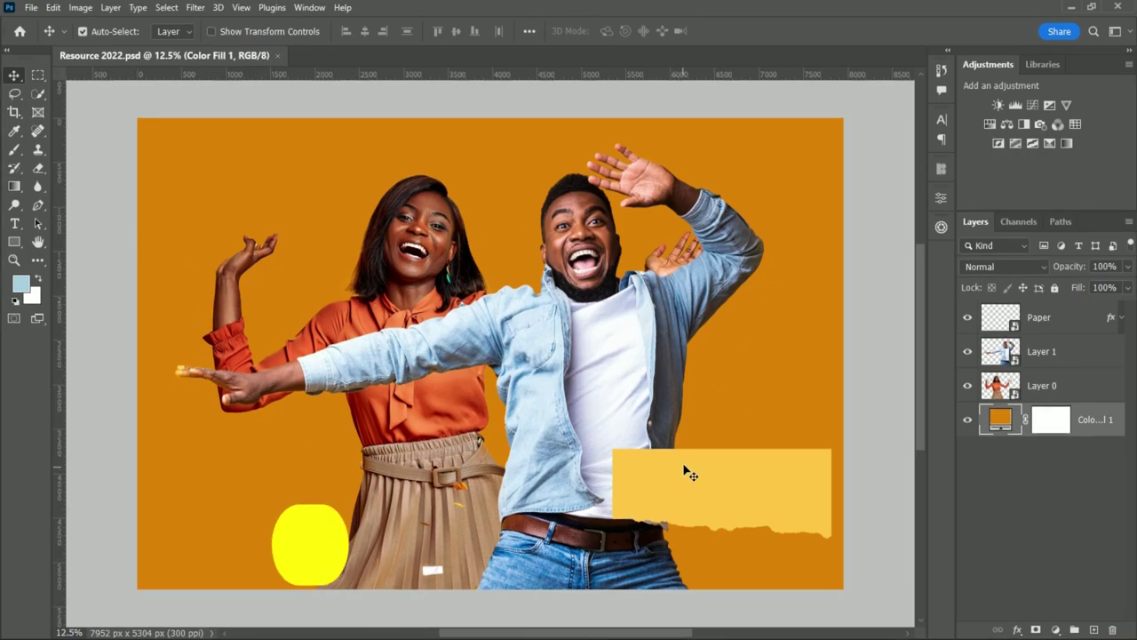
From the Web presets, create a 1080 × 1080 px document named 'Professional Banner'
left_click(30, 7)
left_click(41, 24)
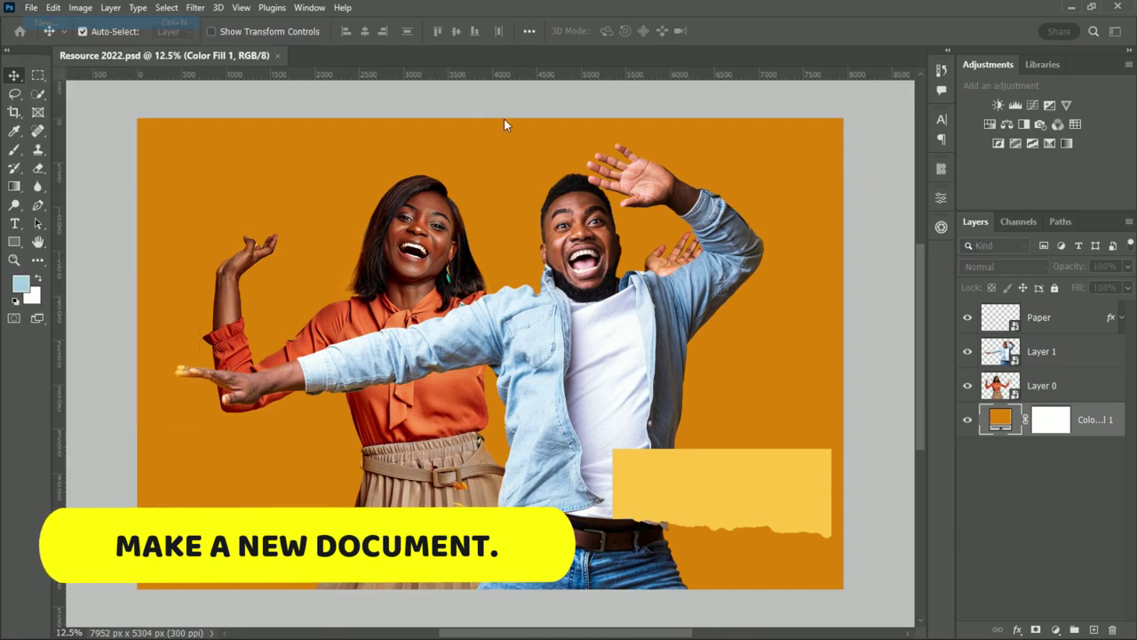
left_click(476, 74)
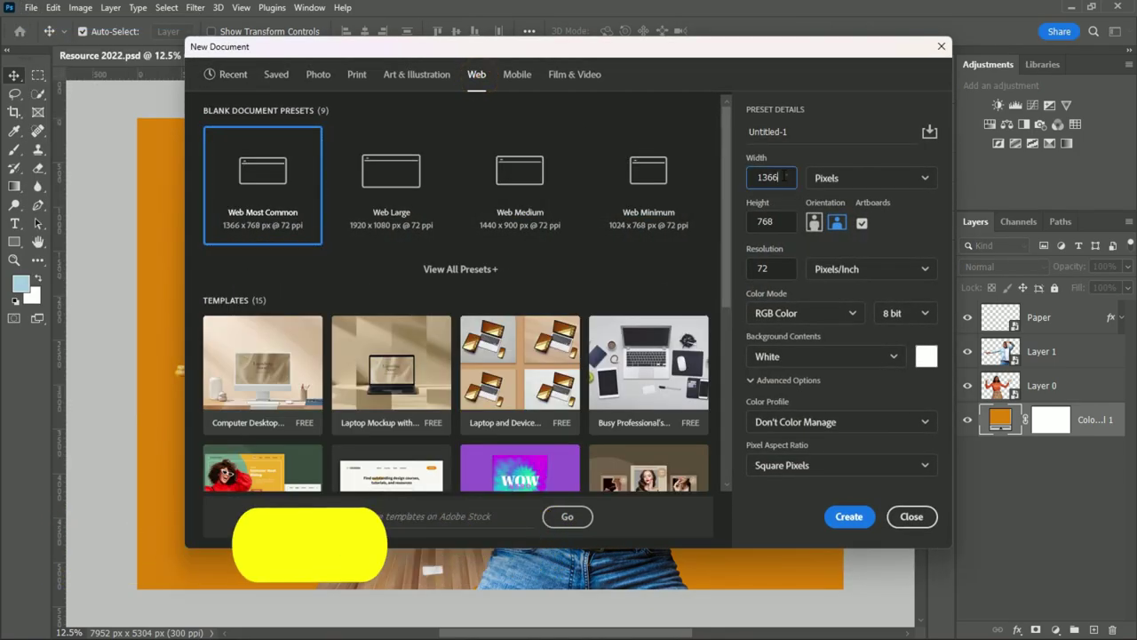
double_click(767, 178)
type("1080")
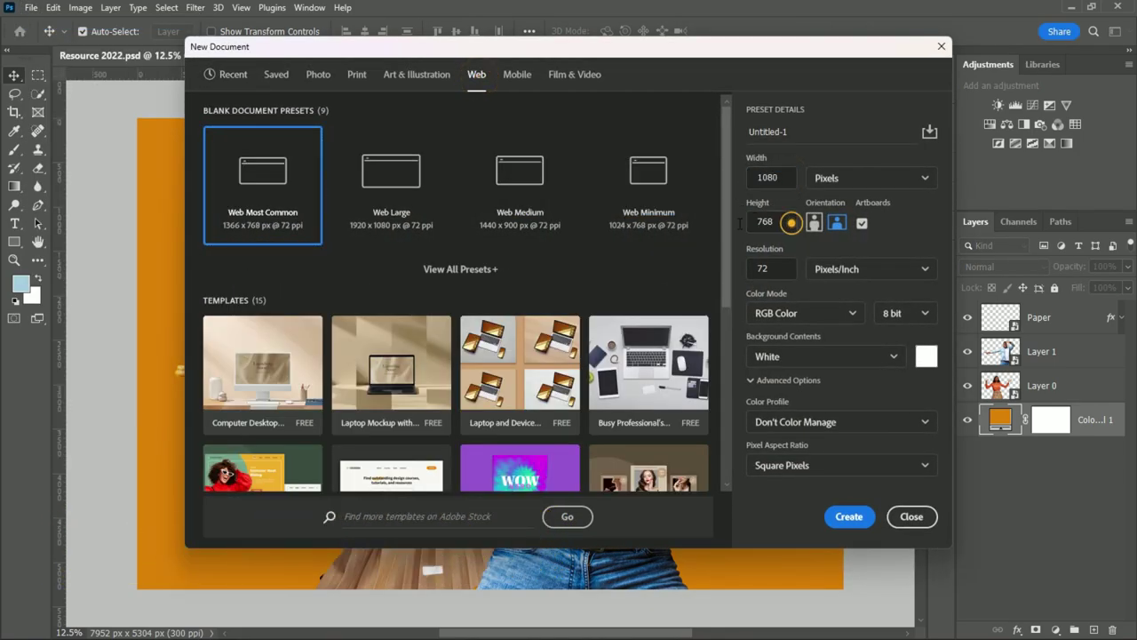
double_click(772, 221)
type("1080")
left_click(803, 134)
double_click(803, 134)
type("Professional Banner")
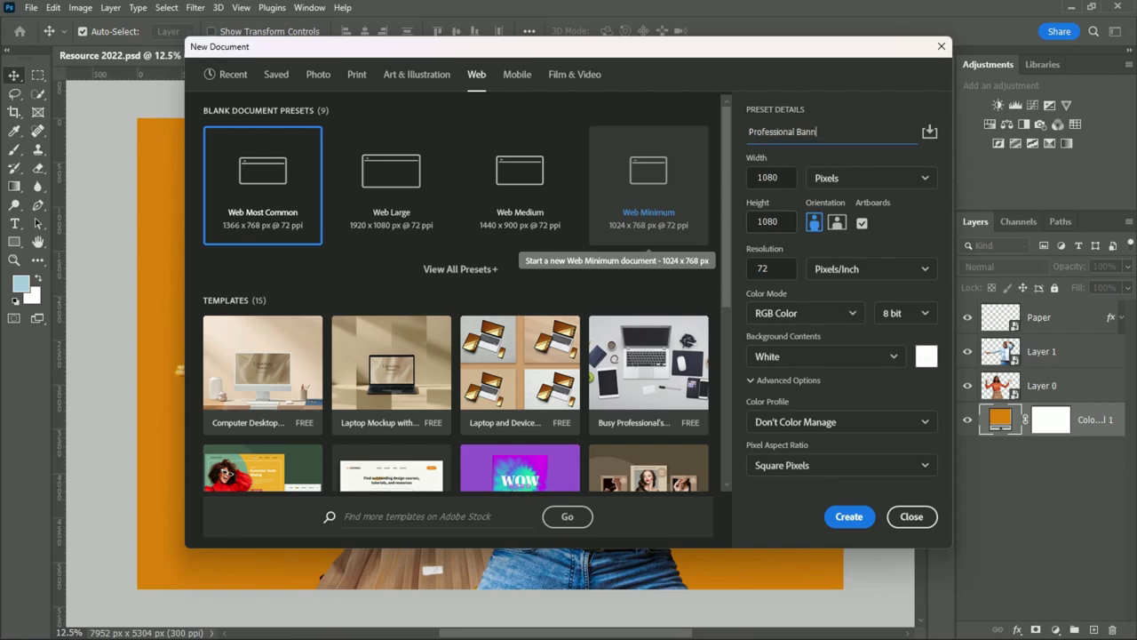
left_click(849, 519)
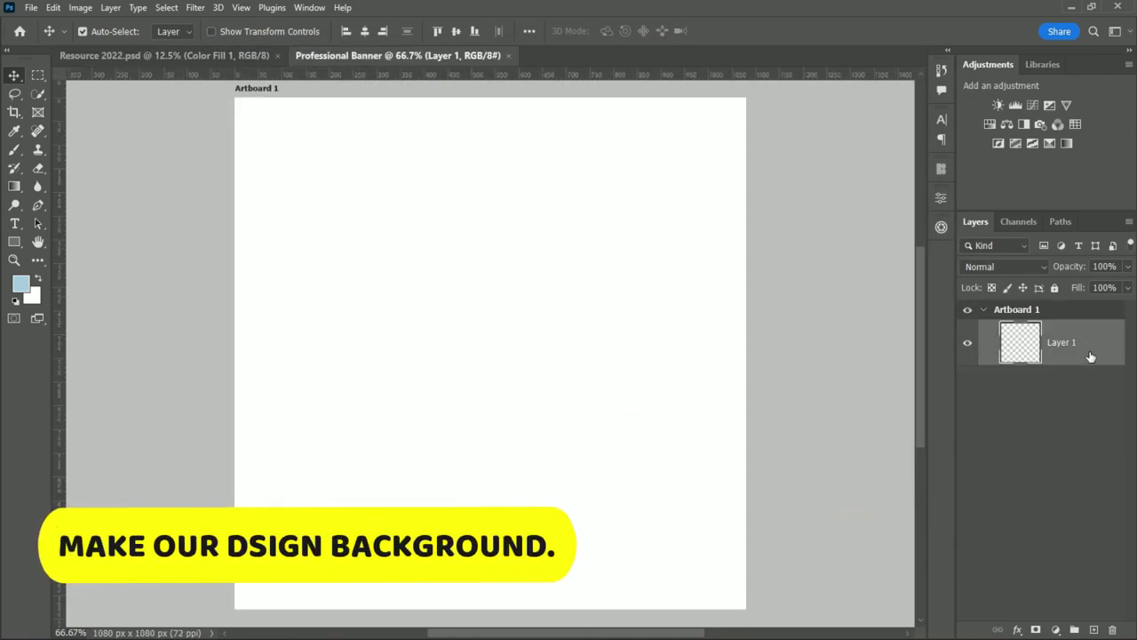
Add a strong yellow Solid Color fill layer and name it BG
left_click(1056, 629)
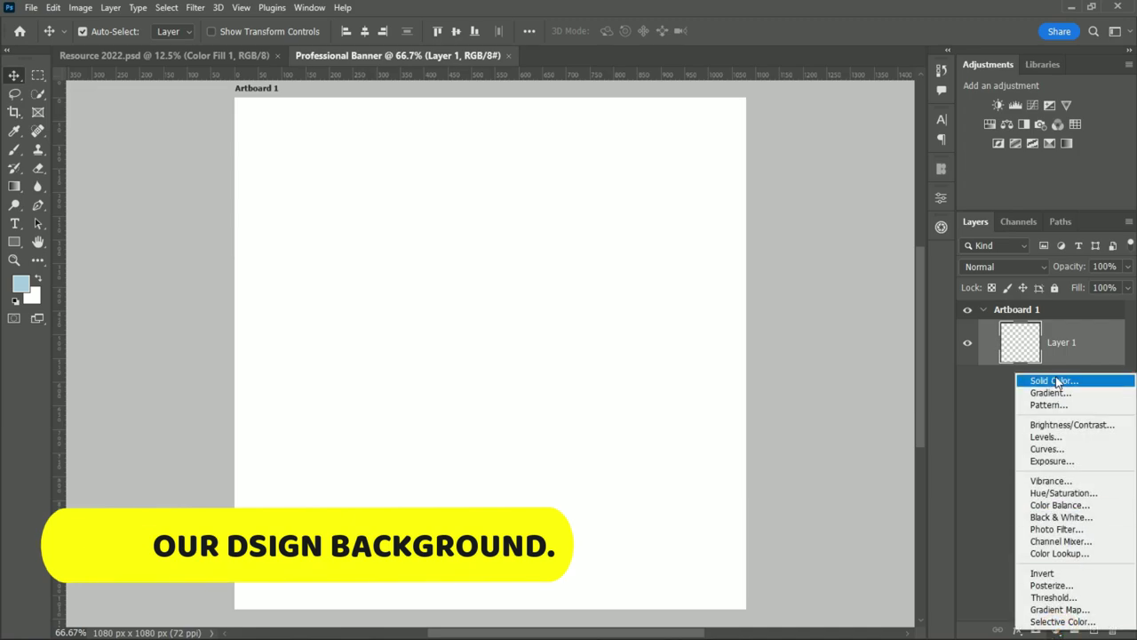
left_click(1039, 380)
left_click(960, 516)
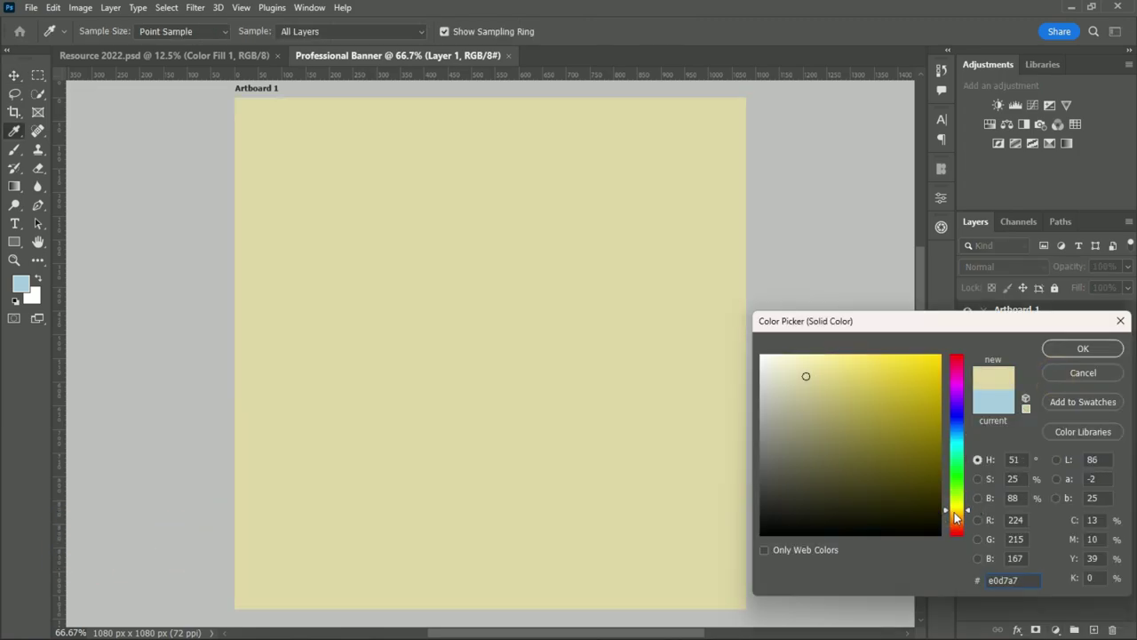
left_click(914, 353)
left_click(1083, 348)
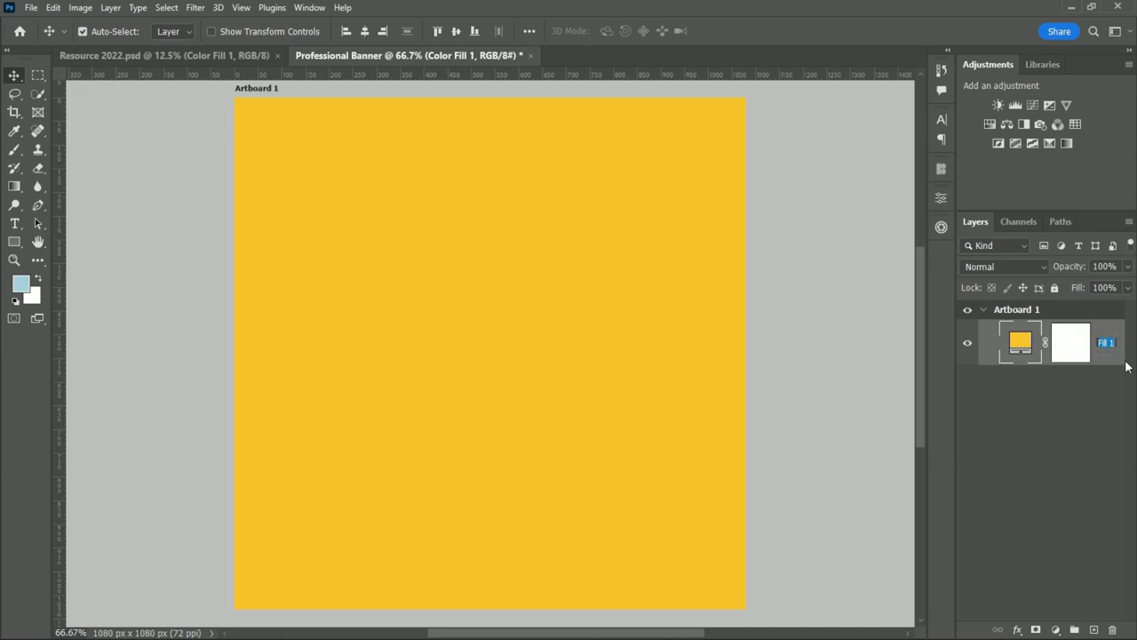
type("BG")
key("Return")
Draw a rectangle across the middle-right of the artboard
left_click(15, 242)
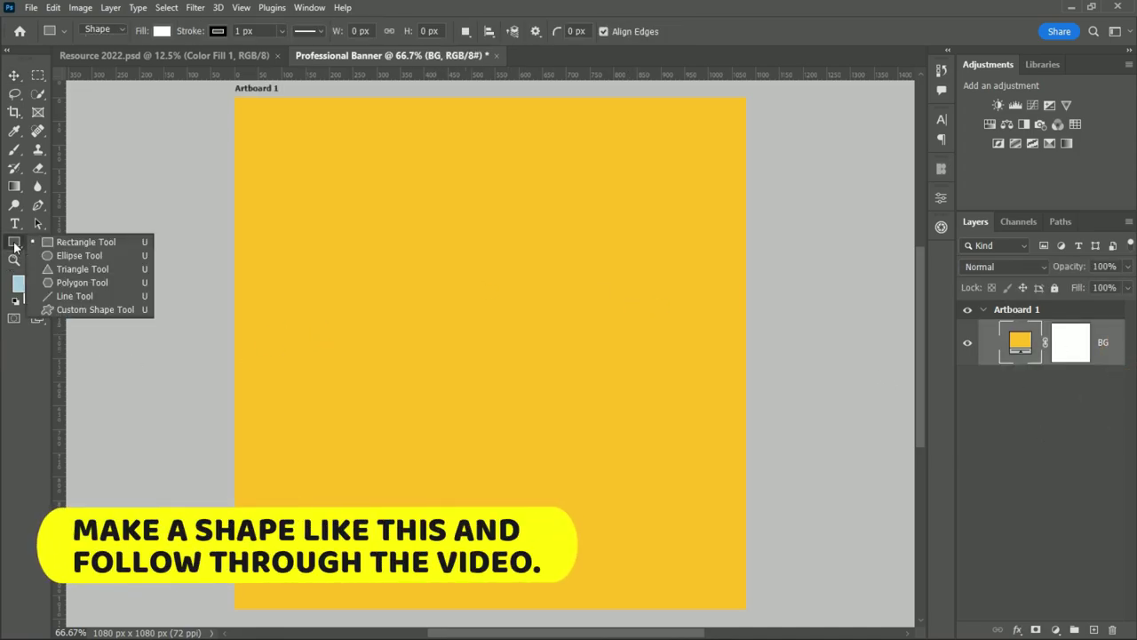
left_click(75, 255)
left_click_drag(371, 290, 702, 470)
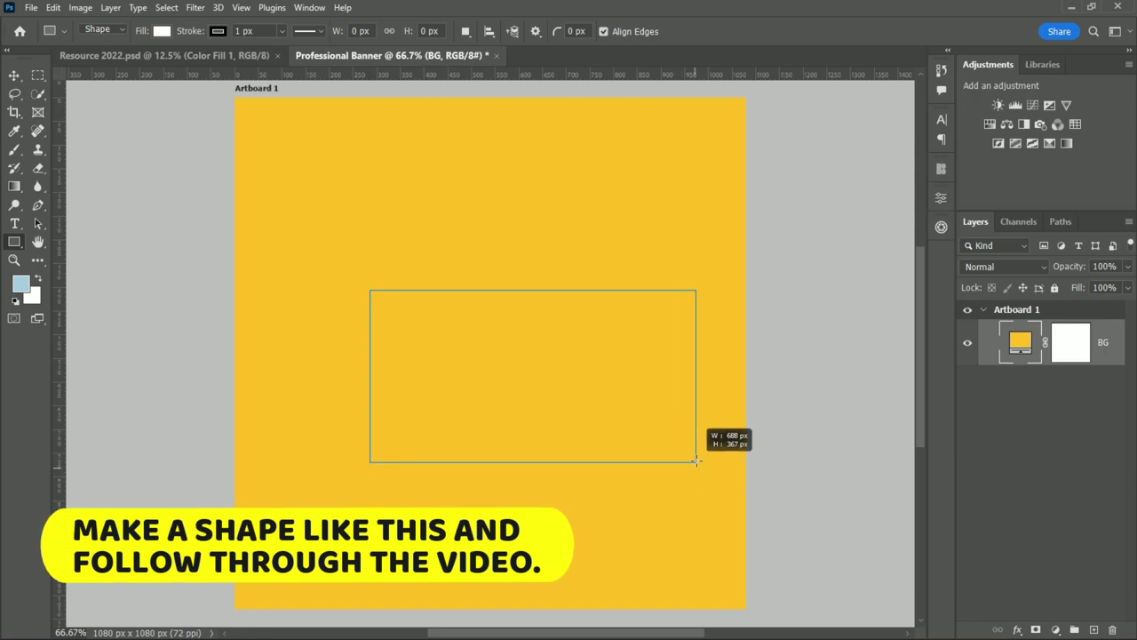
left_click(15, 75)
left_click(630, 364)
Give the rectangle a #e70000 red fill with no stroke
left_click(1082, 344)
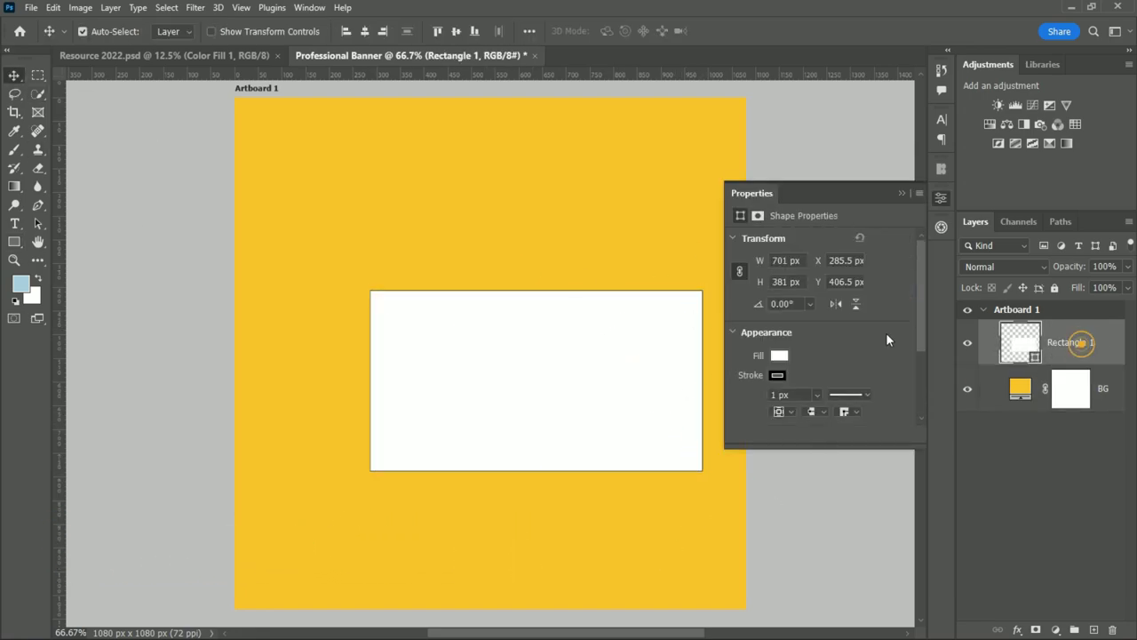
left_click(777, 354)
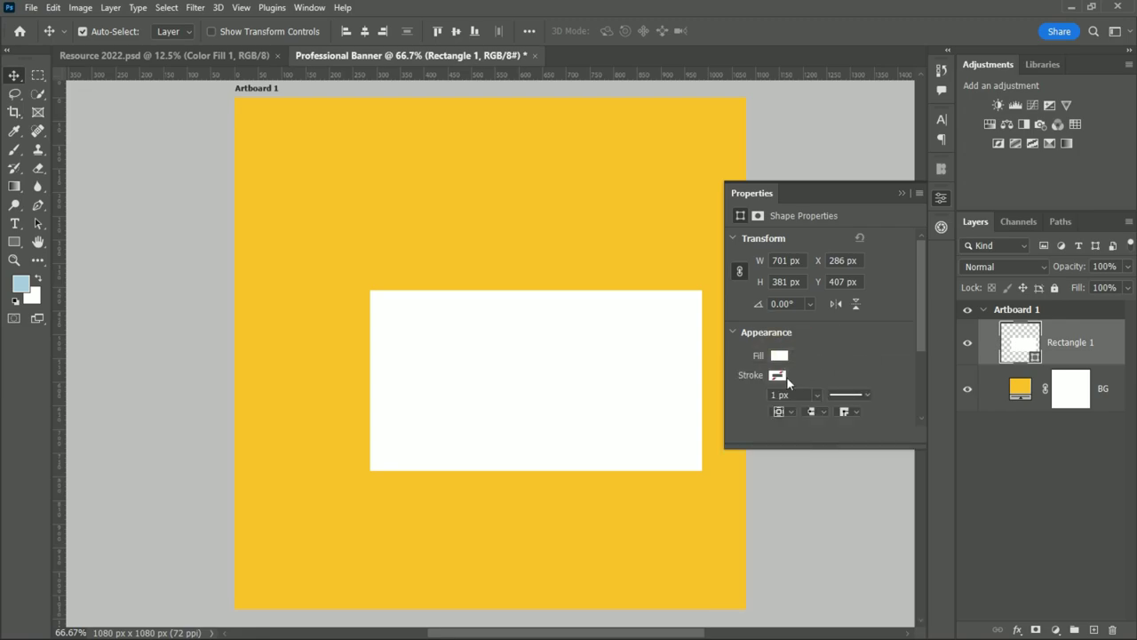
double_click(1022, 346)
left_click(901, 393)
type("e70000")
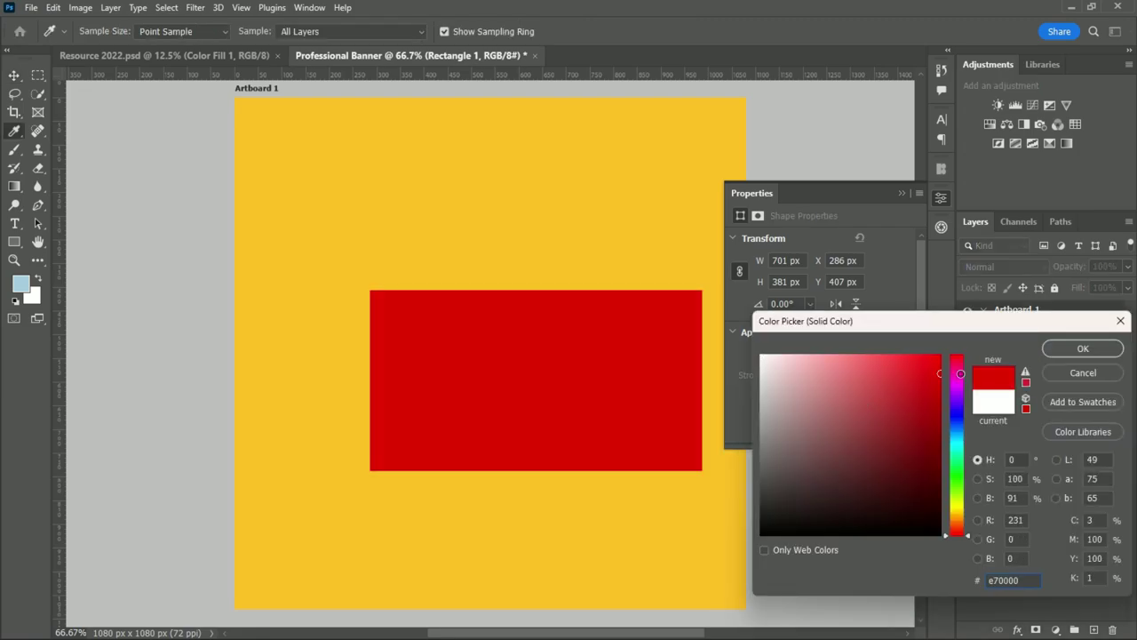
left_click(1084, 348)
Round the rectangle's top-left and right-hand corners and nudge it slightly left
left_click_drag(601, 373, 576, 373)
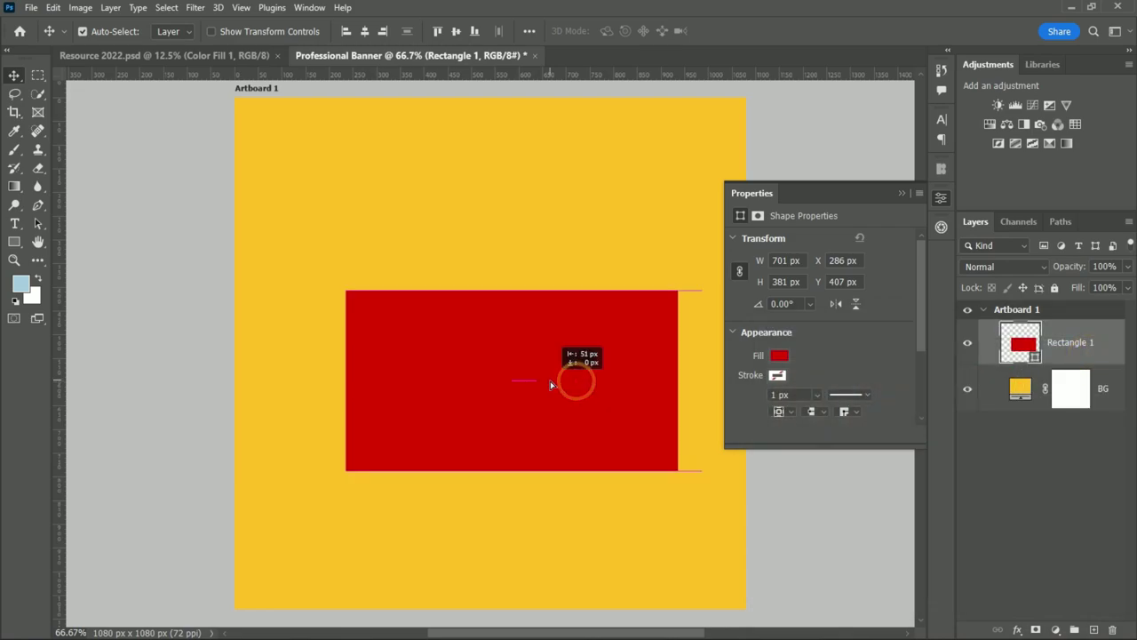
left_click_drag(920, 294, 921, 329)
left_click_drag(870, 372, 922, 351)
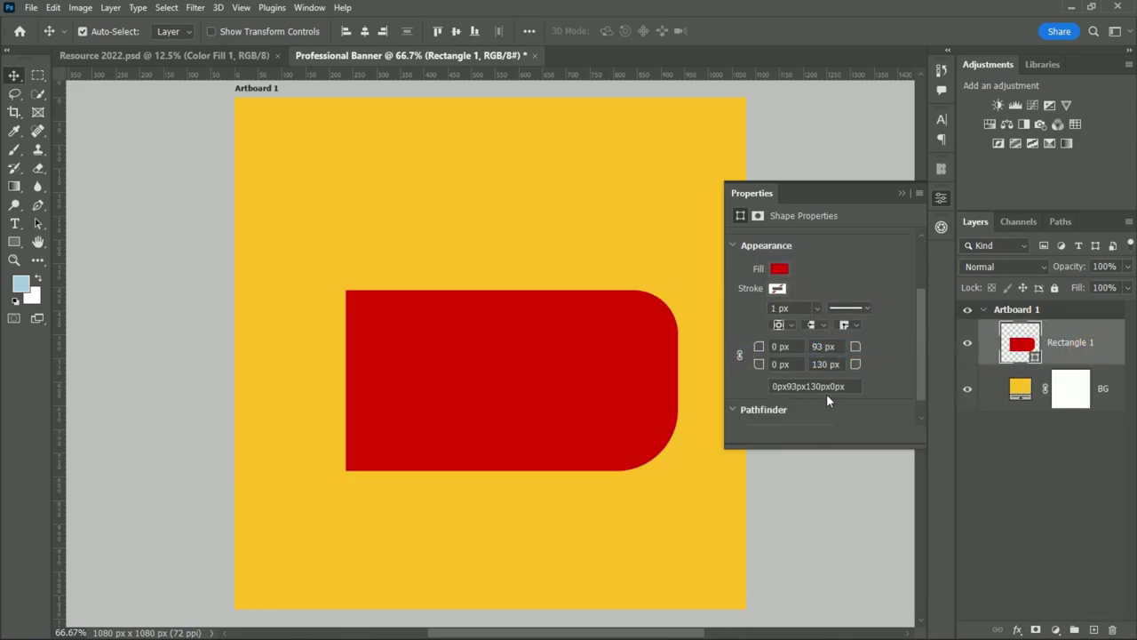
left_click_drag(751, 346, 830, 361)
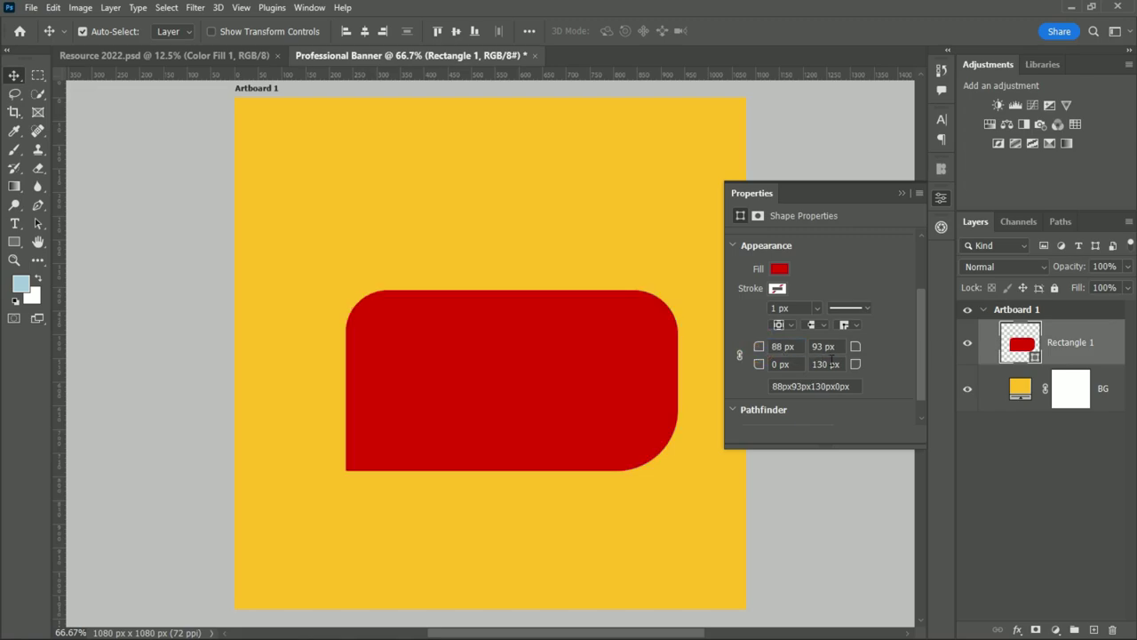
left_click_drag(557, 366, 550, 364)
Distort the red shape, pulling its top-right corner up to slant it
key("ctrl+t")
right_click(576, 359)
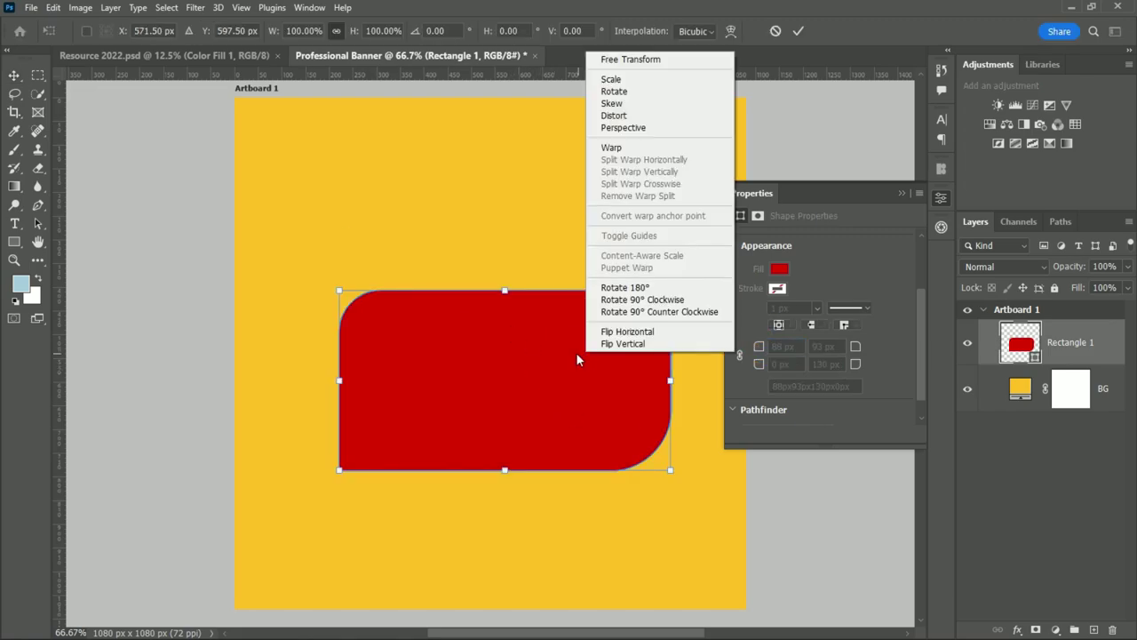
left_click(620, 116)
left_click_drag(672, 292, 703, 263)
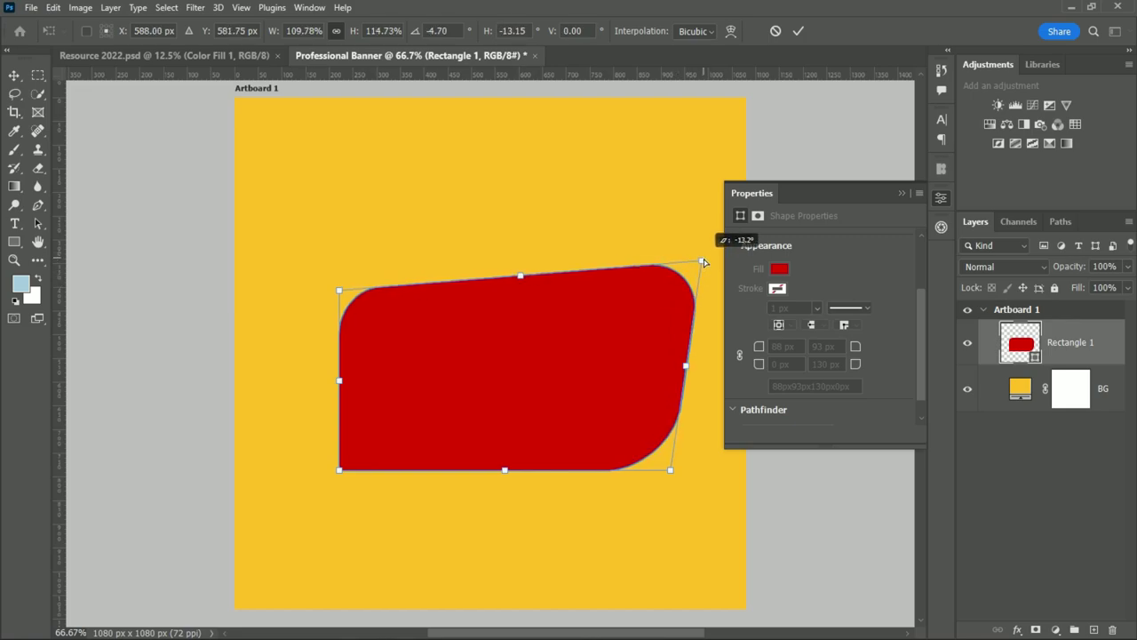
left_click(798, 31)
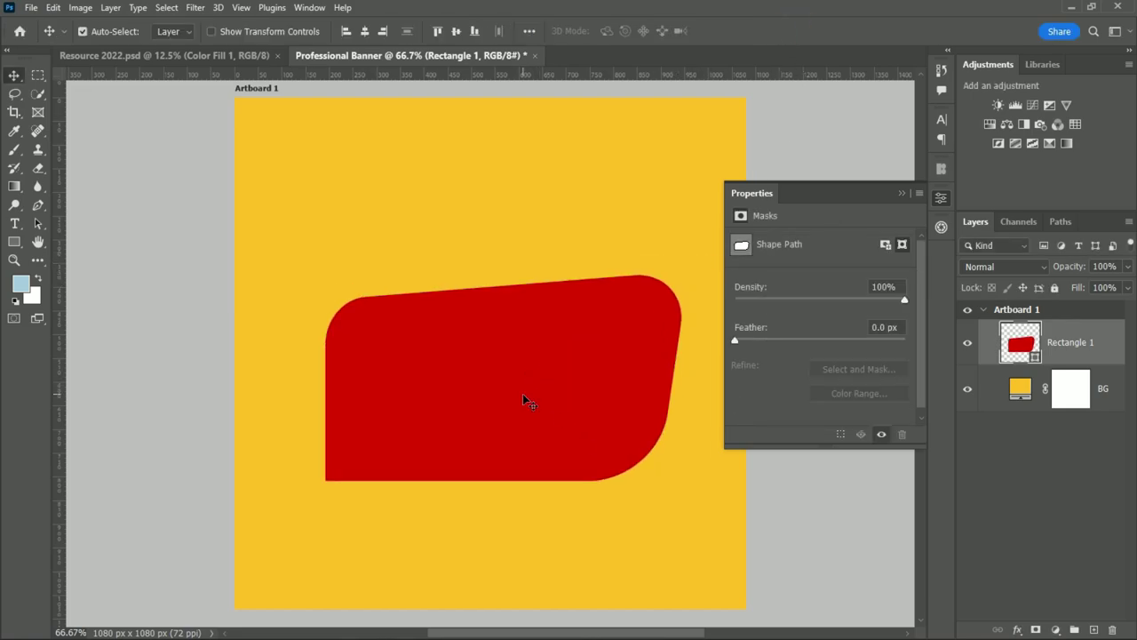
right_click(15, 247)
left_click(85, 271)
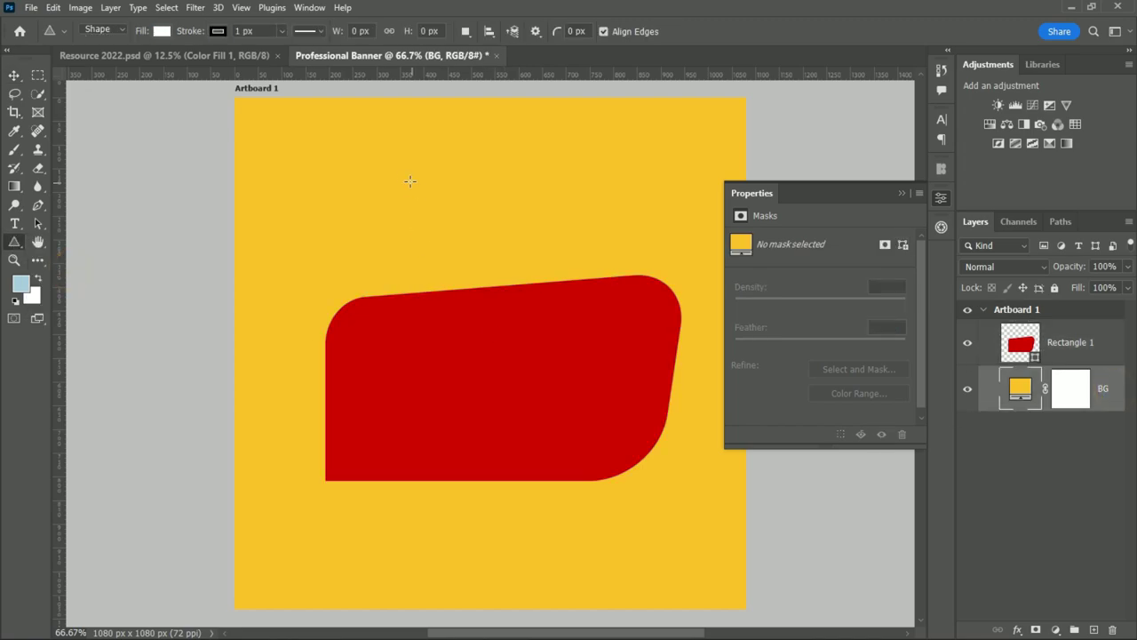
Draw a triangle with 15 px rounded corners and place it above Rectangle 1
mouse_move(394, 170)
left_mouse_down()
mouse_move(419, 318)
mouse_move(484, 368)
left_mouse_up()
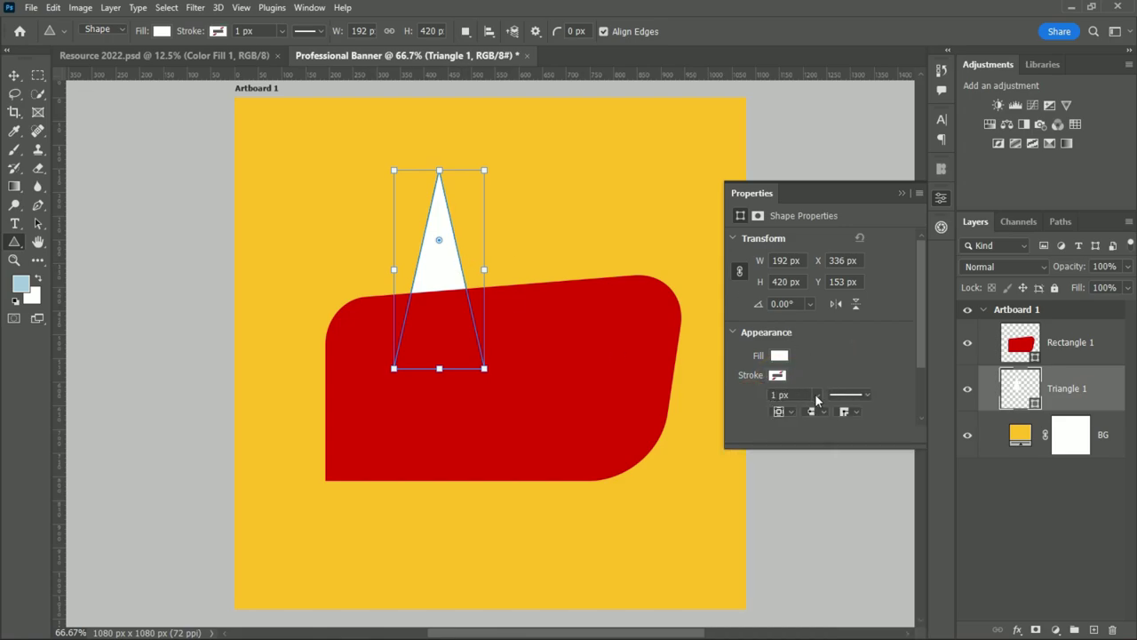
scroll(922, 300, "down", 2)
left_click_drag(760, 364, 773, 370)
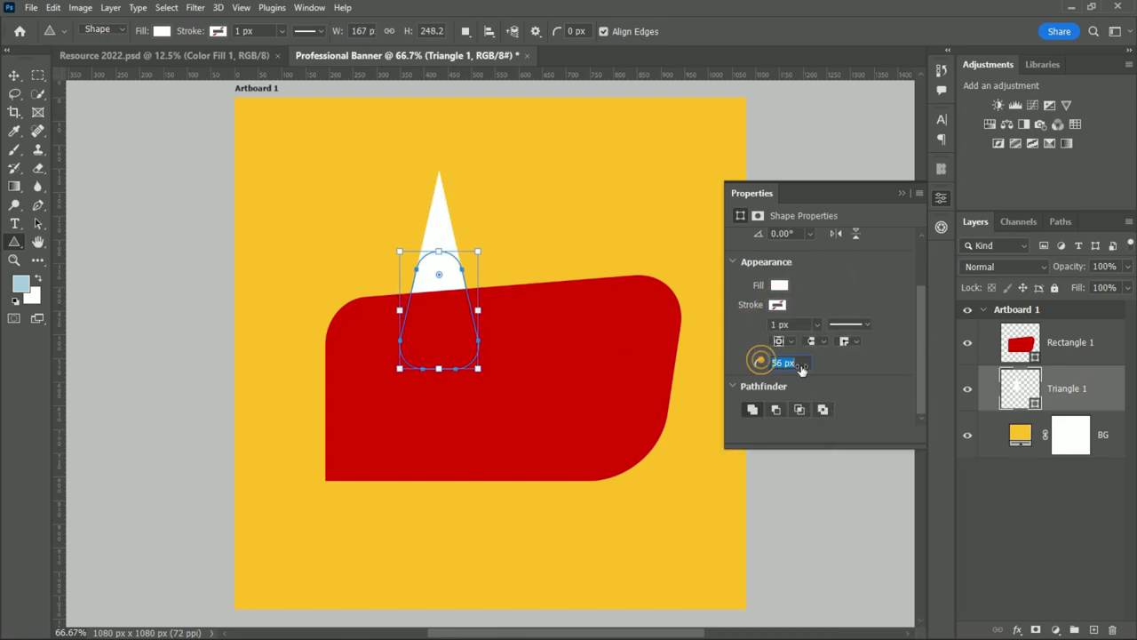
left_click(14, 76)
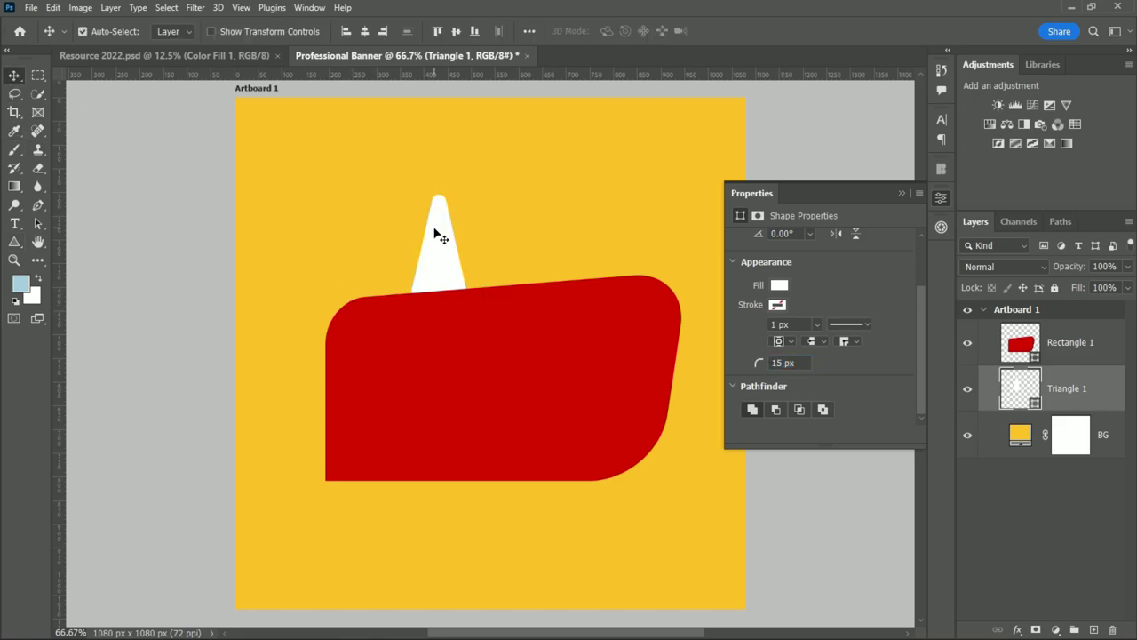
left_click_drag(437, 233, 490, 433)
left_click_drag(1071, 389, 1066, 331)
left_click_drag(480, 498, 470, 376)
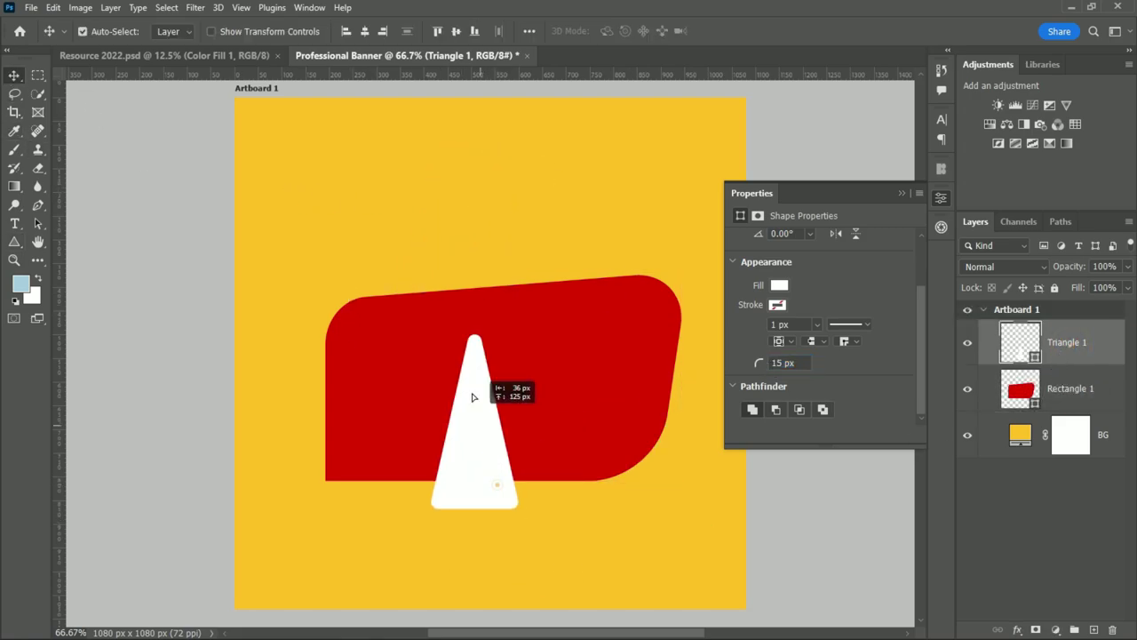
Rotate the triangle 154.72° to point down-left and place it at the bubble's lower-left edge
key("ctrl+t")
mouse_move(589, 389)
left_mouse_down()
mouse_move(546, 542)
mouse_move(422, 564)
left_mouse_up()
key("Return")
mouse_move(447, 362)
left_mouse_down()
mouse_move(370, 473)
mouse_move(368, 455)
left_mouse_up()
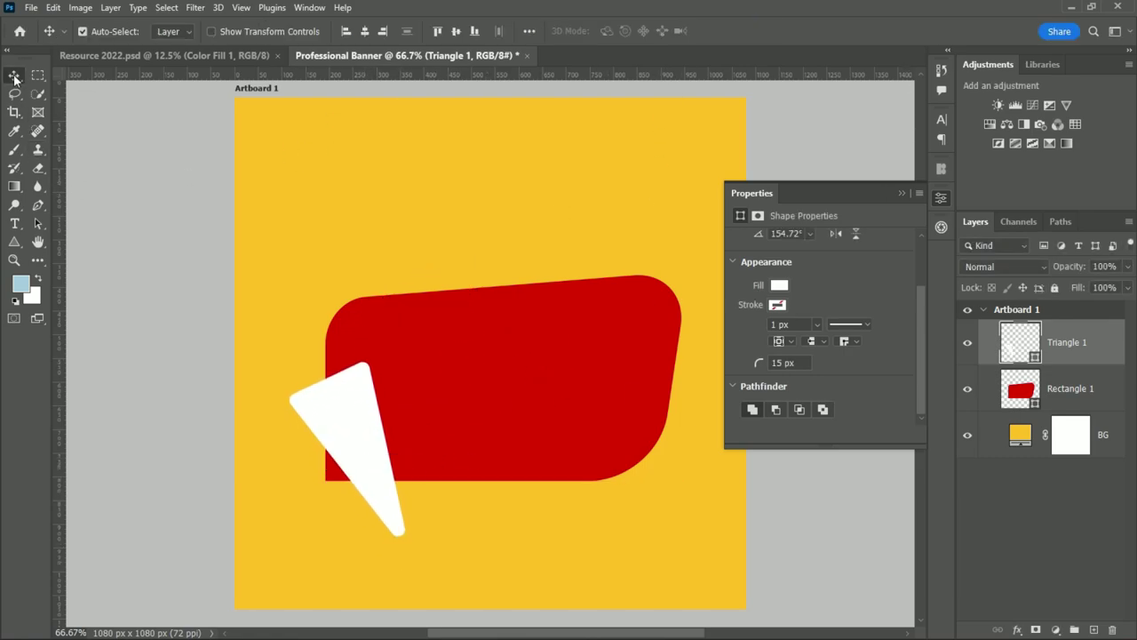
Fill the triangle with dark red
double_click(1020, 342)
left_click(931, 425)
left_click(1077, 349)
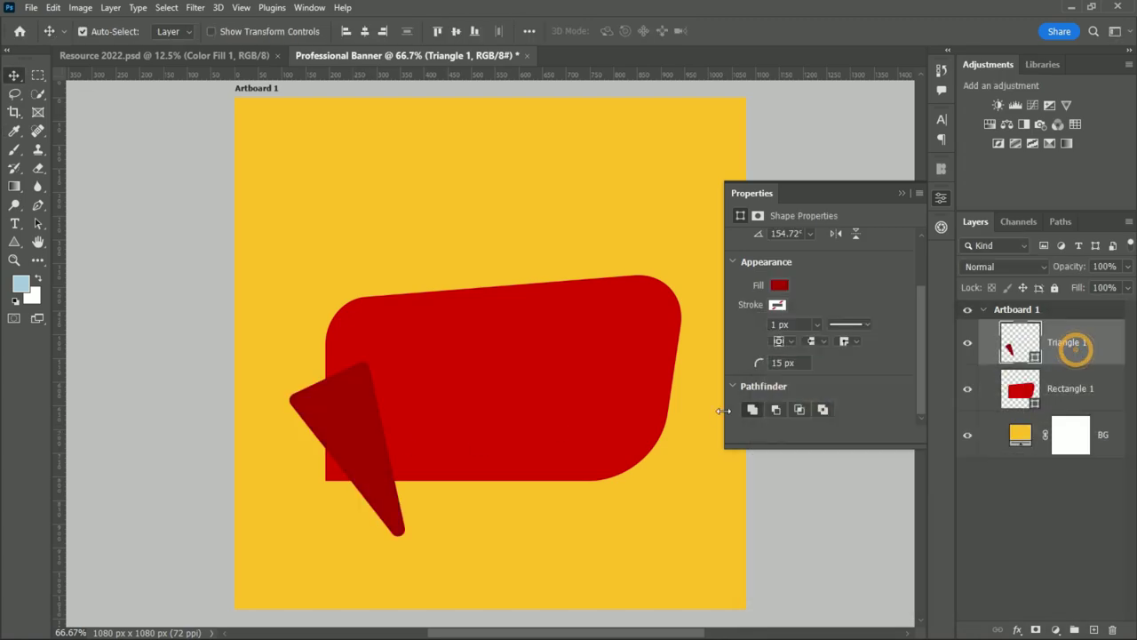
right_click(1087, 341)
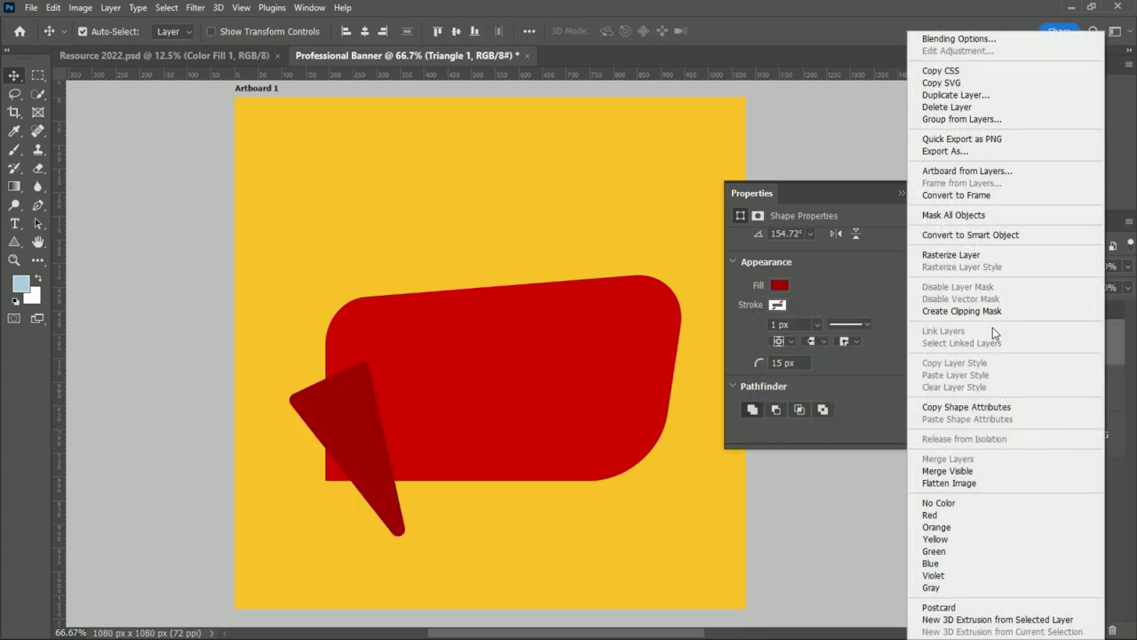
Rasterize the triangle and marquee-select its upper part
left_click(951, 255)
left_click_drag(353, 425, 351, 431)
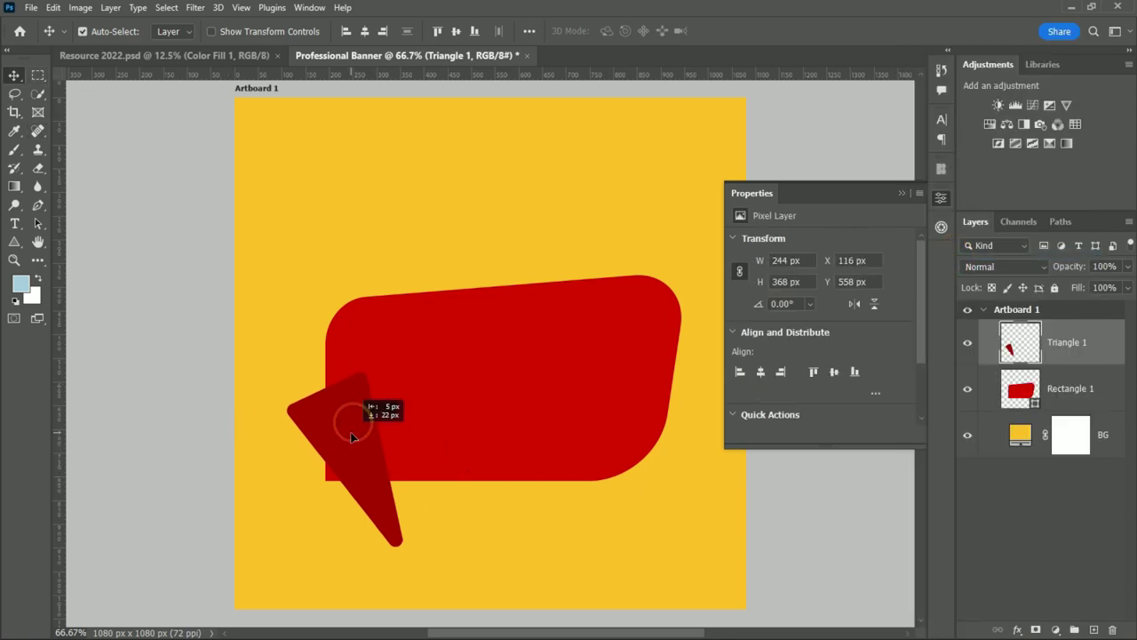
right_click(38, 75)
left_click(106, 89)
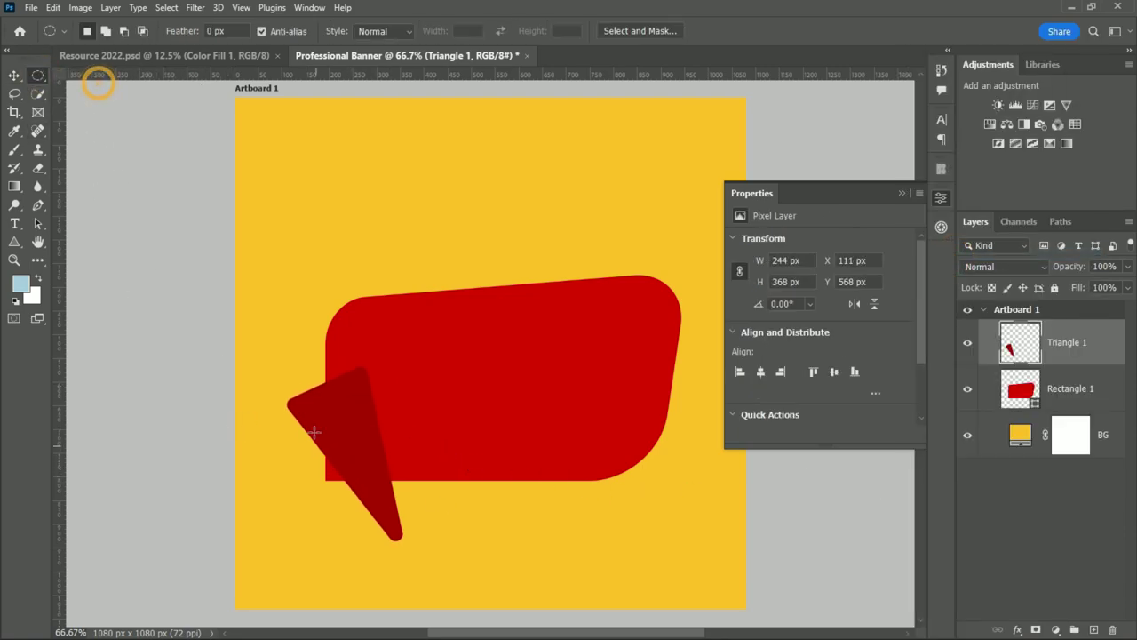
left_click_drag(255, 320, 420, 508)
key("ctrl+d")
right_click(38, 74)
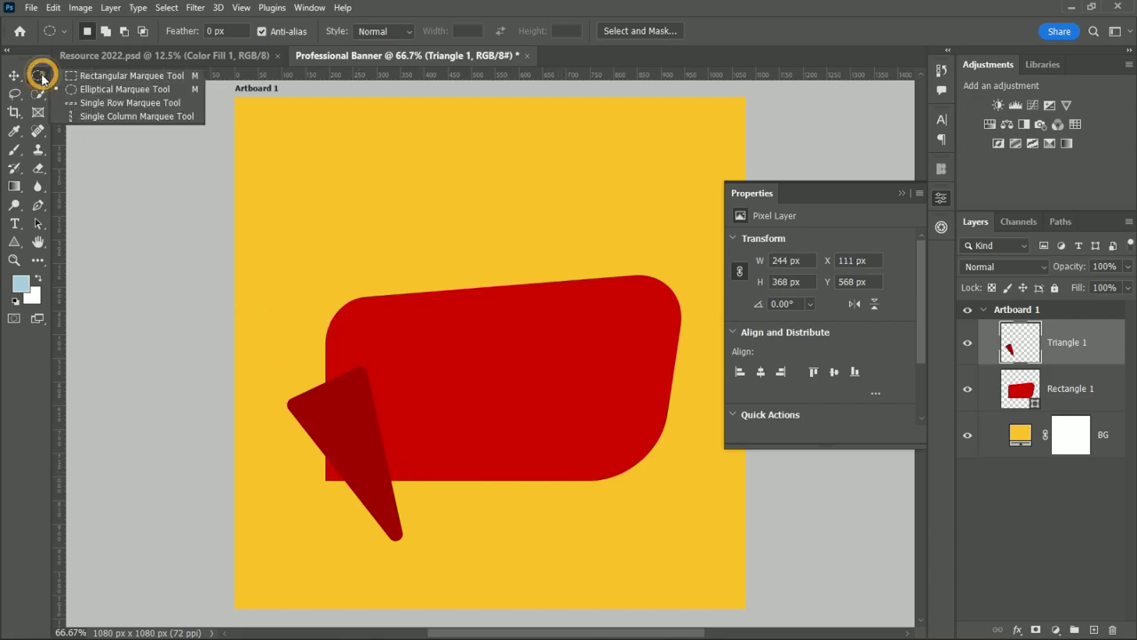
left_click(107, 75)
mouse_move(247, 300)
left_mouse_down()
mouse_move(397, 507)
mouse_move(452, 481)
left_mouse_up()
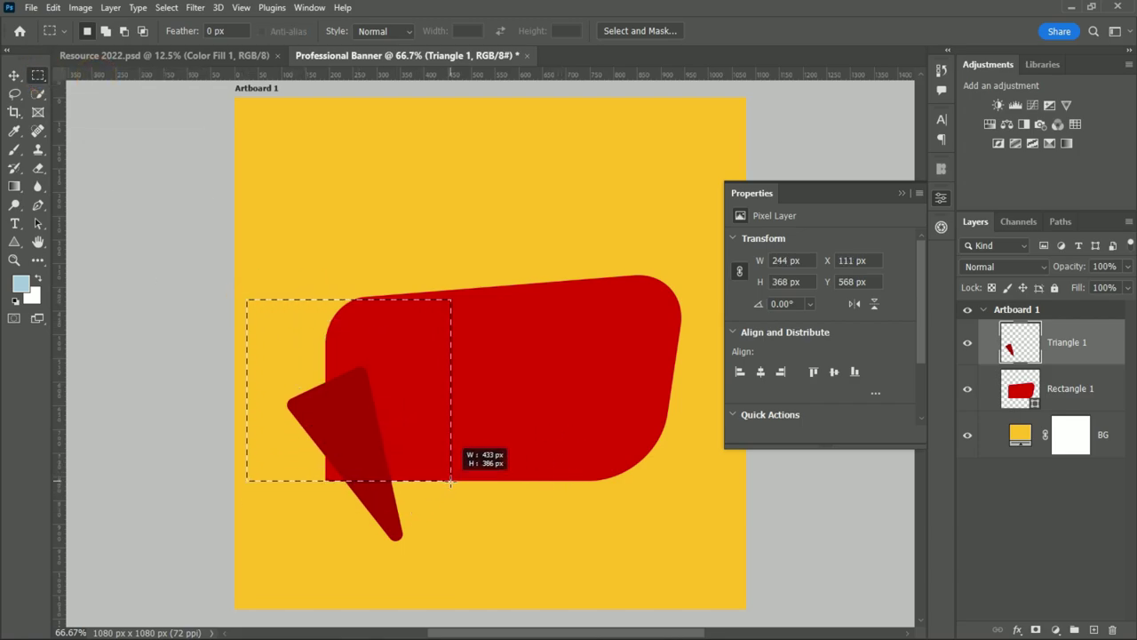
Cut away the triangle's upper part, leaving a short tail under the bubble
left_click(53, 7)
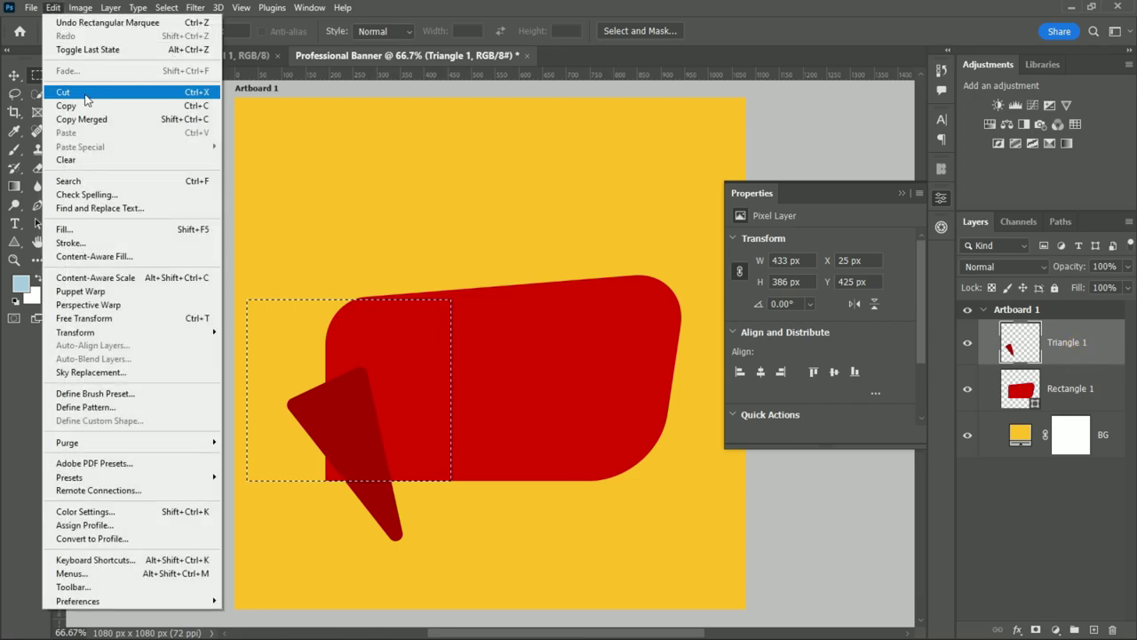
left_click(62, 92)
left_click(15, 74)
mouse_move(379, 494)
left_mouse_down()
mouse_move(354, 493)
mouse_move(363, 501)
left_mouse_up()
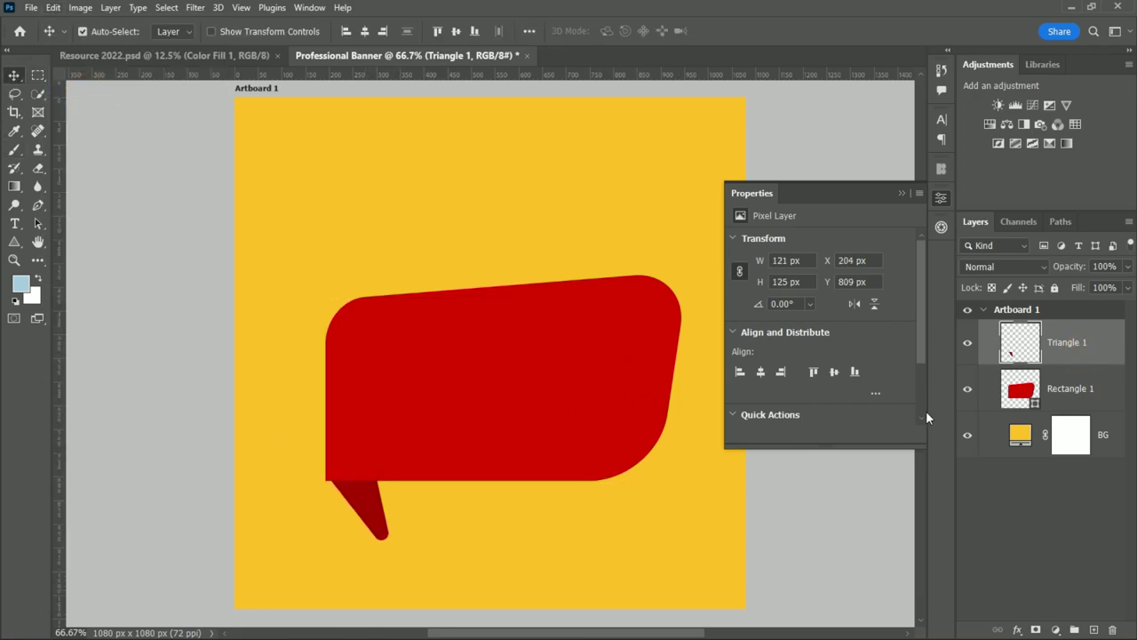
key("ctrl+z")
Move Rectangle 1 above Triangle 1 and convert both into one smart object
left_click_drag(1086, 393, 1081, 349)
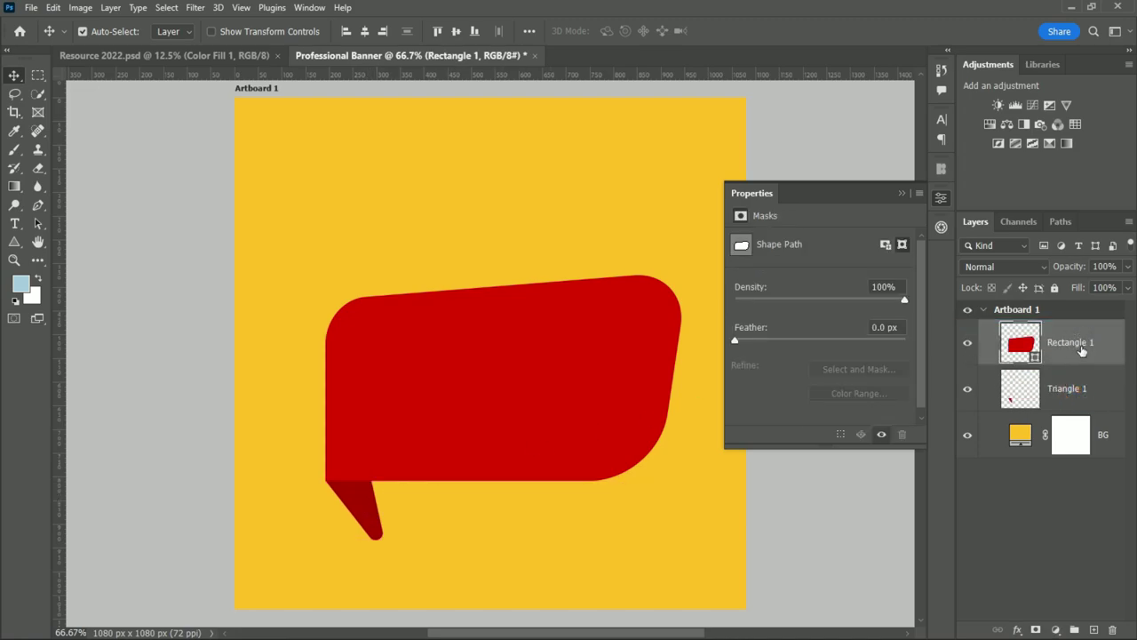
left_click(1072, 395, "shift")
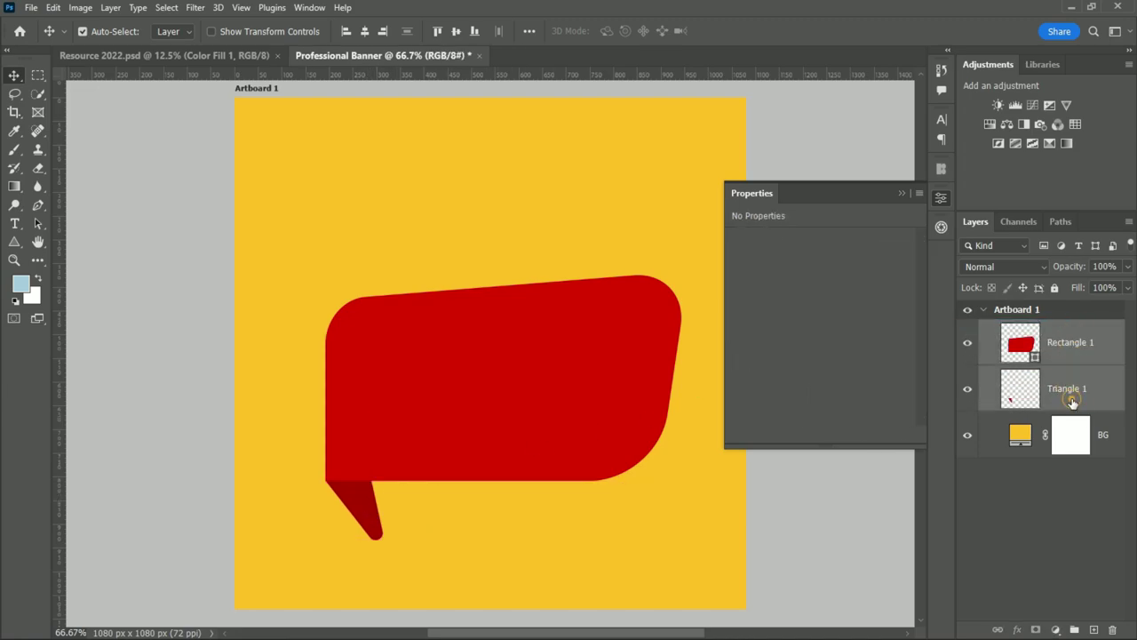
right_click(1099, 343)
left_click(950, 236)
Scale the combined bubble down to 644 × 479 px and reposition it
left_click_drag(449, 399, 434, 404)
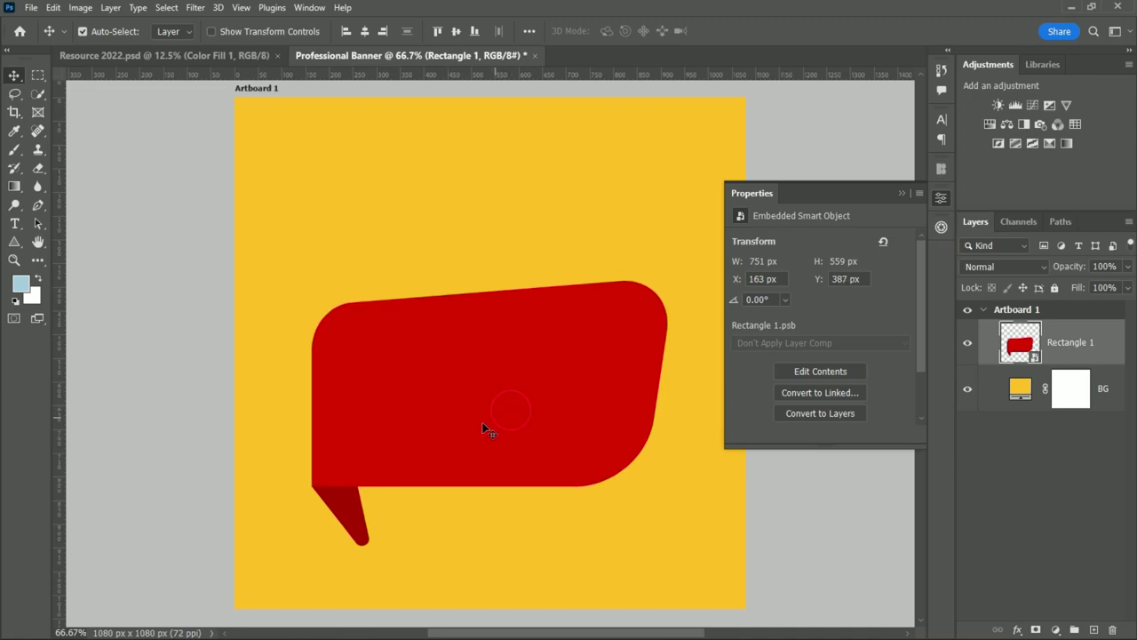
key("ctrl+t")
mouse_move(667, 416)
left_mouse_down()
mouse_move(583, 411)
mouse_move(573, 399)
mouse_move(660, 401)
mouse_move(650, 409)
left_mouse_up()
left_click(758, 31)
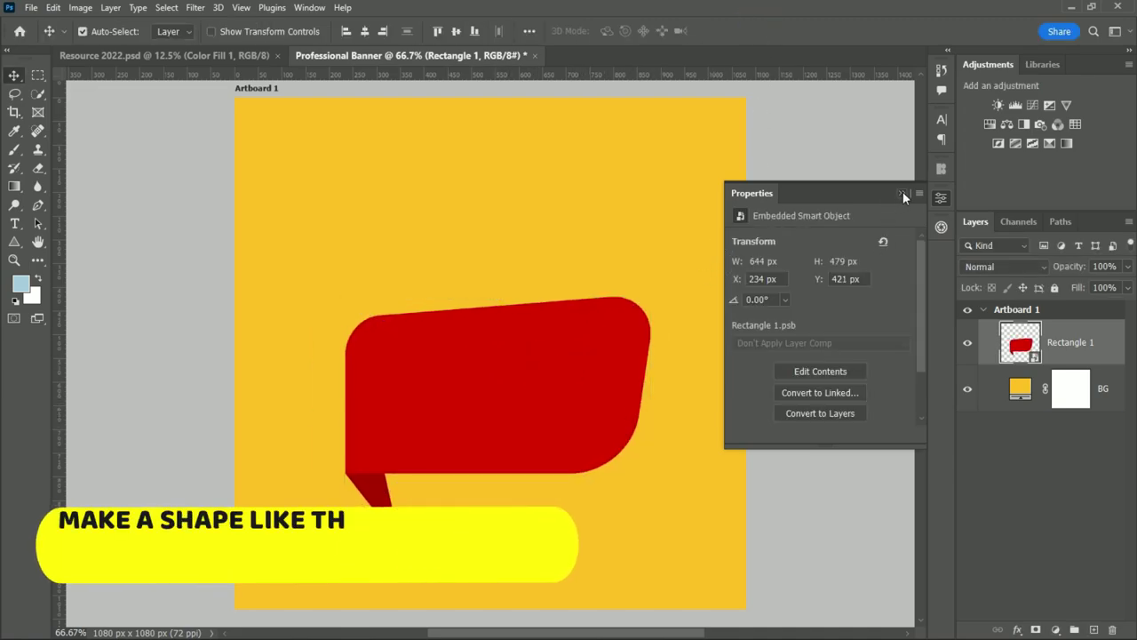
Draw a thin white bar with no outline across the top of the artboard
left_click(902, 193)
left_click(14, 241)
left_click_drag(213, 157, 835, 188)
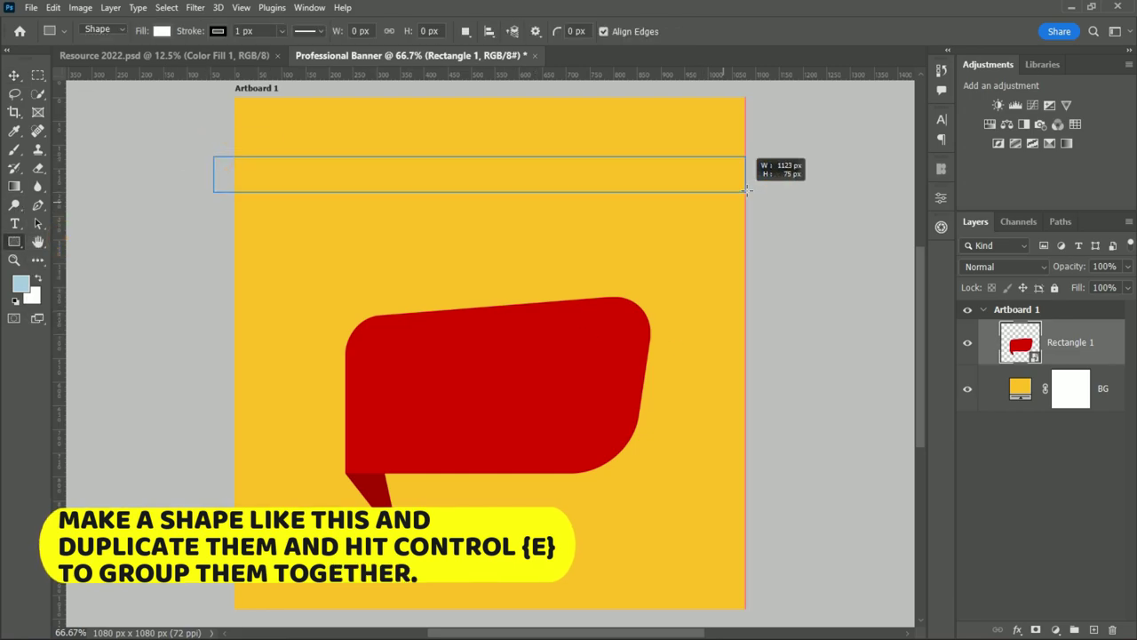
left_click(902, 193)
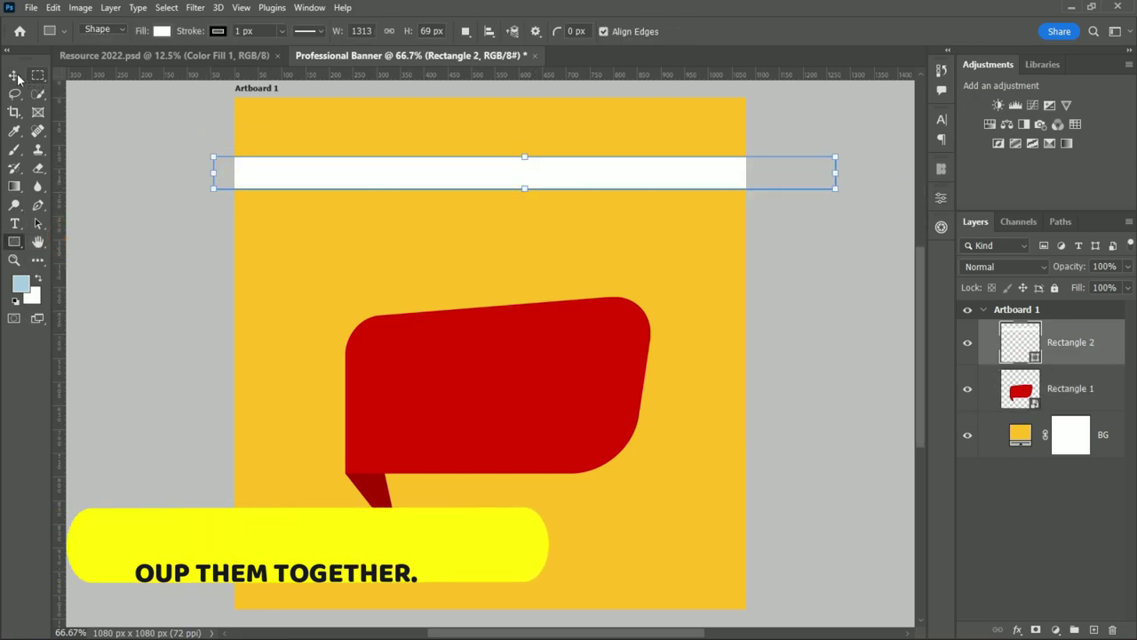
key("v")
left_click(431, 177)
left_click(941, 197)
left_click(778, 374)
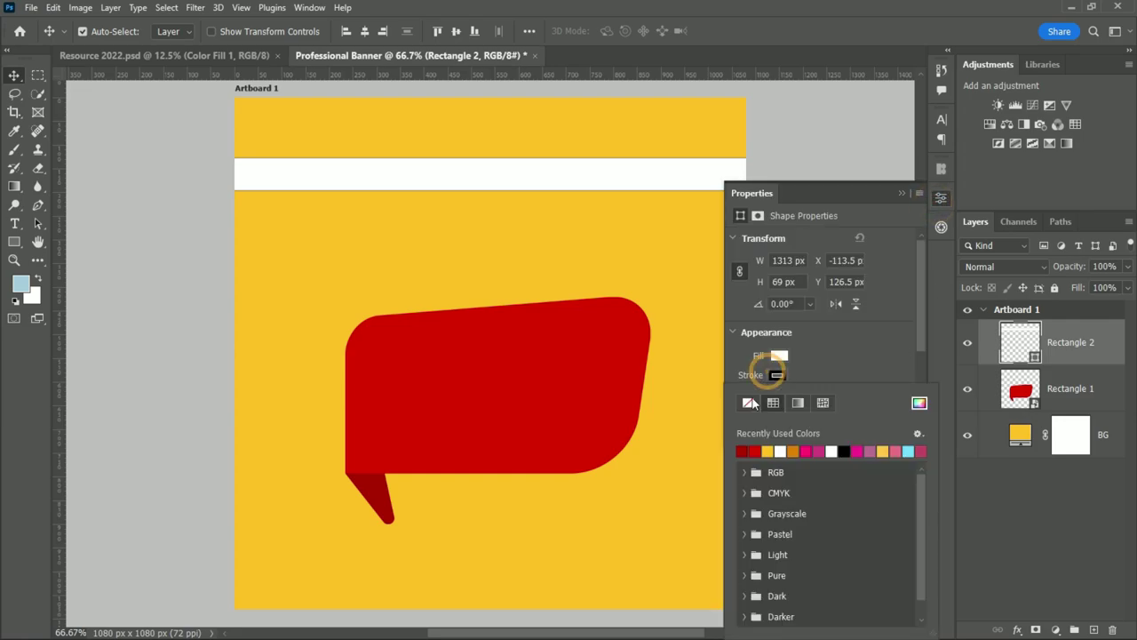
left_click(777, 374)
mouse_move(524, 176)
left_mouse_down()
mouse_move(520, 146)
mouse_move(512, 200)
left_mouse_up()
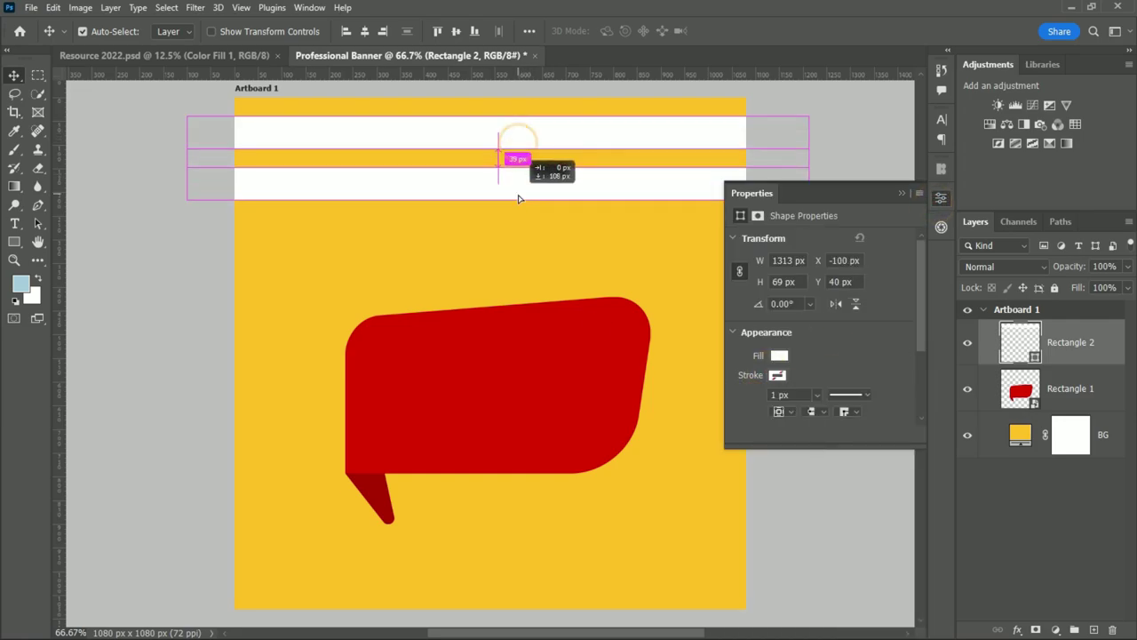
Alt-drag copies of the bars repeatedly until stripes fill the artboard to the bottom
left_click(1084, 402, "shift")
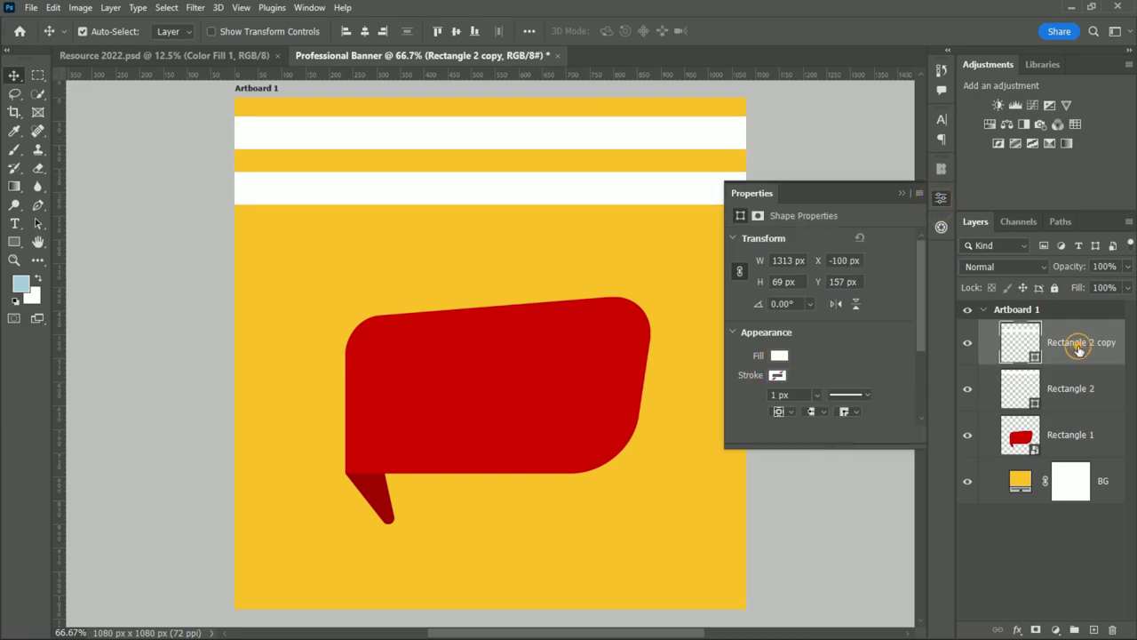
left_click_drag(513, 181, 503, 311)
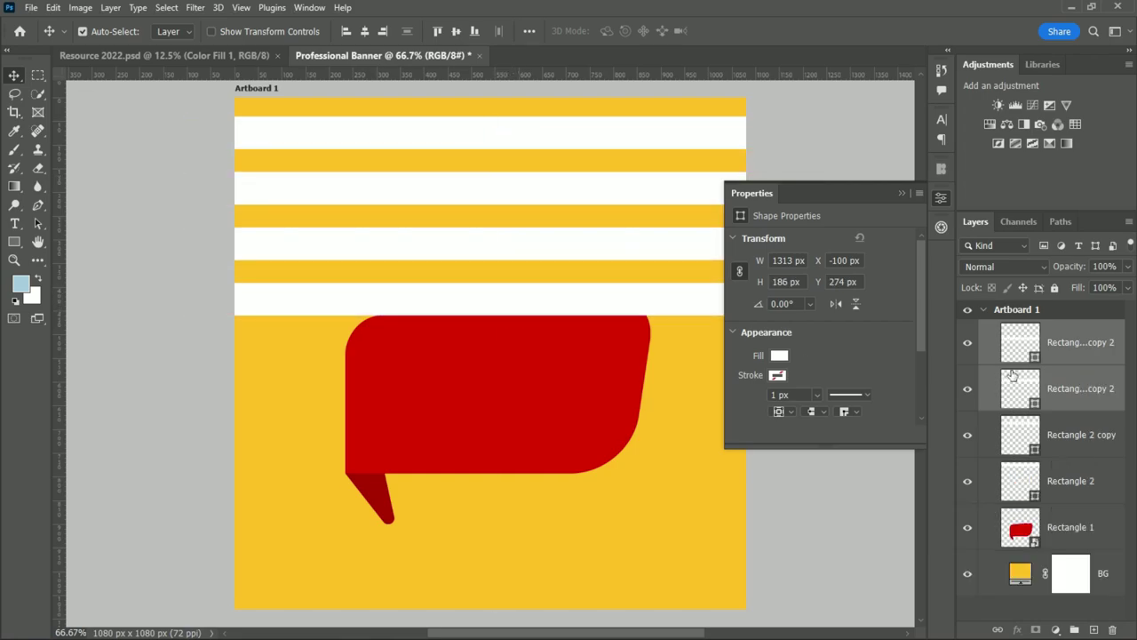
left_click(1078, 485)
left_click(1062, 342, "shift")
left_click_drag(525, 257, 525, 534)
left_click(1102, 524)
left_click(1075, 345)
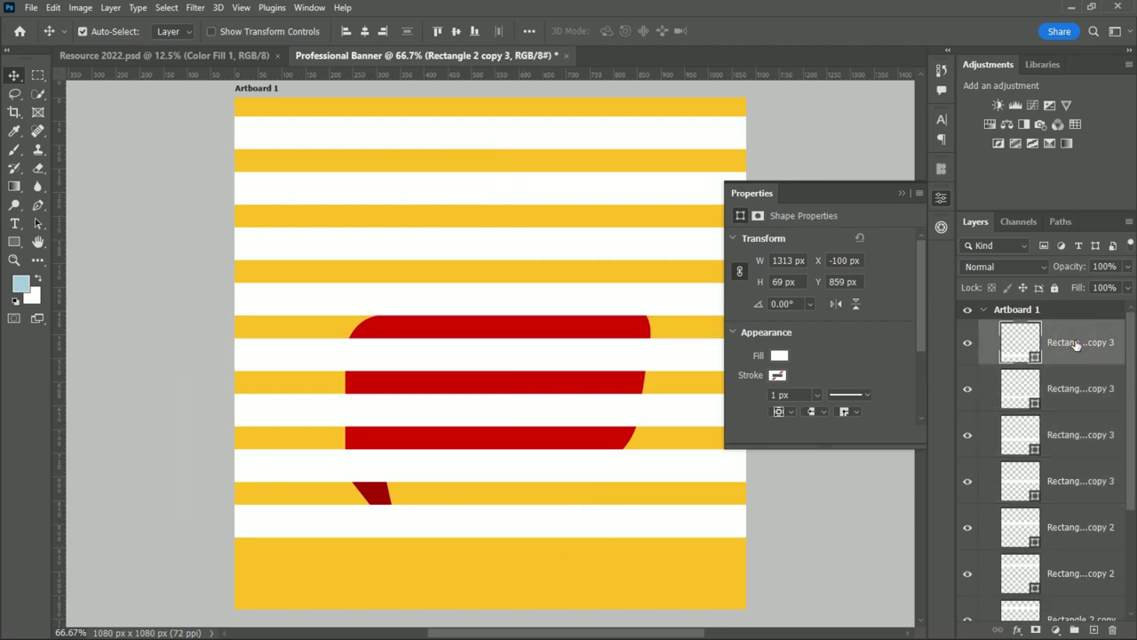
left_click(1026, 382)
left_click(1072, 347, "shift")
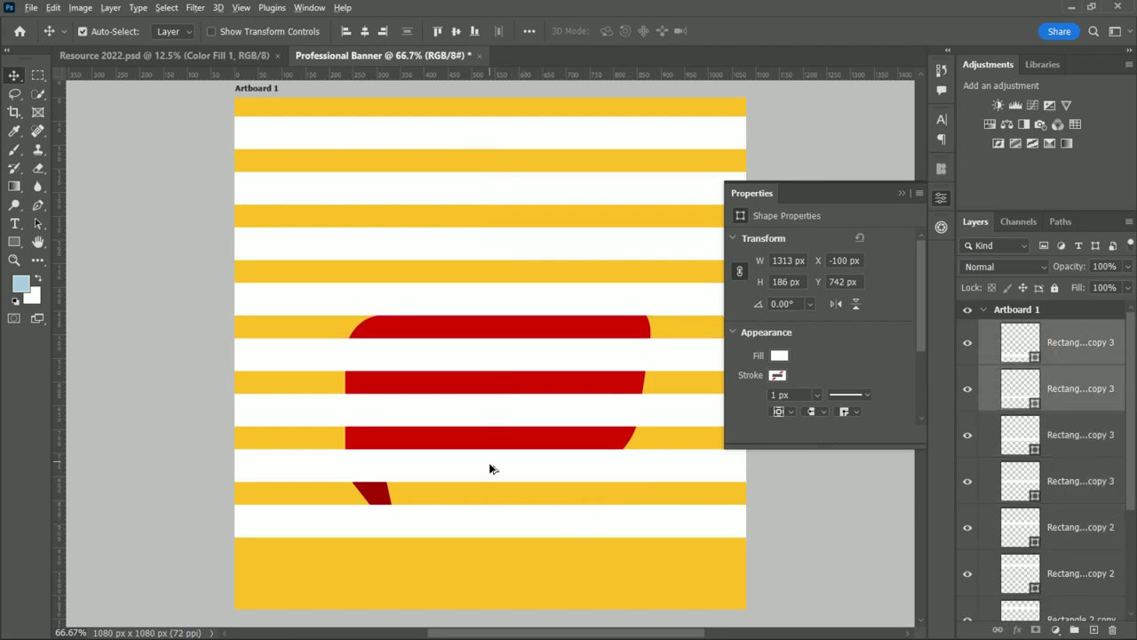
left_click_drag(490, 468, 497, 578)
Merge all the stripe layers into one with Ctrl+E and nudge it slightly
mouse_move(1083, 368)
left_mouse_down()
mouse_move(1088, 324)
mouse_move(1086, 360)
left_mouse_up()
scroll(1066, 445, "down", 5)
left_click(1089, 551, "shift")
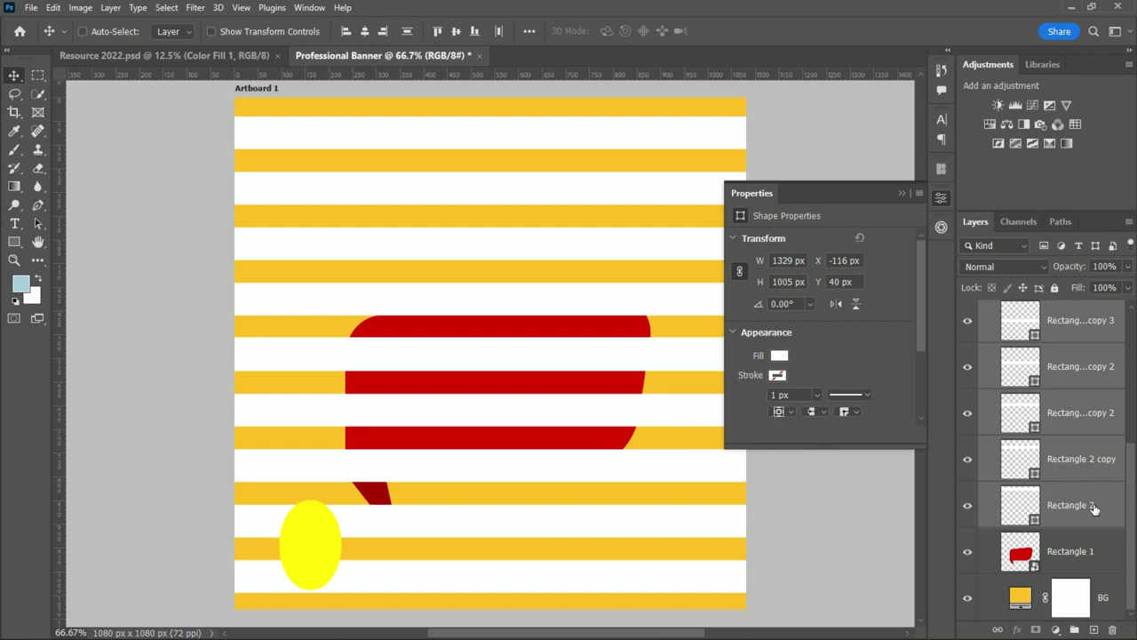
key("ctrl+e")
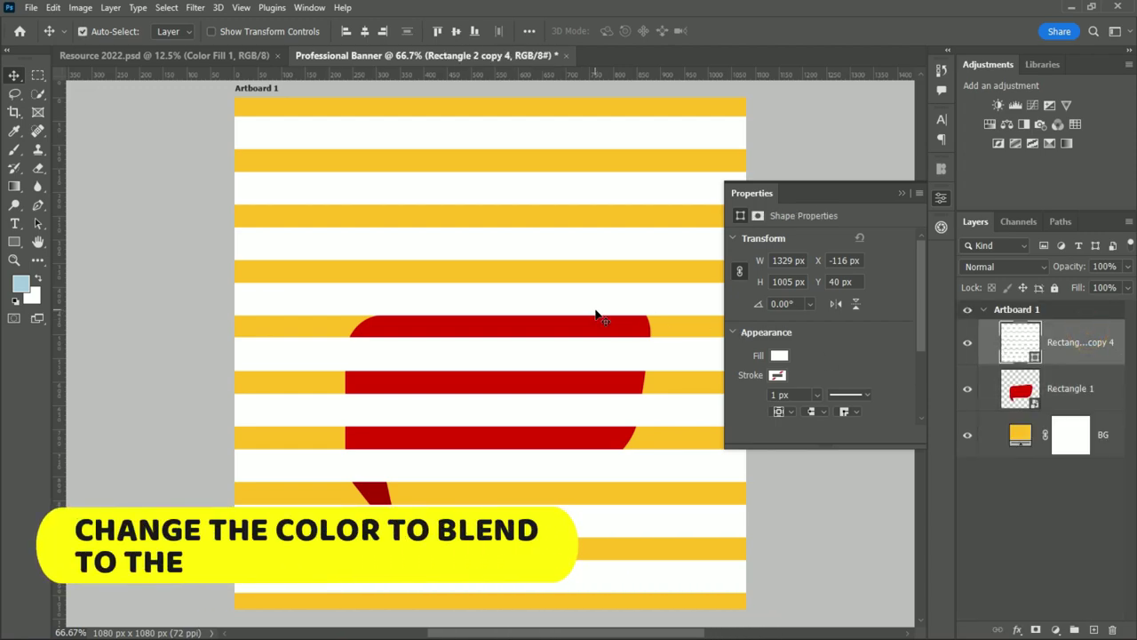
left_click_drag(596, 315, 601, 321)
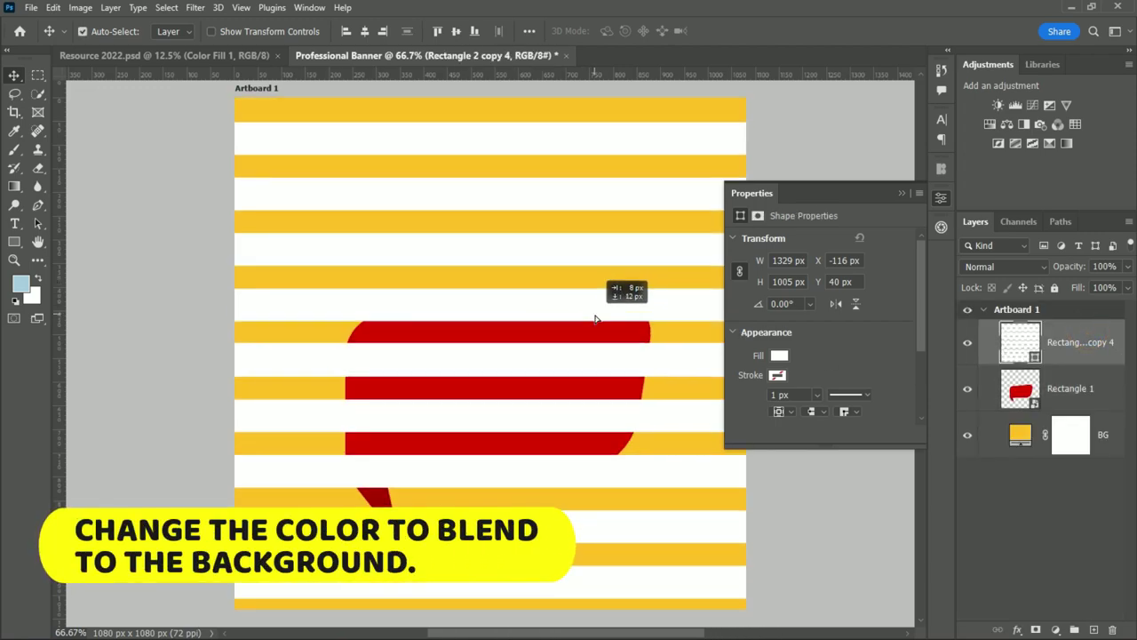
Recolour the stripe layer light orange #ffaf16
double_click(1022, 342)
left_click(954, 515)
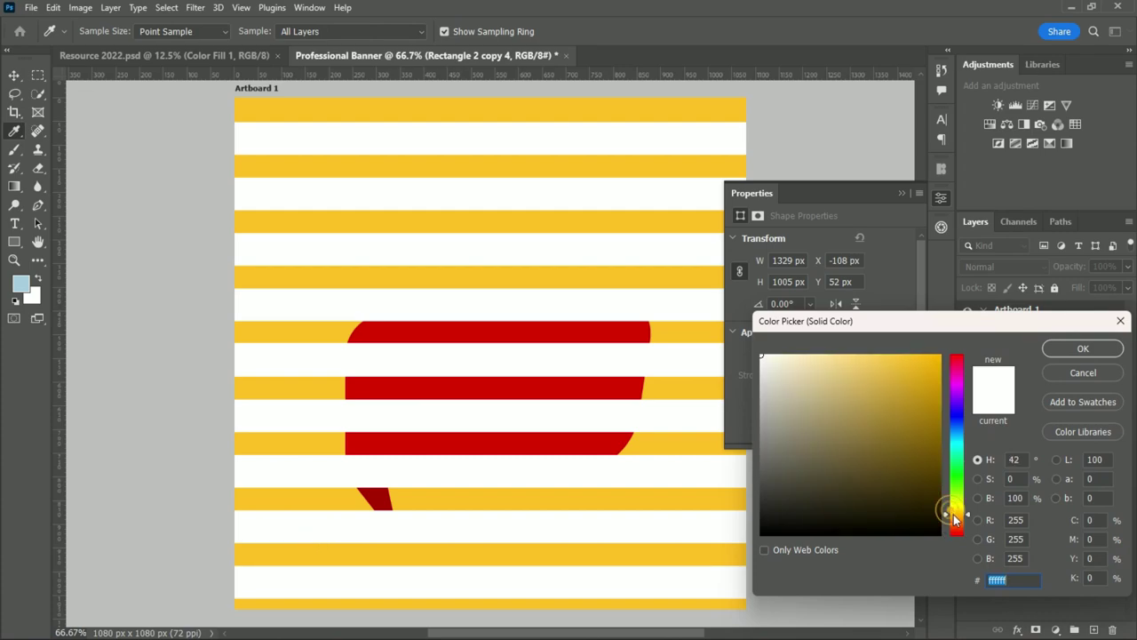
left_click(931, 371)
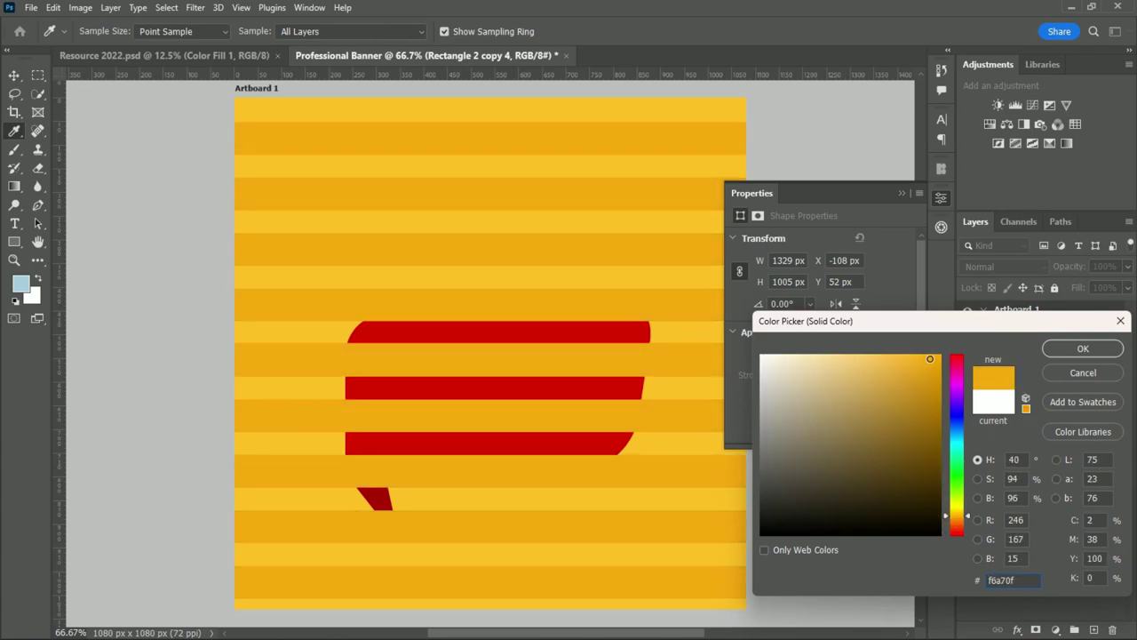
left_click_drag(931, 370, 917, 354)
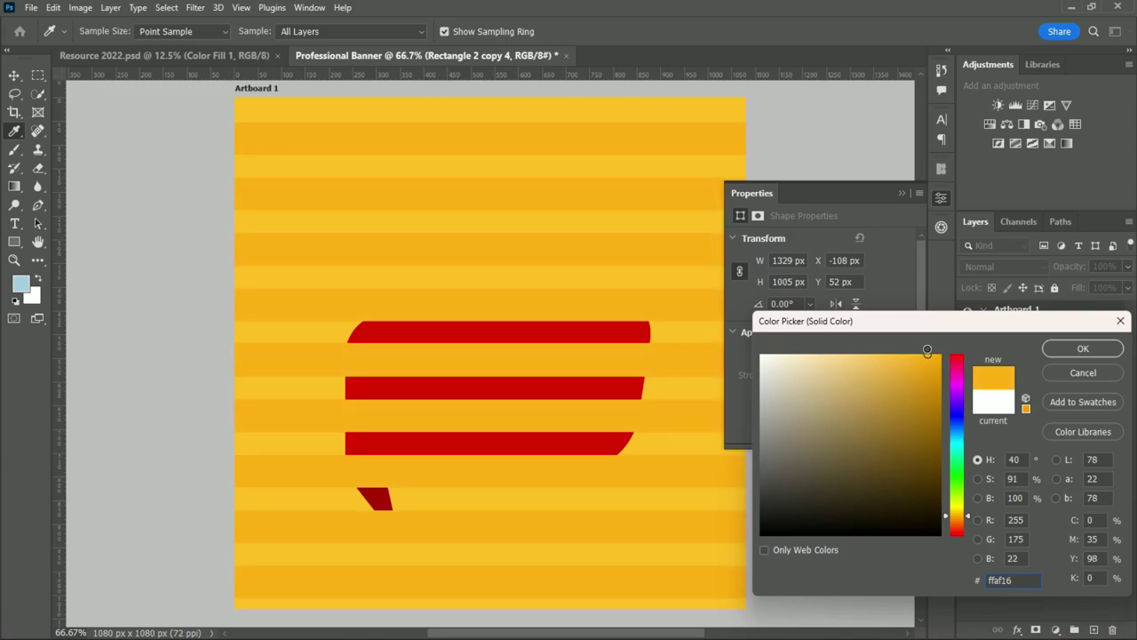
left_click(1083, 348)
key("v")
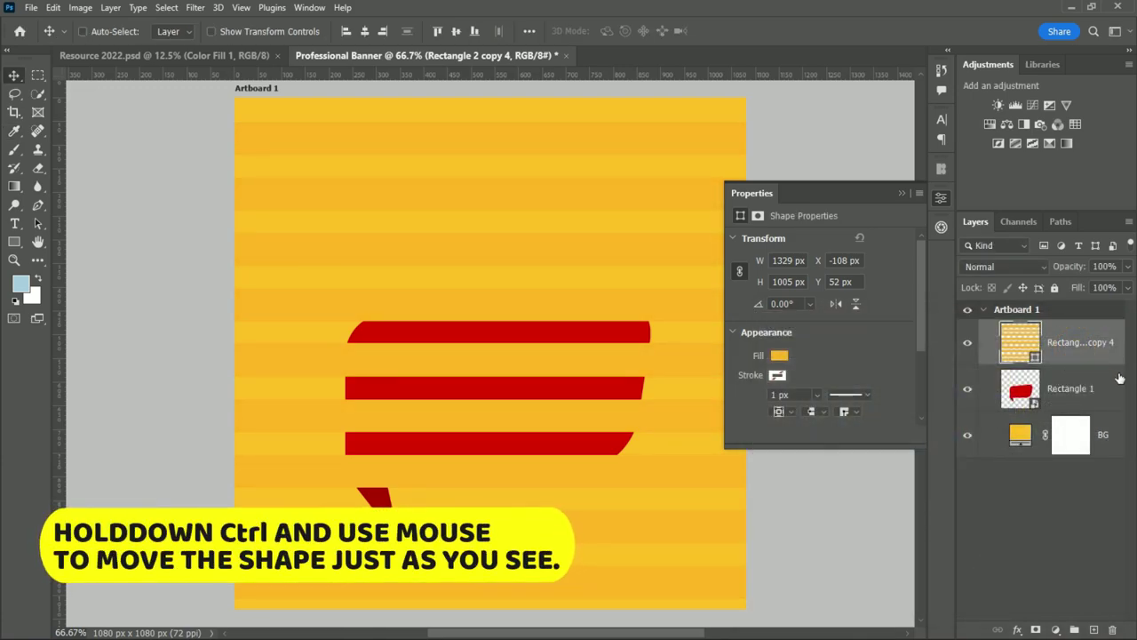
key("ctrl+t")
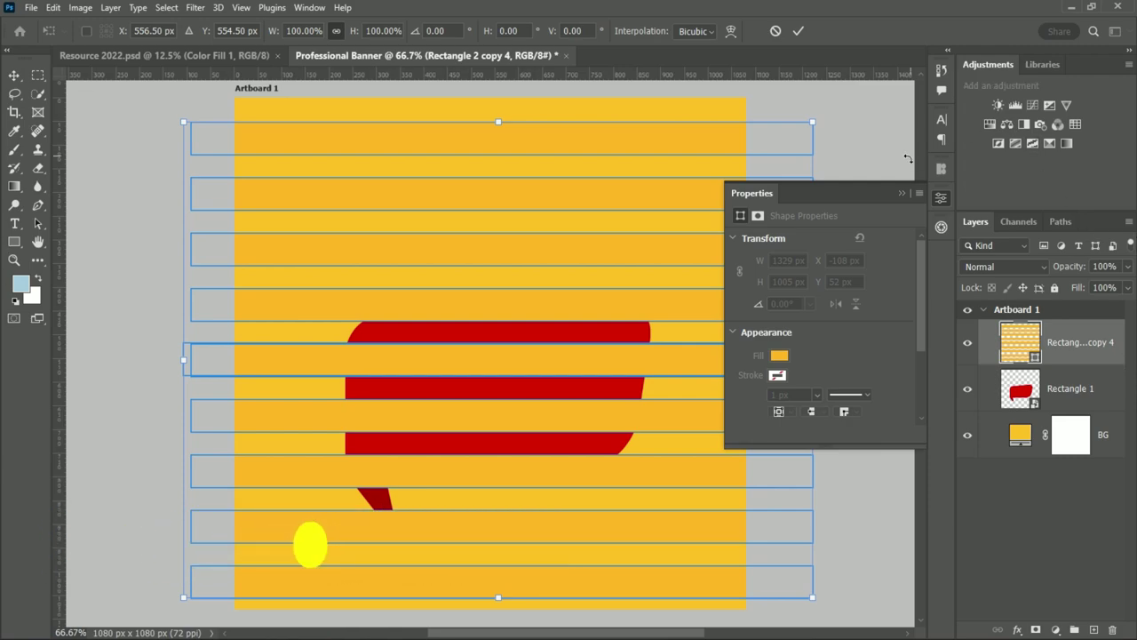
Skew the stripes to about -19.6° and move them down over the artboard
left_click(901, 192)
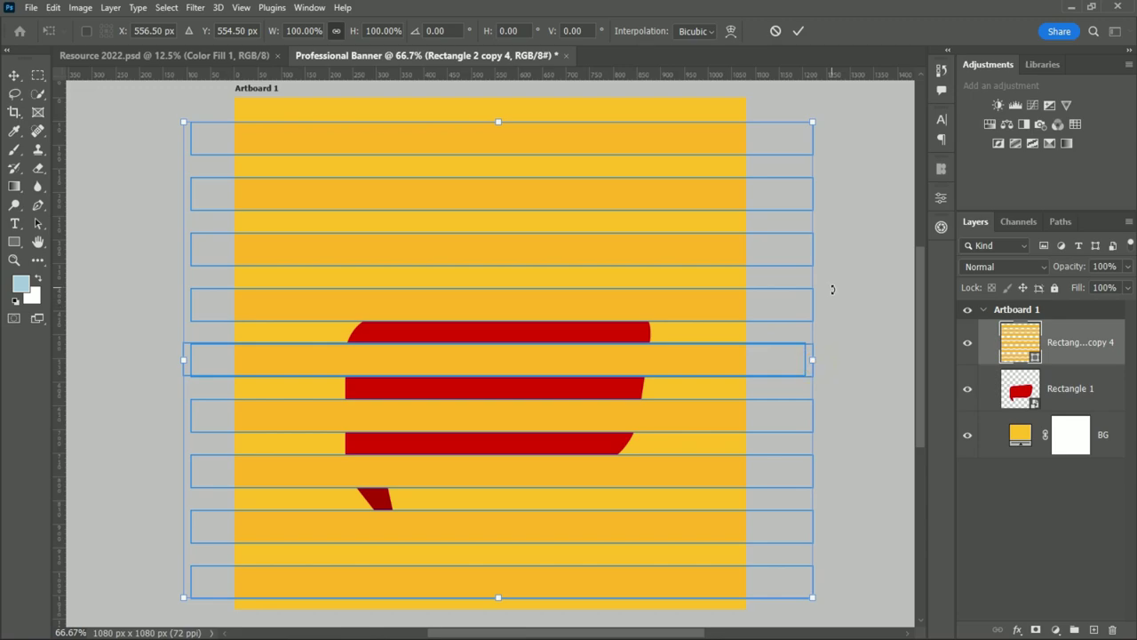
left_click_drag(812, 360, 803, 138)
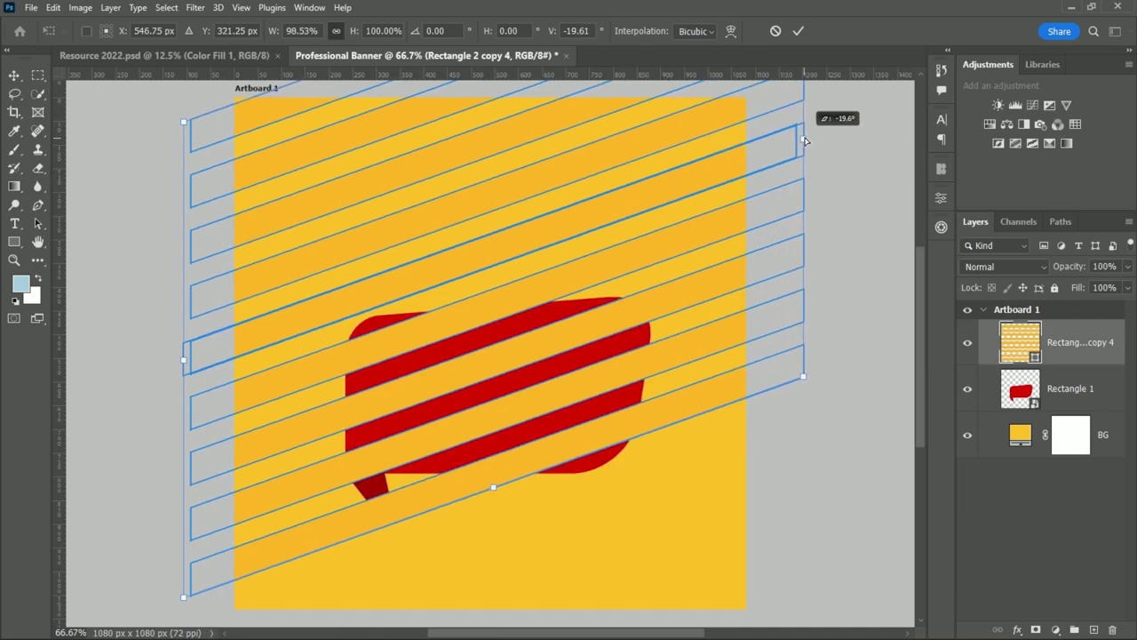
mouse_move(456, 263)
left_mouse_down()
mouse_move(458, 341)
mouse_move(455, 316)
left_mouse_up()
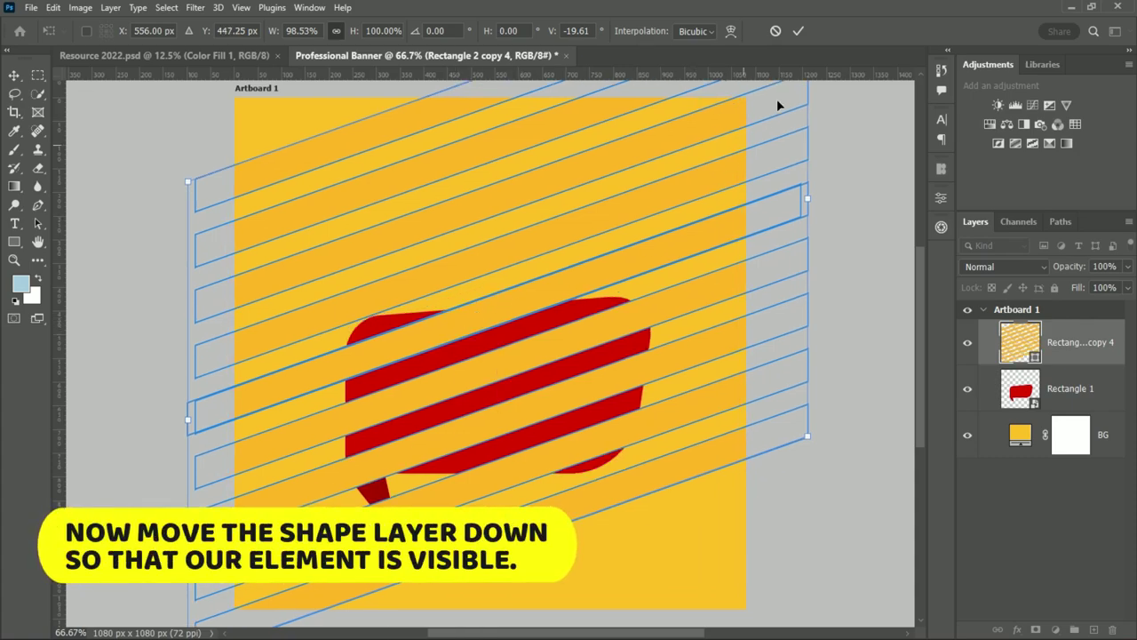
left_click(797, 33)
Move the red bubble layer above the stripes layer
left_click(1022, 385)
left_click_drag(1022, 385, 1022, 336)
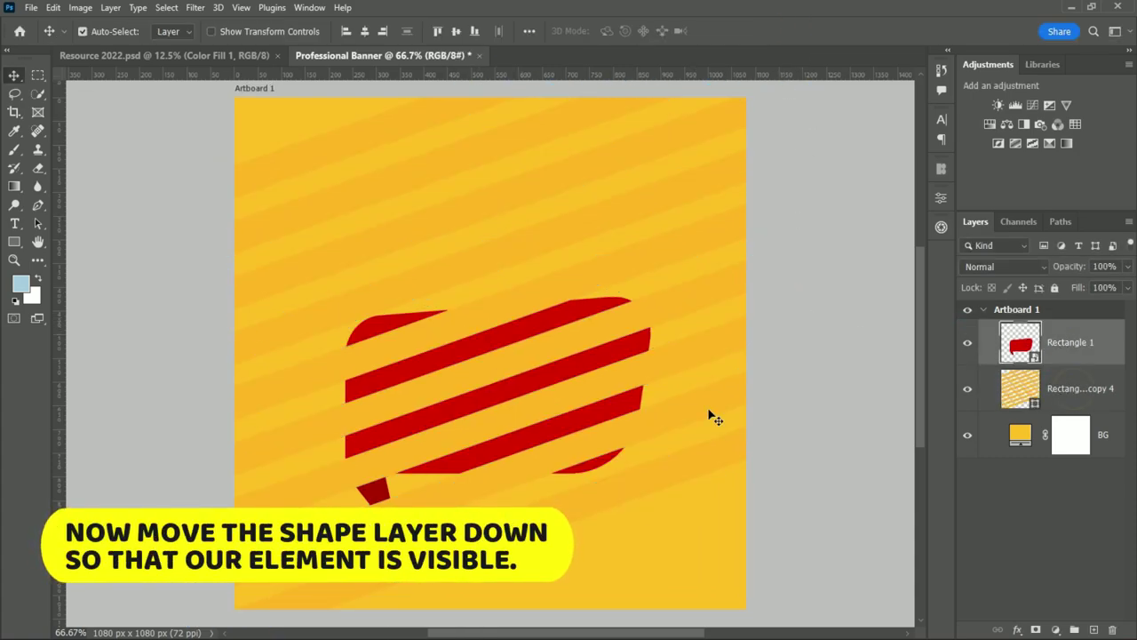
scroll(824, 413, "down", 1)
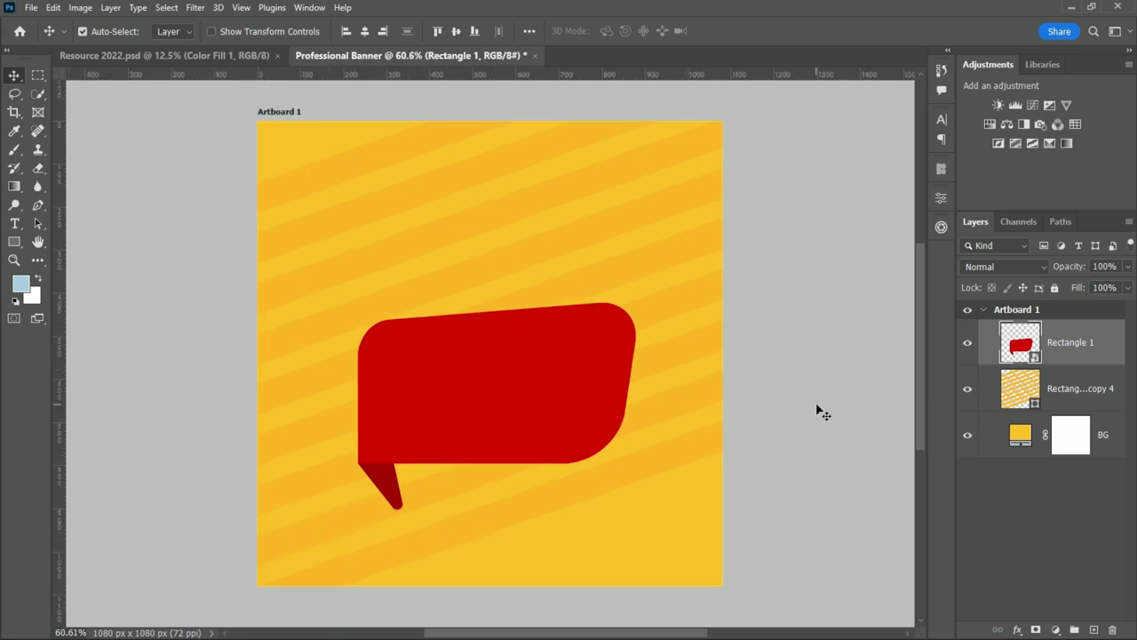
Add a Gradient Fill layer above the striped background
left_click(1082, 395)
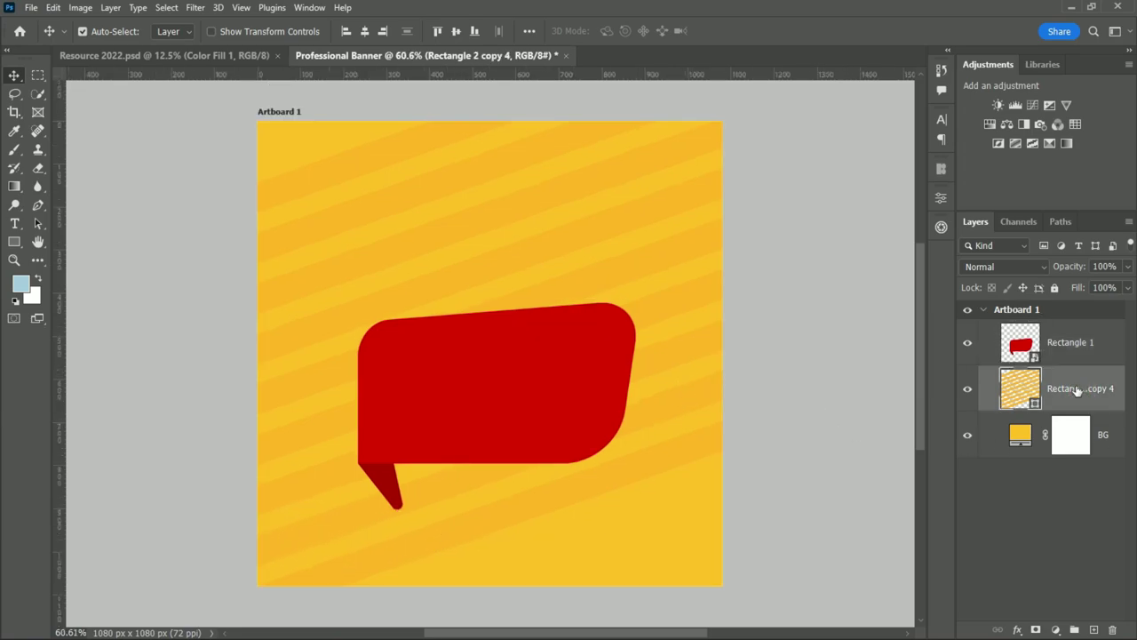
left_click(1086, 359)
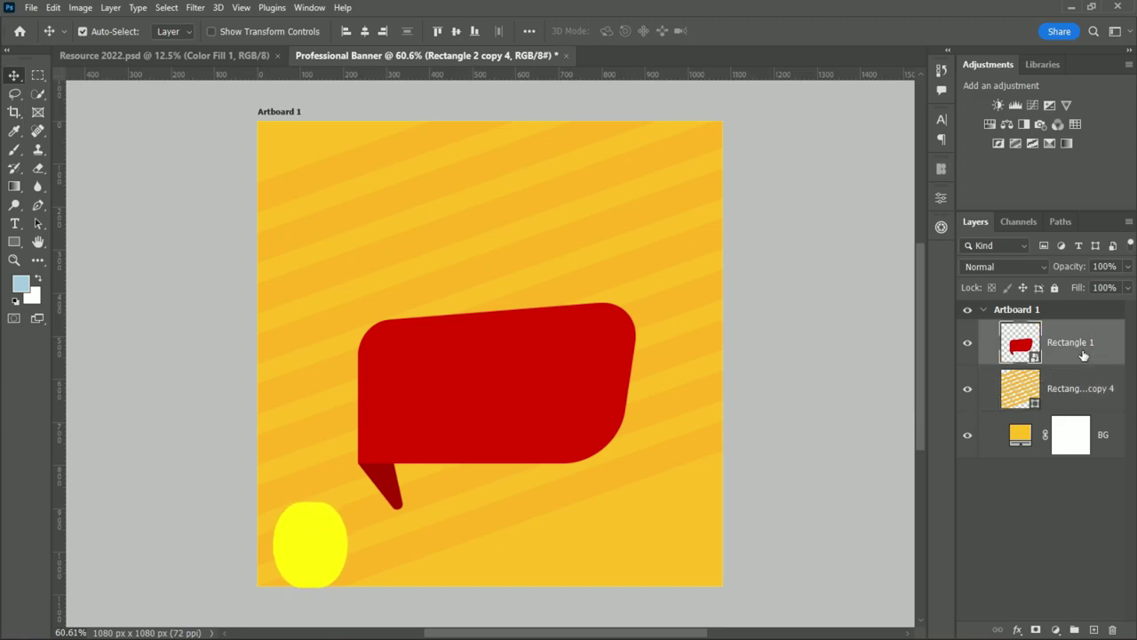
left_click(1075, 396)
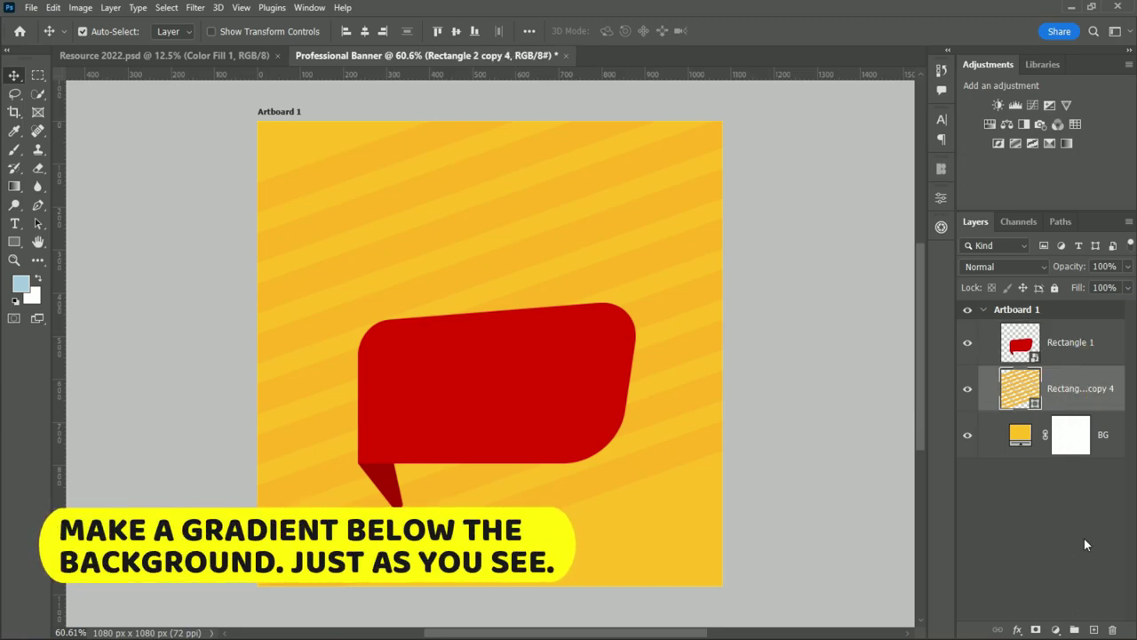
left_click(1056, 629)
left_click(1043, 396)
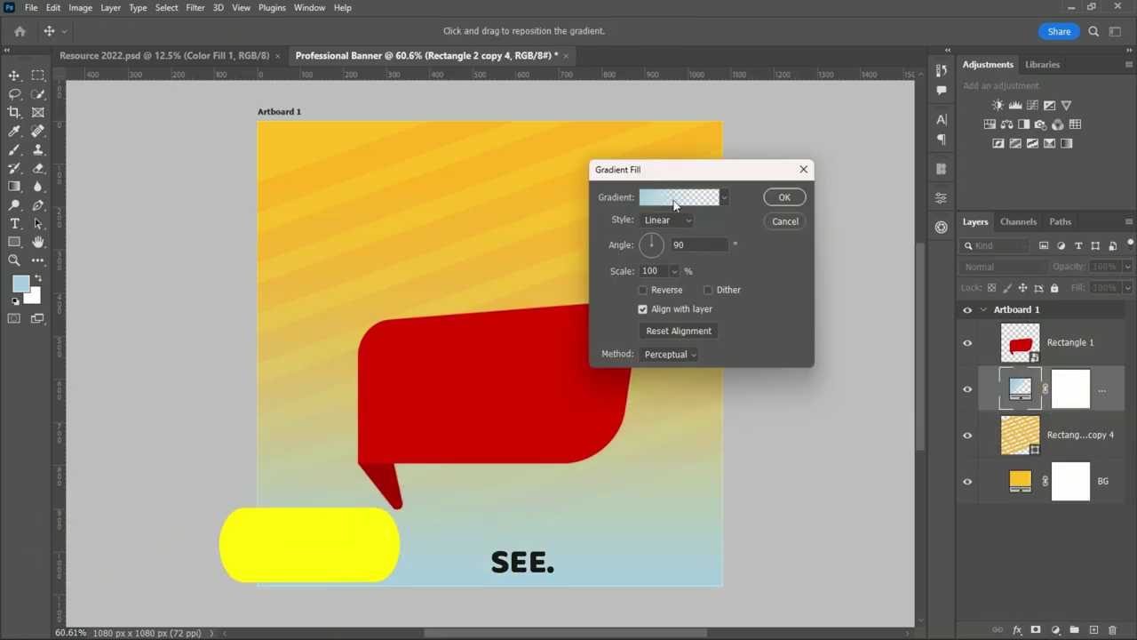
Set both gradient colour stops to black
left_click(680, 197)
double_click(716, 503)
left_click(764, 569)
left_click(1016, 346)
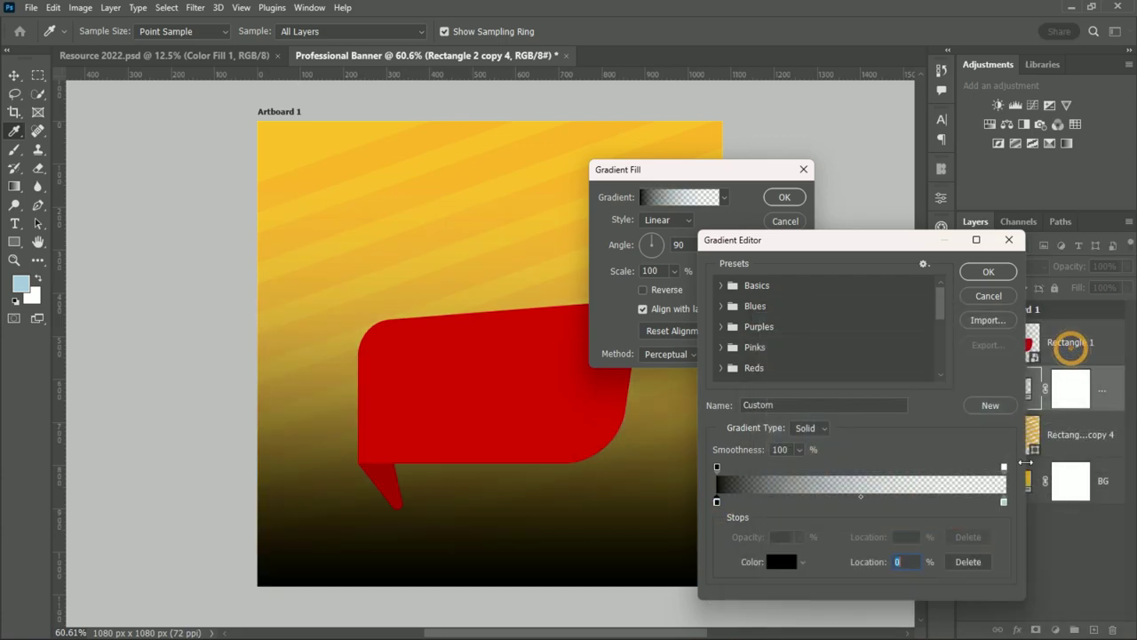
left_click(1004, 502)
left_click(751, 569)
left_click(1084, 348)
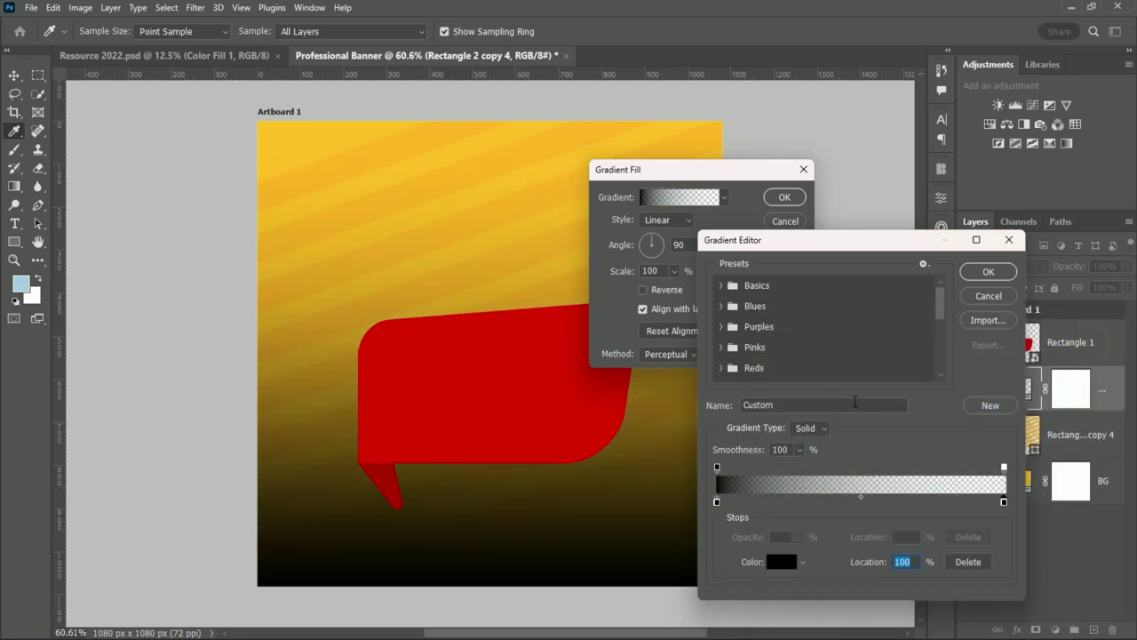
Shift the opacity stops so black fades upward, then bring up Resource 2022.psd
left_click_drag(1005, 467, 966, 468)
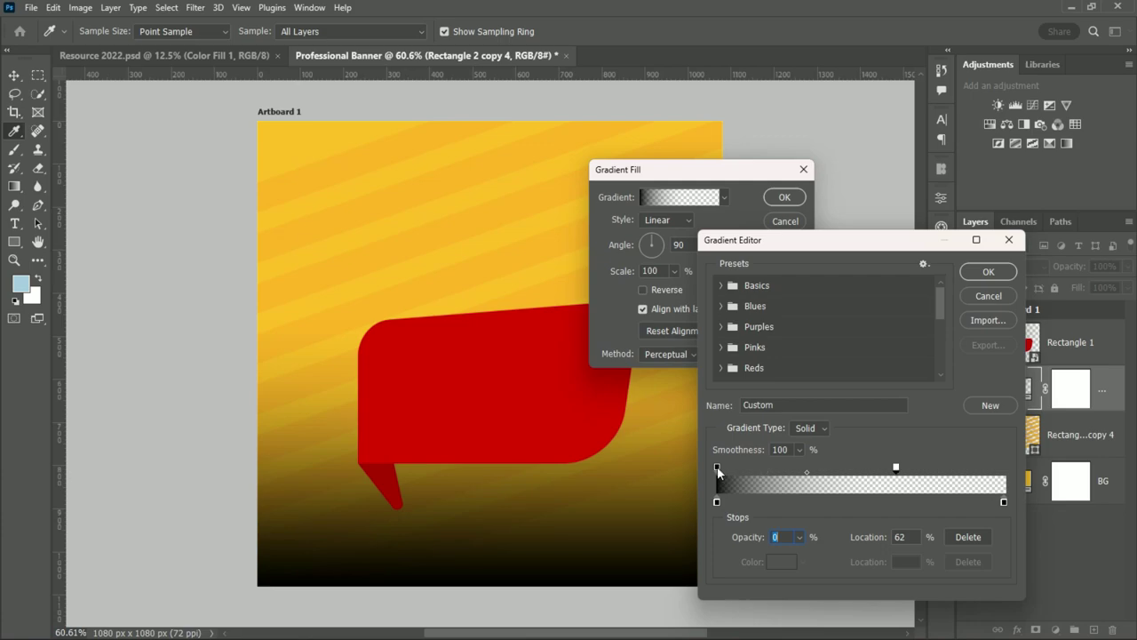
mouse_move(717, 465)
left_mouse_down()
mouse_move(825, 473)
mouse_move(755, 466)
left_mouse_up()
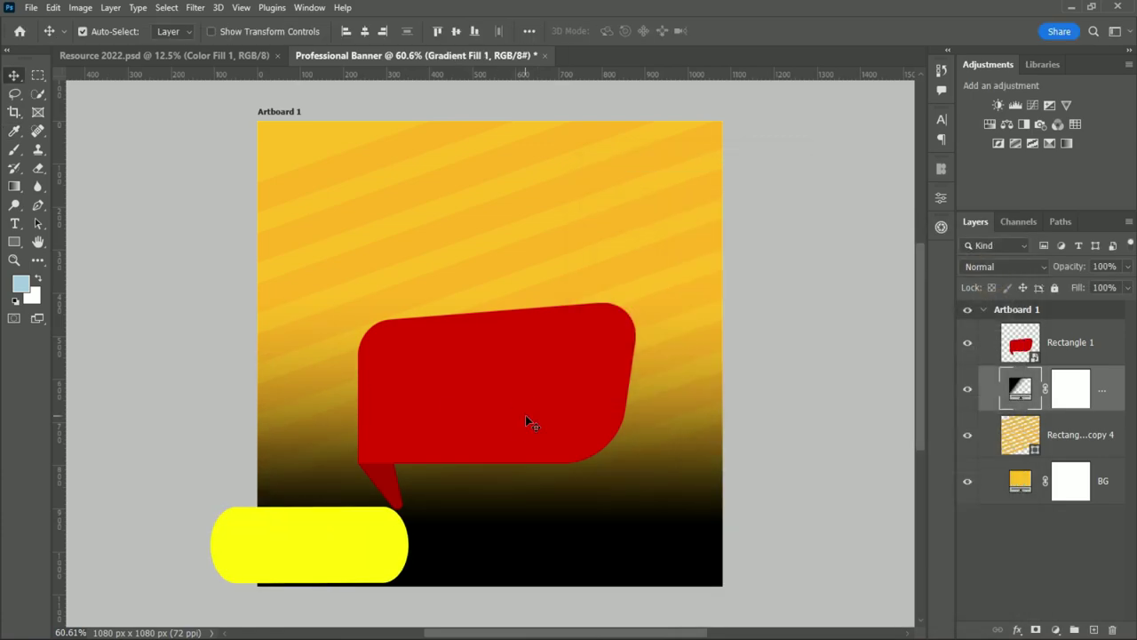
left_click(535, 404)
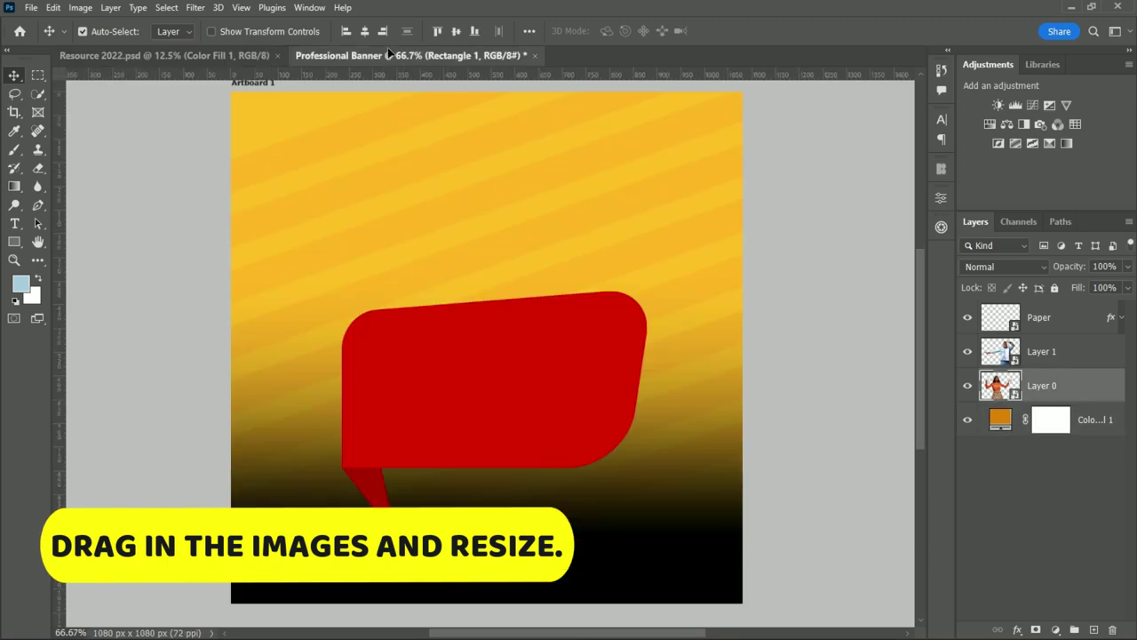
Place the woman's photo in the banner, scaled to about 48% above the red bubble
left_click_drag(450, 306, 411, 316)
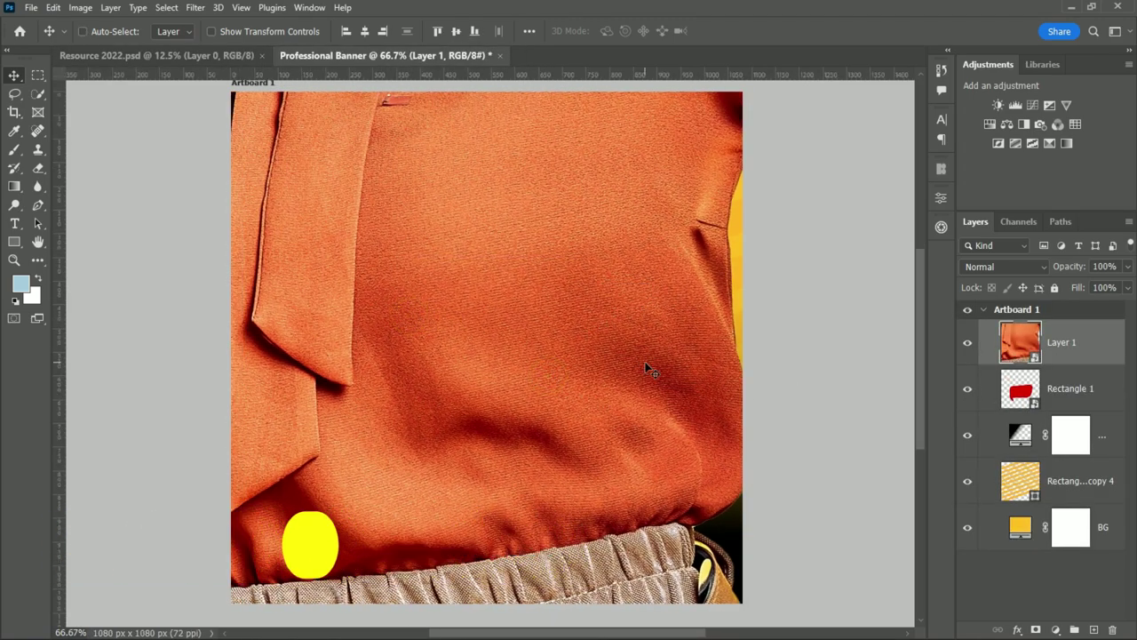
key("ctrl+t")
scroll(686, 366, "down", 5)
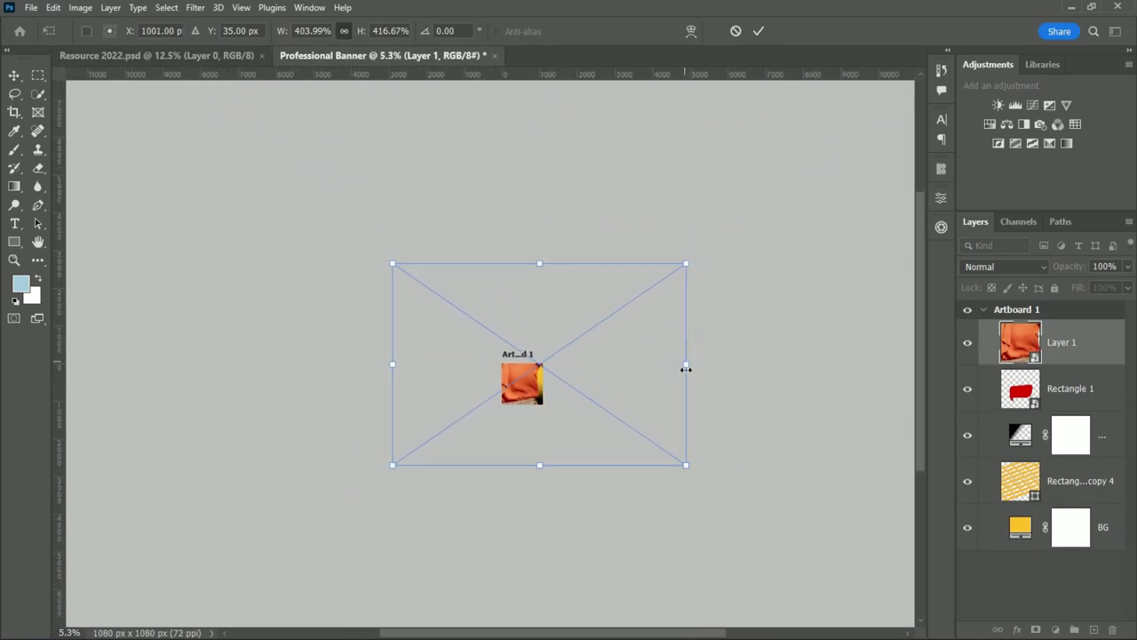
mouse_move(690, 370)
left_mouse_down()
mouse_move(514, 392)
mouse_move(525, 391)
left_mouse_up()
left_click(758, 31)
scroll(523, 383, "up", 5)
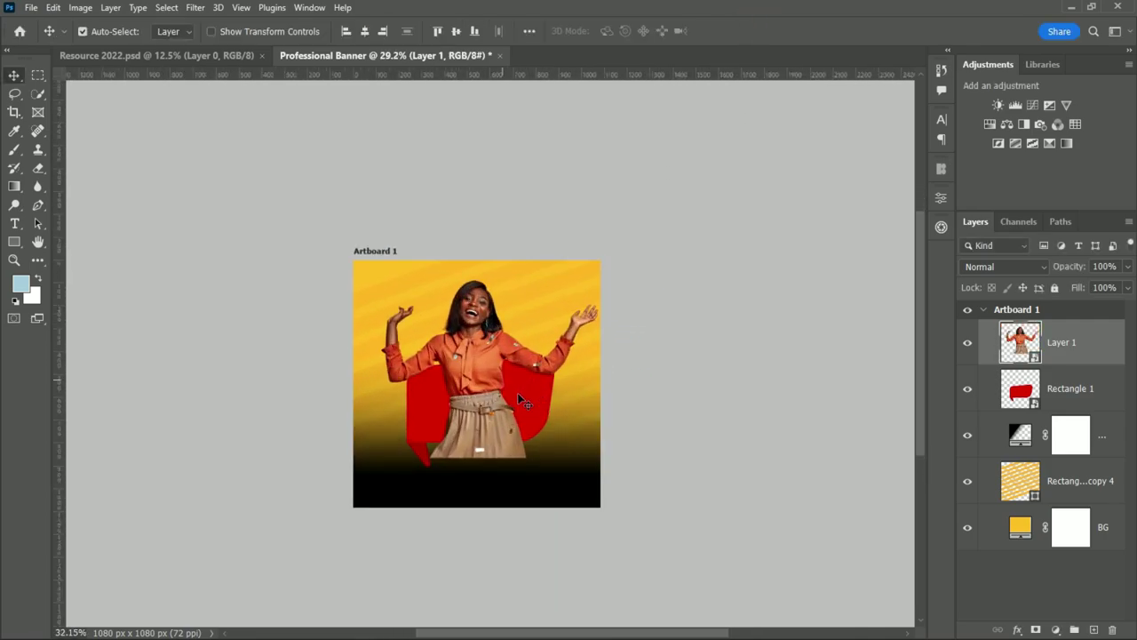
key("ctrl+t")
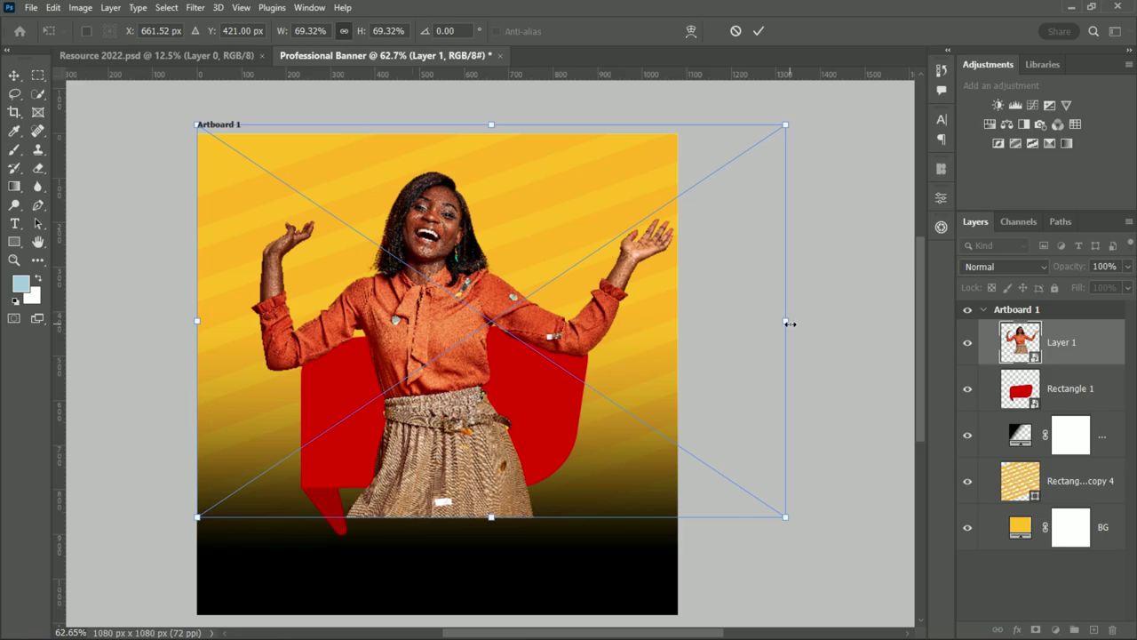
left_click_drag(790, 324, 696, 323)
mouse_move(551, 355)
left_mouse_down()
mouse_move(476, 318)
mouse_move(470, 348)
left_mouse_up()
left_click(760, 30)
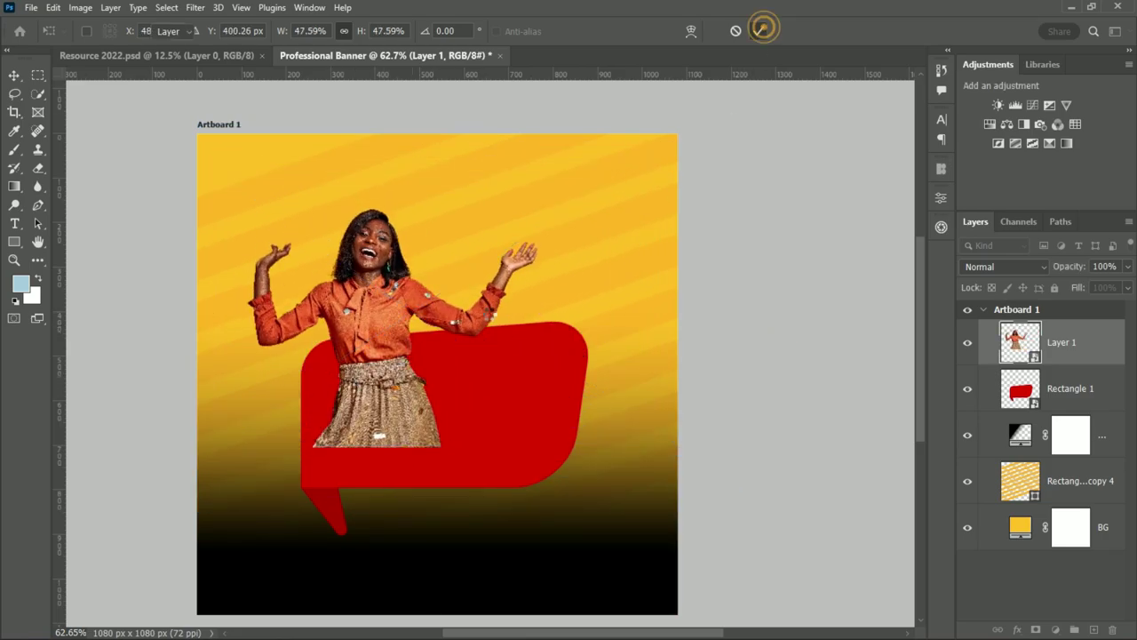
Drag the man's photo from the people document into the banner
left_click(156, 55)
mouse_move(596, 320)
left_mouse_down()
mouse_move(476, 383)
mouse_move(355, 406)
mouse_move(751, 427)
mouse_move(520, 414)
mouse_move(586, 425)
left_mouse_up()
key("ctrl+t")
key("ctrl+0")
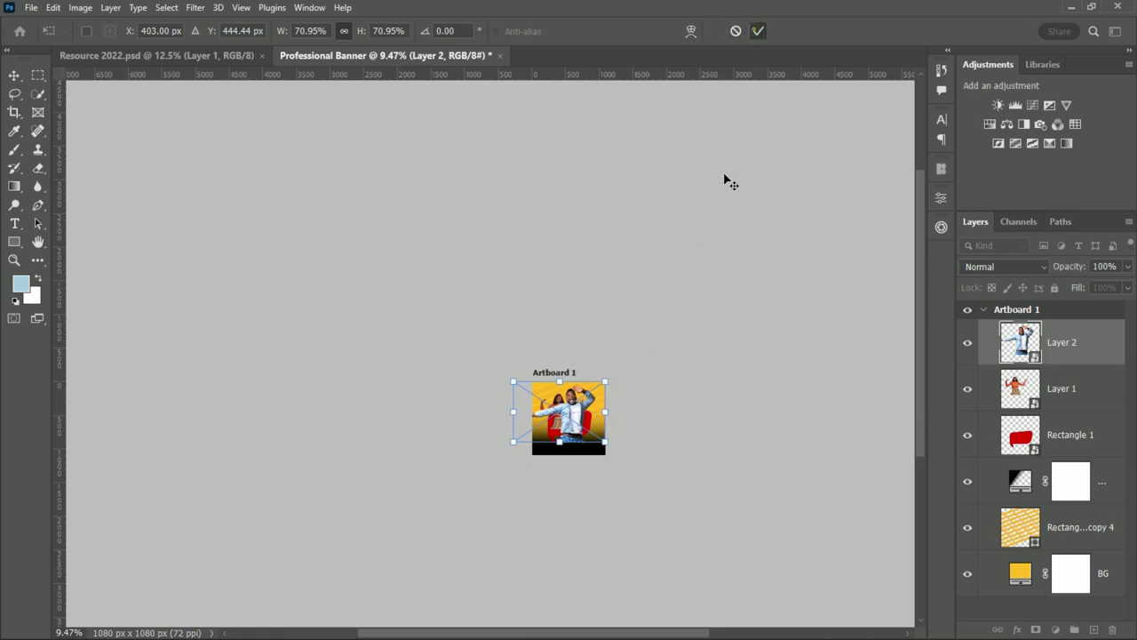
Scale the man's photo to about 49% and move it up-right beside the woman
scroll(586, 416, "up", 2)
scroll(586, 416, "up", 3)
scroll(522, 421, "down", 1)
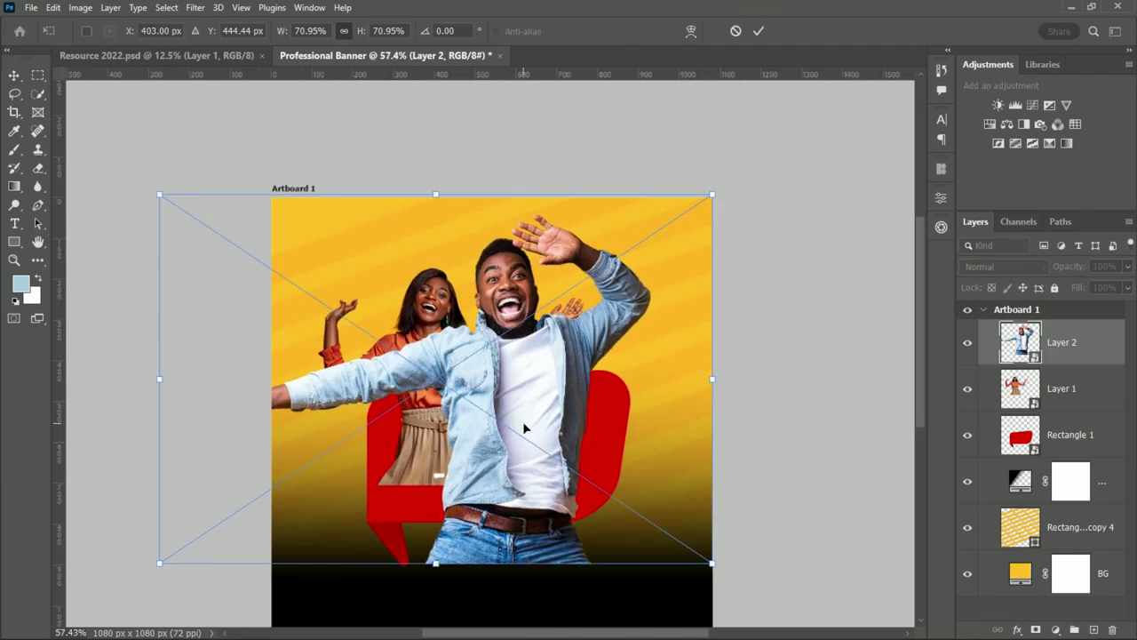
left_click_drag(713, 379, 544, 377)
left_click_drag(431, 383, 554, 368)
left_click(759, 30)
Move the man's layer below the woman's layer in the stack
mouse_move(1061, 342)
left_mouse_down()
mouse_move(1079, 368)
mouse_move(1062, 411)
mouse_move(1062, 329)
left_mouse_up()
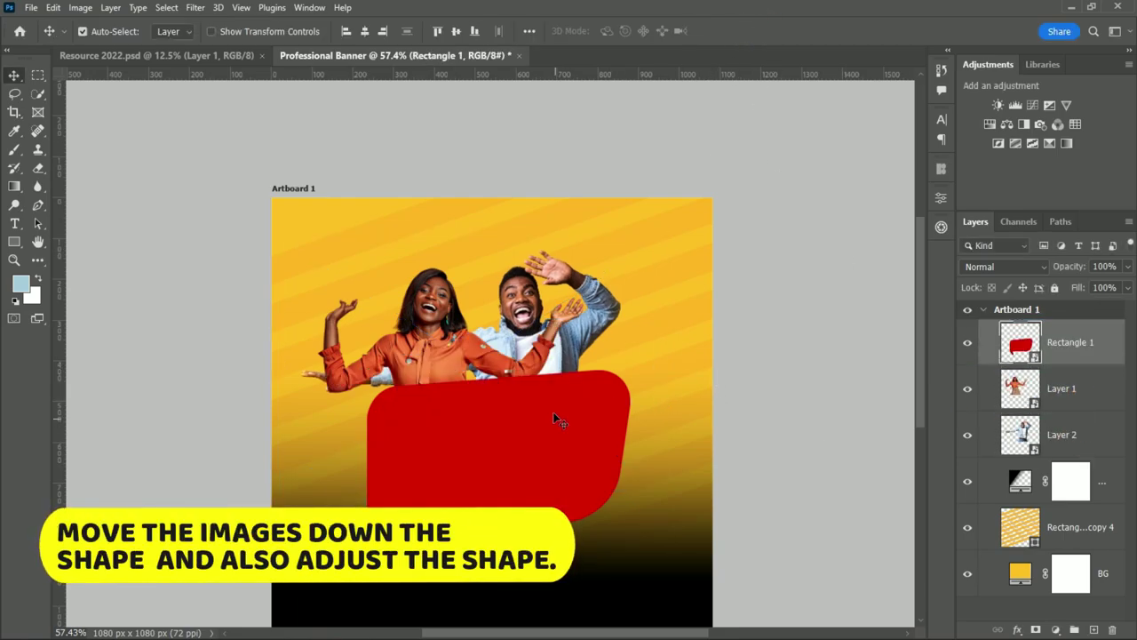
scroll(552, 429, "down", 2)
scroll(552, 428, "up", 3)
scroll(510, 414, "up", 2)
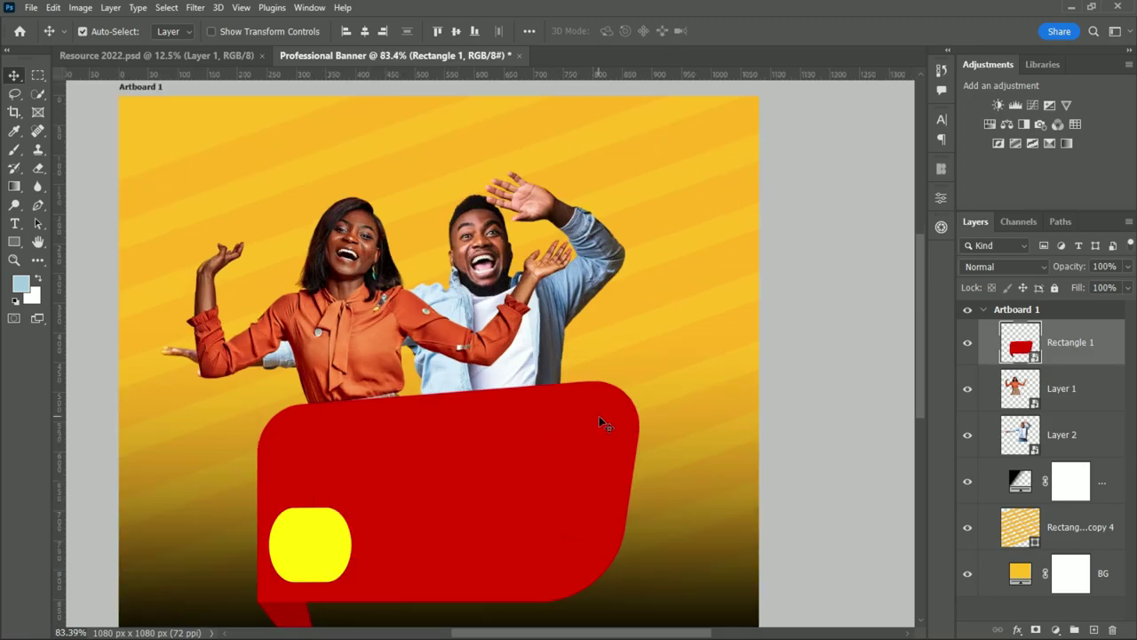
scroll(599, 416, "down", 3)
Squash the speech bubble smart object to 73.80% height and save it
double_click(1020, 342)
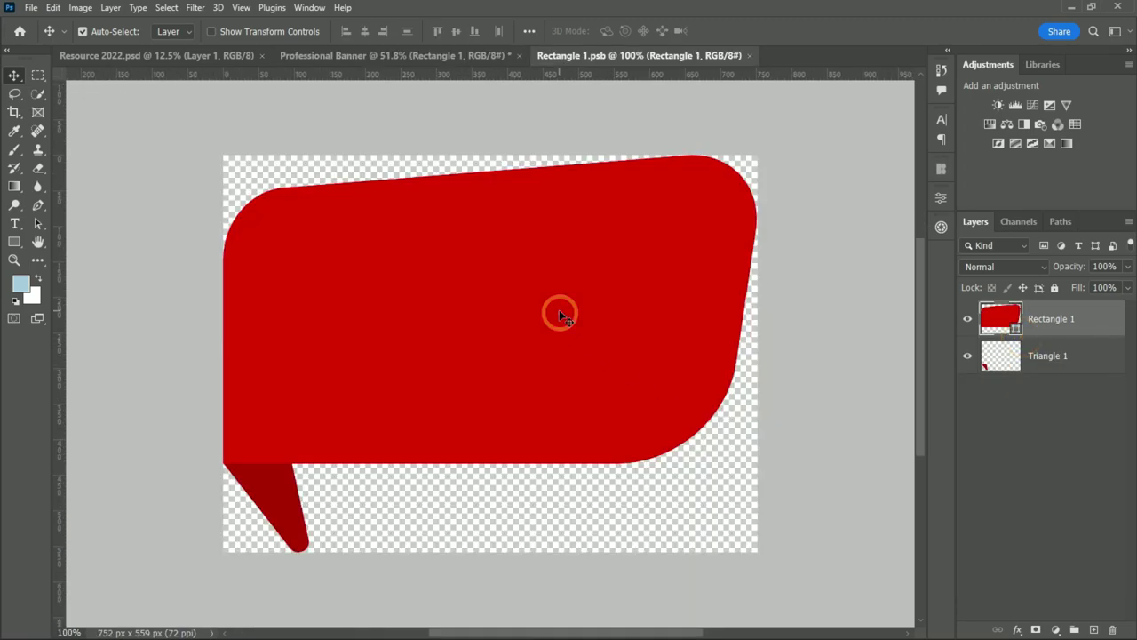
key("ctrl+t")
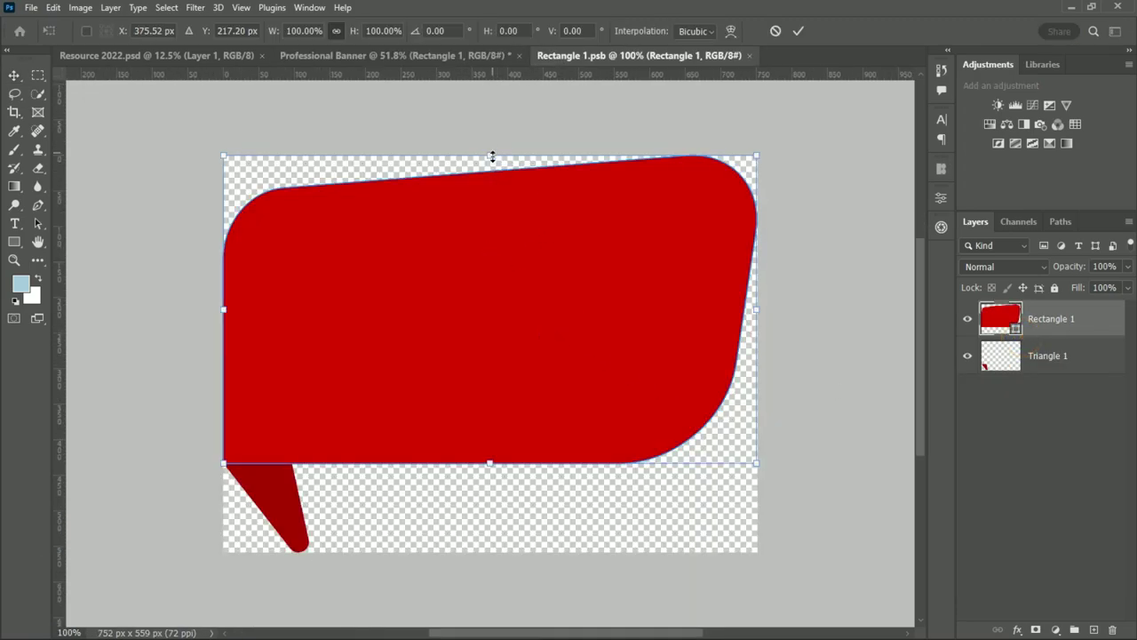
left_click_drag(492, 156, 486, 230)
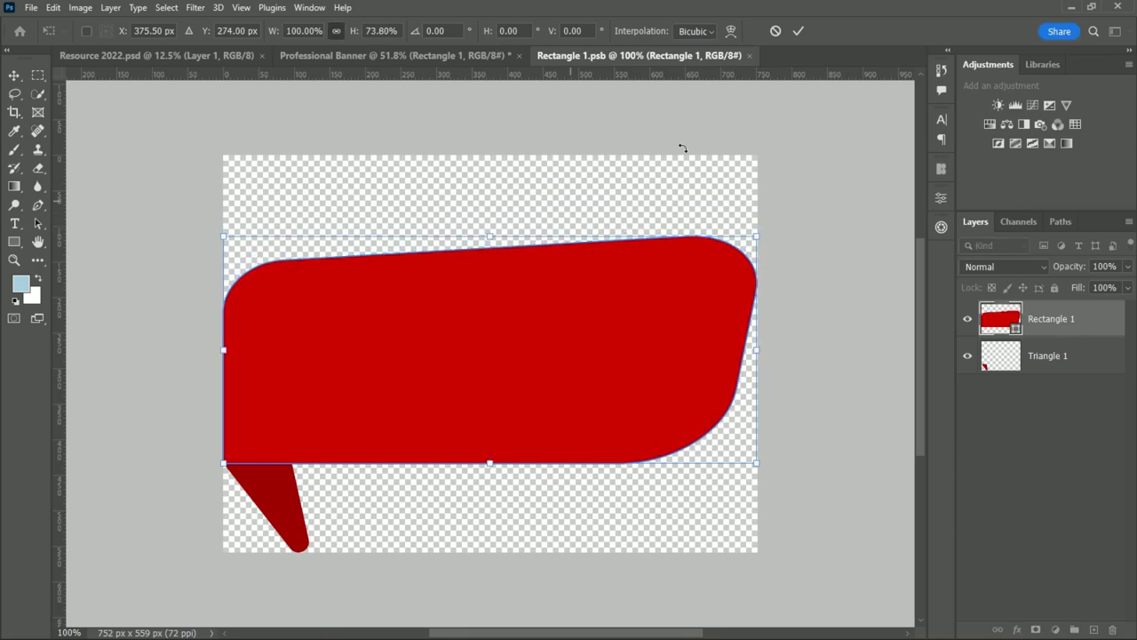
left_click(798, 31)
left_click(749, 55)
left_click(503, 246)
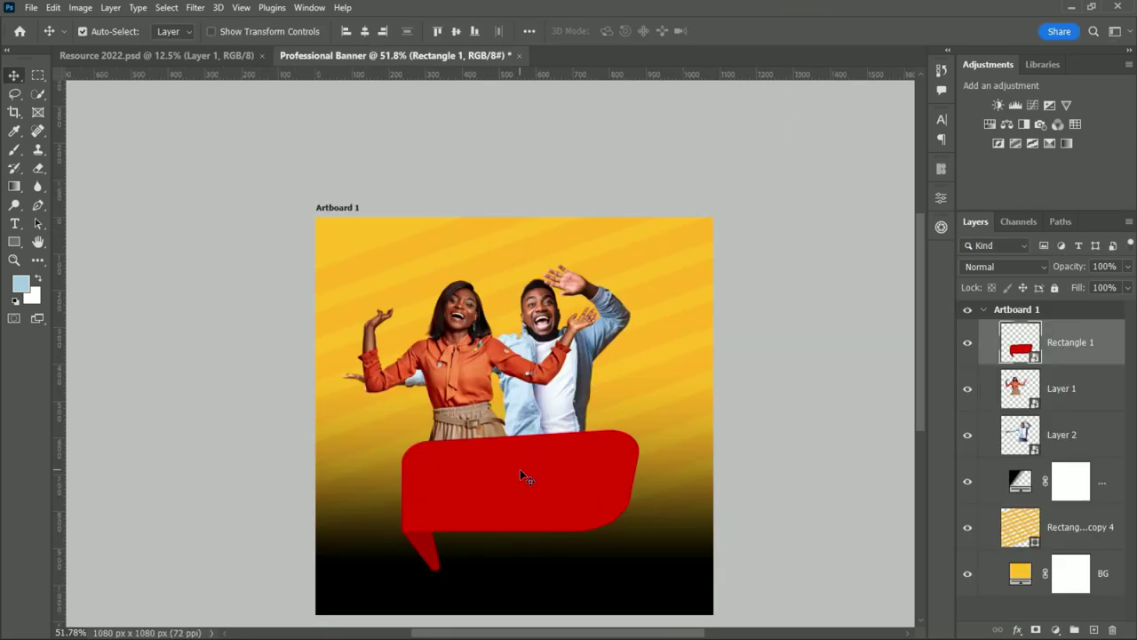
Nudge the red bubble up and reposition the man and woman
left_click_drag(512, 491, 507, 480)
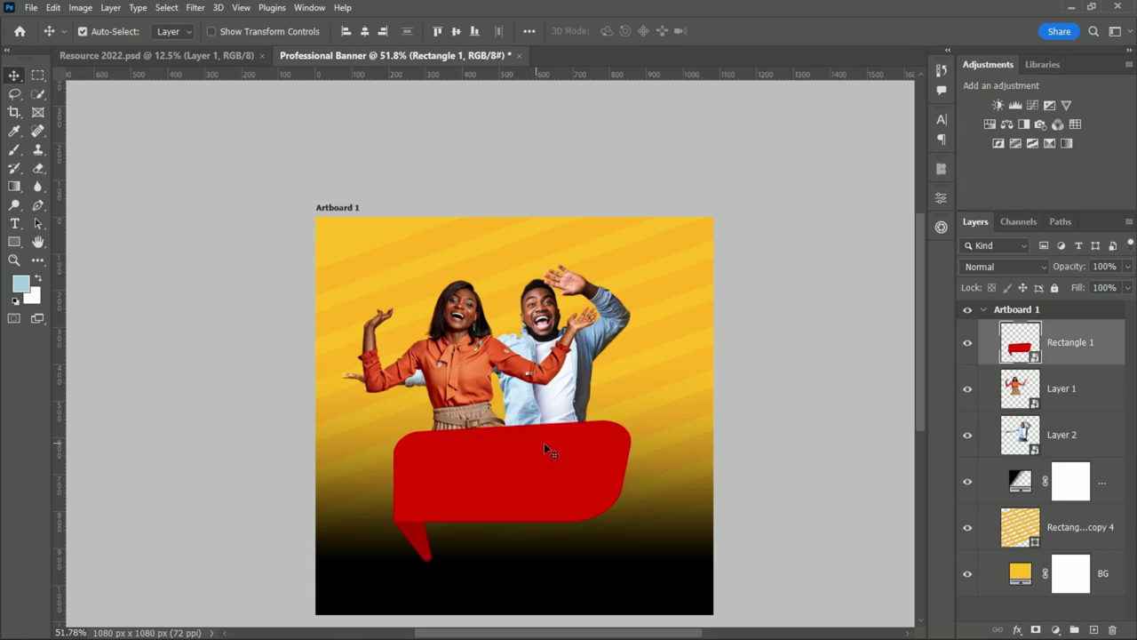
scroll(544, 443, "up", 3)
left_click_drag(544, 443, 548, 380)
left_click_drag(435, 361, 435, 374)
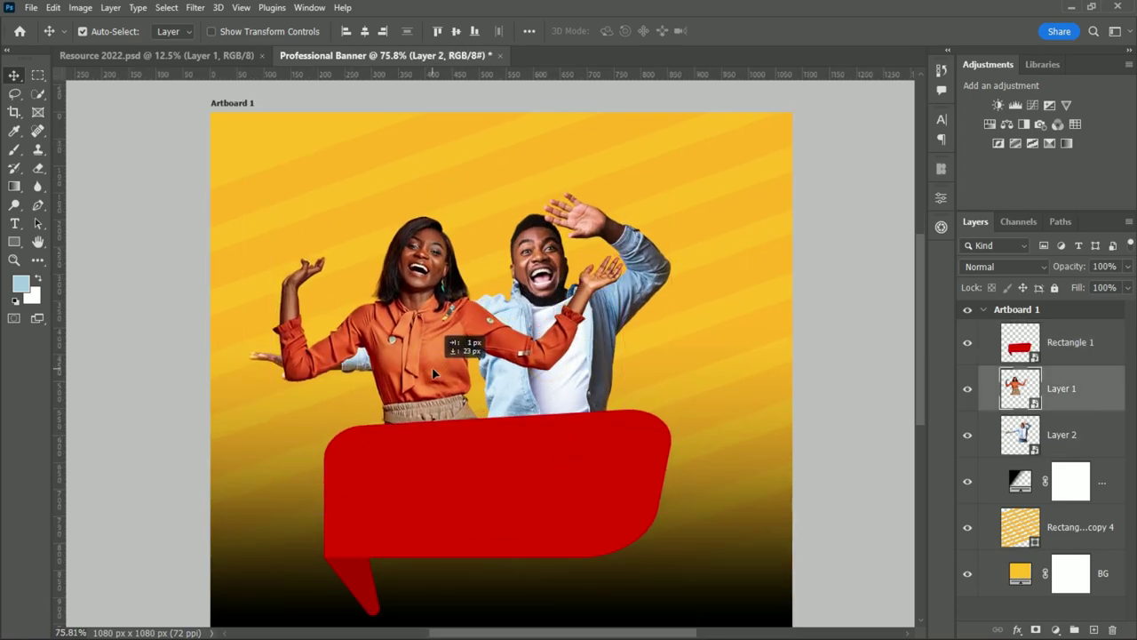
Tilt the man's photo about 2.6° and nudge the woman slightly right
left_click(643, 254)
key("ctrl+t")
left_click_drag(743, 146, 748, 154)
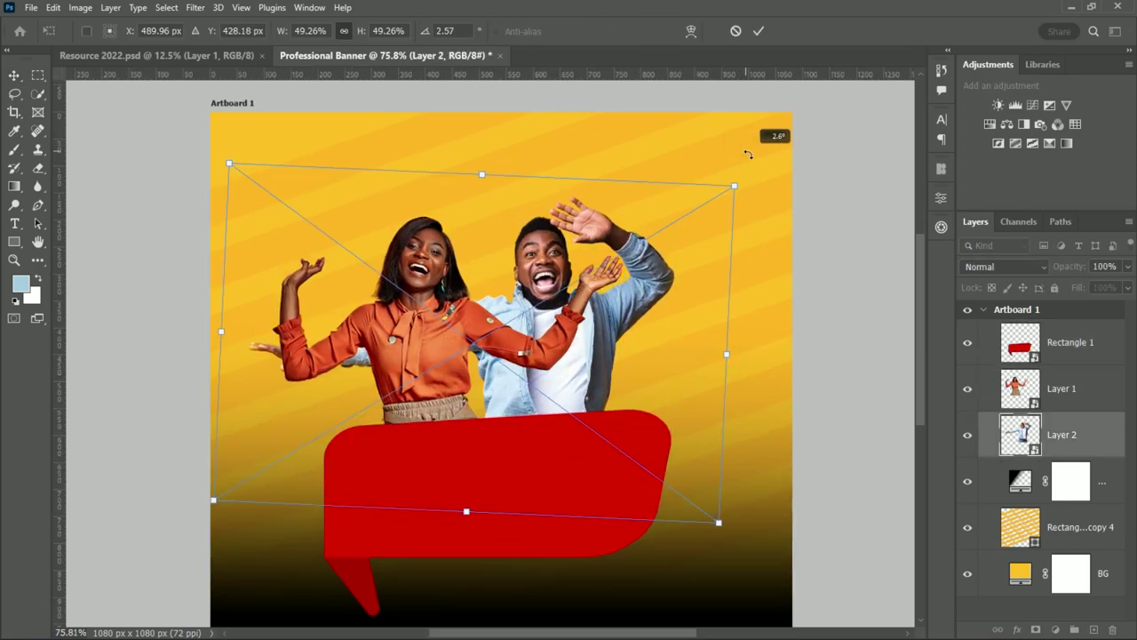
key("Return")
left_click_drag(467, 425, 482, 432)
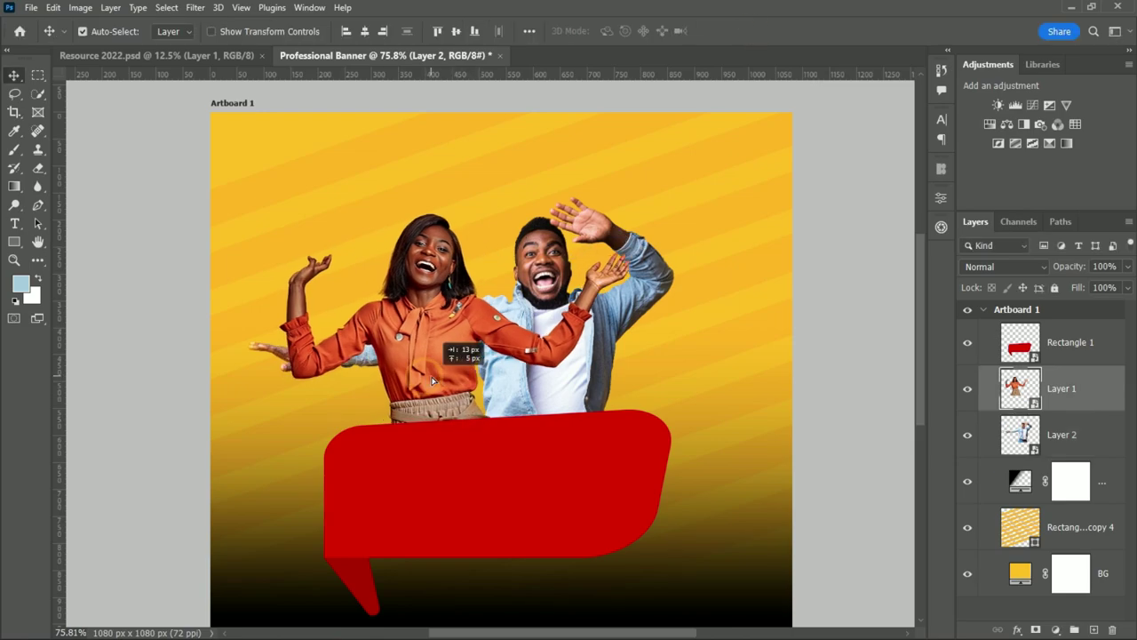
scroll(528, 481, "up", 3)
scroll(527, 480, "down", 1)
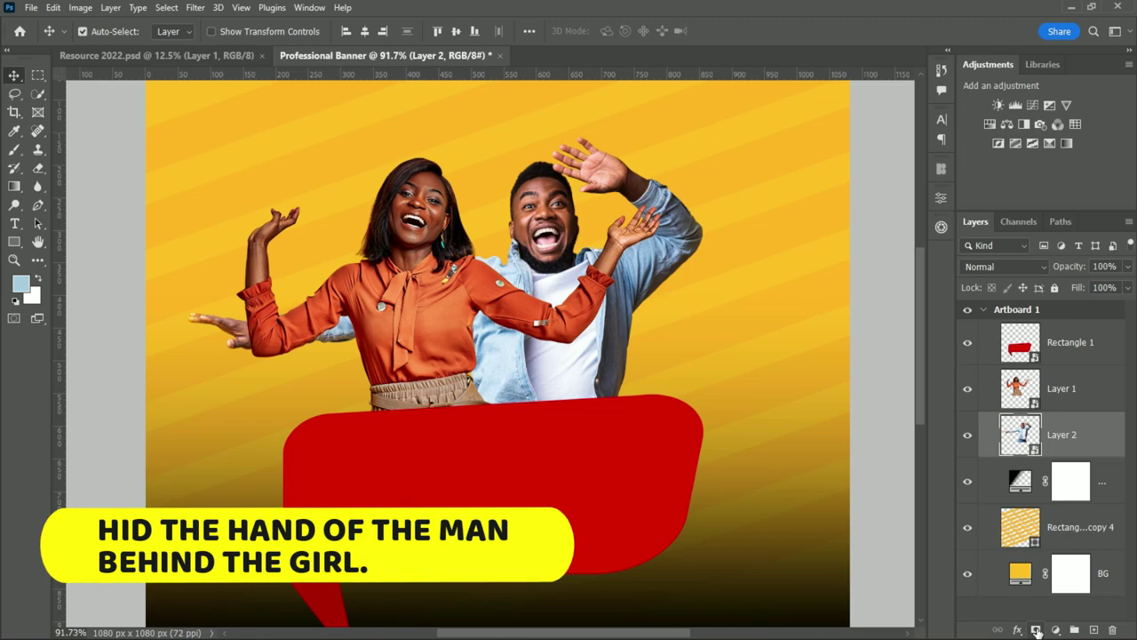
Mask the man's photo and fade out his left hand with a basic gradient
left_click(1037, 631)
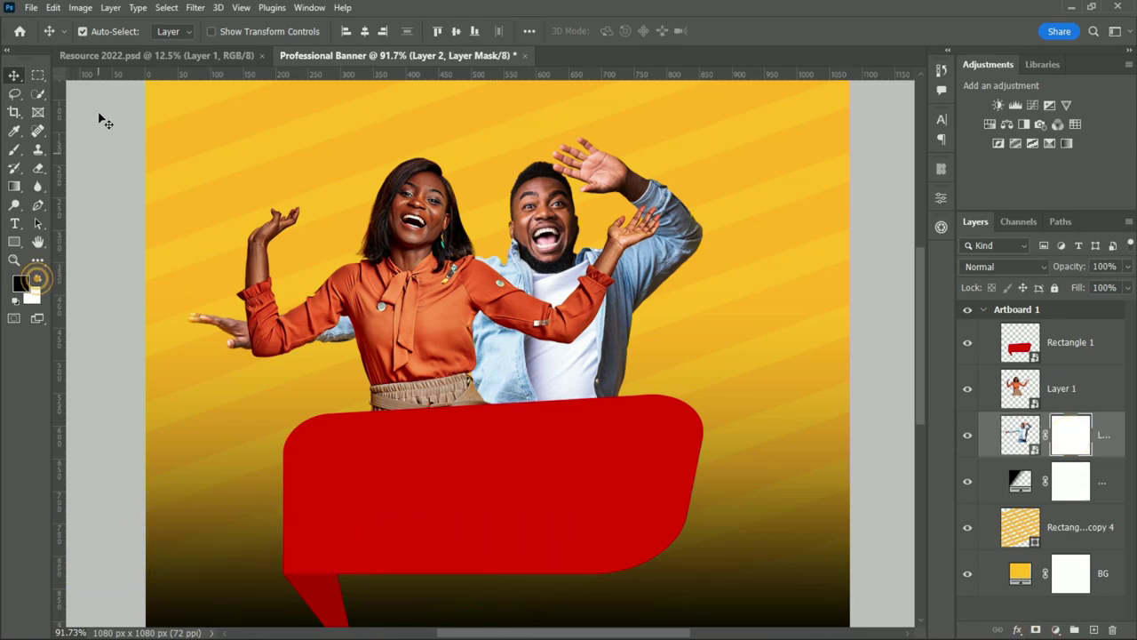
left_click(14, 187)
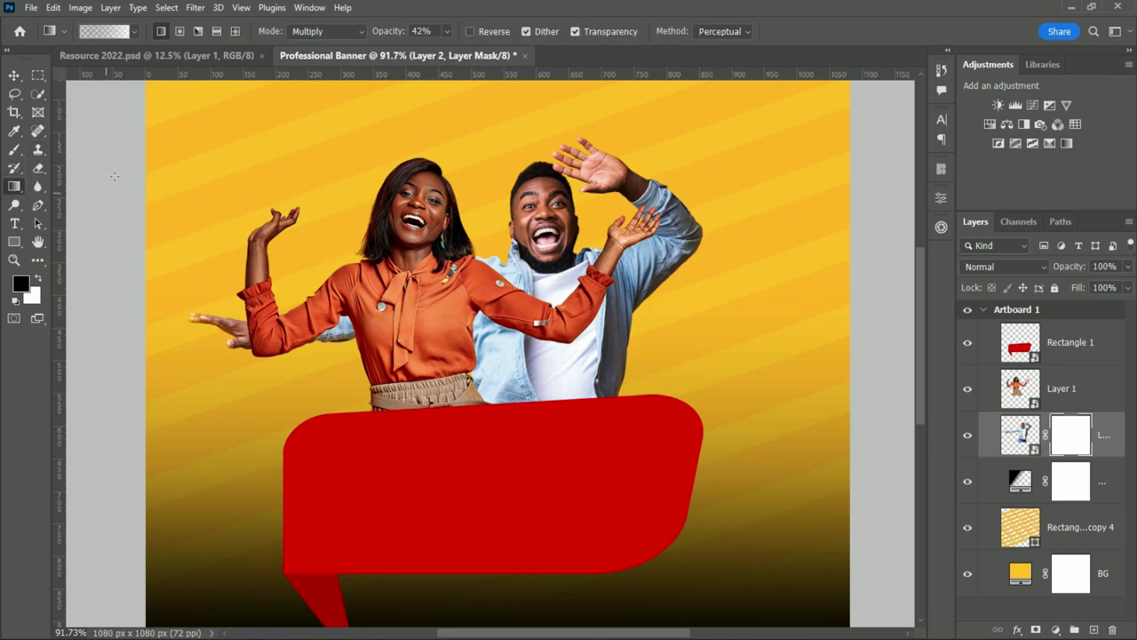
left_click(131, 33)
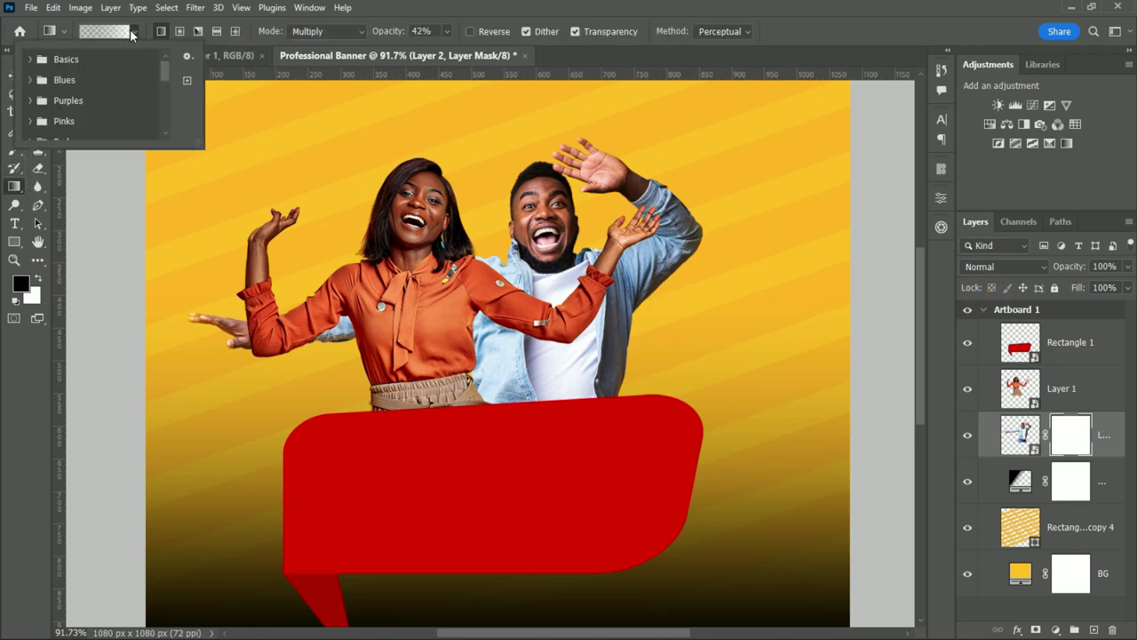
left_click(30, 59)
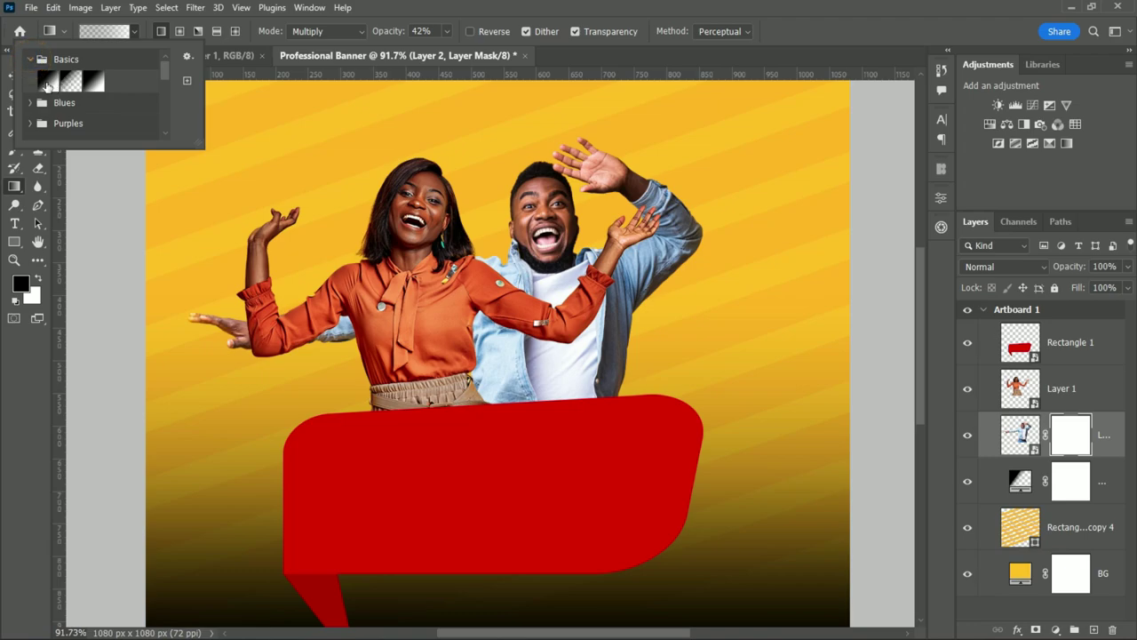
left_click(185, 359)
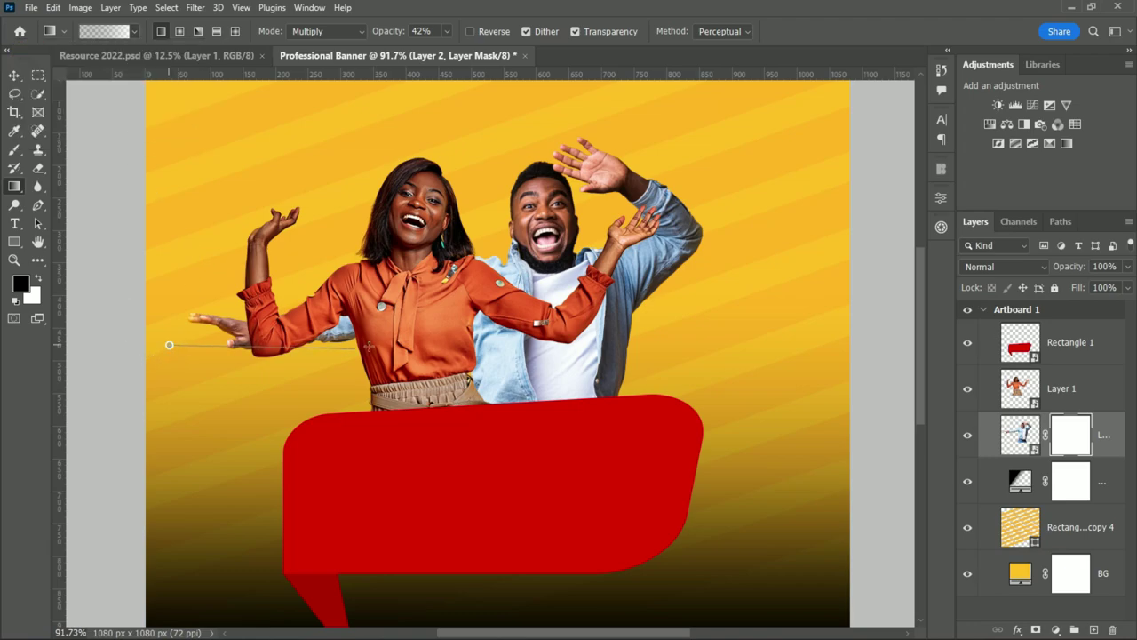
left_click_drag(202, 311, 369, 318)
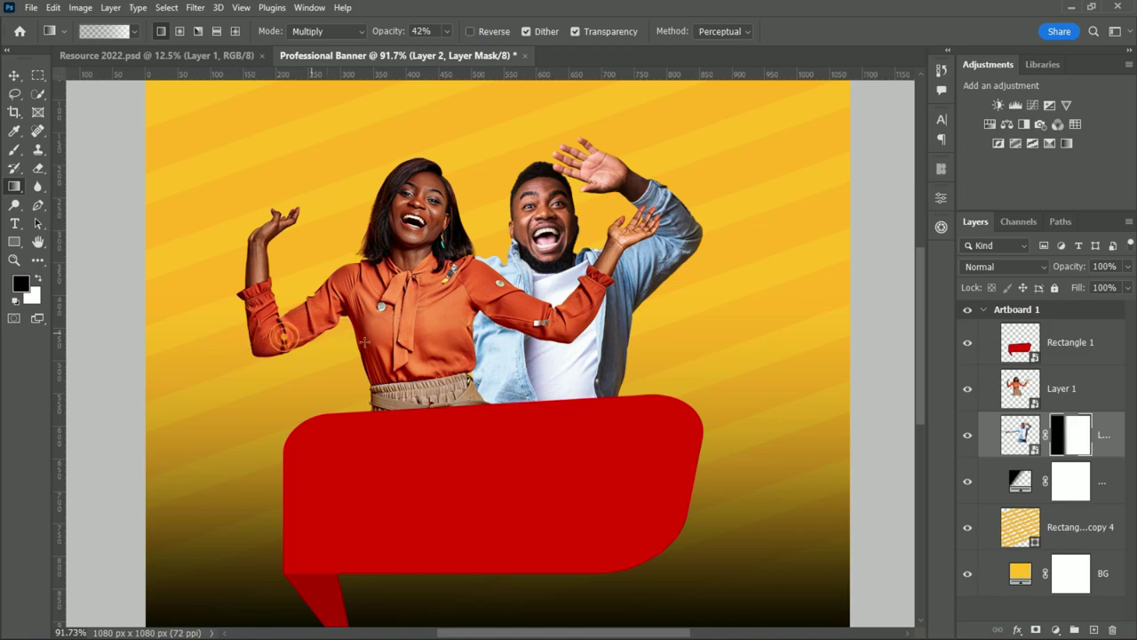
scroll(365, 340, "down", 3)
scroll(762, 451, "down", 1)
scroll(762, 451, "up", 1)
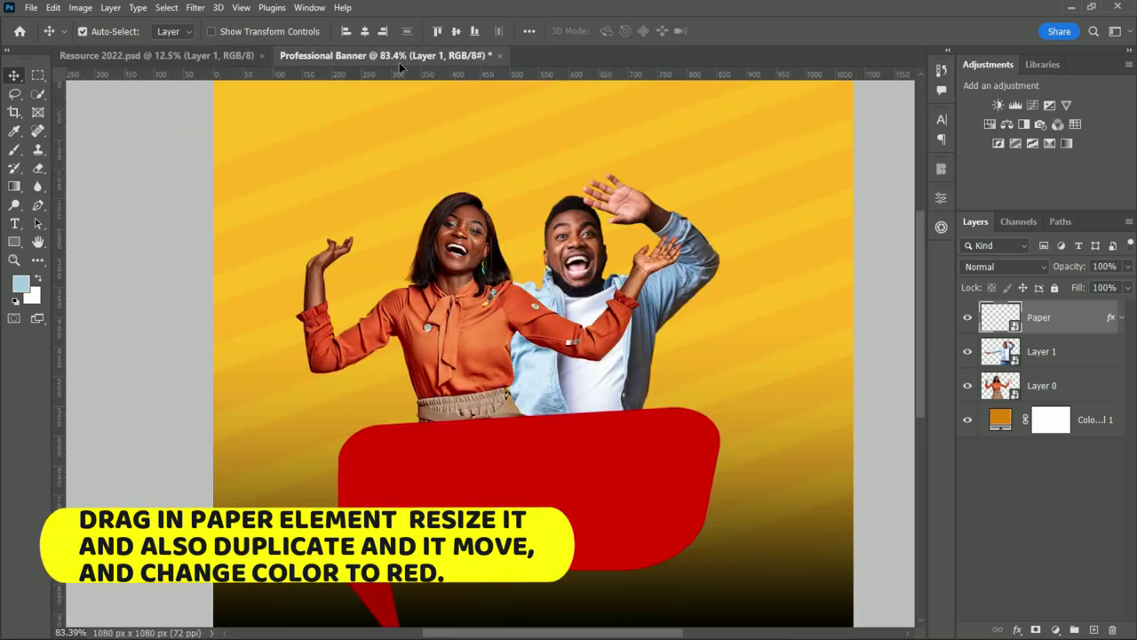
Bring the torn paper strip in above Rectangle 1, scaled to 48.66%
left_click_drag(399, 62, 662, 490)
left_click_drag(1078, 403, 1082, 348)
key("ctrl+t")
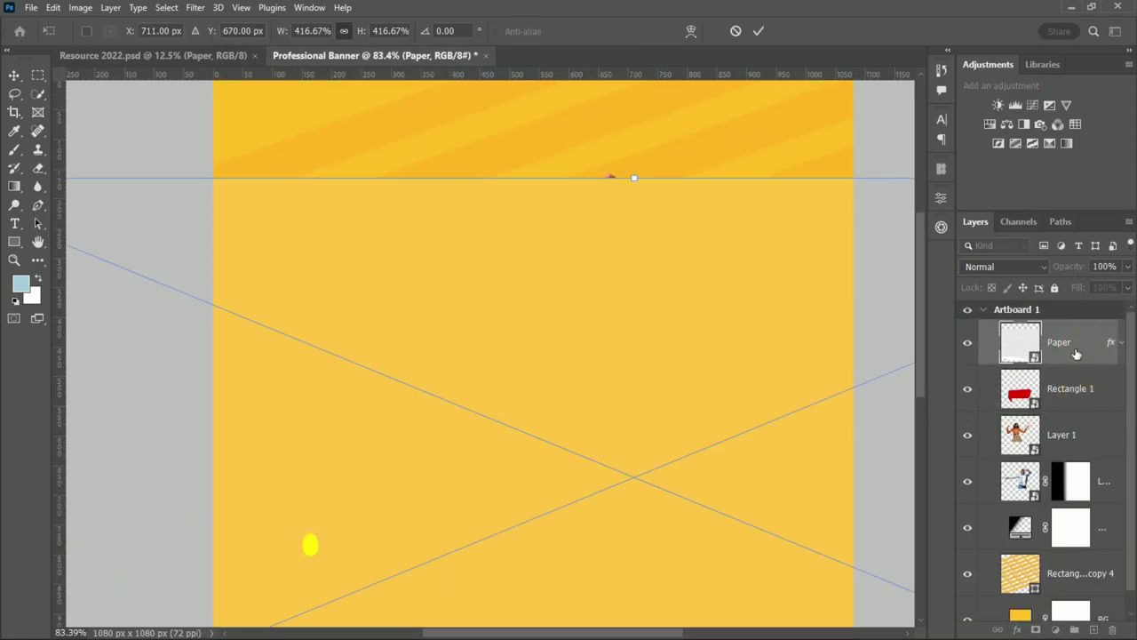
scroll(653, 406, "down", 4)
scroll(672, 428, "down", 2)
left_click_drag(750, 419, 689, 419)
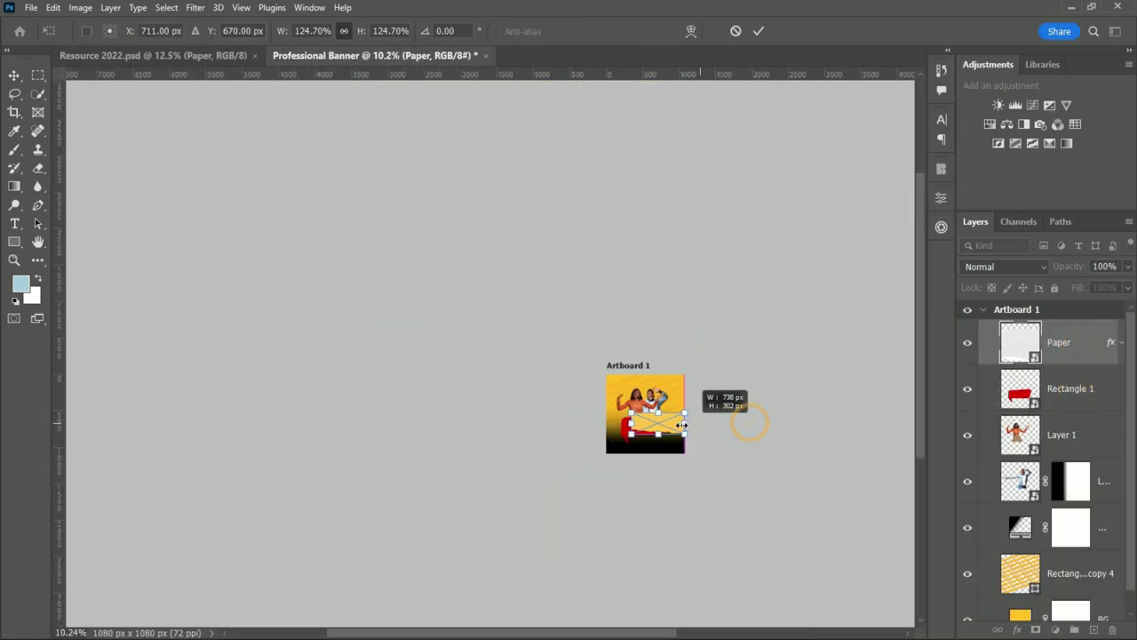
key("Return")
scroll(698, 433, "up", 2)
scroll(698, 434, "up", 4)
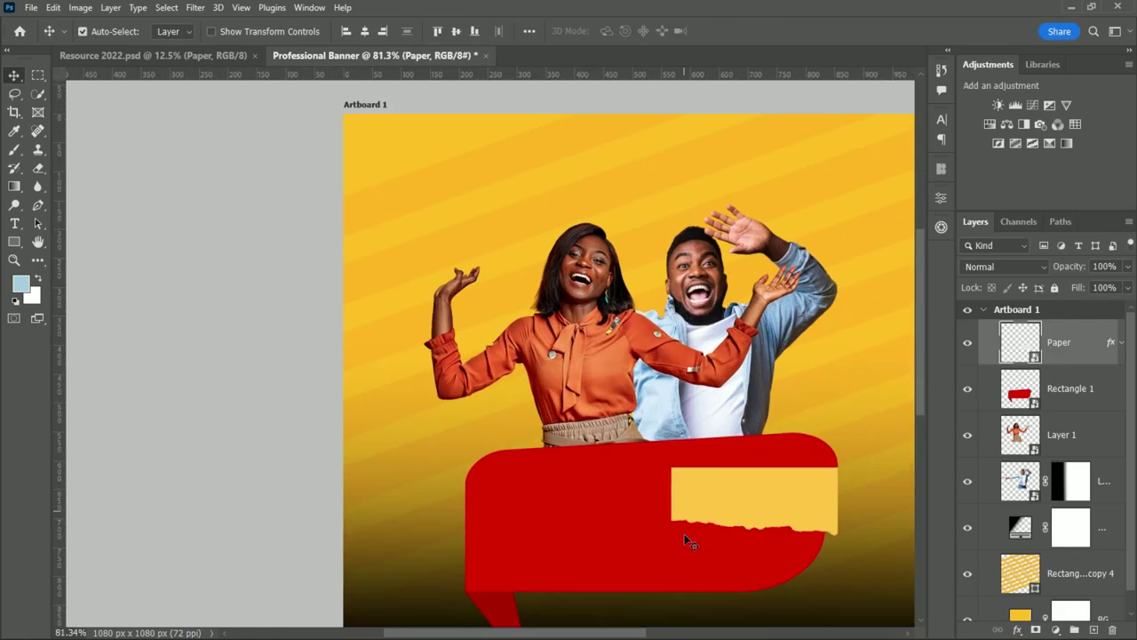
left_click_drag(602, 632, 568, 632)
left_click_drag(919, 376, 917, 413)
scroll(685, 406, "up", 1)
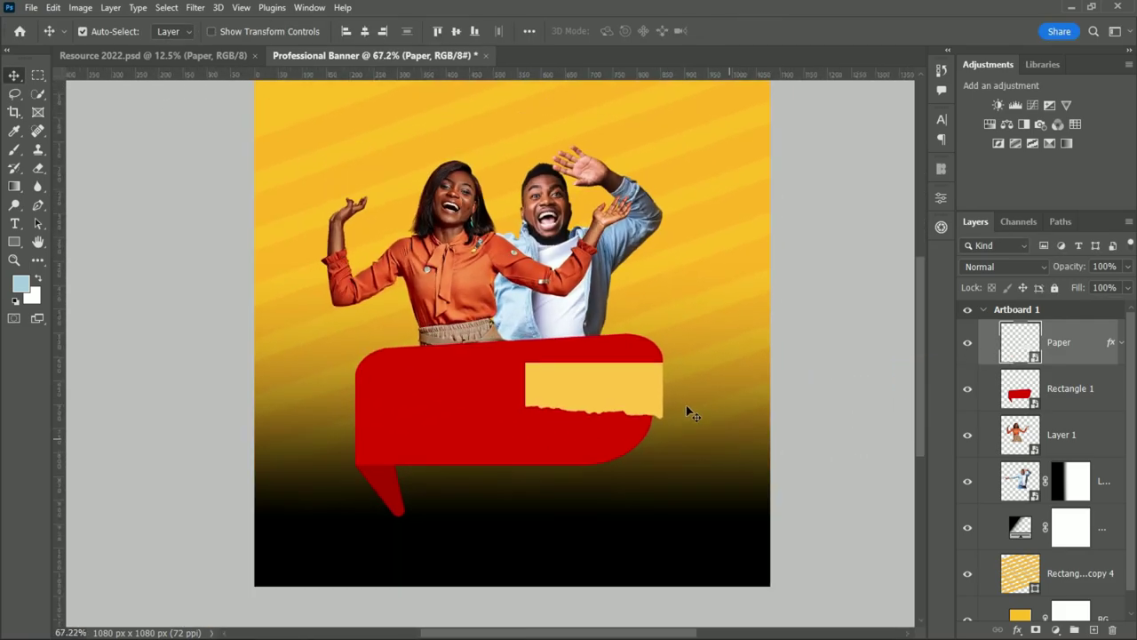
scroll(635, 399, "down", 2)
Rotate the paper strip 90° clockwise and move it to the bottom-right corner
key("ctrl+t")
right_click(643, 397)
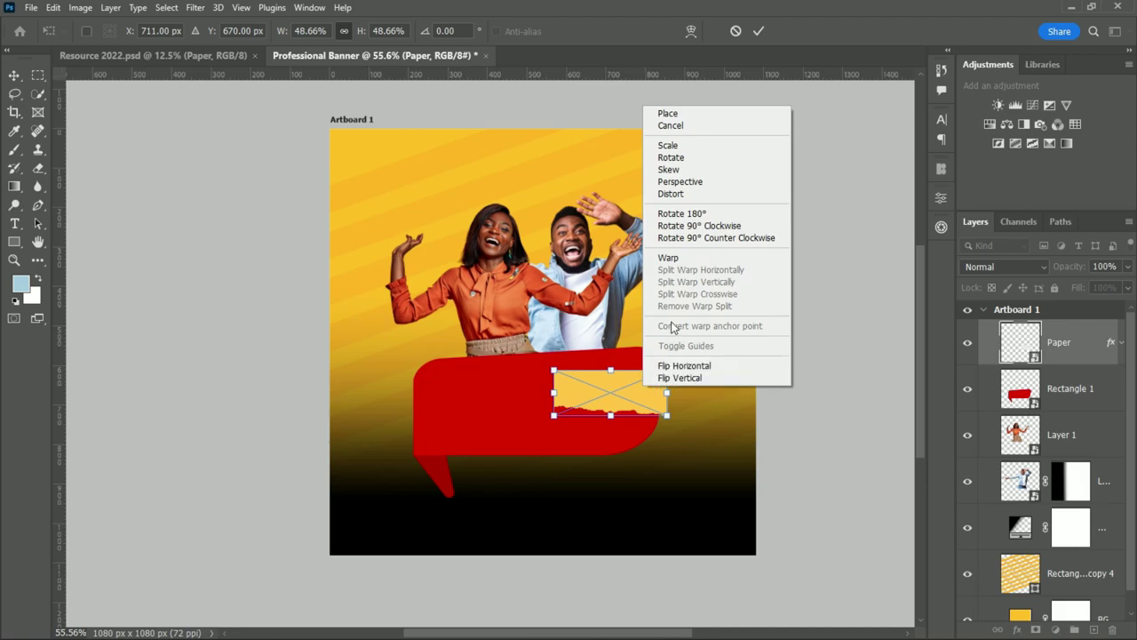
right_click(654, 402)
right_click(647, 400)
right_click(653, 402)
right_click(640, 393)
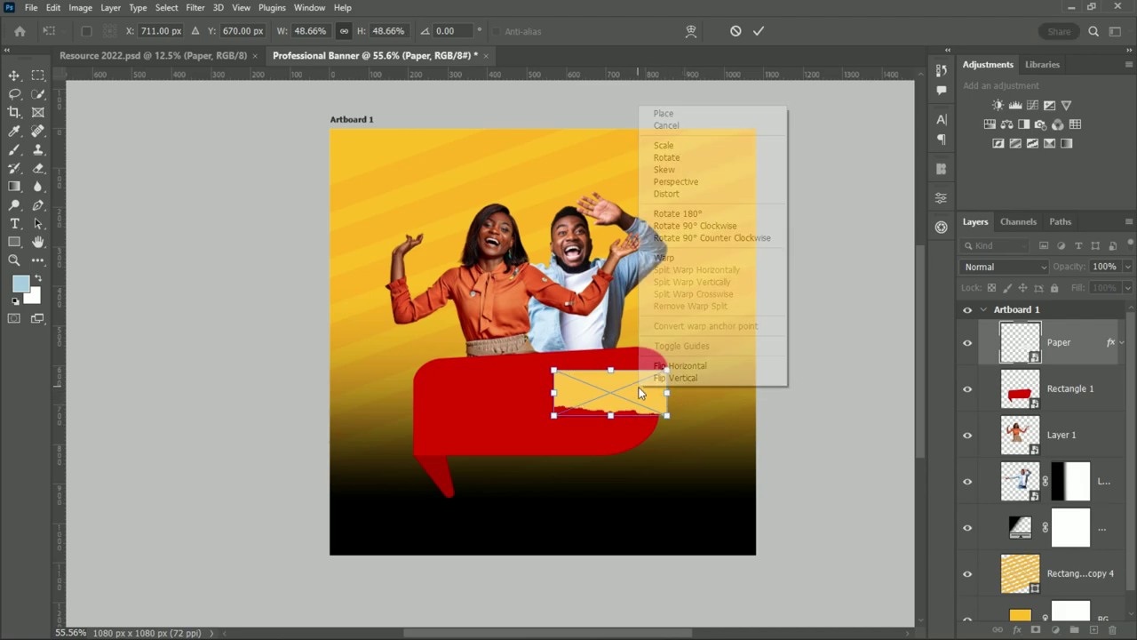
left_click(711, 169)
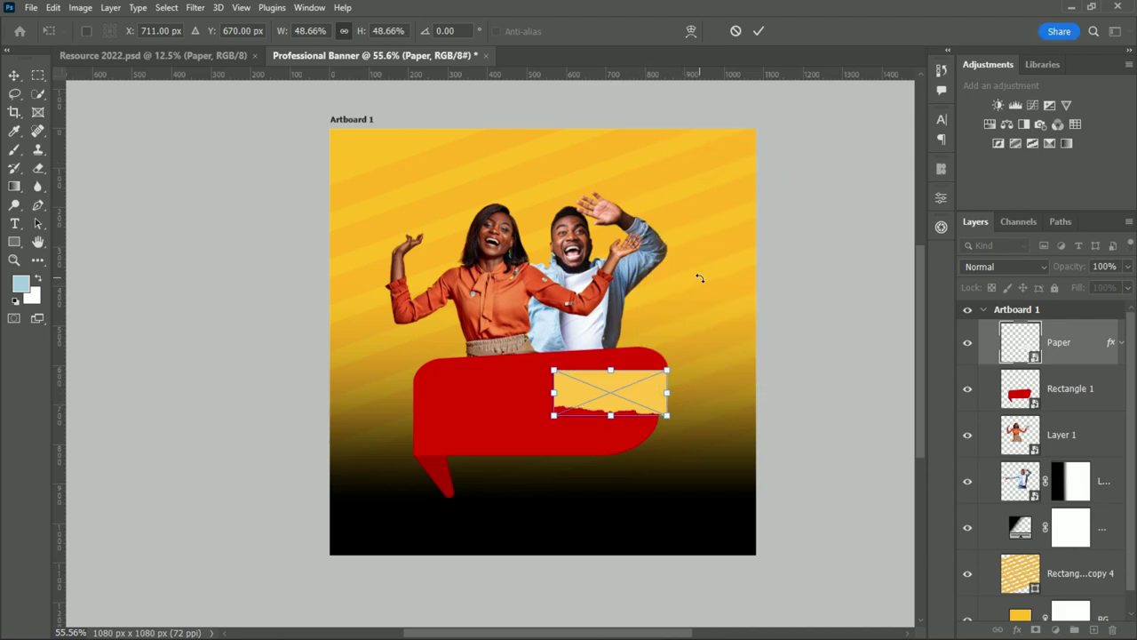
right_click(635, 385)
left_click(685, 218)
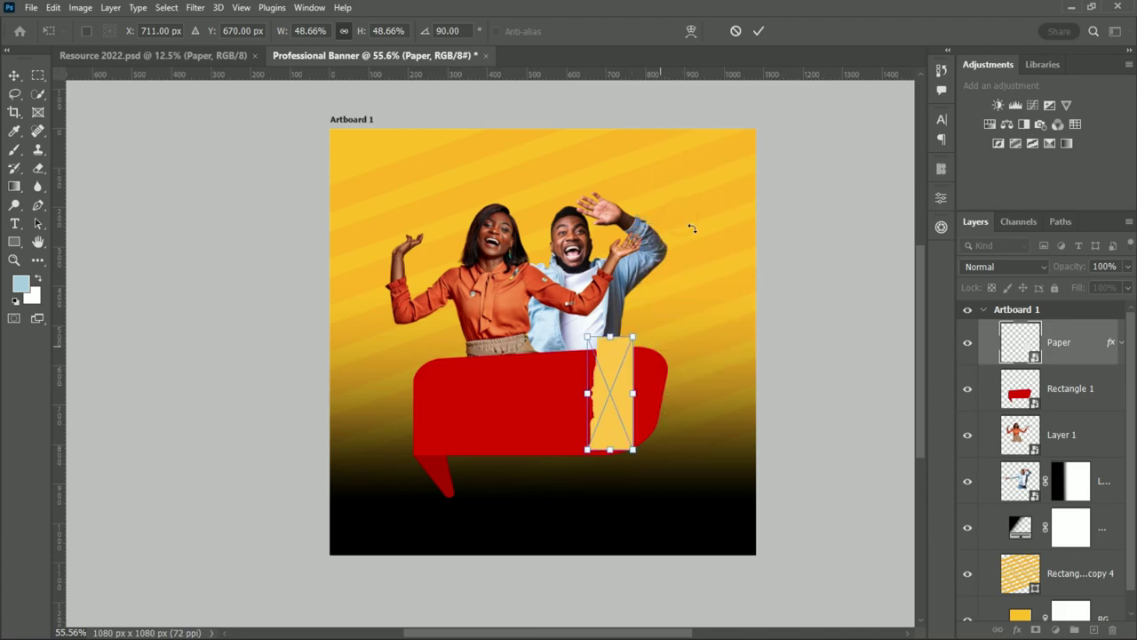
left_click(759, 31)
scroll(652, 388, "up", 1)
left_click_drag(600, 391, 713, 530)
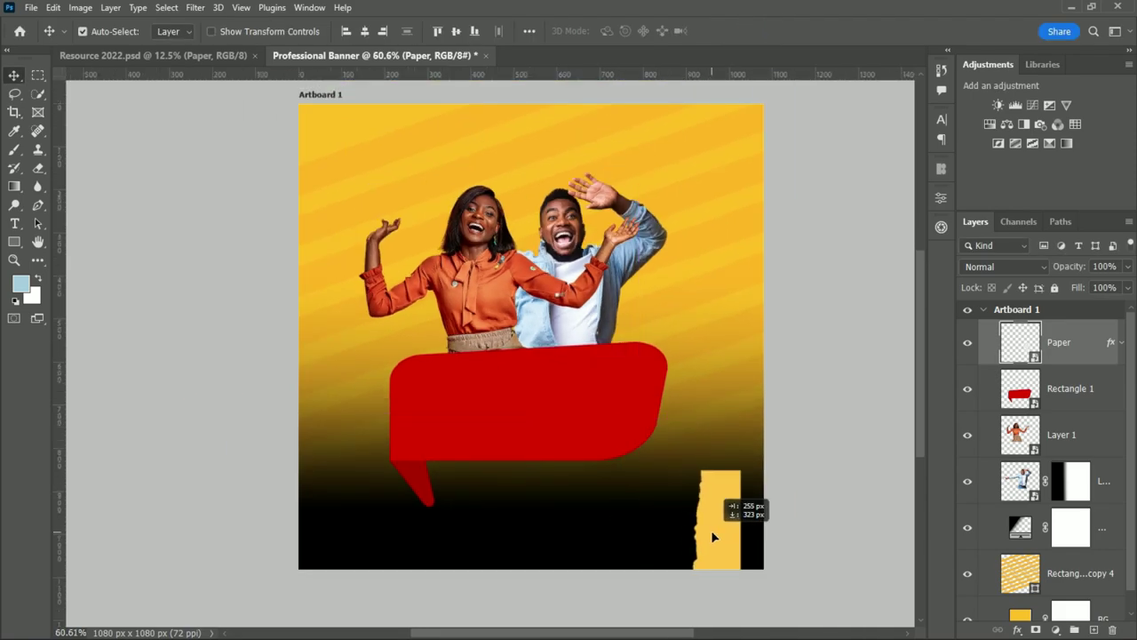
Give the paper strip a Color Overlay using the speech bubble's red
double_click(1098, 360)
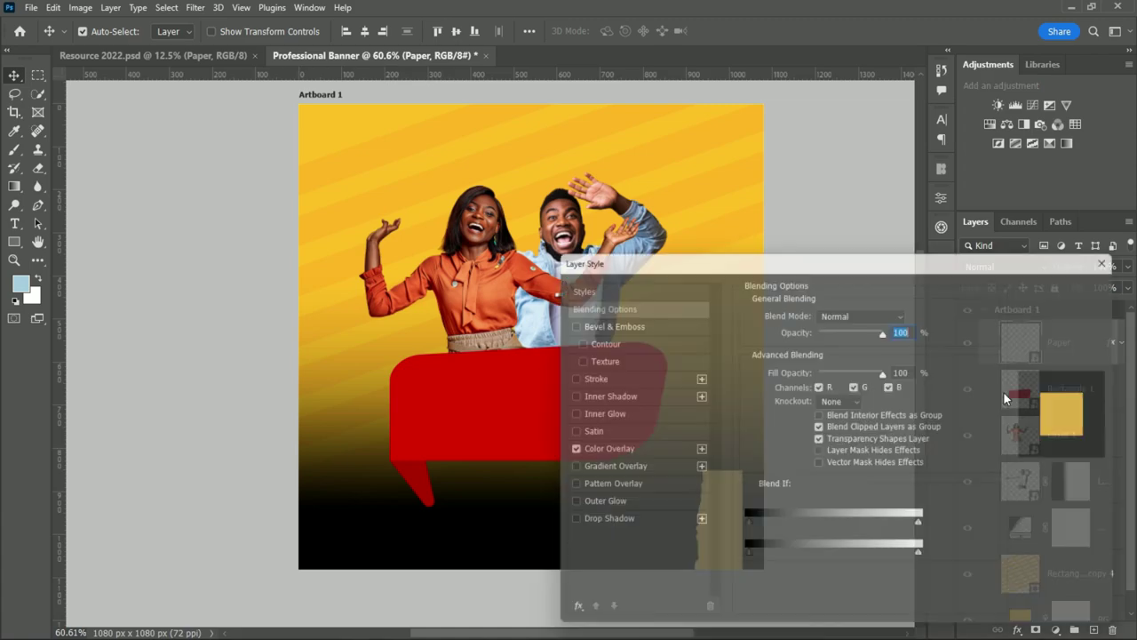
left_click_drag(682, 269, 989, 277)
left_click(864, 465)
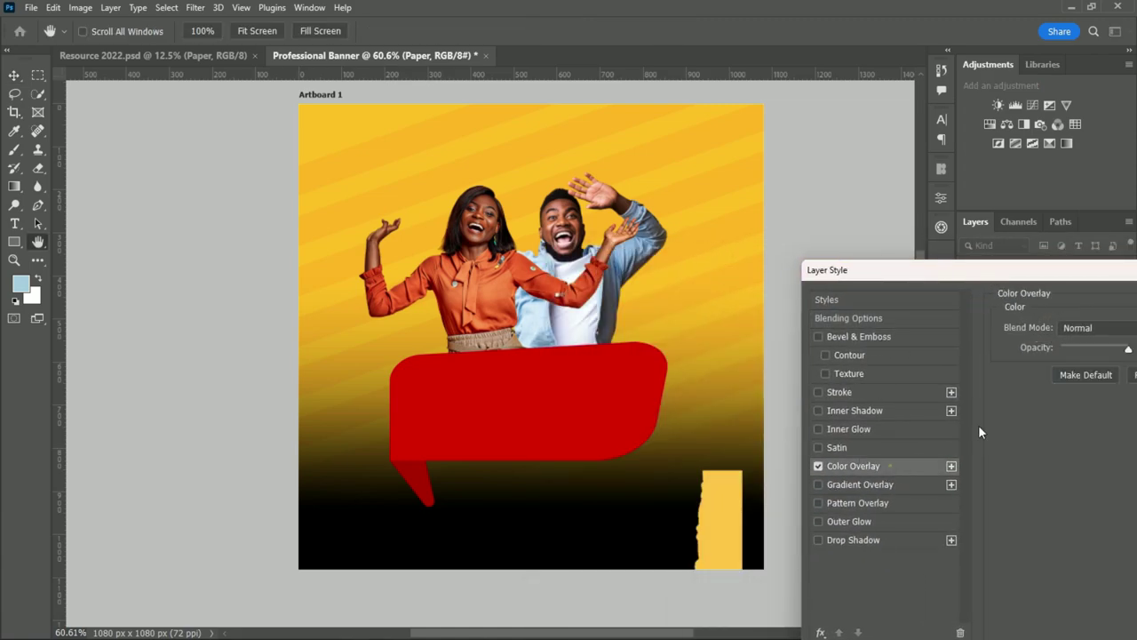
left_click_drag(1095, 271, 952, 285)
left_click(1130, 325)
left_click(622, 401)
left_click(1083, 348)
left_click(1109, 310)
Widen the red strip and place a copy in the top-left corner
key("v")
key("ctrl+t")
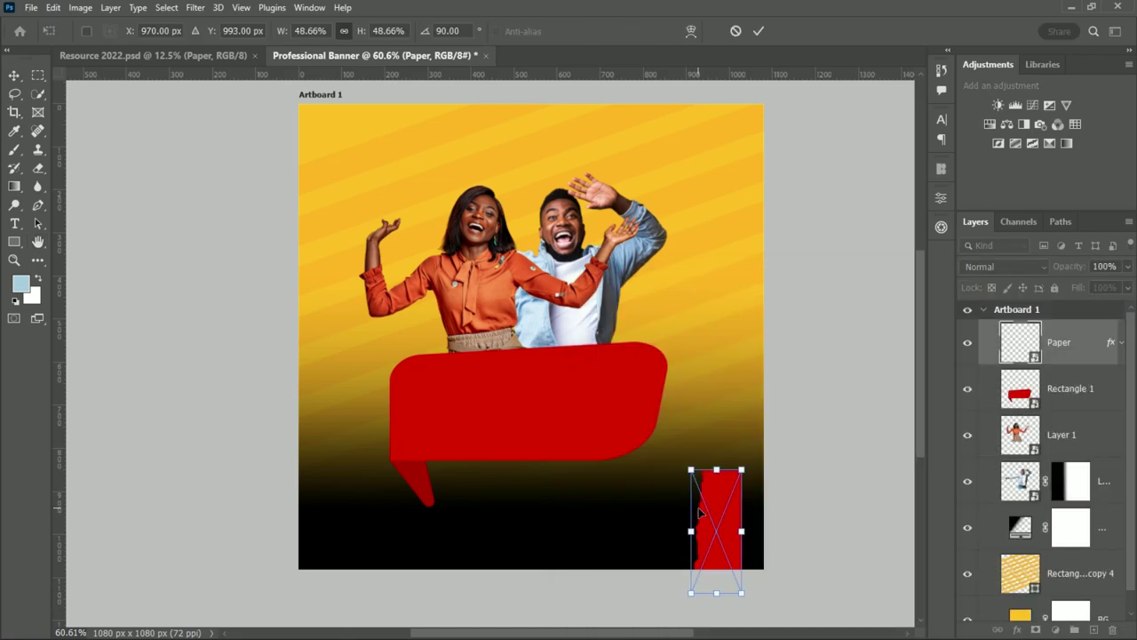
left_click_drag(692, 532, 353, 163)
left_click(760, 30)
key("ctrl+z")
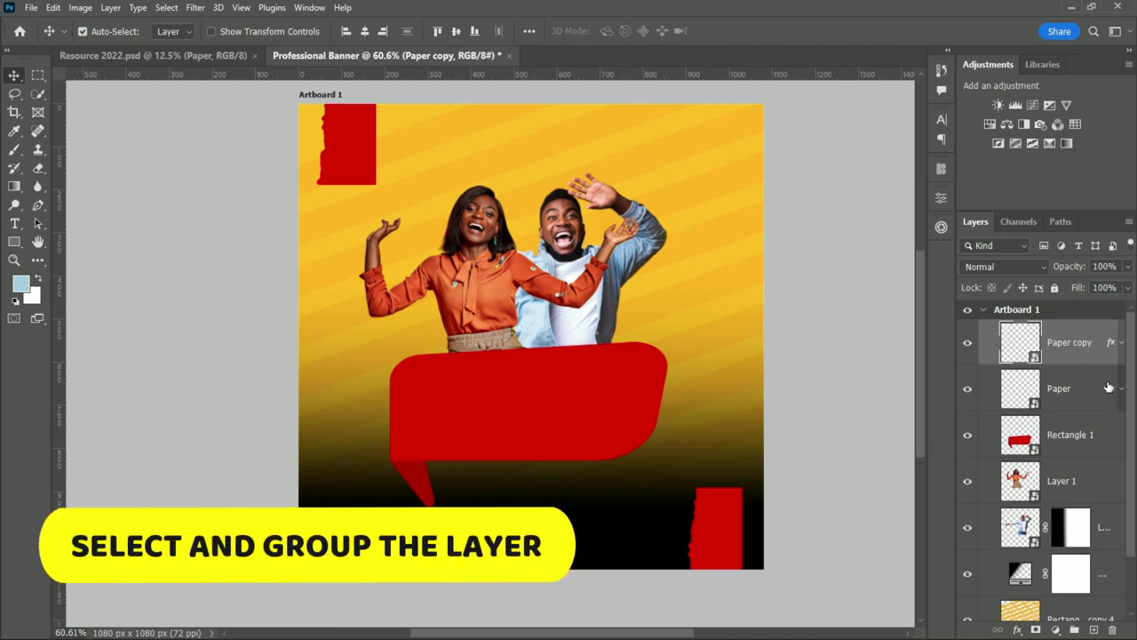
Group the design layers into a group named 'Design'
left_click(1093, 350)
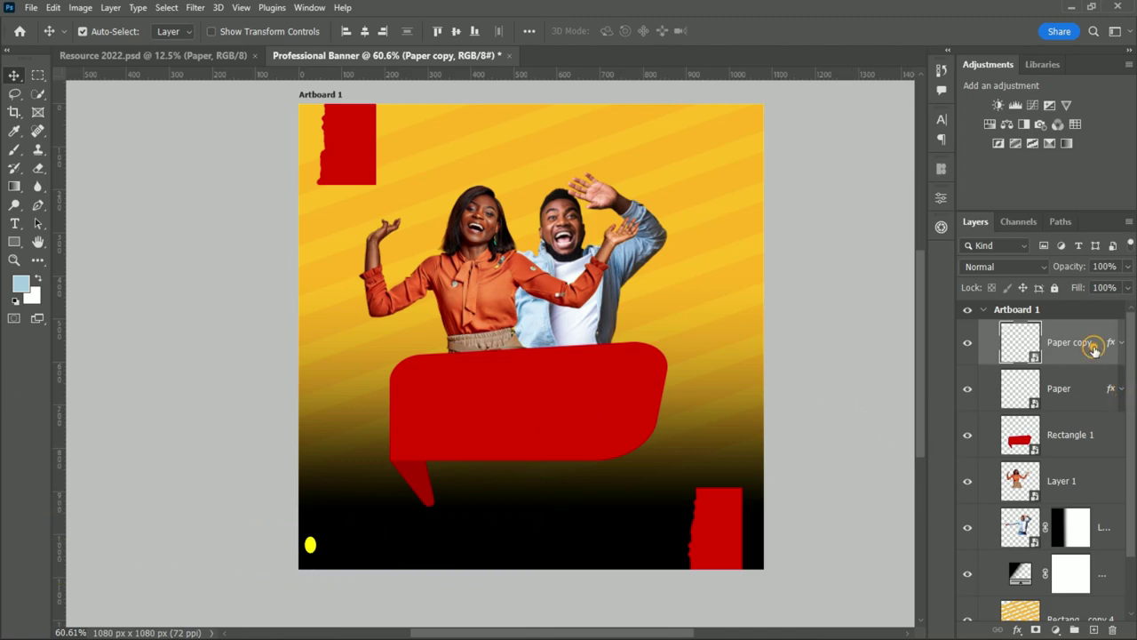
left_click(1132, 423)
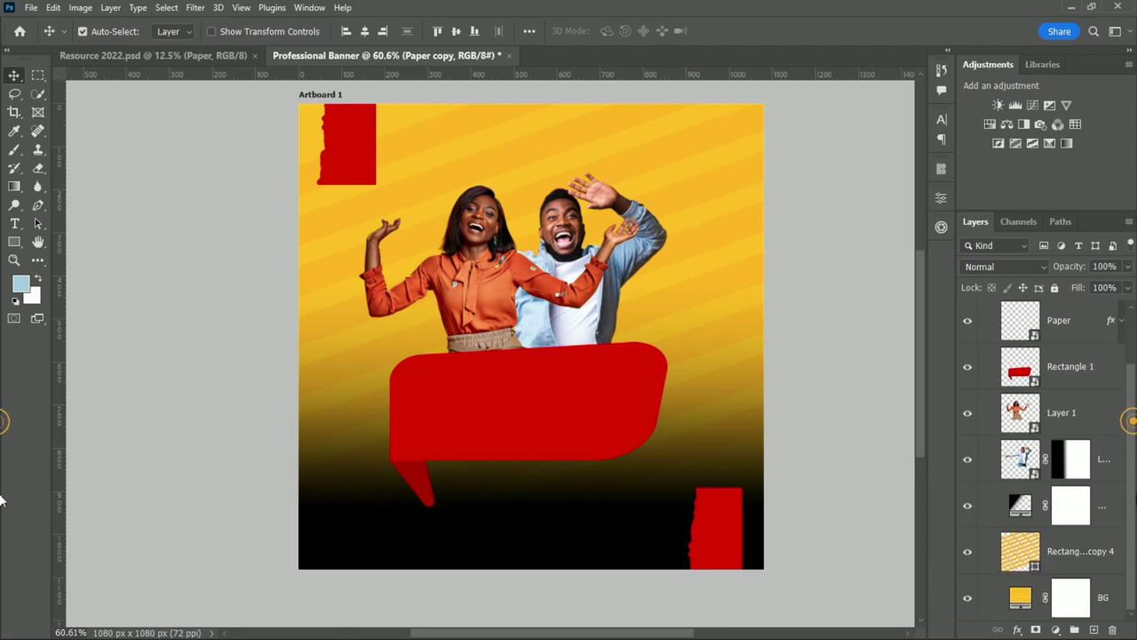
left_click(1095, 552, "shift")
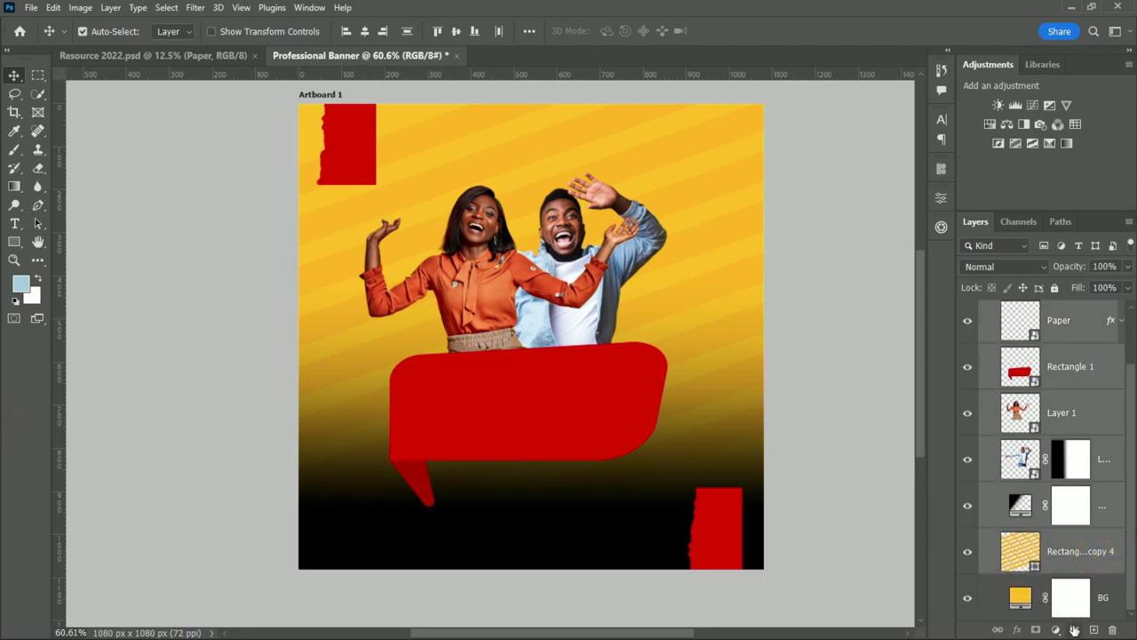
left_click(1075, 629)
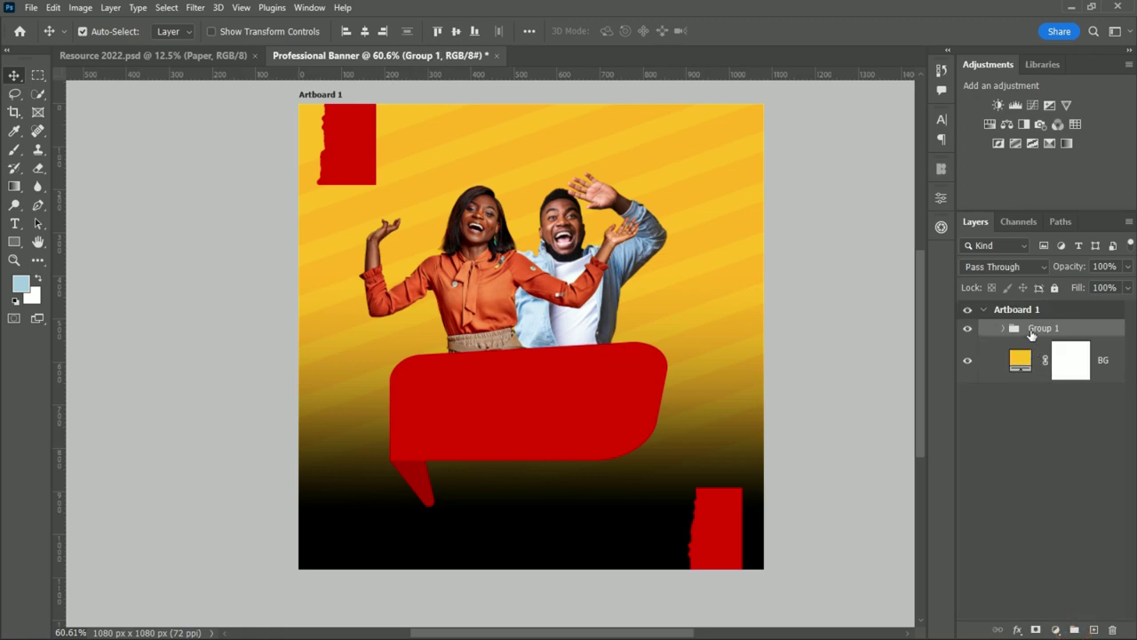
type("Design")
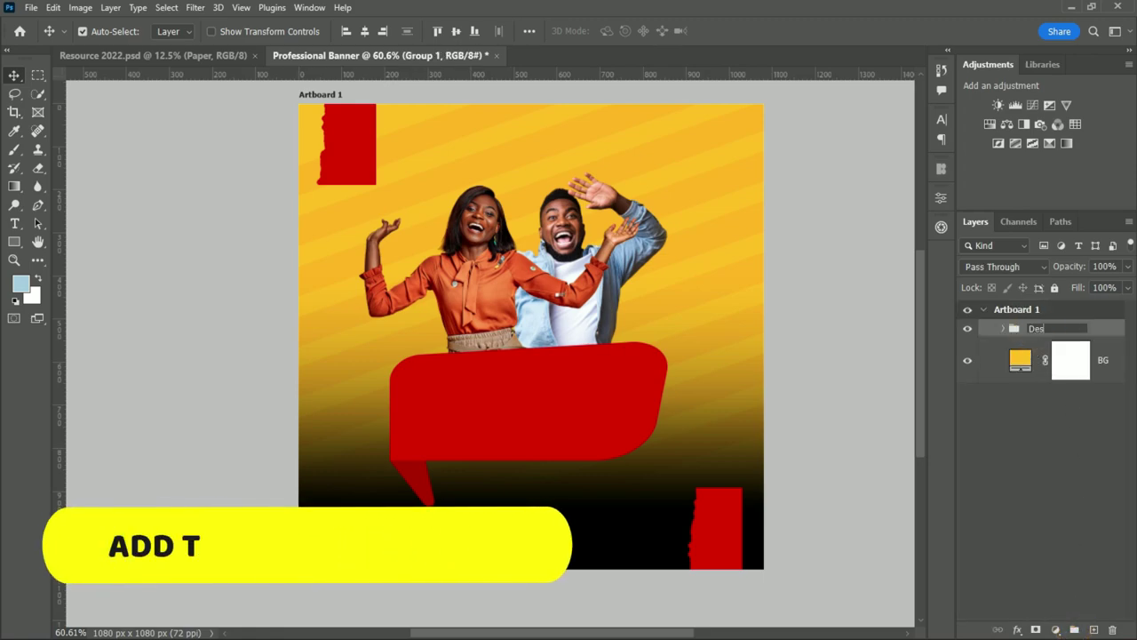
key("Return")
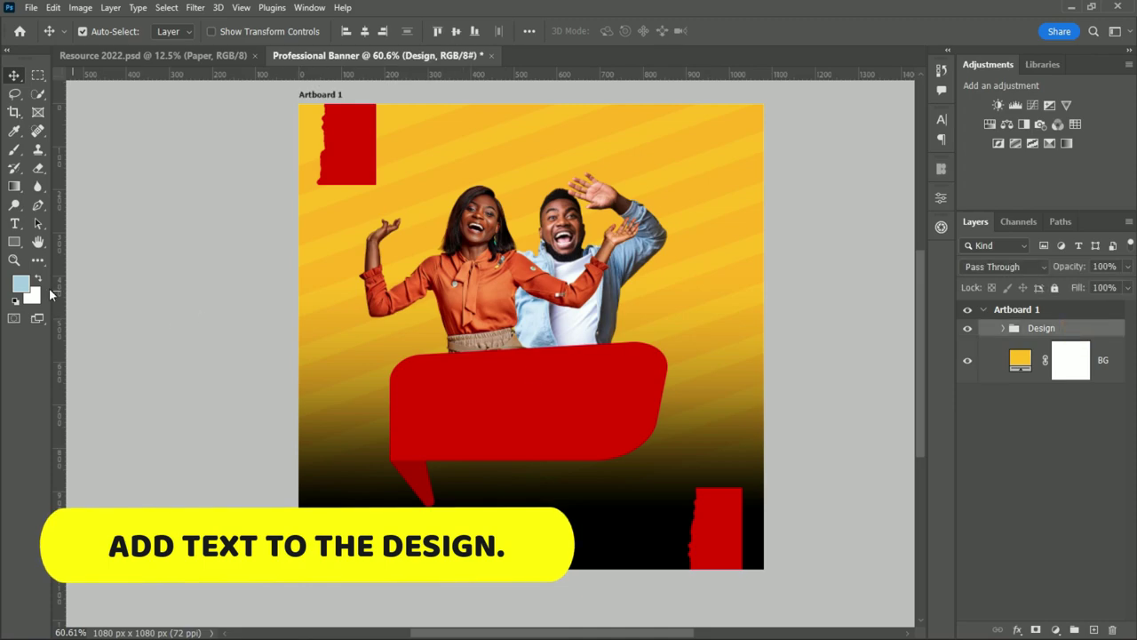
left_click(14, 223)
Type 'Experience' inside the red bubble and move it toward the centre
left_click(89, 246)
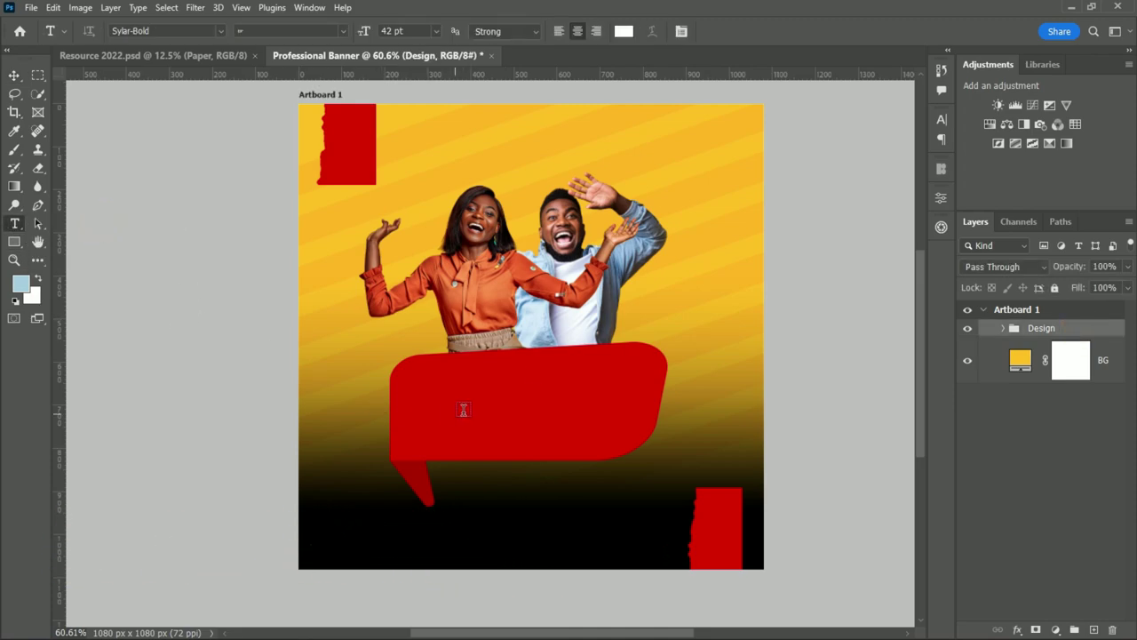
left_click(497, 404)
key("BackSpace")
type("Experien")
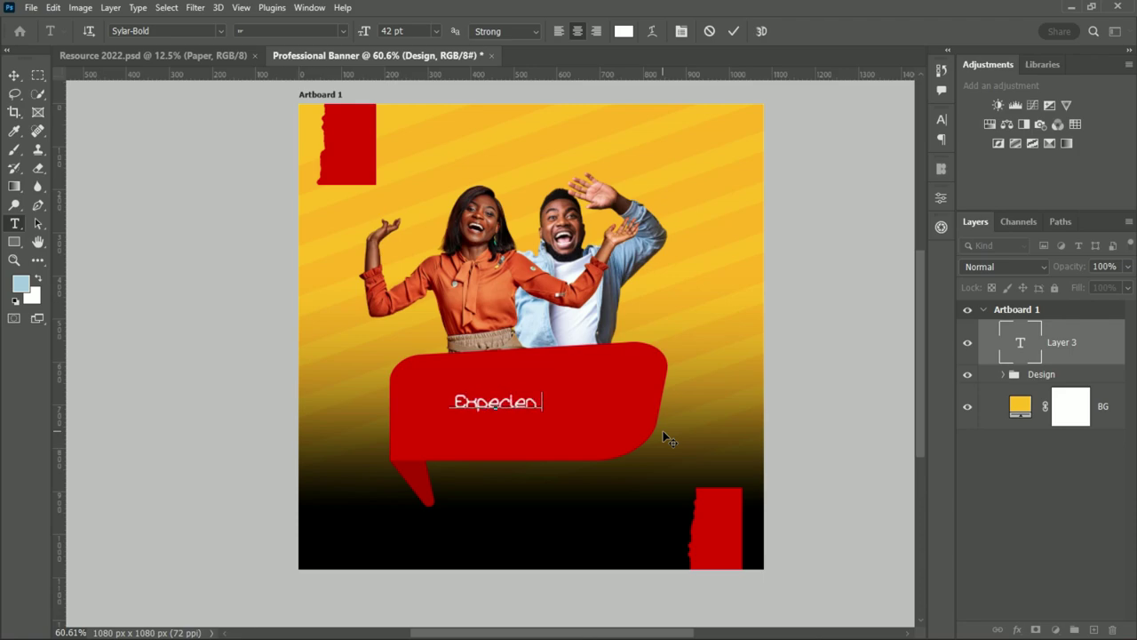
type("ce")
key("ctrl+Return")
key("v")
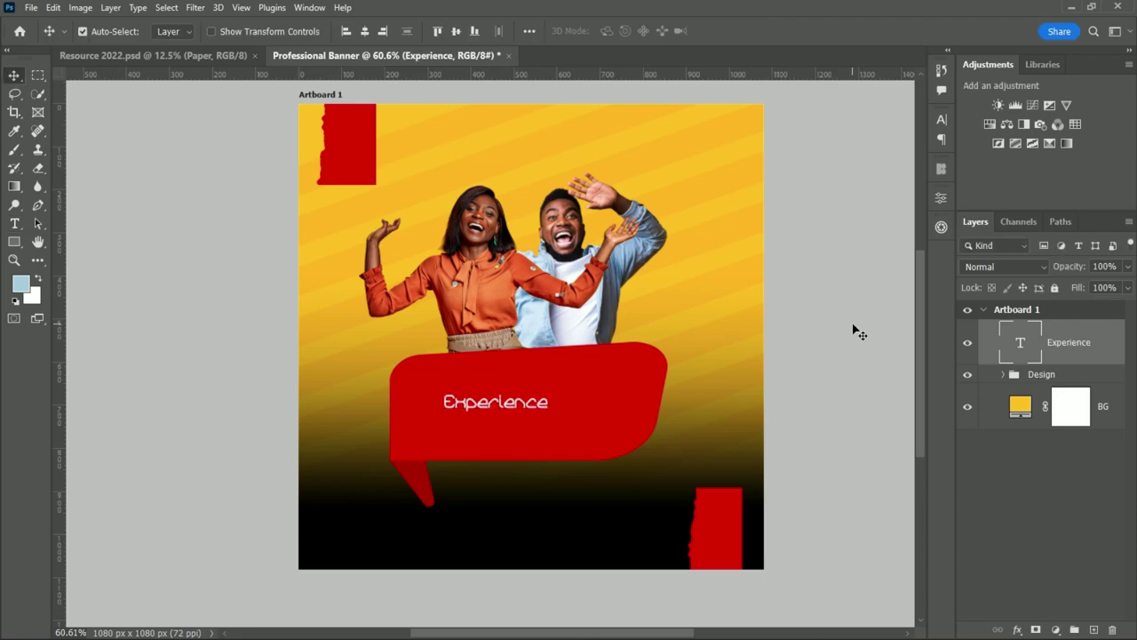
left_click_drag(518, 406, 544, 386)
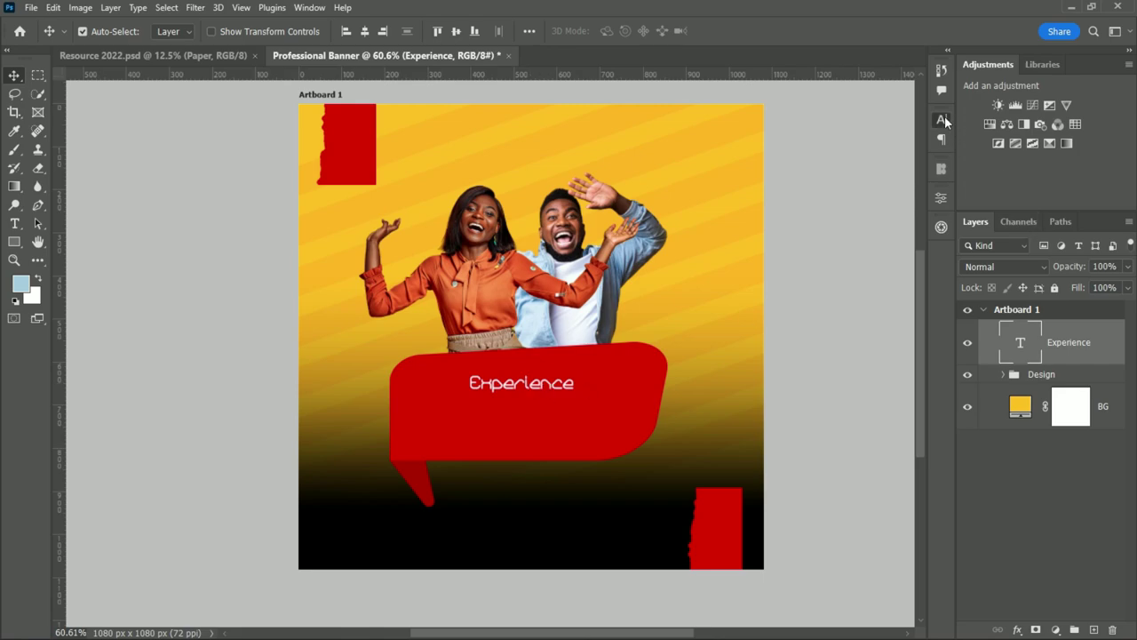
Set Experience to Bebas Neue Pro Bold, enlarge to about 149 pt and centre it
left_click(942, 119)
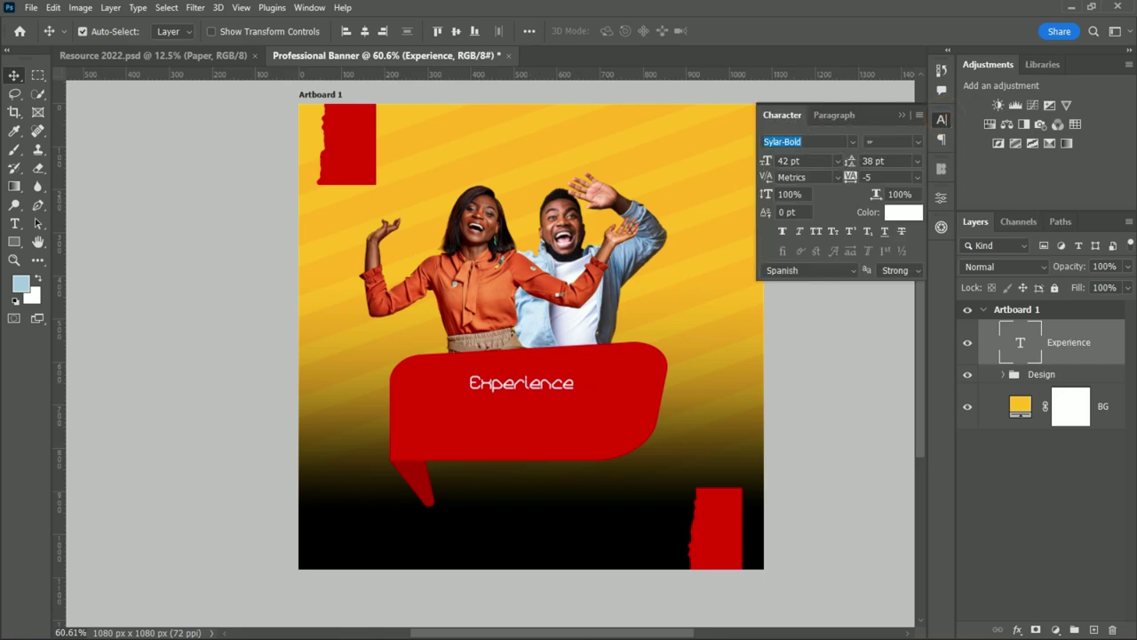
type("Bebas Neue Pro")
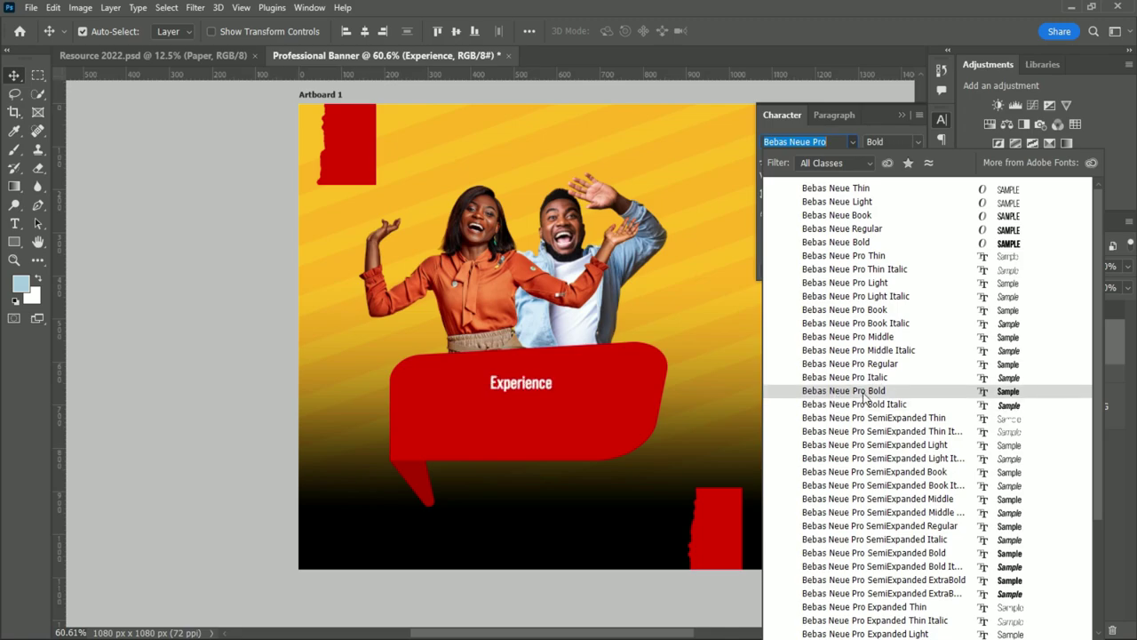
left_click(864, 395)
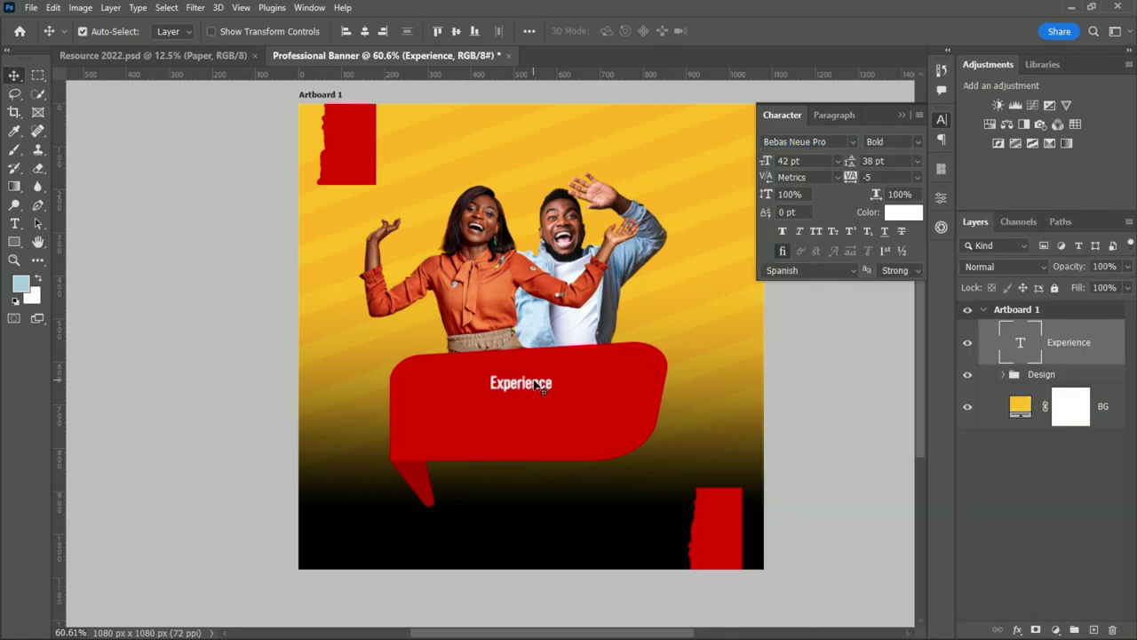
key("ctrl+t")
left_click_drag(557, 388, 637, 398)
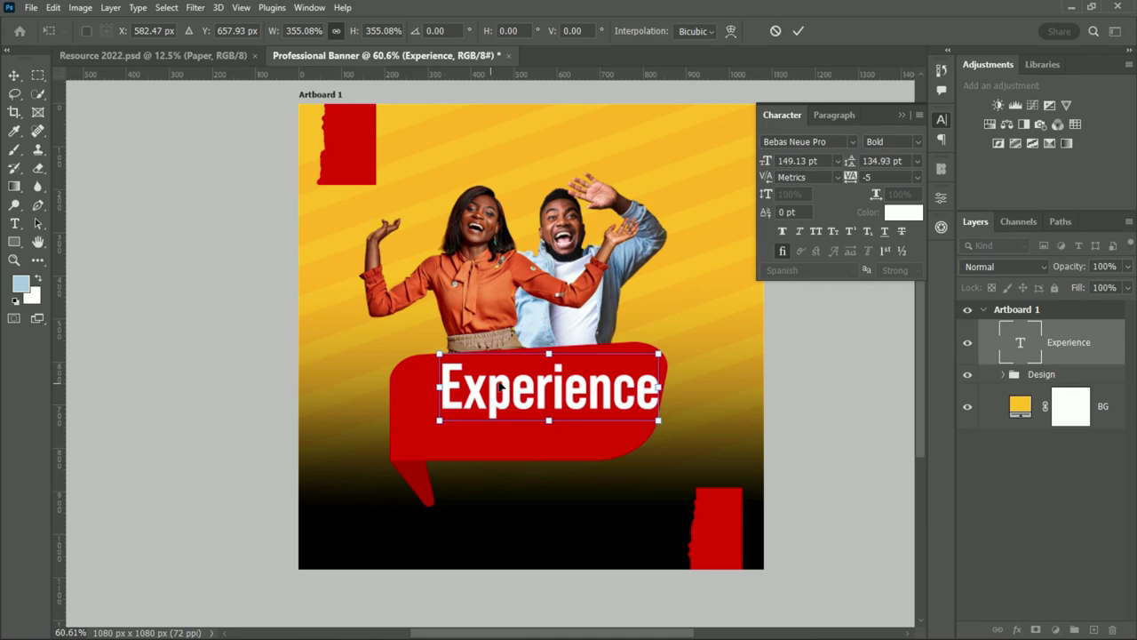
mouse_move(500, 386)
left_mouse_down()
mouse_move(481, 389)
mouse_move(538, 424)
left_mouse_up()
left_click(798, 30)
Change the copied text to 'LAUGHTER' and space it below Experience
double_click(537, 423)
key("BackSpace")
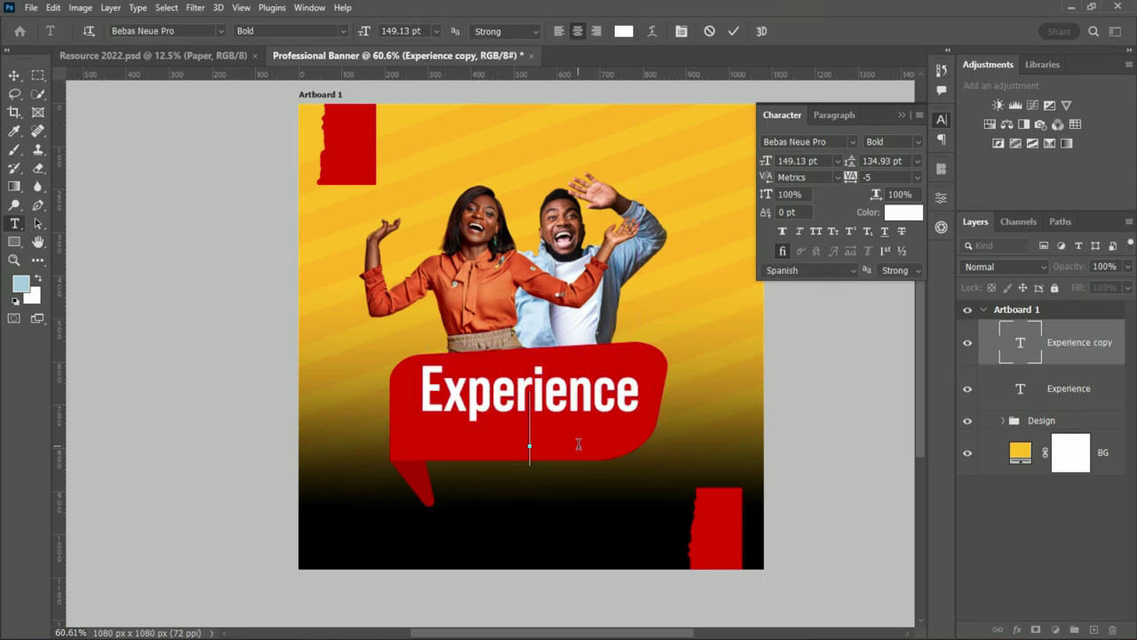
type("LAUGHTER")
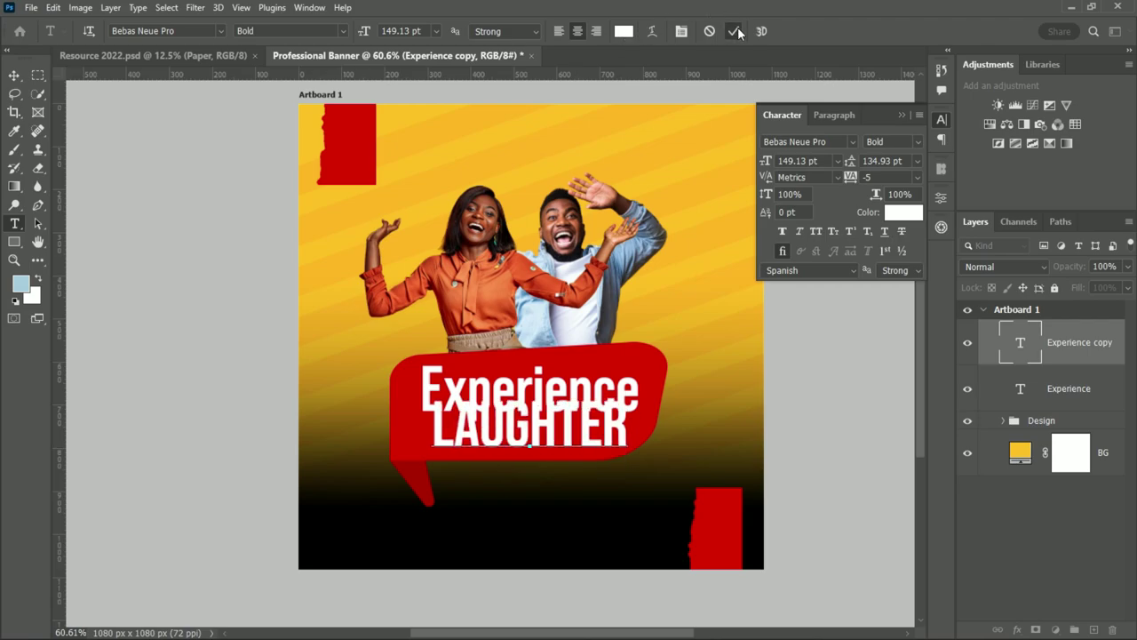
left_click(738, 32)
left_click_drag(544, 391, 544, 380)
left_click_drag(526, 425, 526, 436)
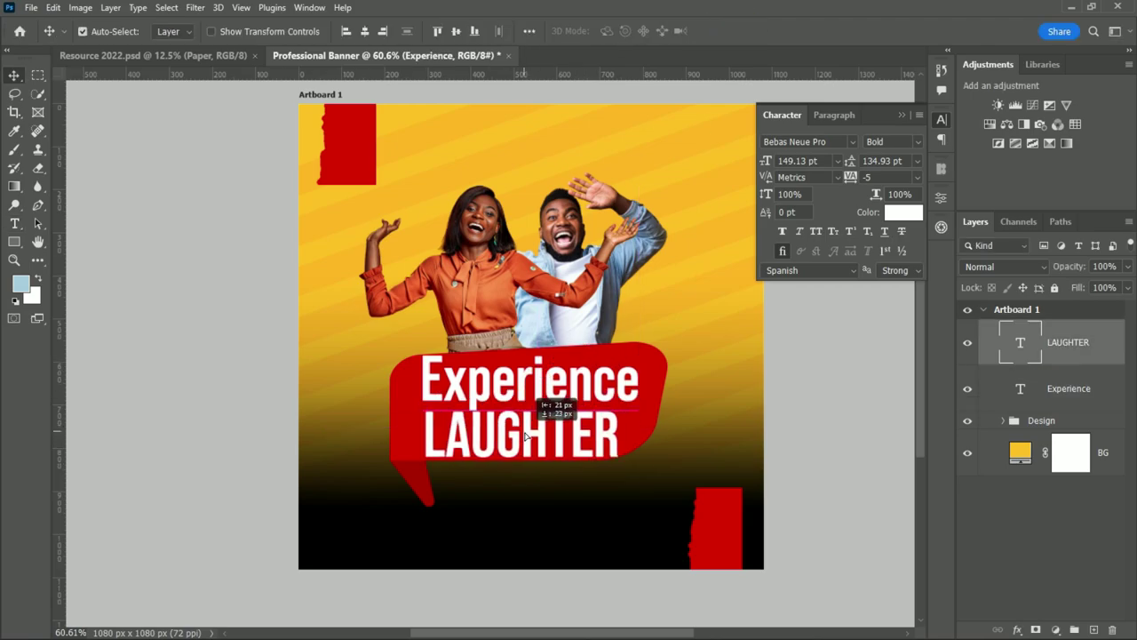
Style LAUGHTER as Expanded ExtraBold Italic with -25 tracking
left_click(918, 143)
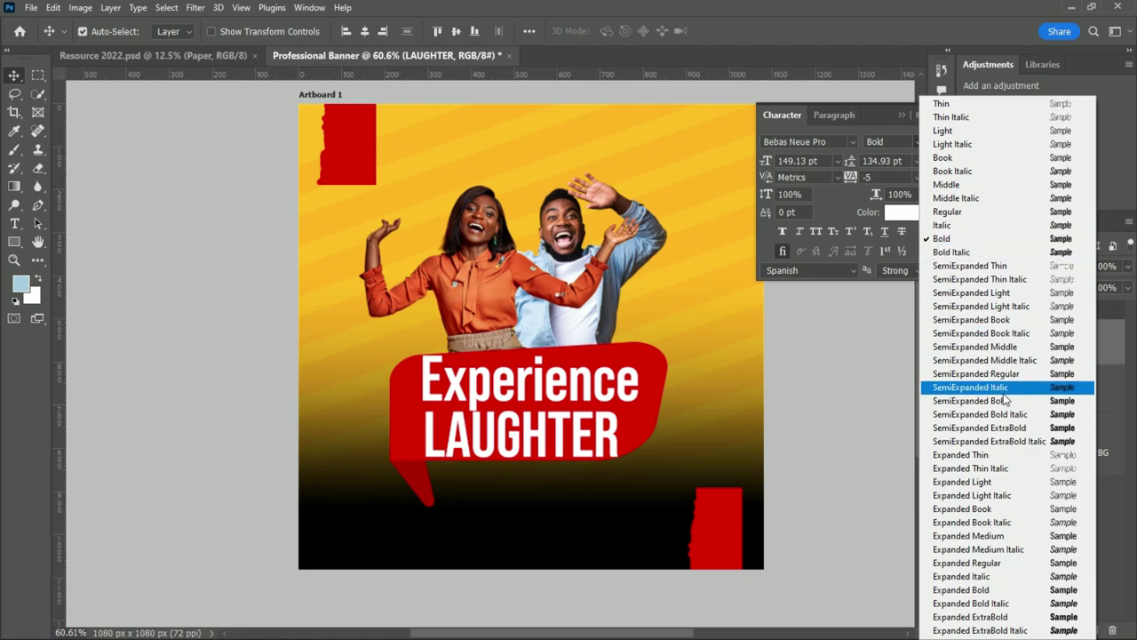
left_click(992, 590)
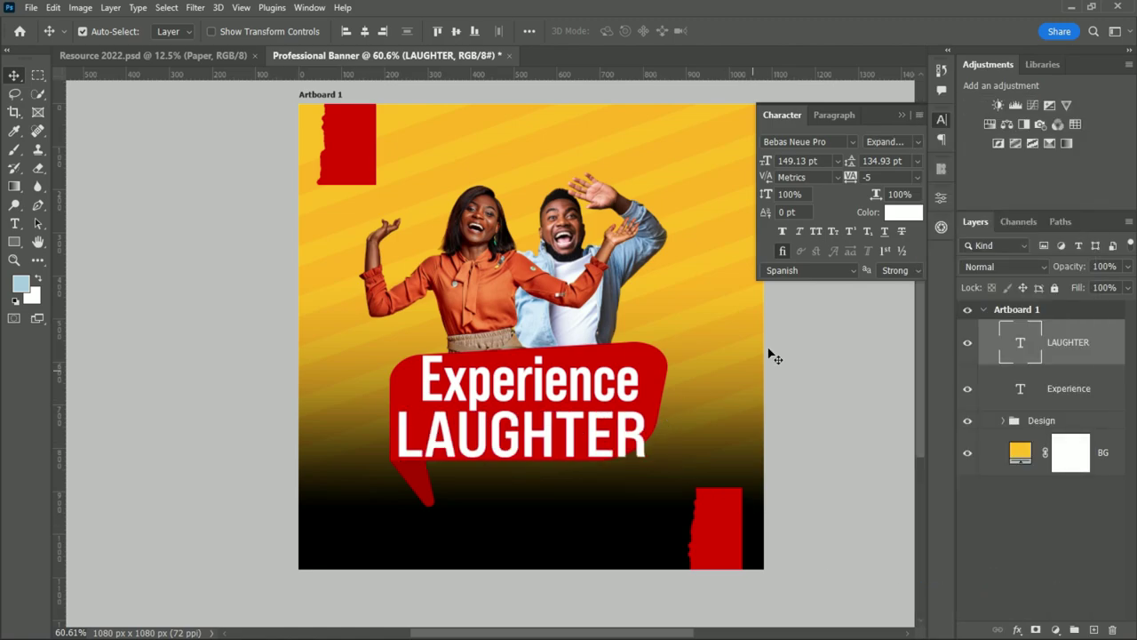
left_click(918, 141)
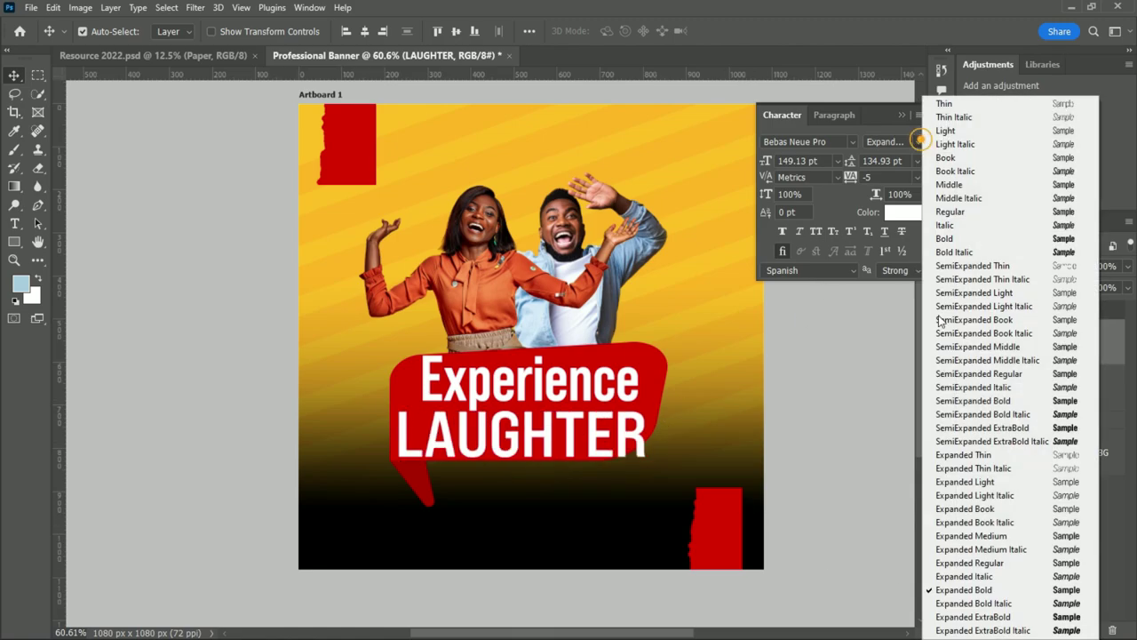
left_click(1007, 617)
left_click(918, 141)
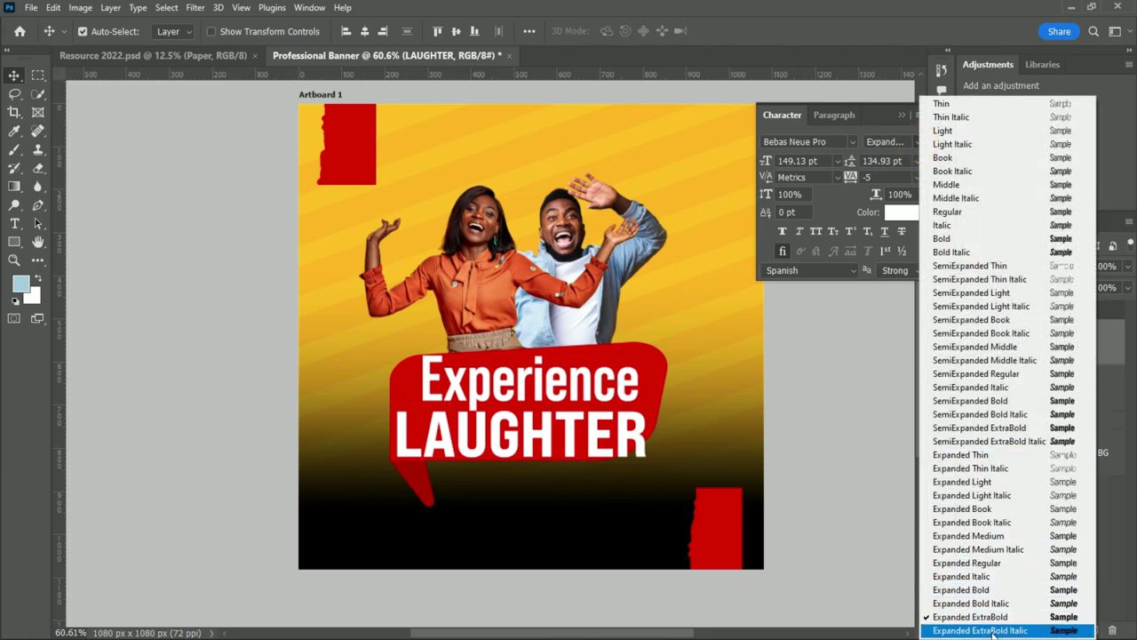
left_click(1007, 625)
left_click(918, 177)
left_click(879, 229)
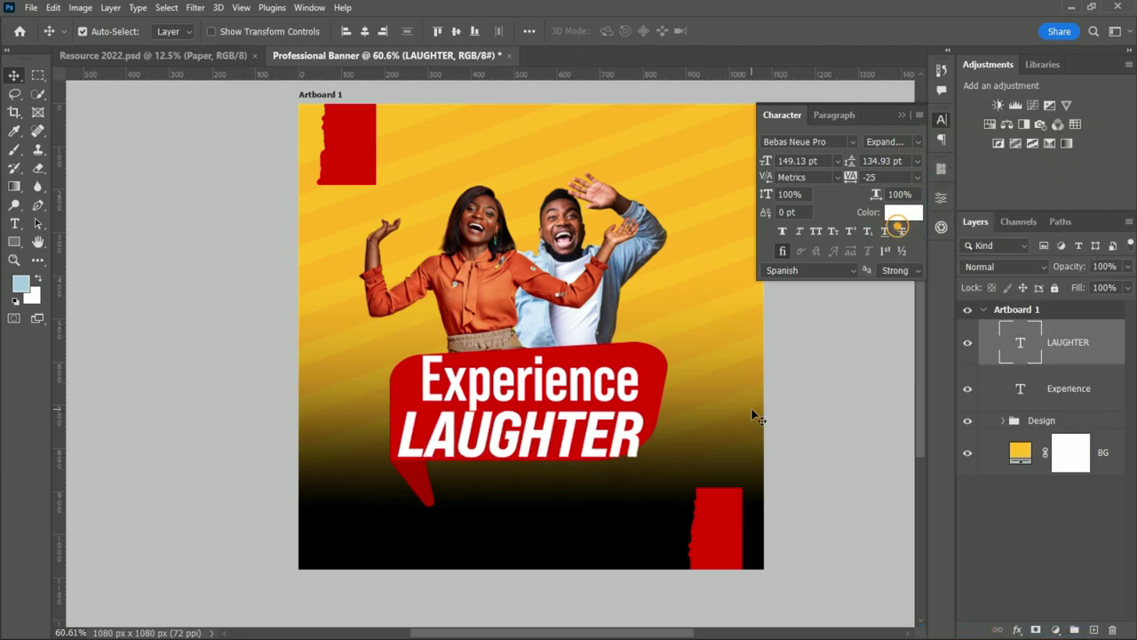
left_click_drag(560, 430, 563, 430)
Set Experience to Sylar-Bold at 90 pt
left_click(587, 391)
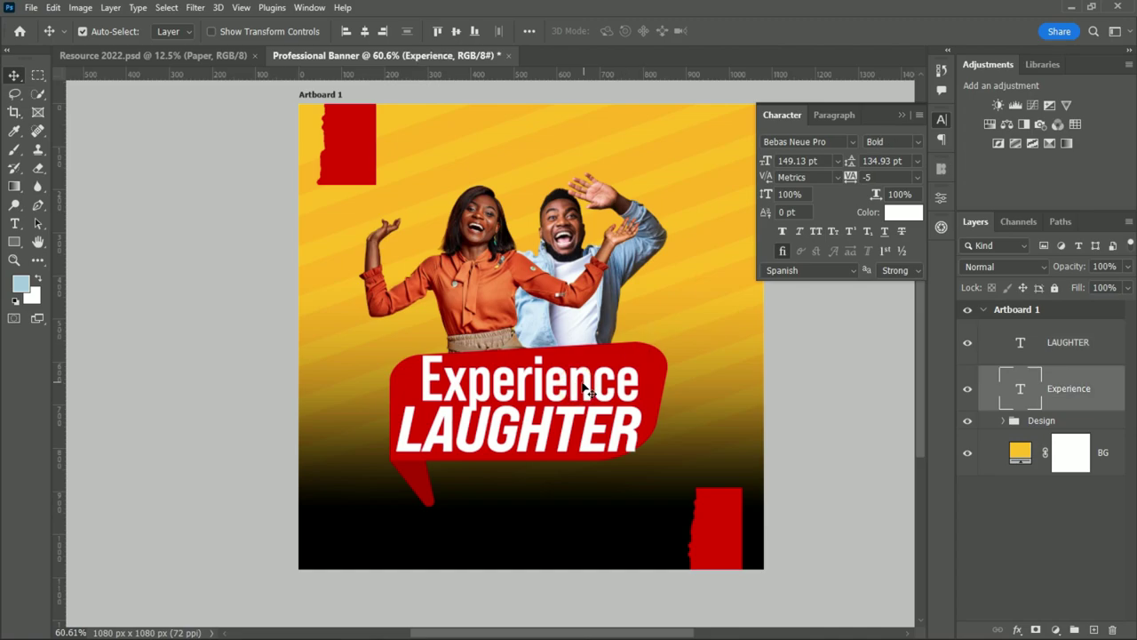
left_click(852, 142)
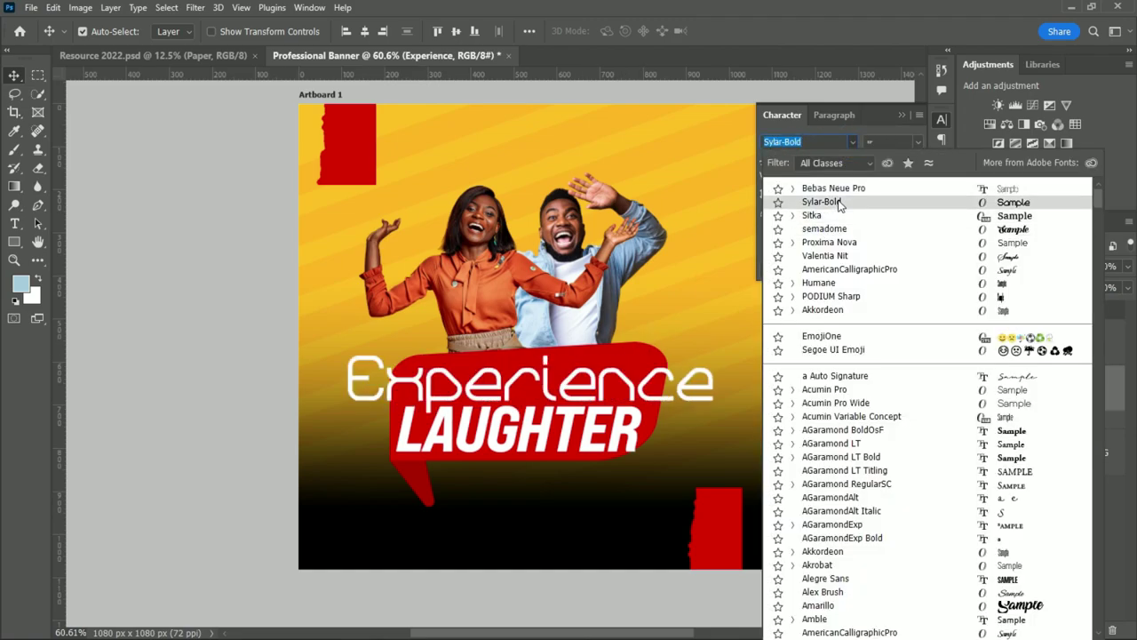
left_click(839, 202)
left_click(837, 161)
left_click(813, 365)
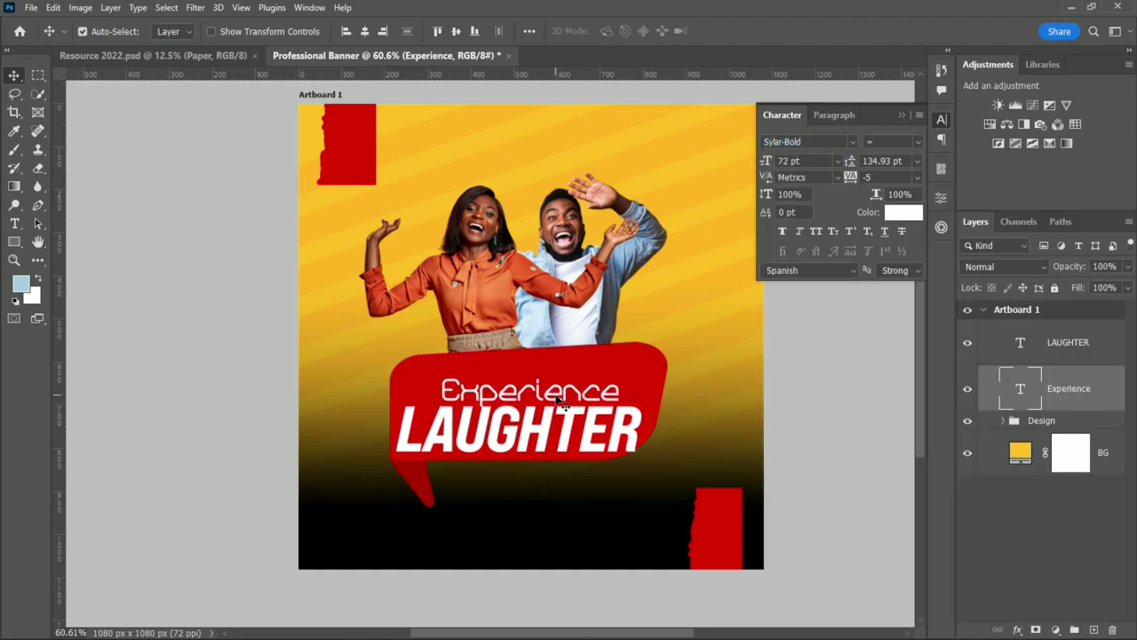
key("Up")
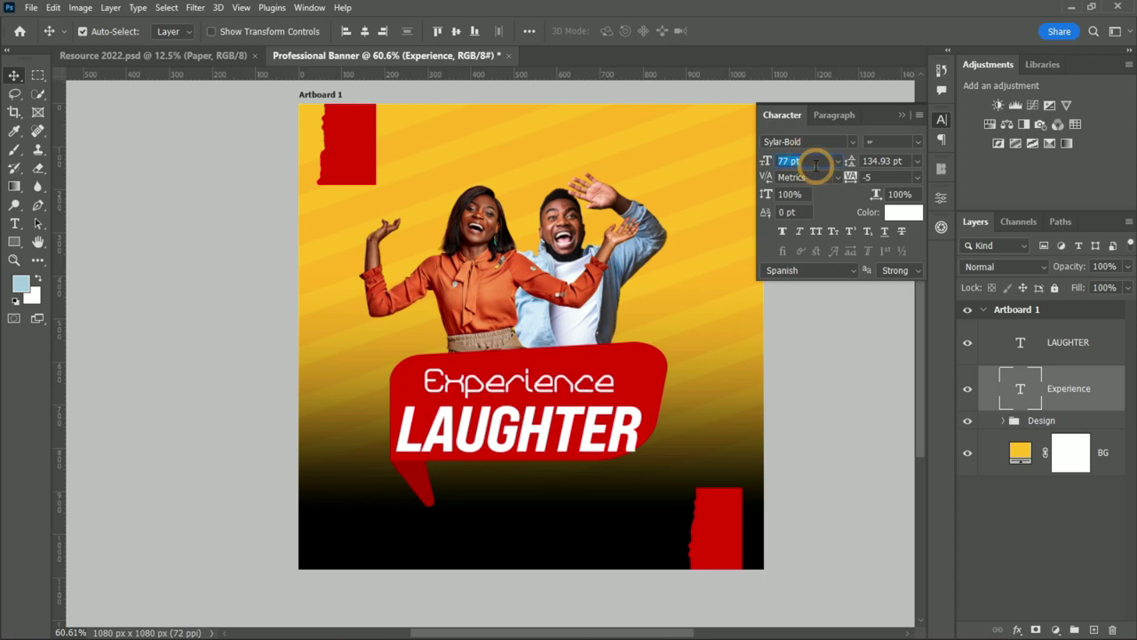
type("90")
key("Return")
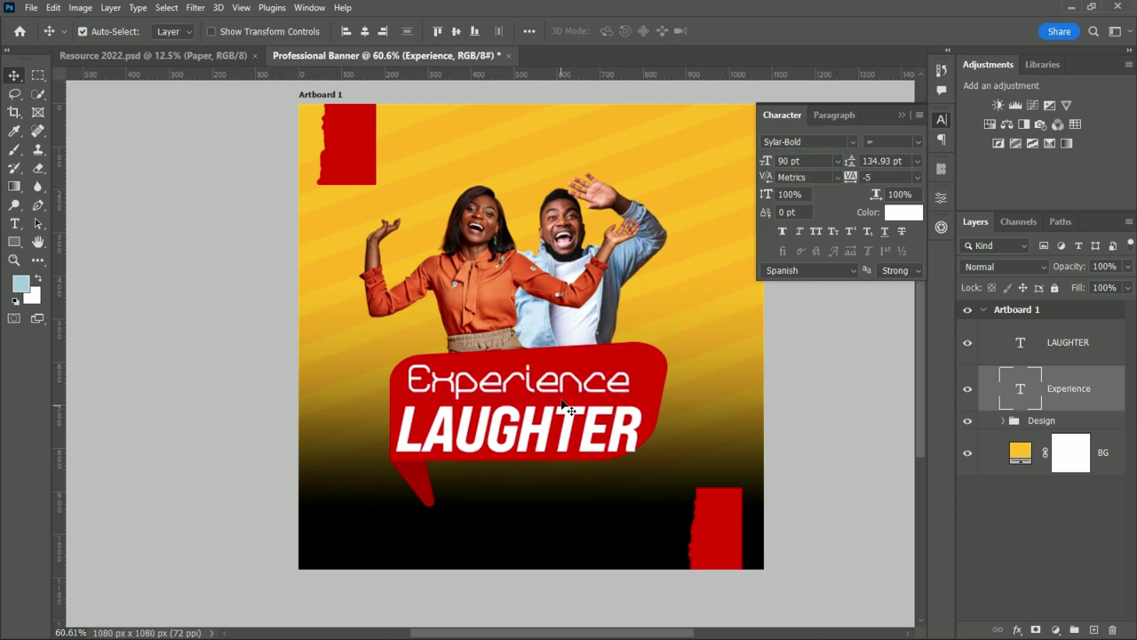
left_click(597, 418)
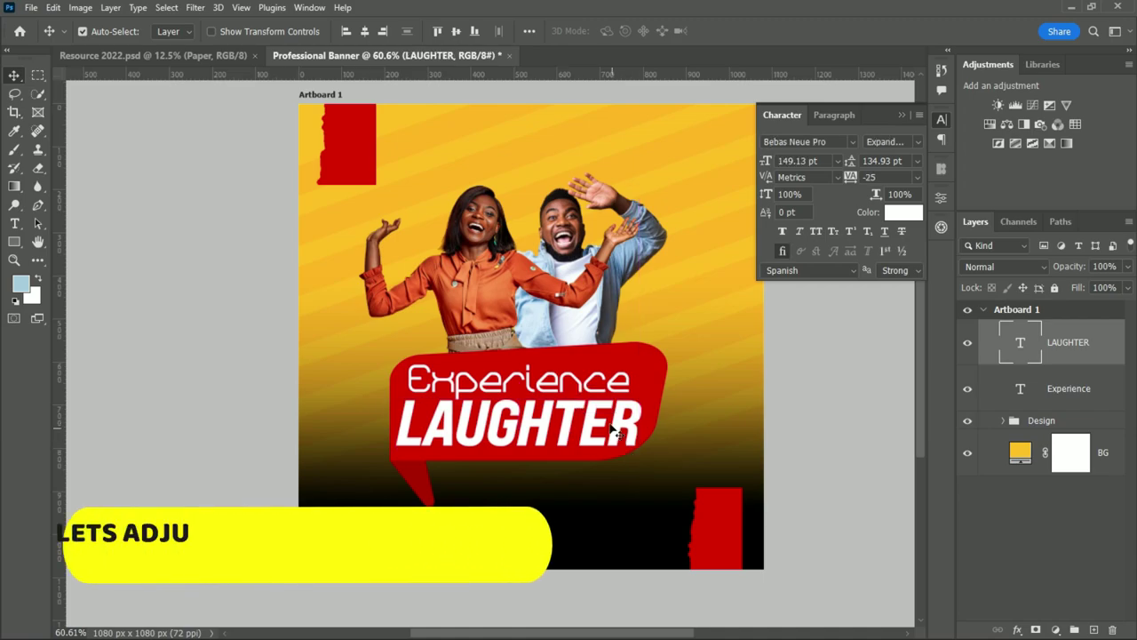
Open the bubble smart object and give Triangle 1 a dark red a80000 Color Overlay
left_click(425, 482)
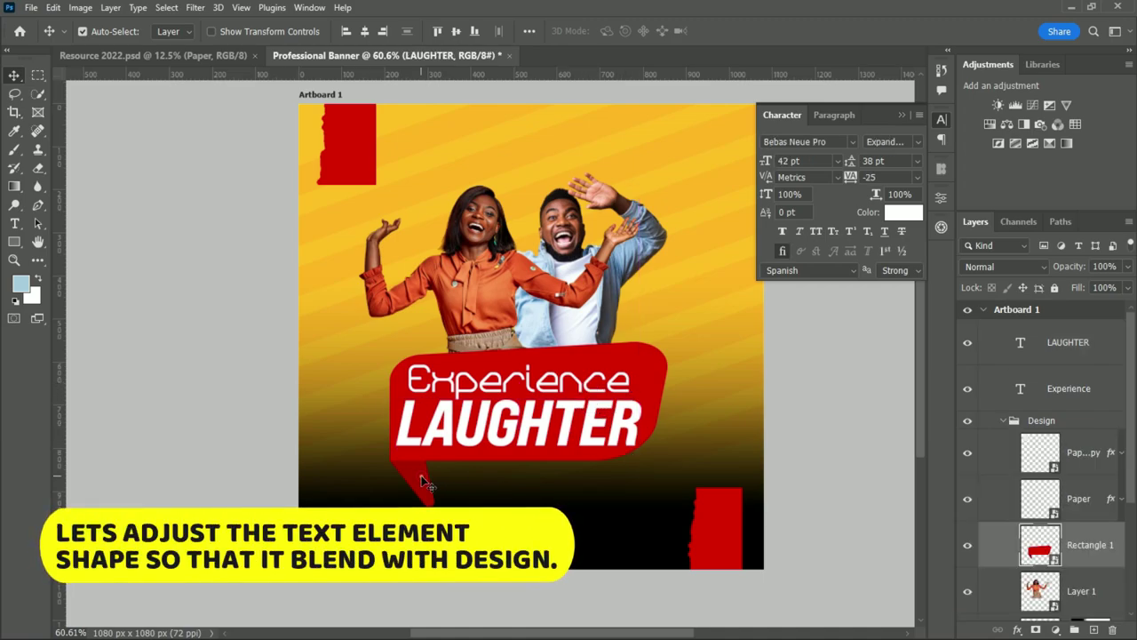
double_click(425, 482)
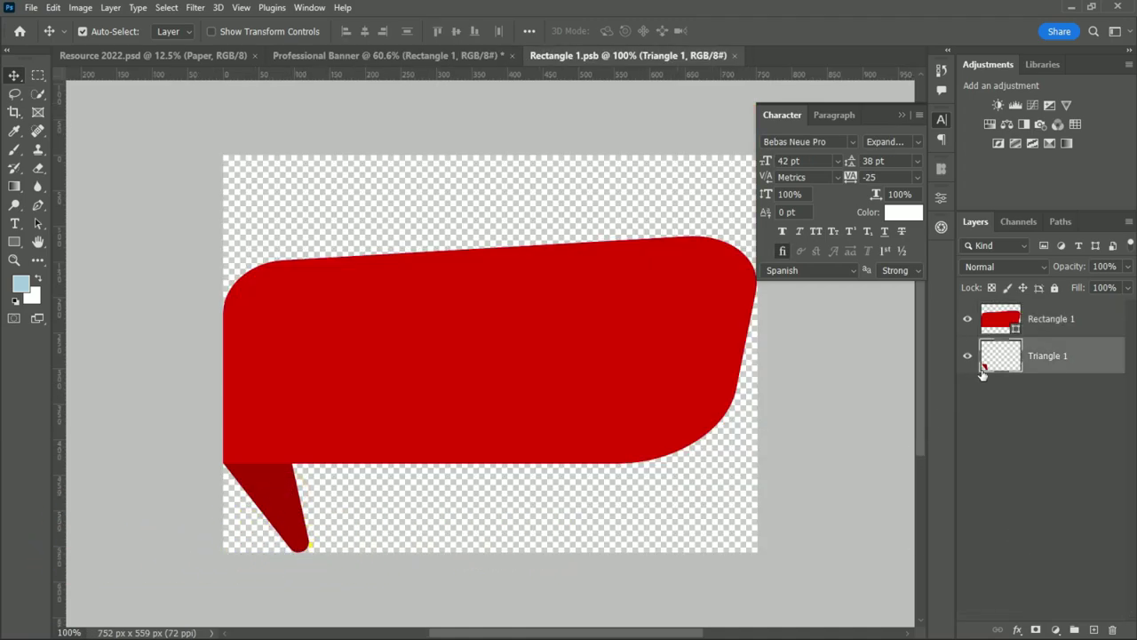
double_click(1013, 359)
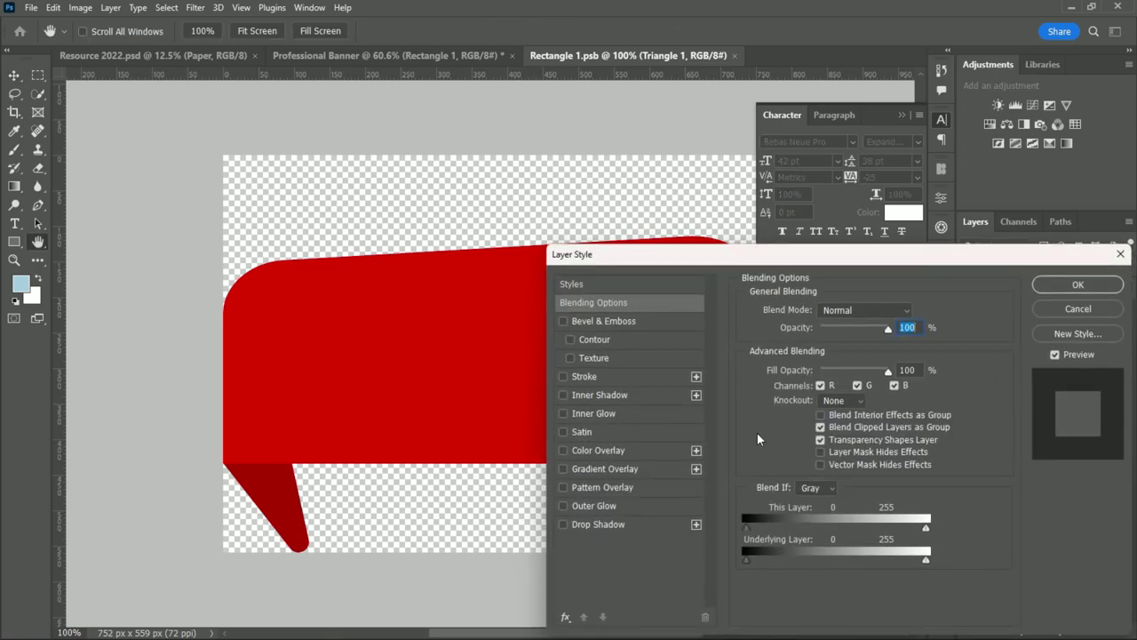
left_click(622, 450)
left_click(912, 311)
left_click_drag(929, 441, 946, 474)
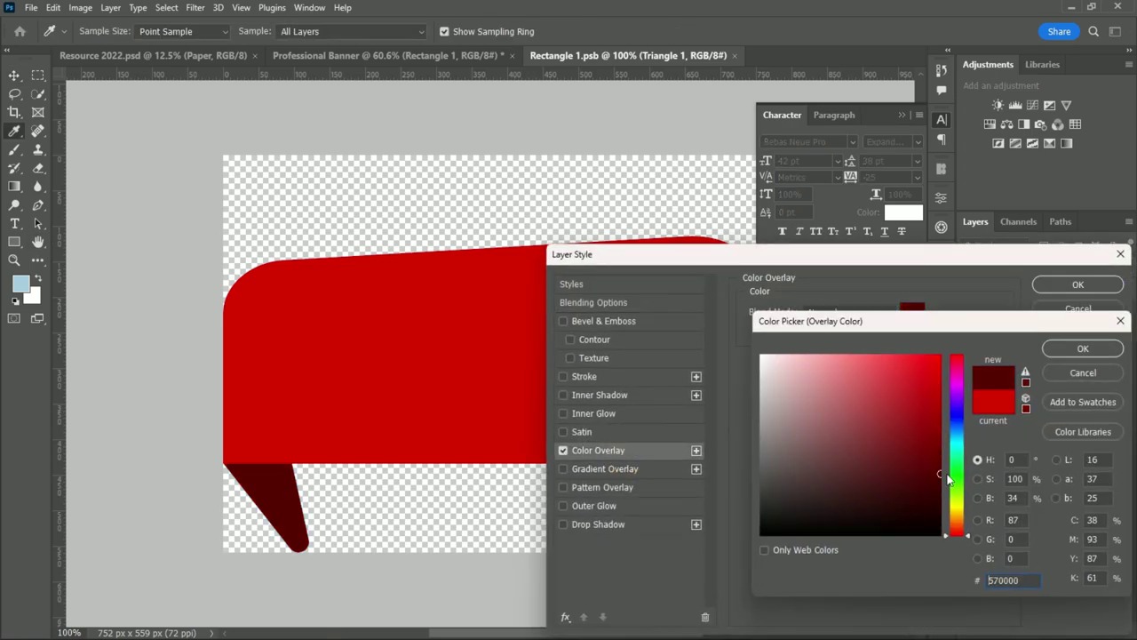
left_click(936, 449)
left_click_drag(942, 434, 940, 419)
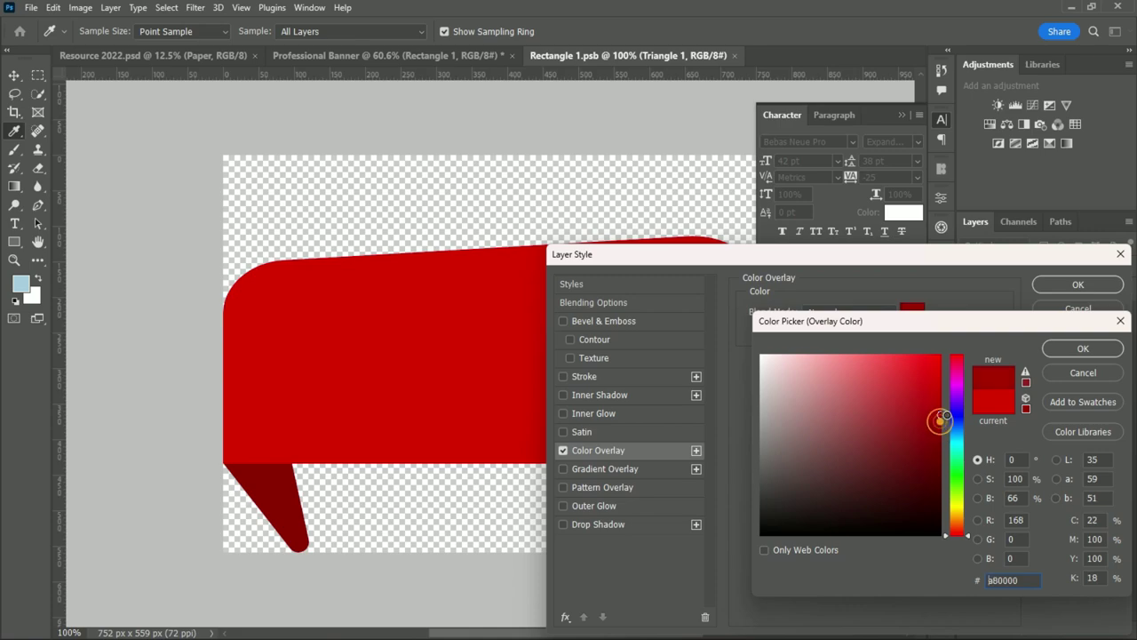
left_click(1083, 348)
key("Return")
Raise the bubble rectangle's top edge a few pixels and close the bubble document
left_click(536, 363)
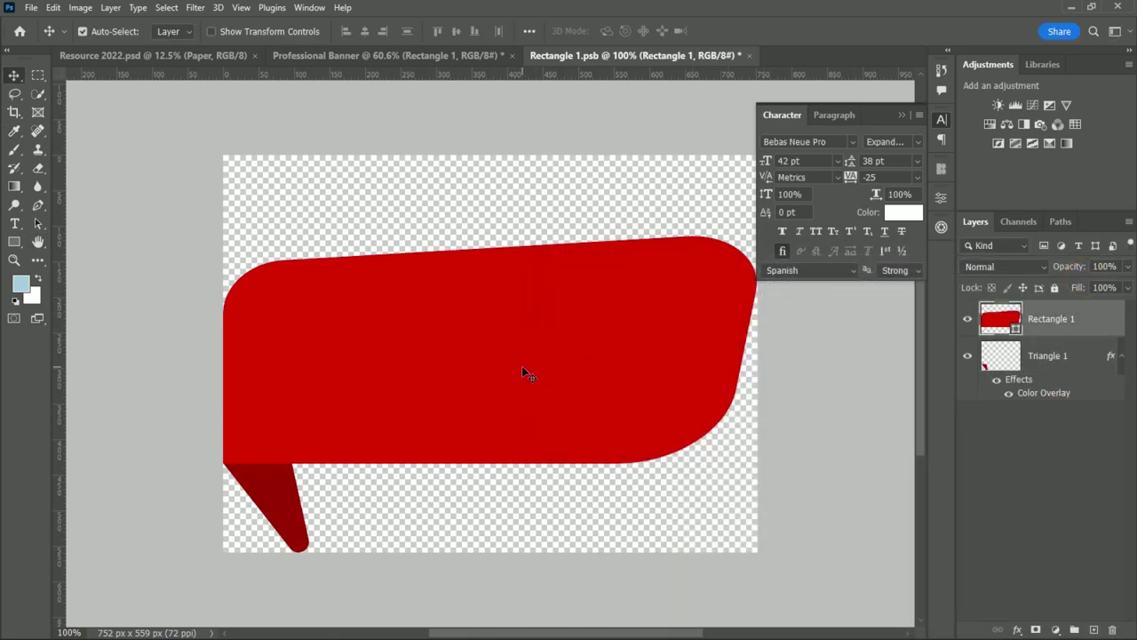
key("ctrl+t")
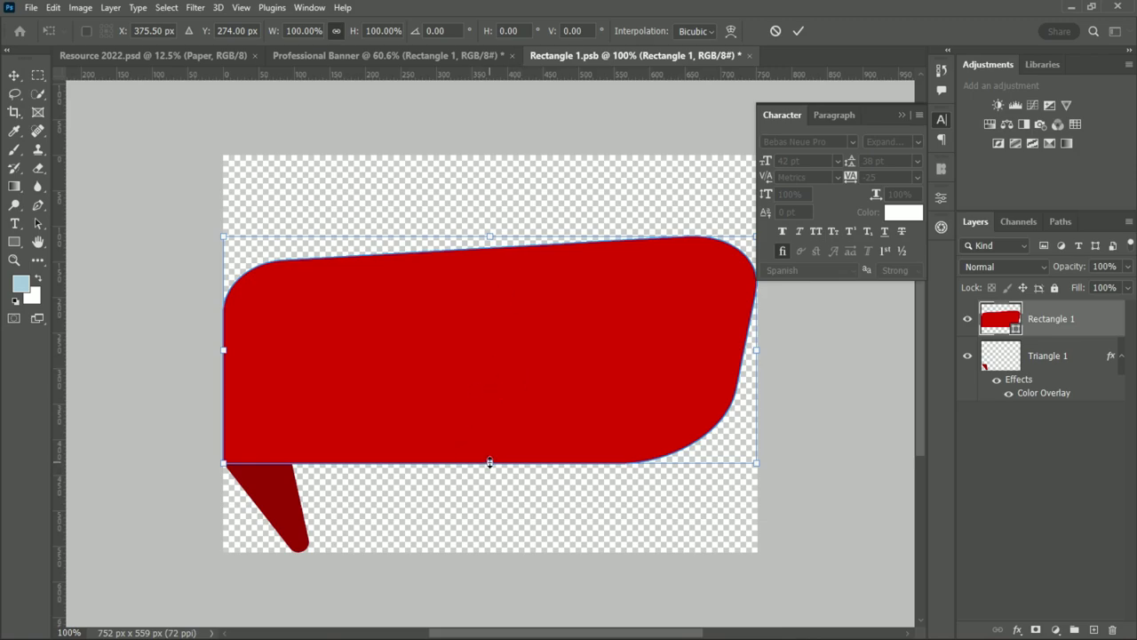
left_click_drag(489, 237, 489, 228)
left_click(798, 31)
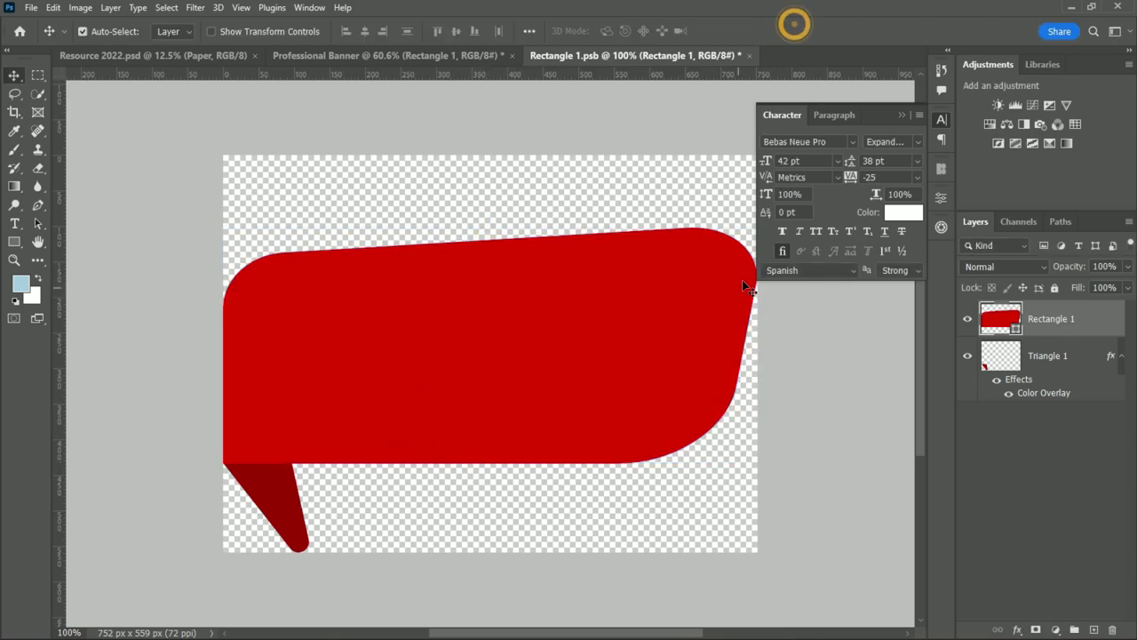
left_click(749, 55)
Save the bubble edits into the banner and nudge Experience and LAUGHTER up slightly
left_click(506, 246)
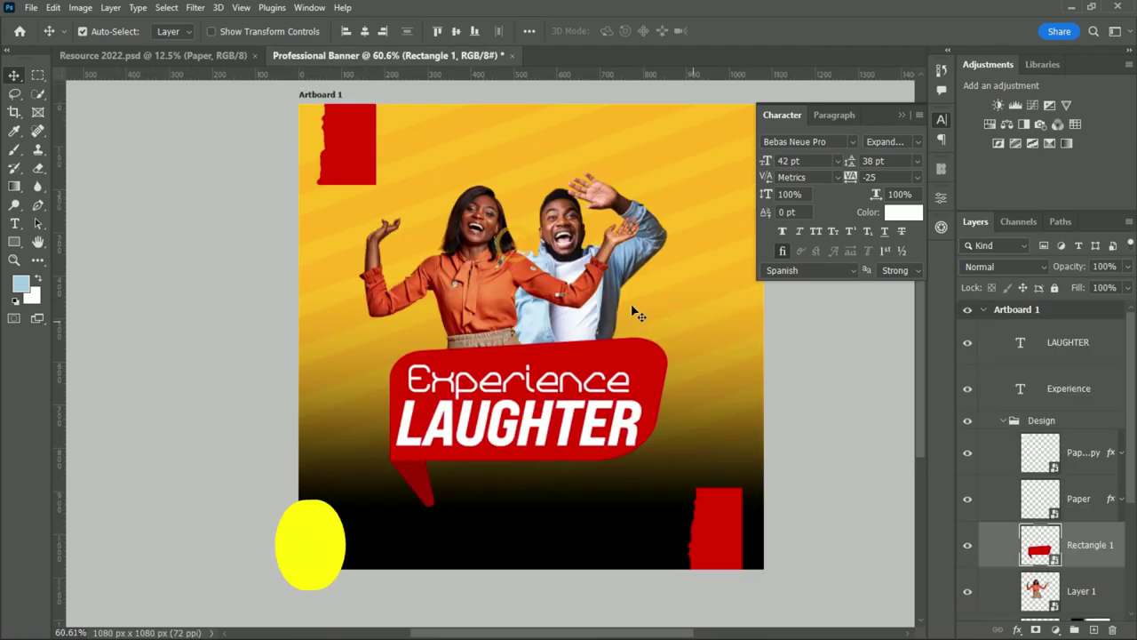
left_click(575, 389)
left_click(586, 416)
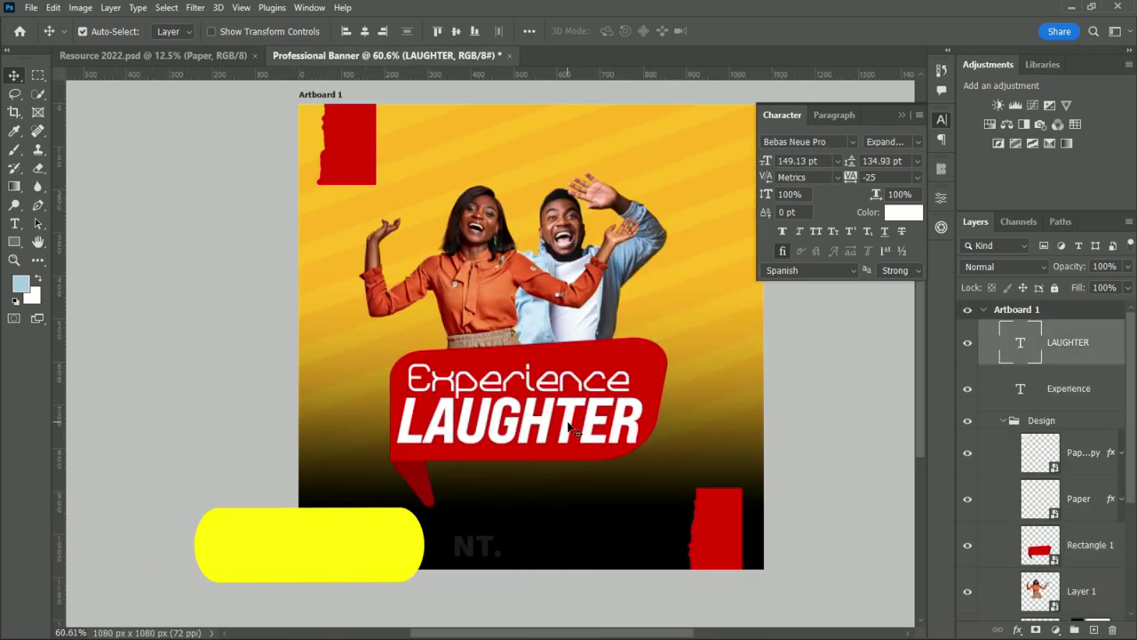
left_click_drag(577, 380, 578, 377)
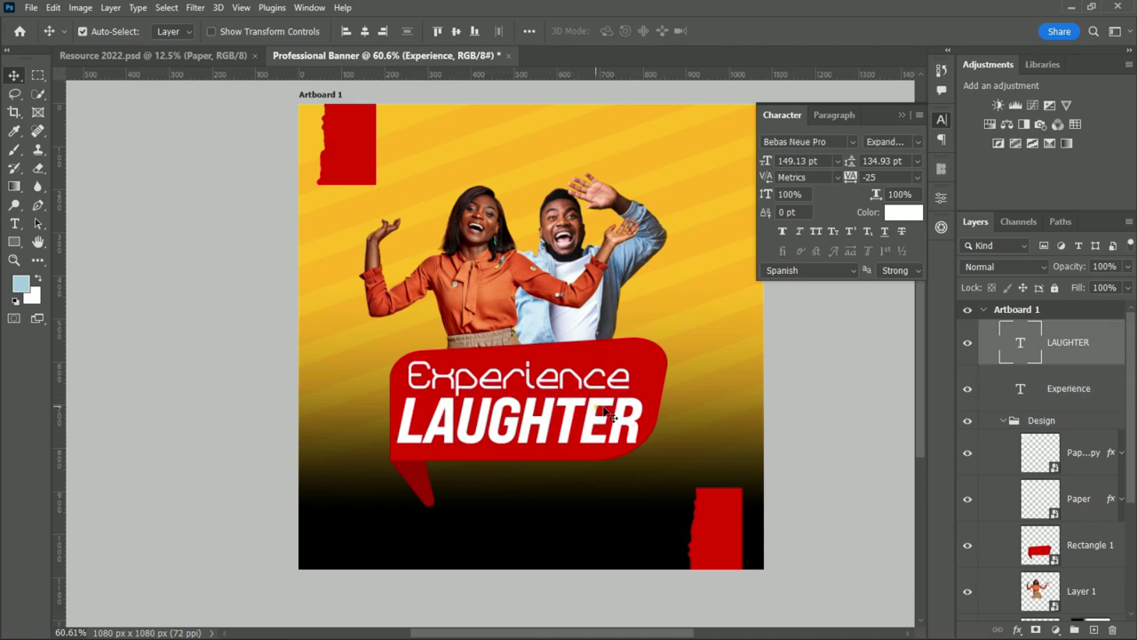
left_click_drag(635, 435, 633, 430)
Set Experience in Sylar-ExtraBold and colour it with the banner's sampled yellow
left_click(610, 377)
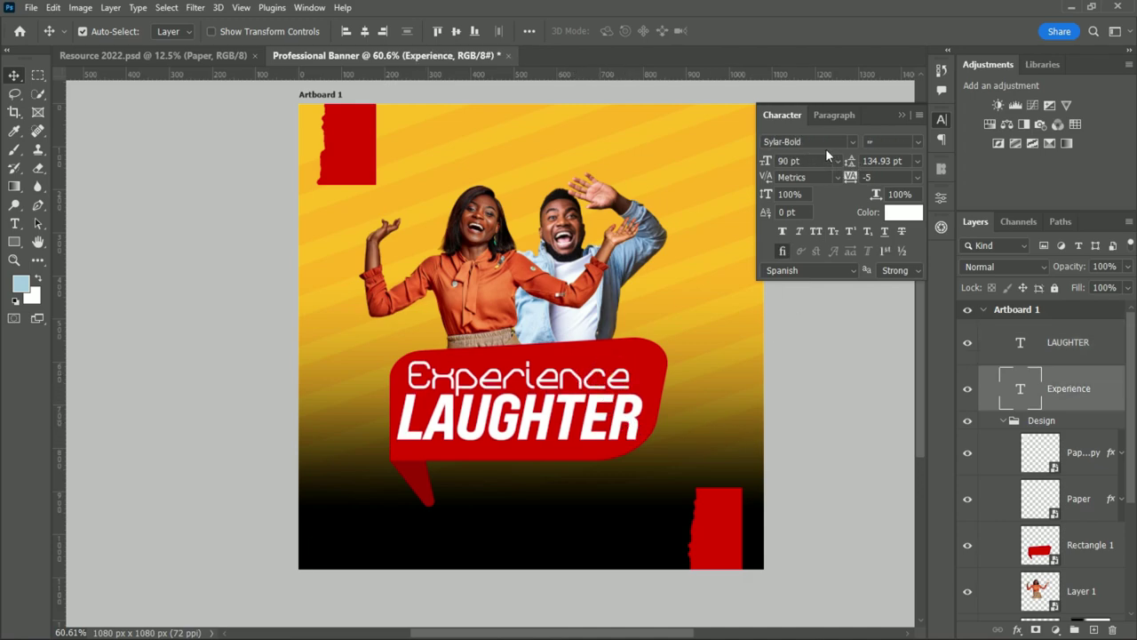
left_click(815, 141)
type("SY")
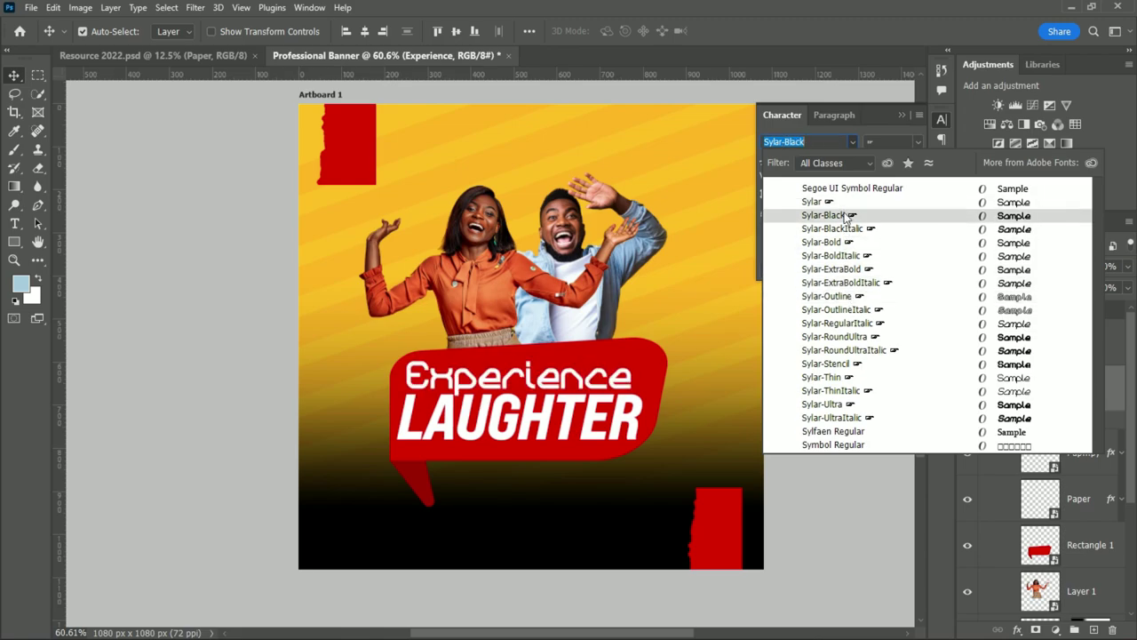
left_click(852, 270)
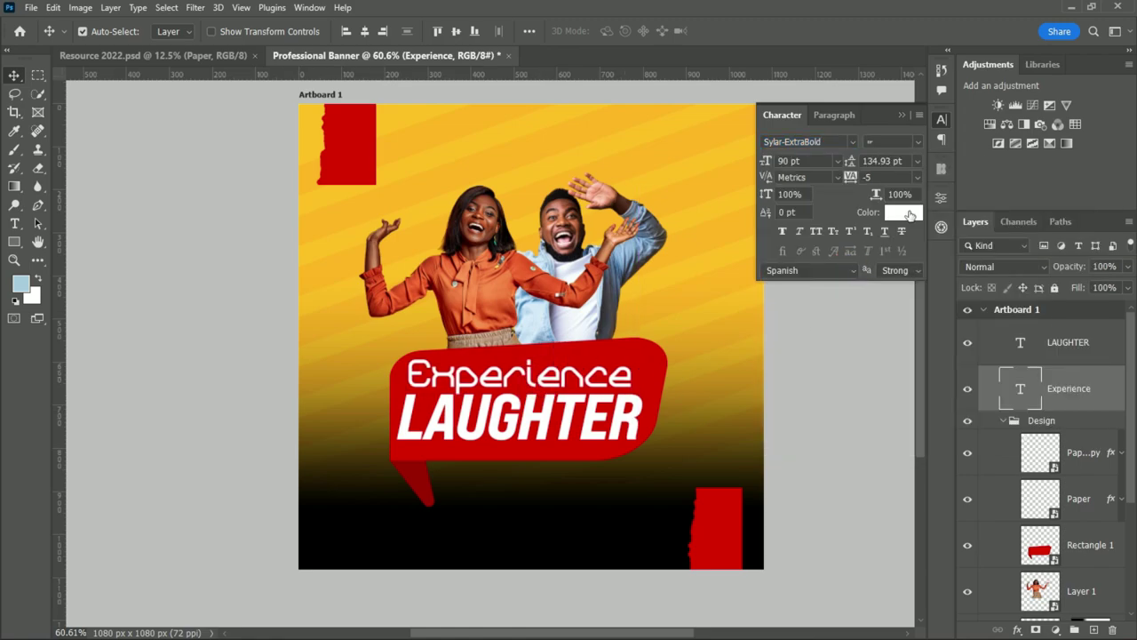
left_click(910, 215)
left_click(674, 177)
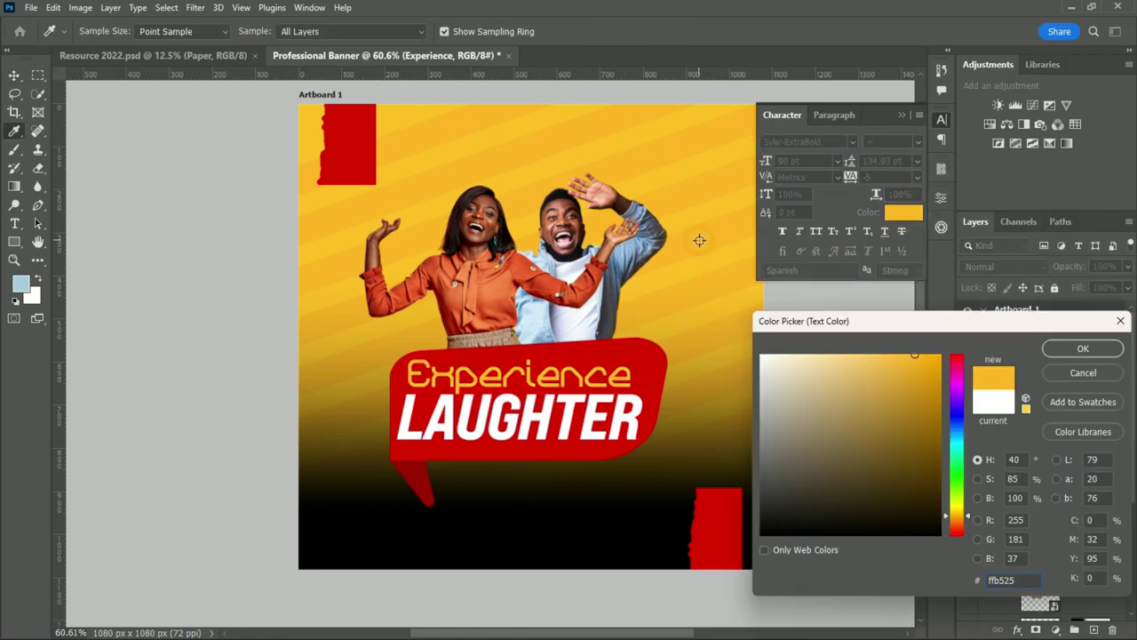
left_click(1083, 348)
left_click(1102, 351)
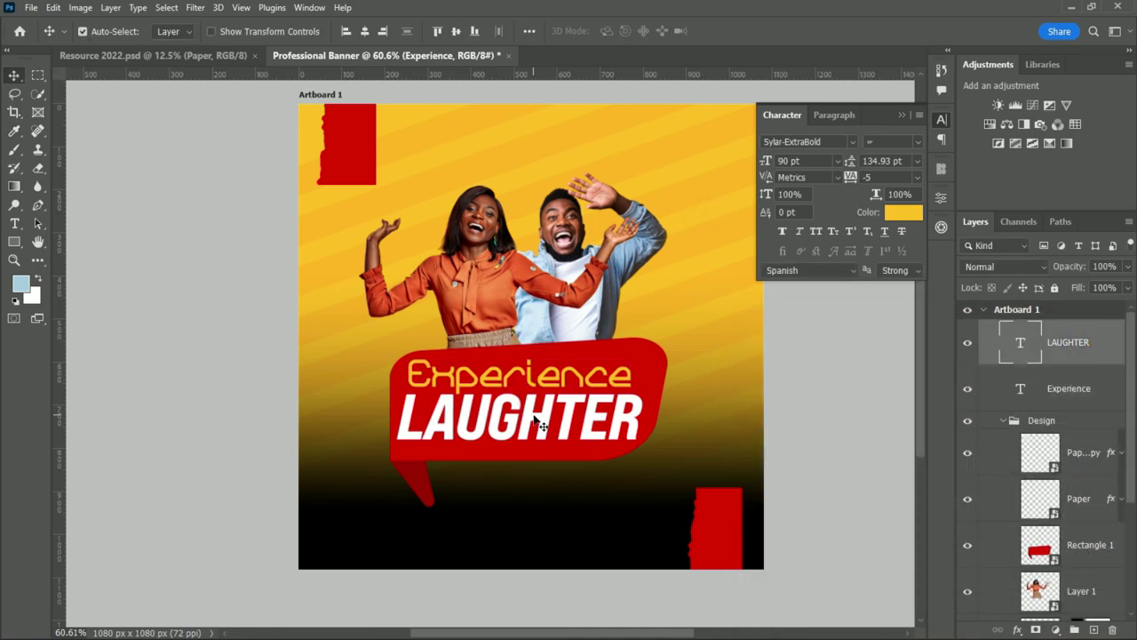
Give LAUGHTER a tighter drop shadow with shorter distance, size 5 and spread 30
double_click(1106, 364)
left_click(702, 519)
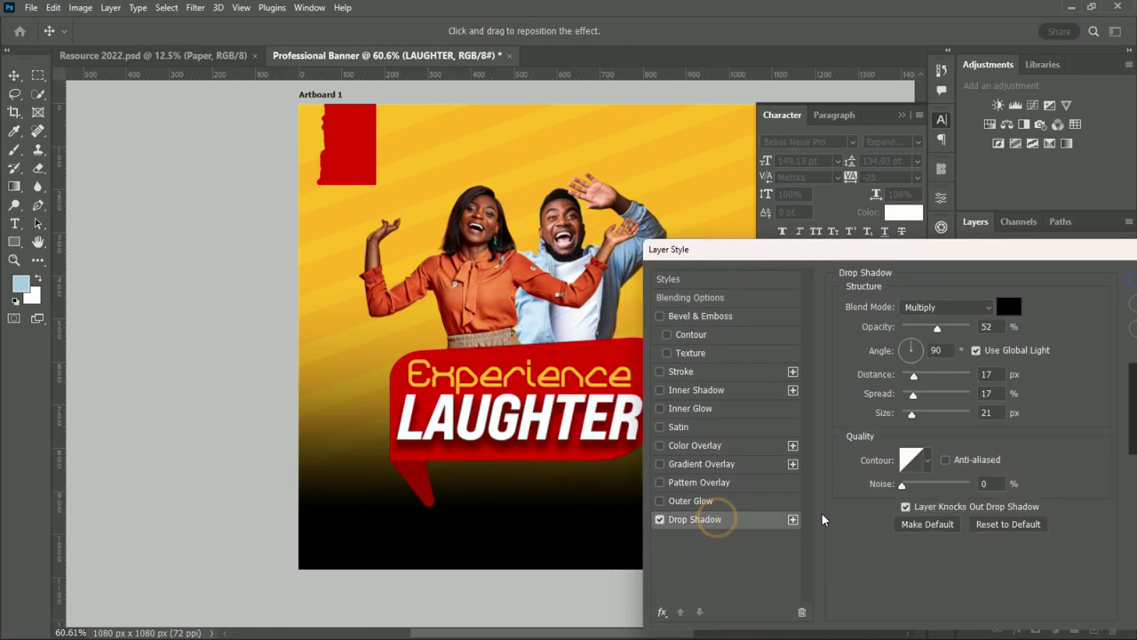
left_click_drag(913, 374, 903, 374)
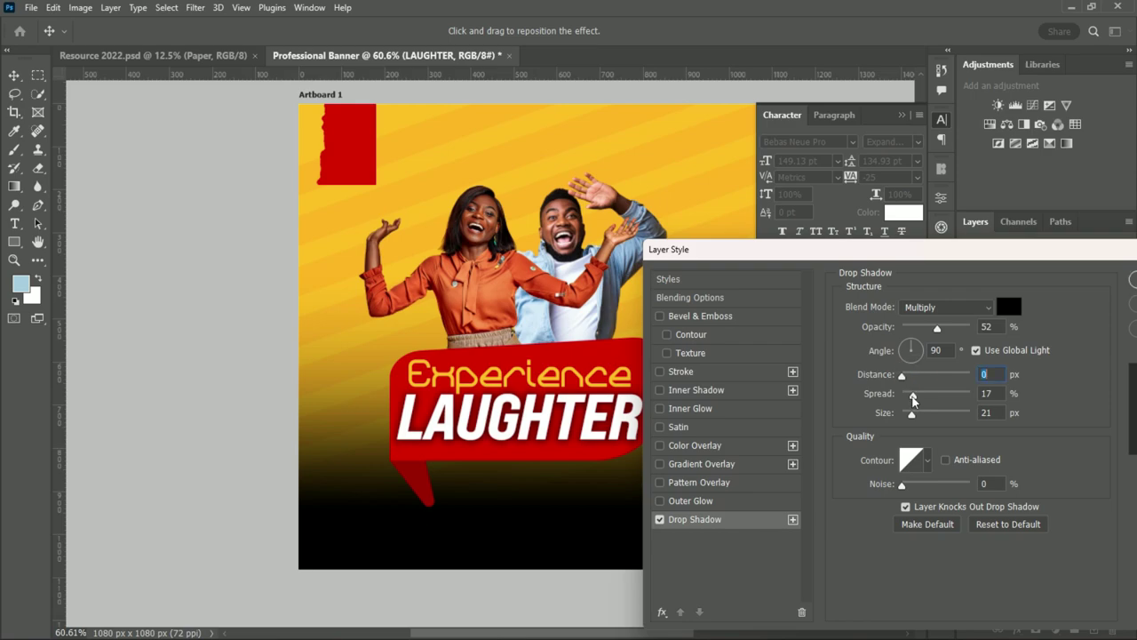
left_click(987, 375)
type("2")
double_click(994, 409)
type("5")
double_click(986, 393)
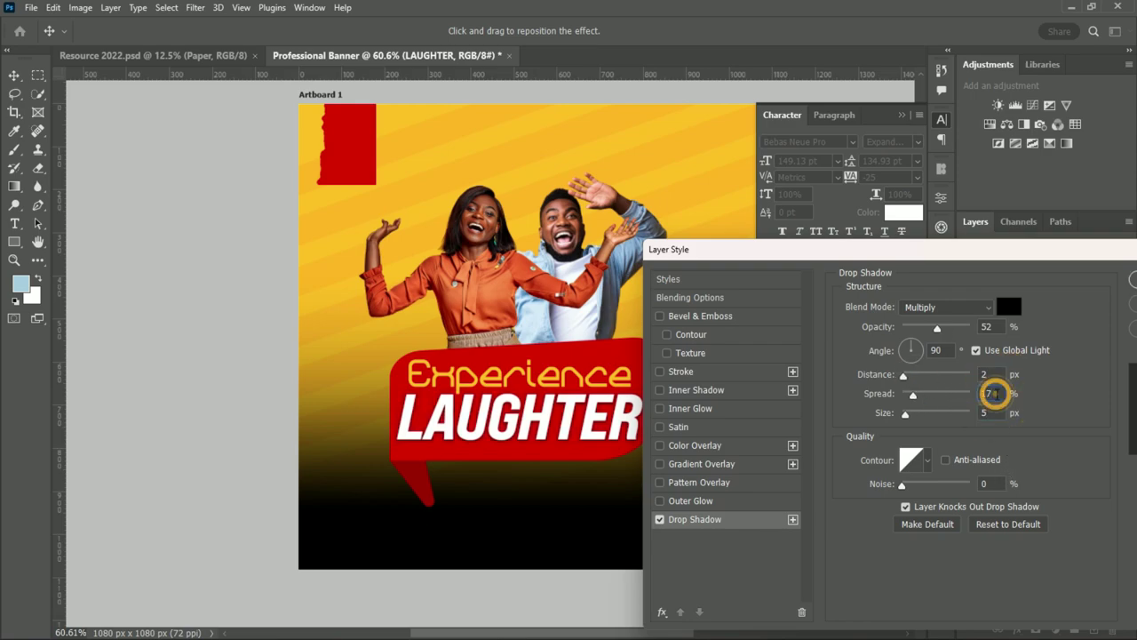
type("30")
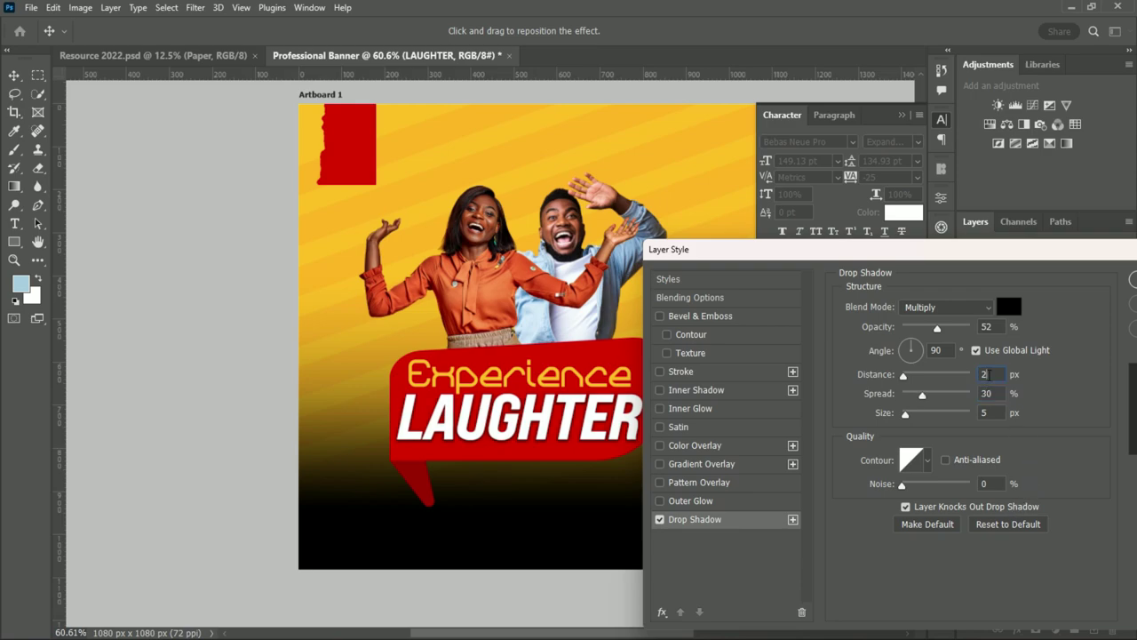
left_click_drag(604, 416, 604, 416)
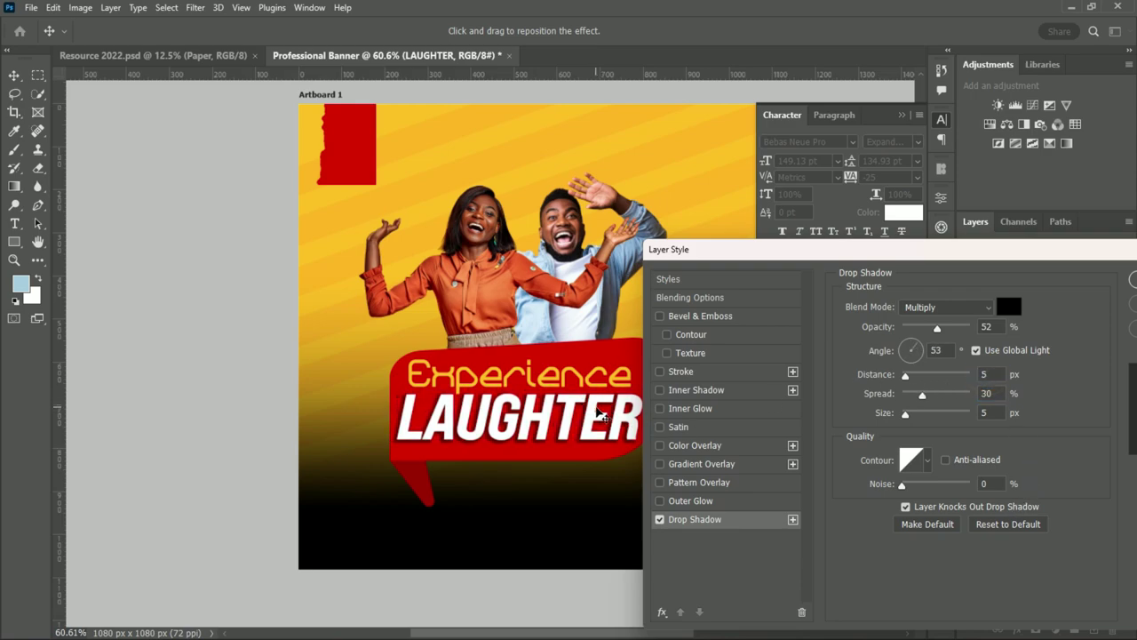
left_click_drag(1007, 250, 929, 309)
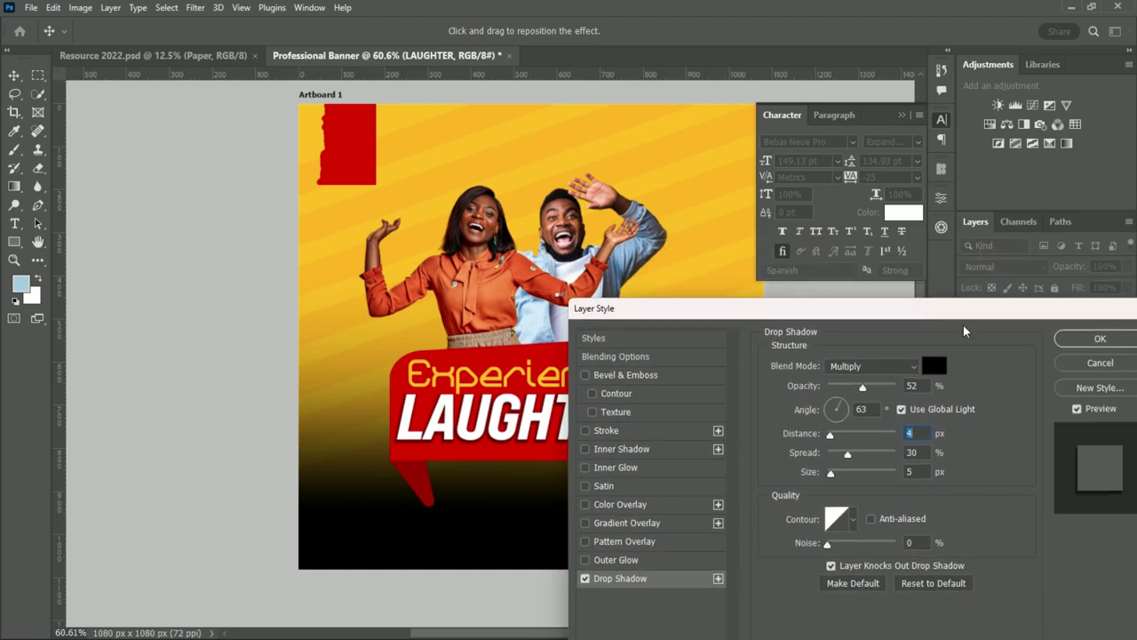
left_click(1096, 334)
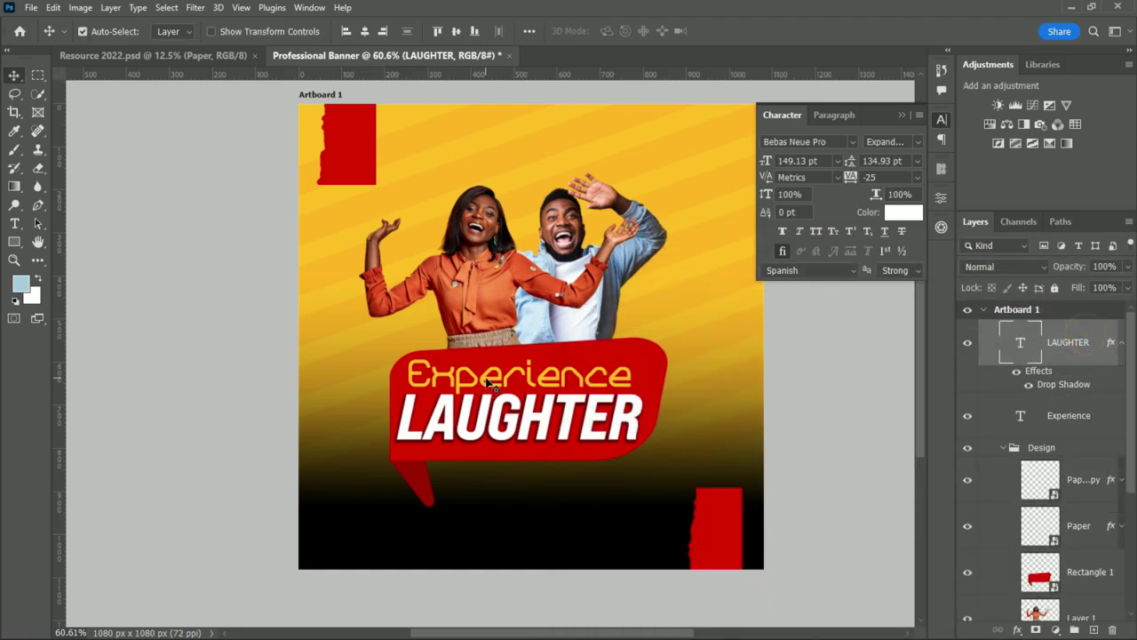
Add a drop shadow to Experience with spread 24%, size 5 and distance 4 px
double_click(1111, 422)
left_click(613, 520)
left_click_drag(910, 254, 1043, 283)
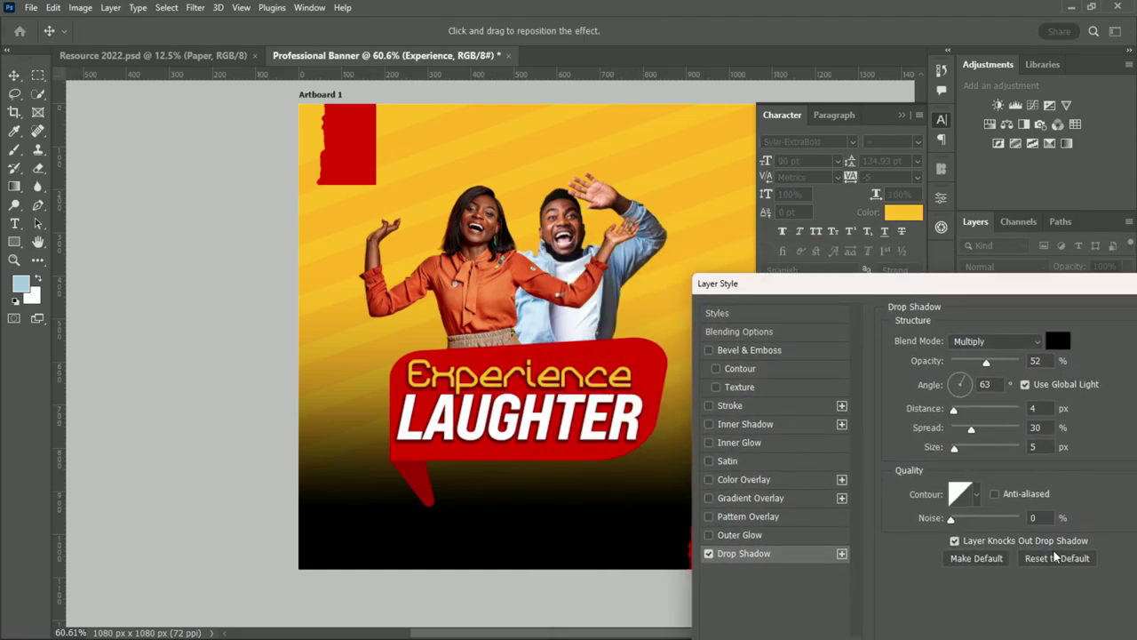
left_click(1056, 557)
left_click_drag(951, 430, 976, 439)
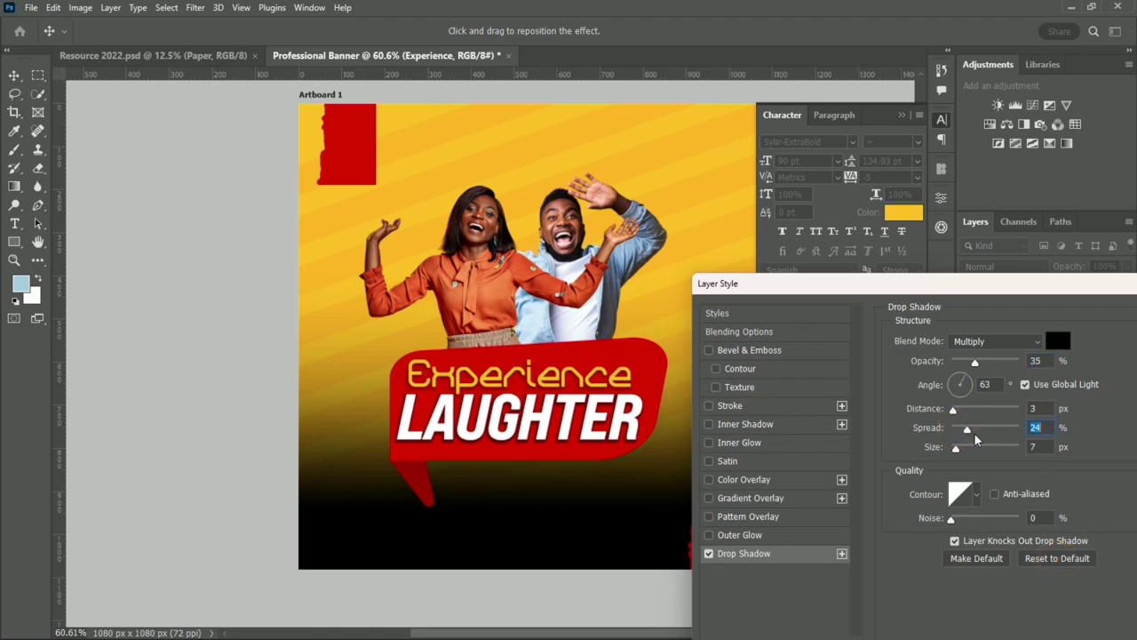
left_click(1035, 446)
type("5")
left_click(1034, 408)
key("Up")
left_click_drag(1021, 283, 883, 283)
left_click(1071, 302)
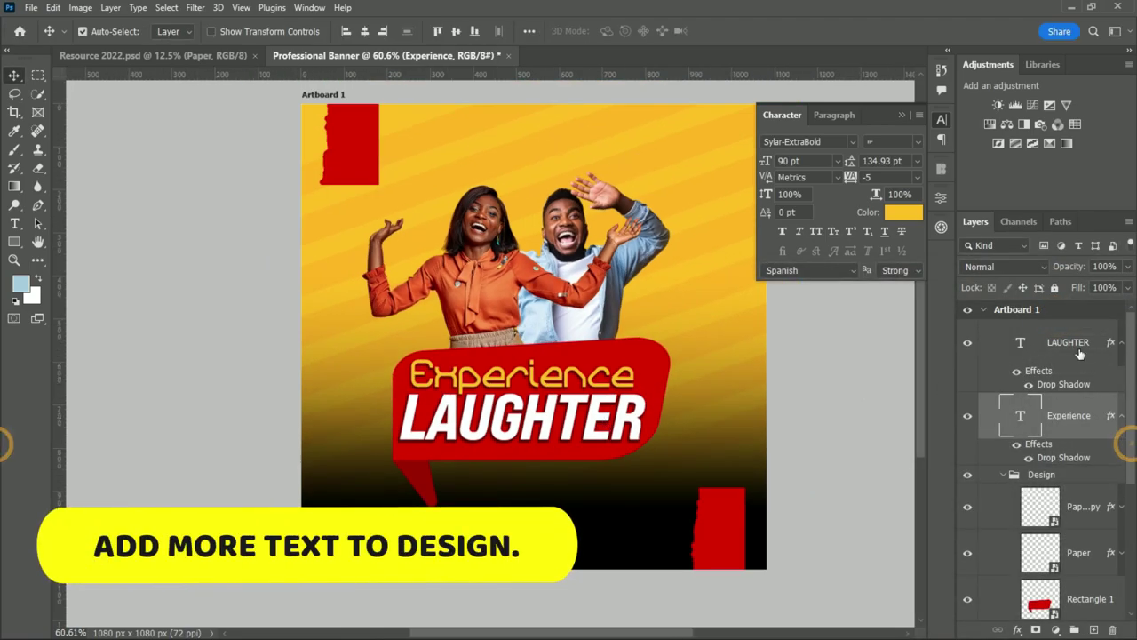
Add the heading 'Eagle Church International' and centre it across the top of the banner
left_click(505, 394)
left_click(902, 115)
left_click(14, 223)
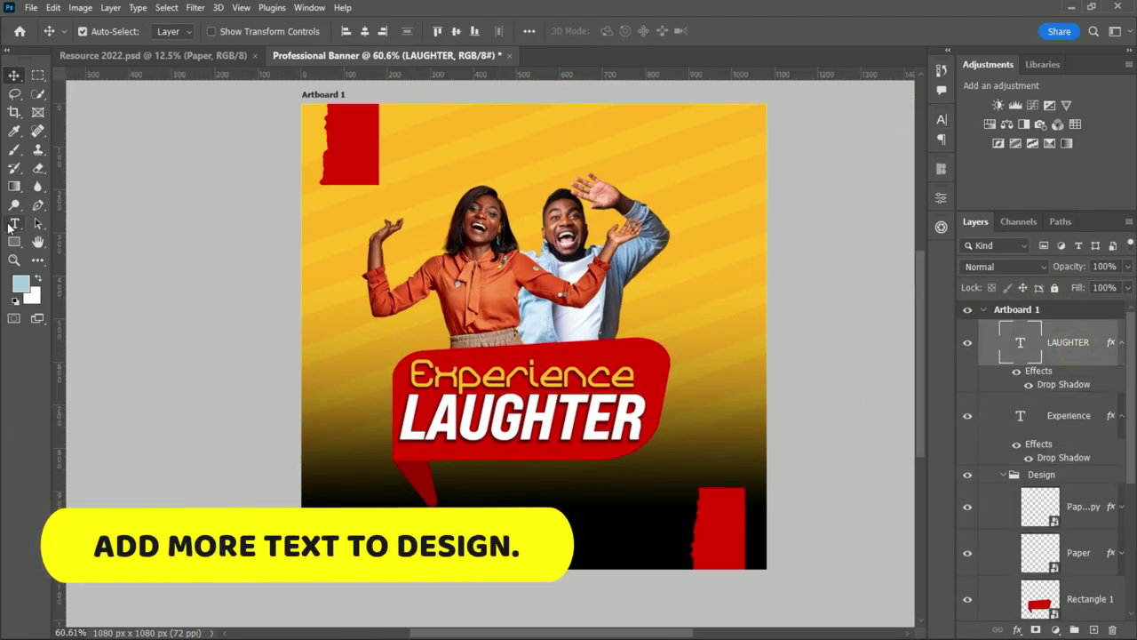
left_click(64, 224)
left_click(434, 133)
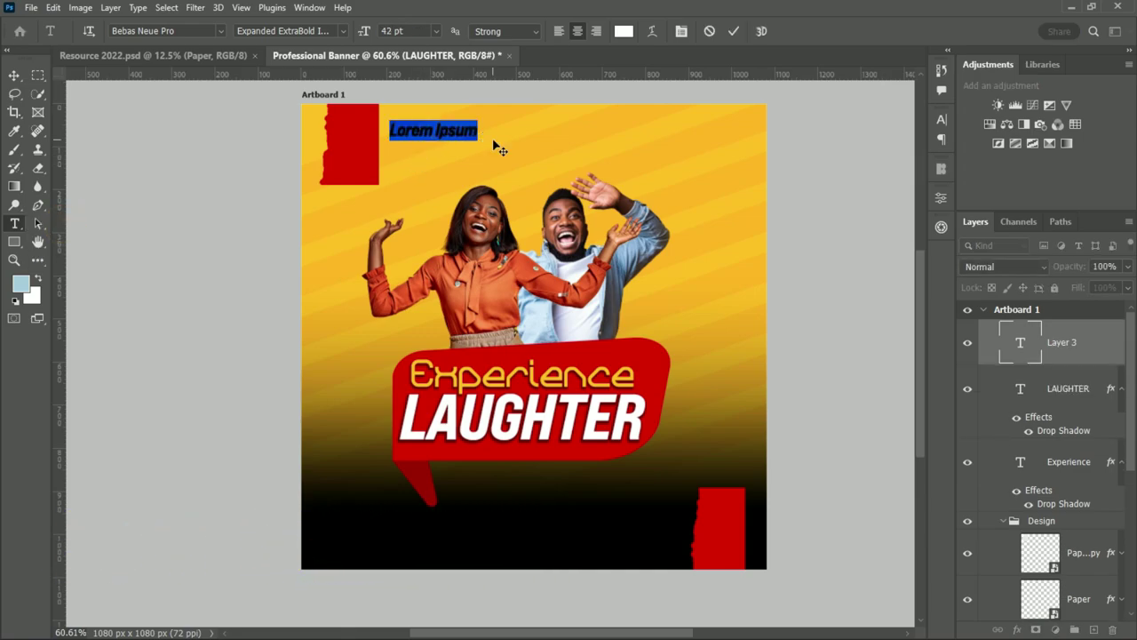
key("BackSpace")
type("Eagle C")
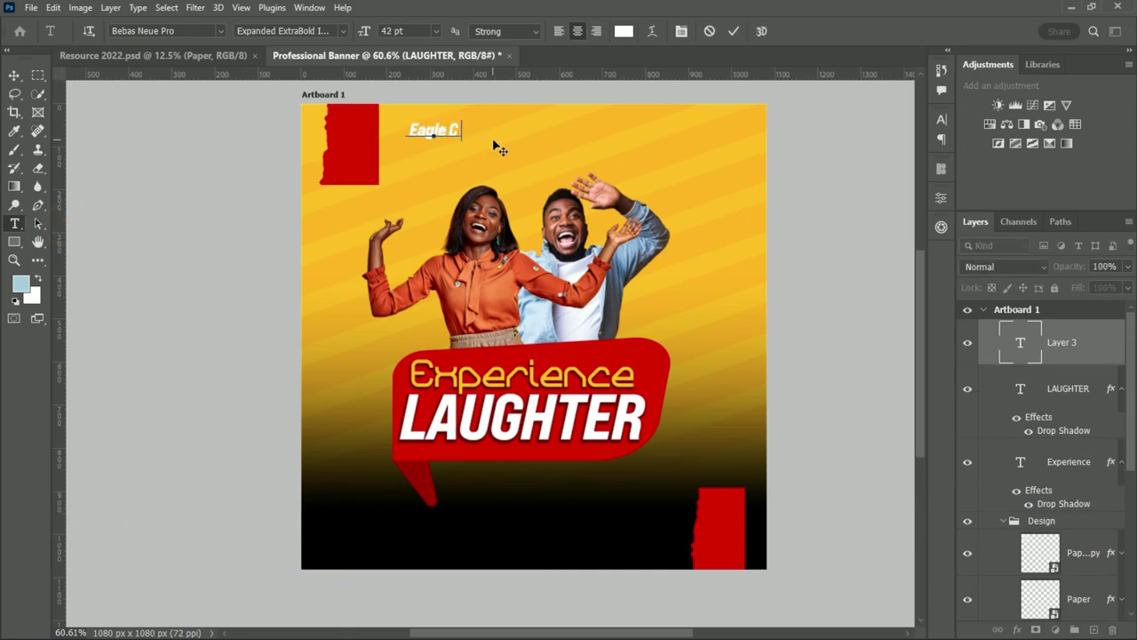
type("hurch")
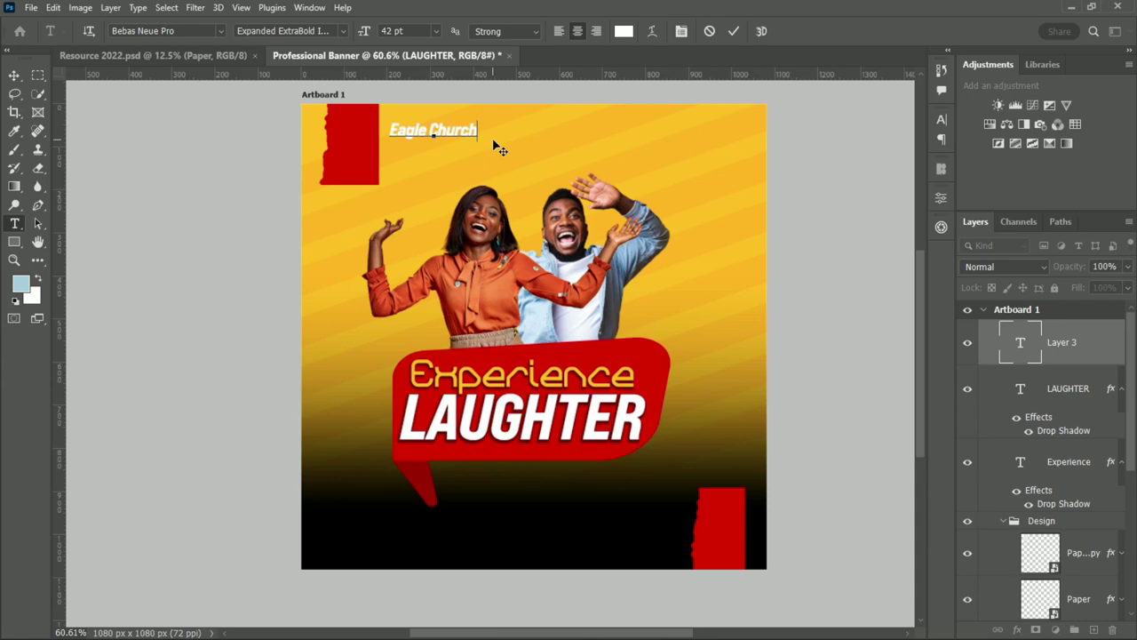
type(" Internat")
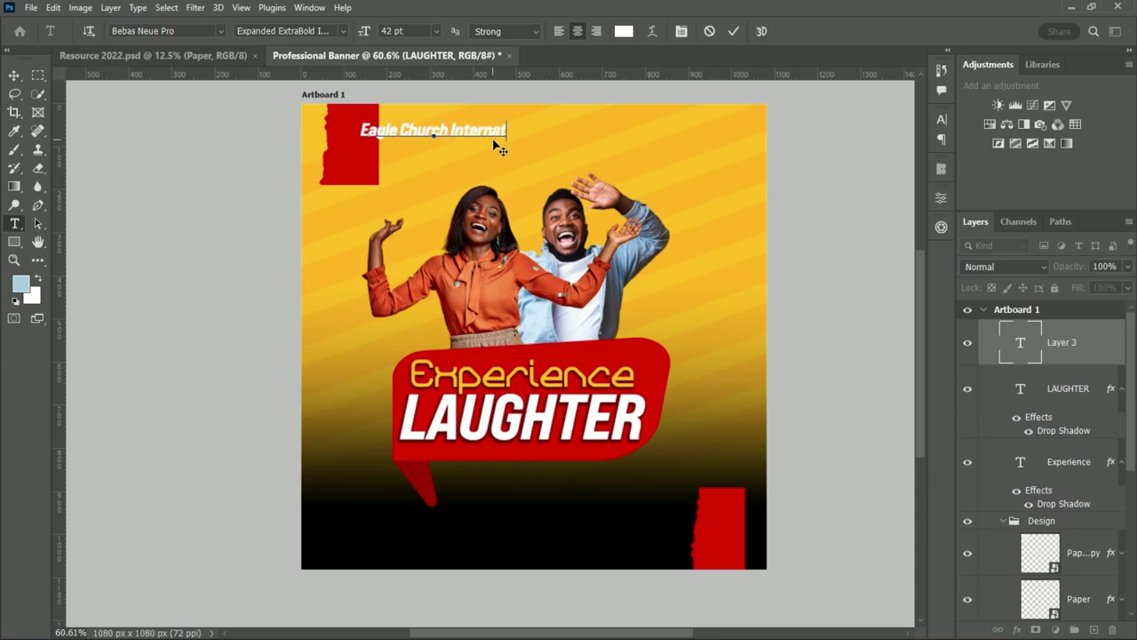
type("ional")
left_click(14, 75)
left_click_drag(449, 147, 547, 147)
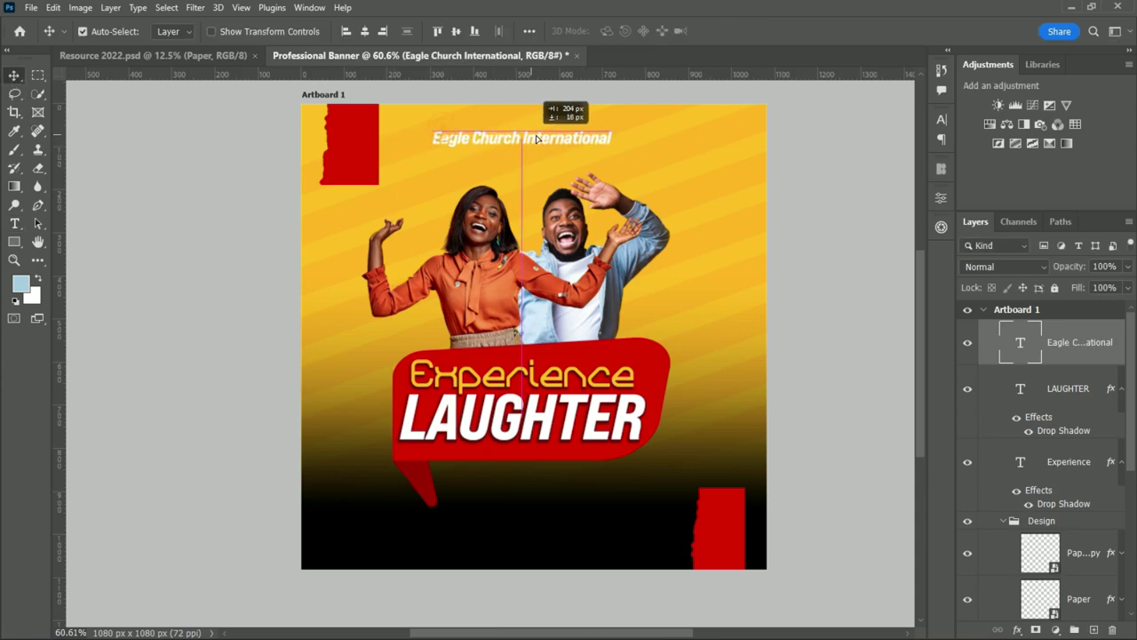
Colour the heading black 000000, undoing a trial Thin style
left_click(942, 119)
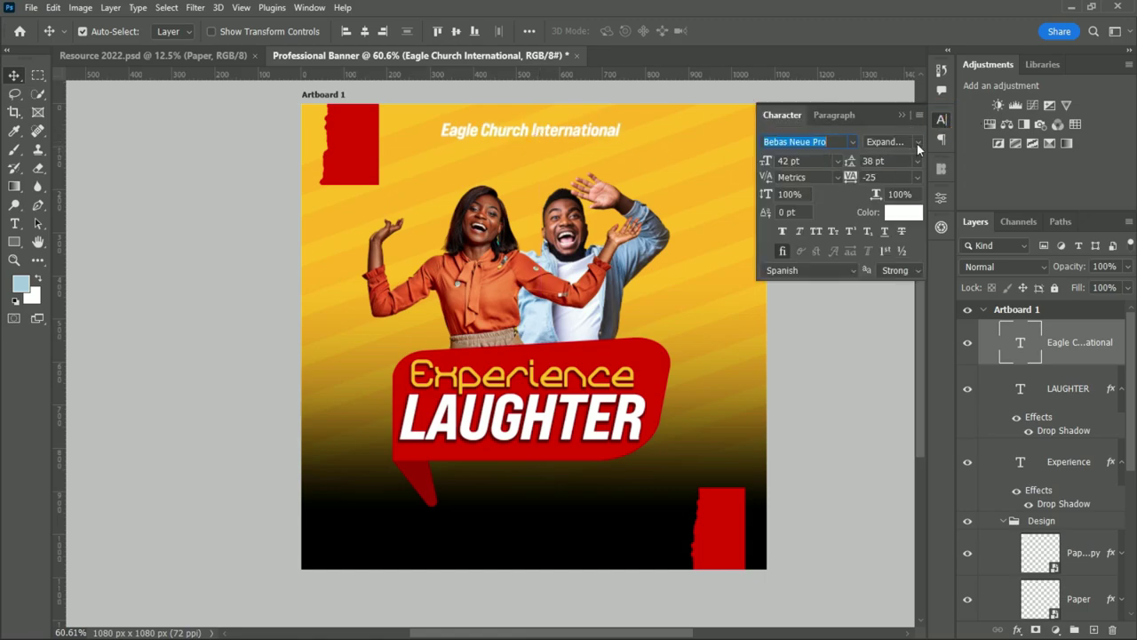
left_click(918, 144)
left_click(969, 216)
left_click_drag(546, 131, 527, 135)
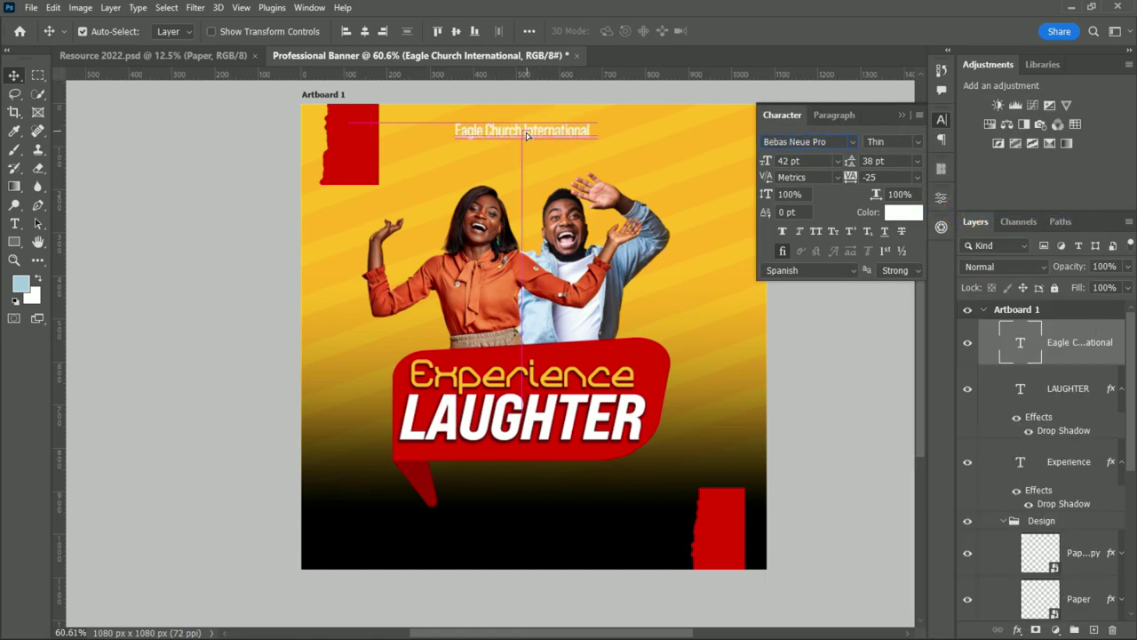
key("ctrl+z")
key("ctrl+z")
left_click(903, 211)
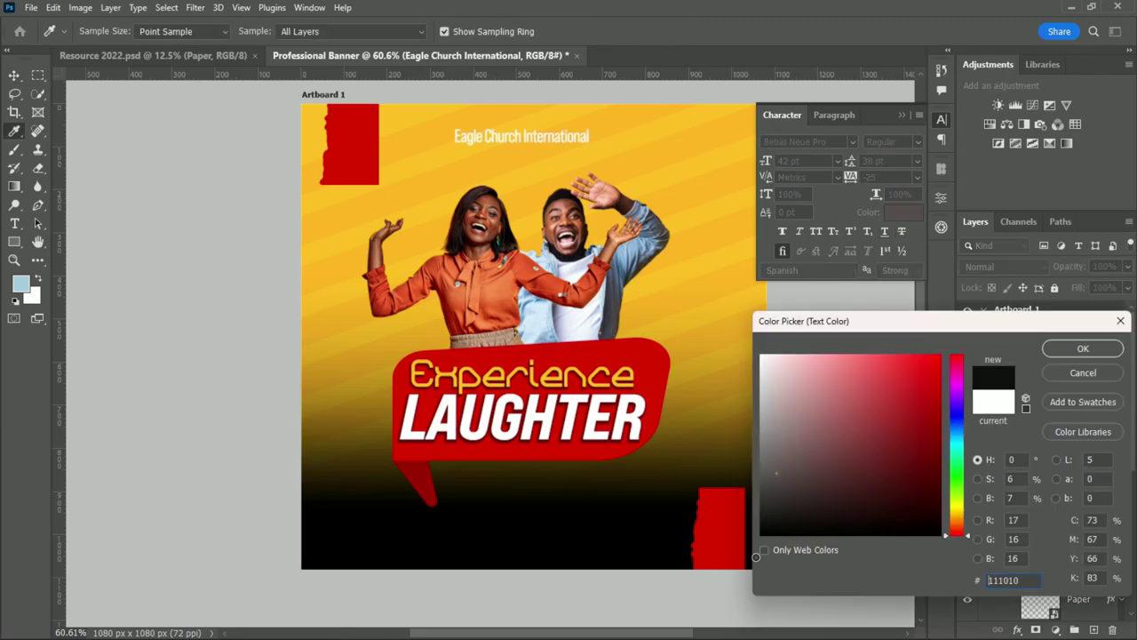
type("000000")
left_click(1083, 348)
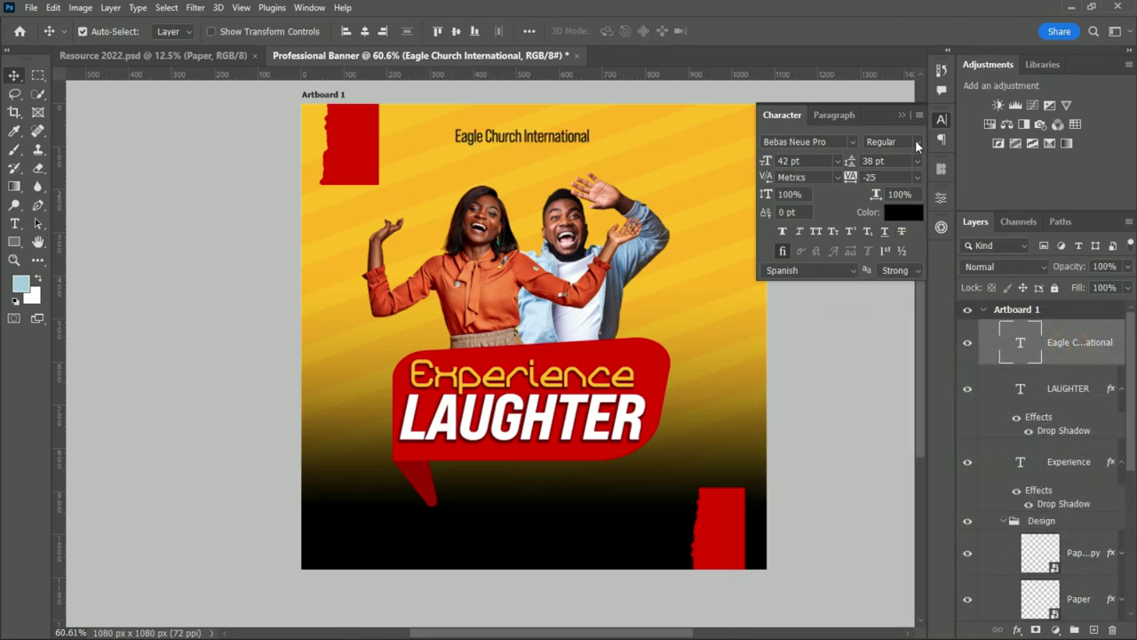
Set the heading's letter spacing to 25 and its font style to Bold
left_click(917, 177)
left_click(873, 267)
left_click(917, 176)
left_click(890, 311)
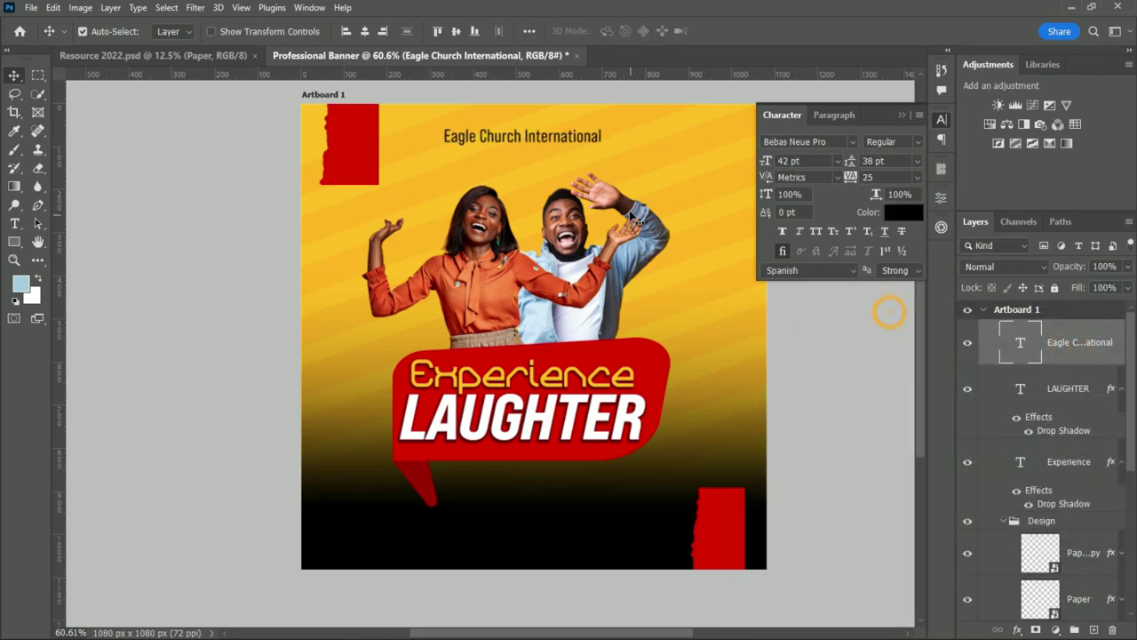
left_click(918, 142)
left_click(960, 237)
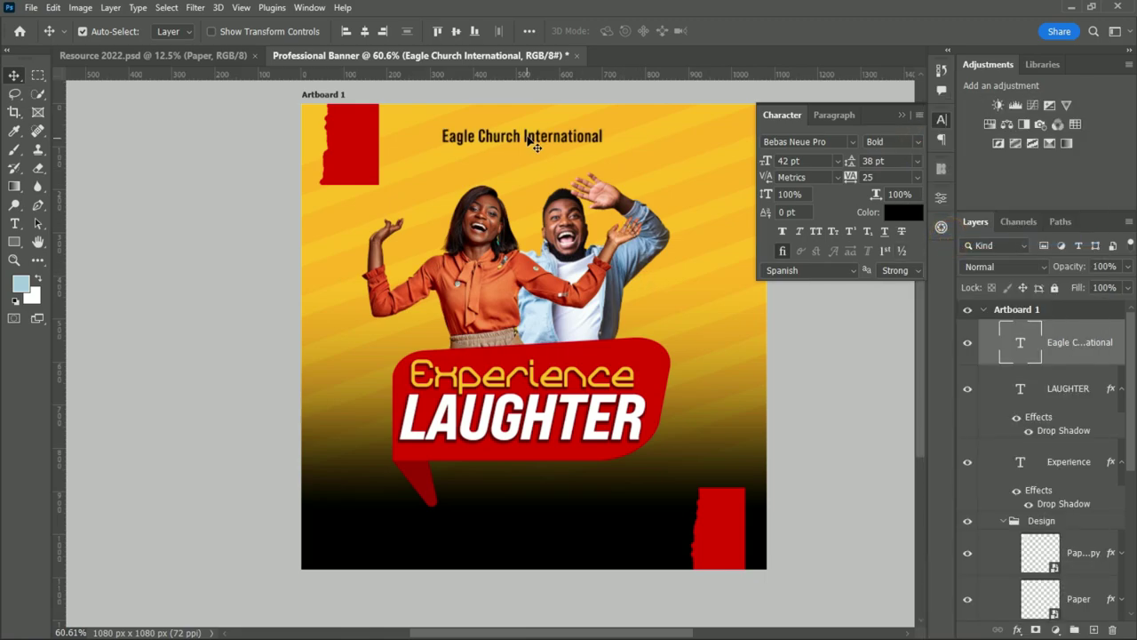
scroll(629, 217, "up", 1)
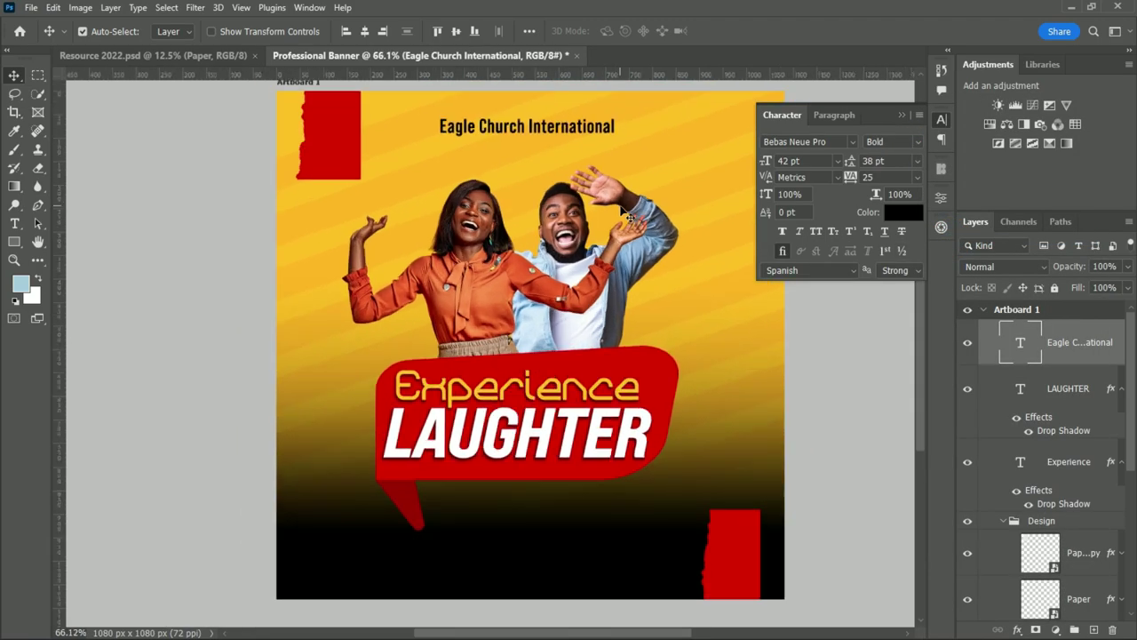
Add the subtitle 'Centre of Excellecnt' beneath the heading and centre it
key("t")
left_click(360, 165)
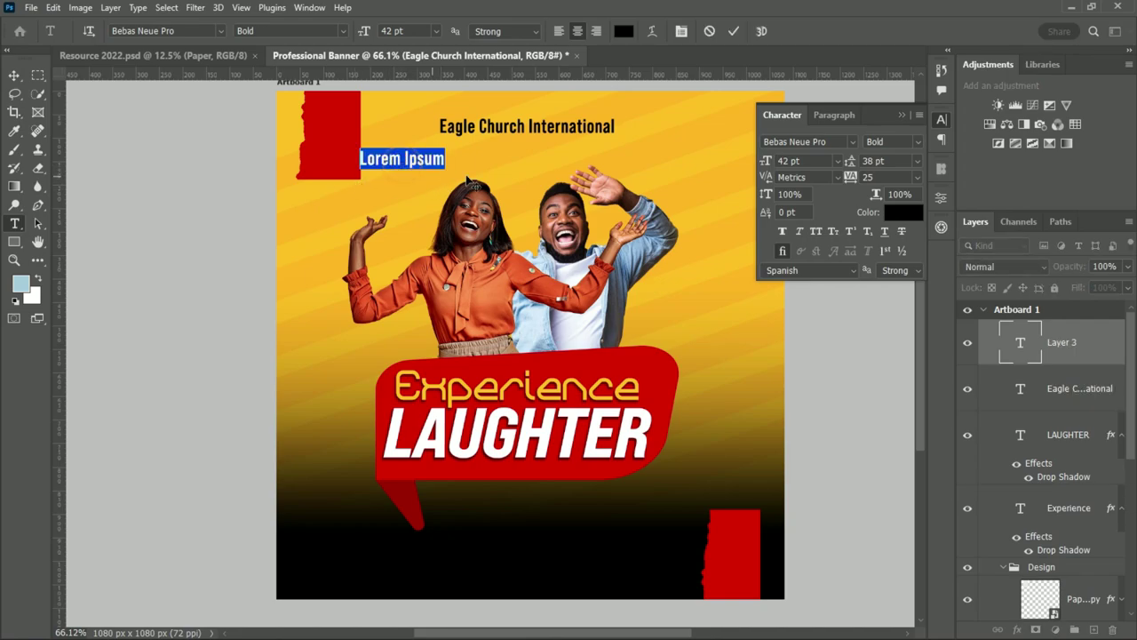
type("c")
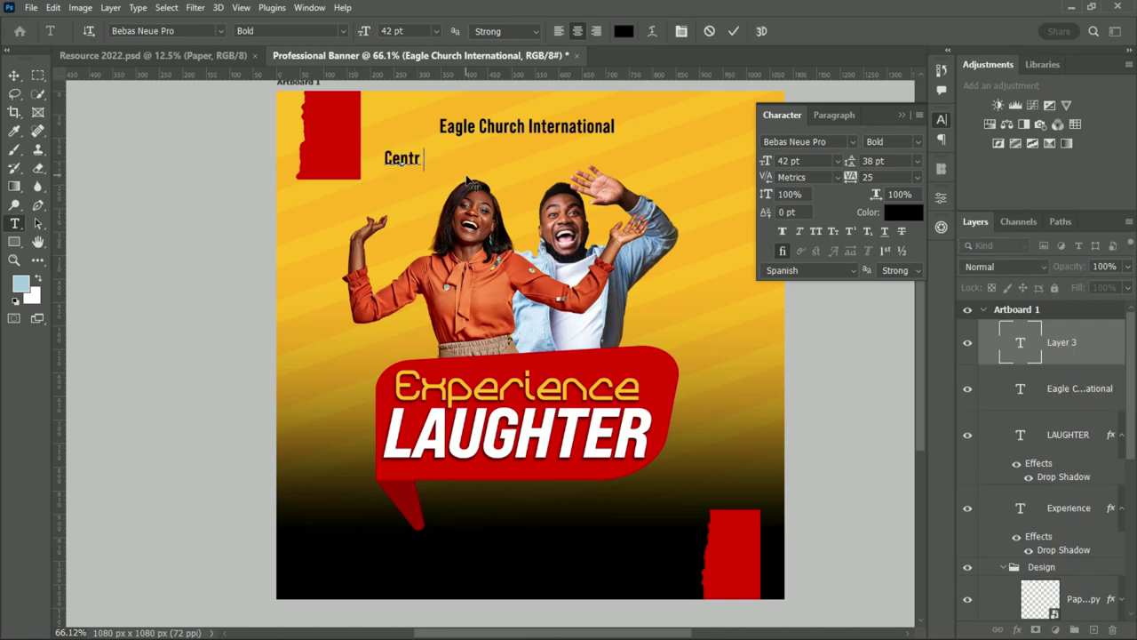
type("f Exce")
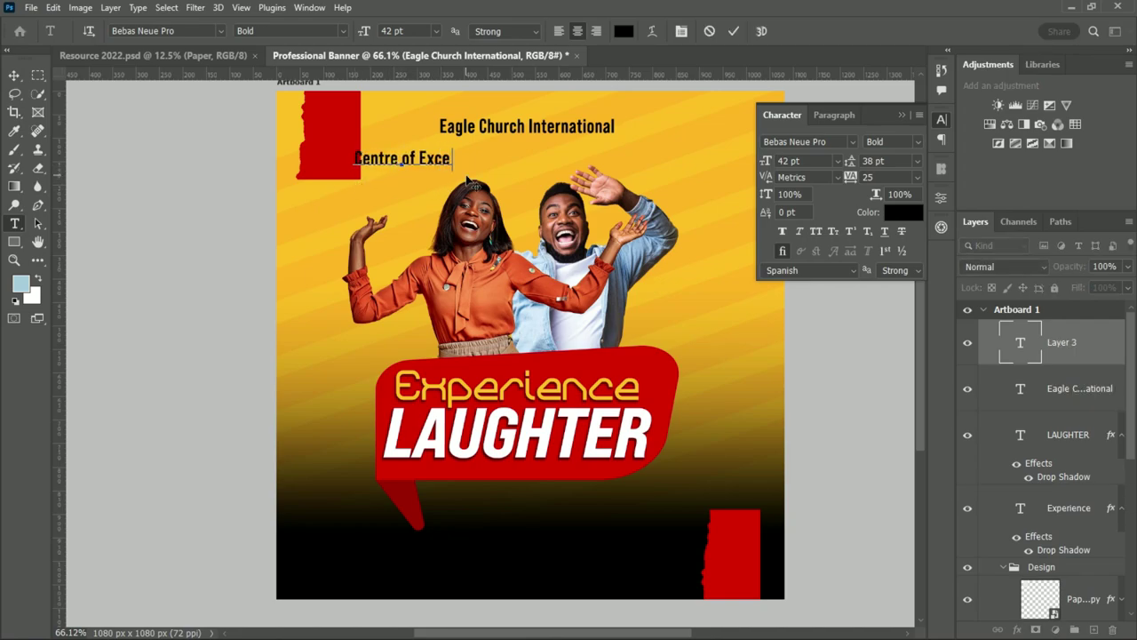
type("llecnt")
left_click(14, 75)
left_click_drag(393, 170, 519, 161)
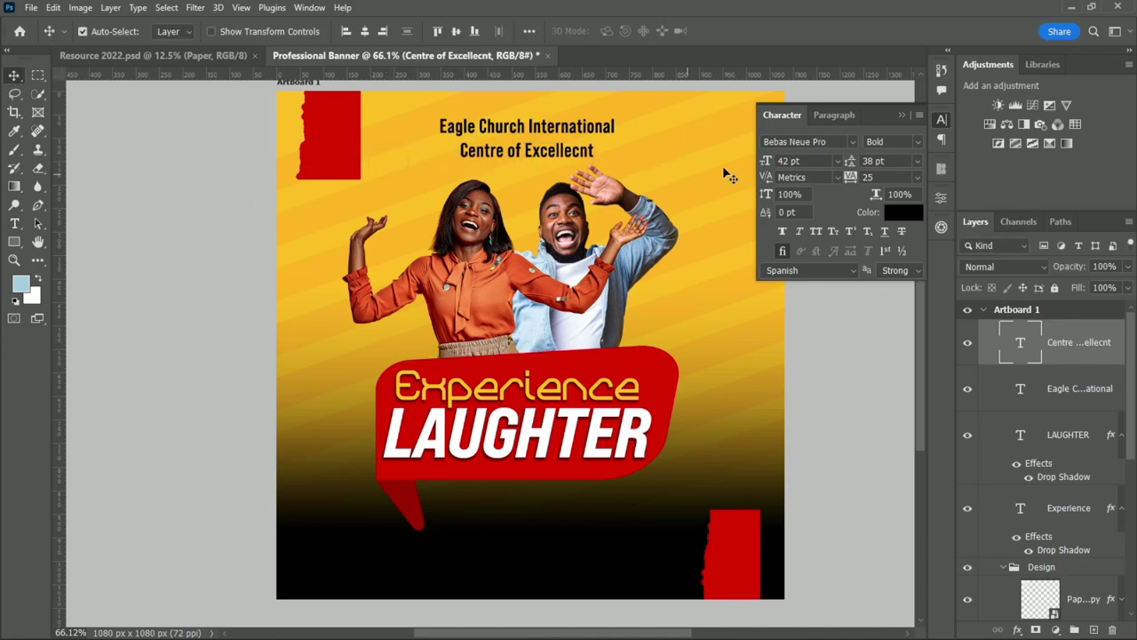
Make the subtitle white, 30 pt with tracking 200, tucked just under the heading
left_click(893, 141)
left_click(940, 131)
left_click(904, 211)
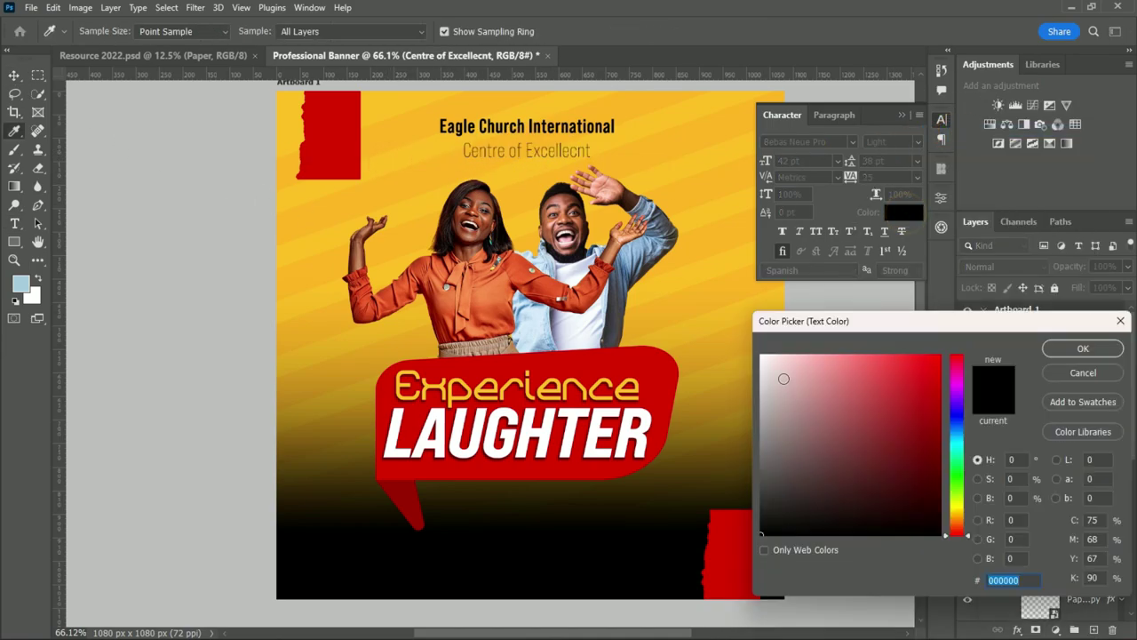
left_click(766, 365)
left_click(1085, 346)
left_click(837, 161)
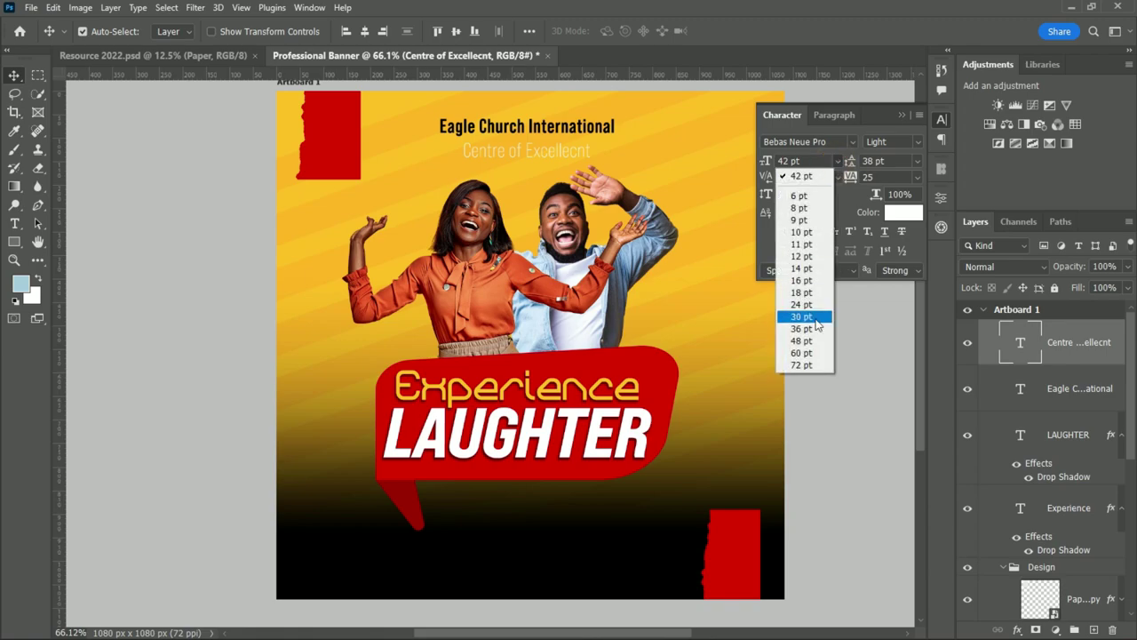
left_click(799, 311)
left_click(917, 177)
left_click(889, 365)
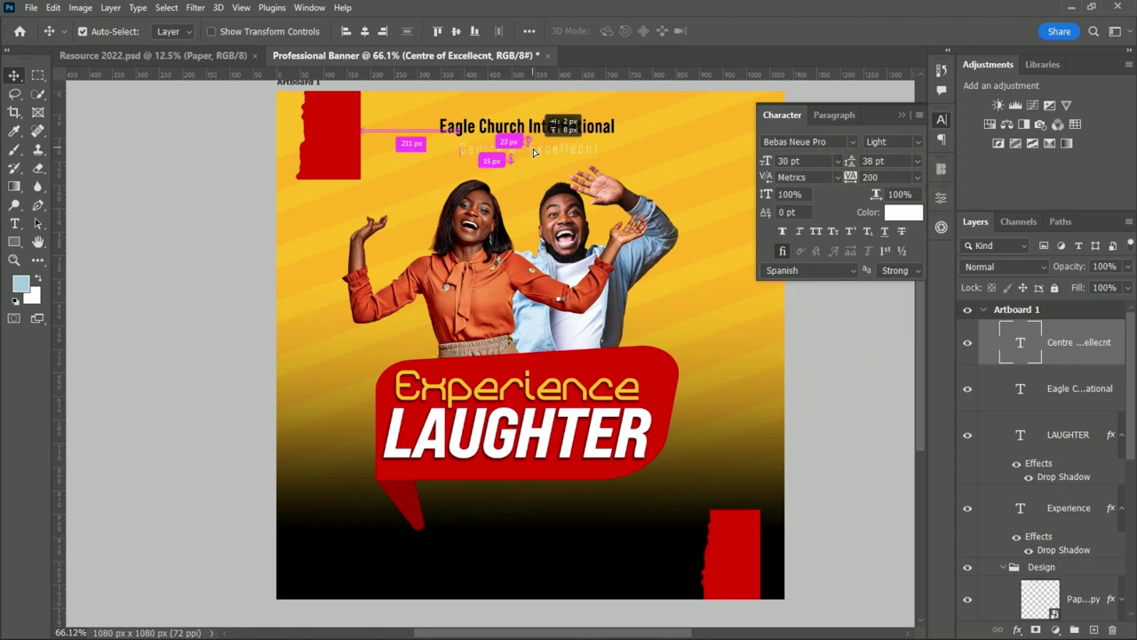
left_click_drag(536, 164, 535, 154)
Change the subtitle's font style to Bebas Neue Pro Book
scroll(586, 191, "up", 3)
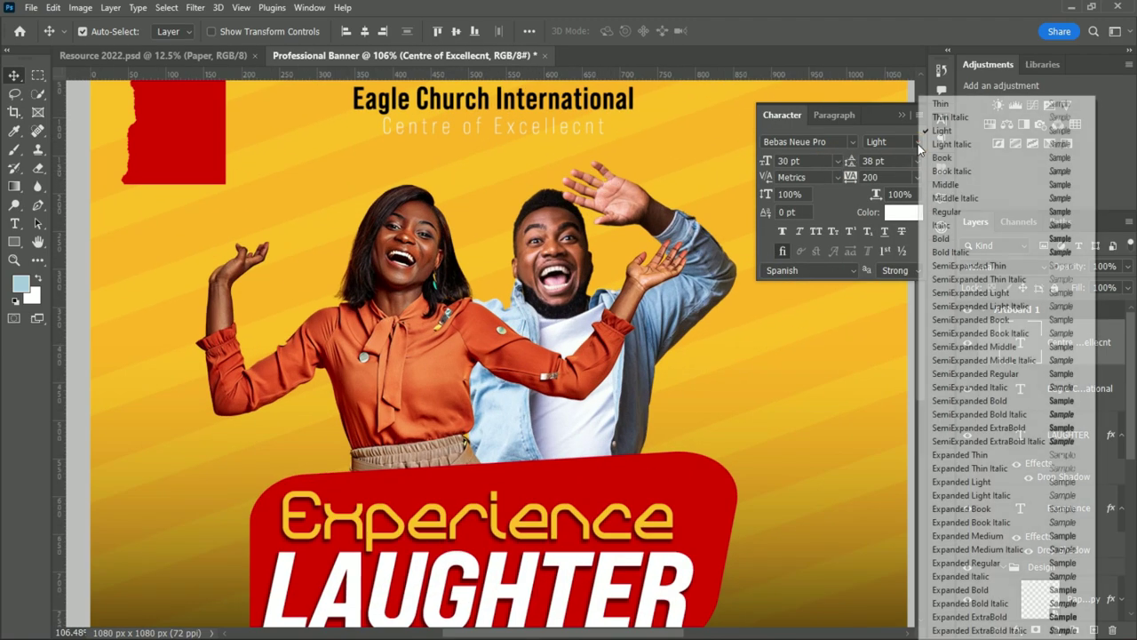
left_click(917, 141)
left_click(949, 158)
left_click(949, 158)
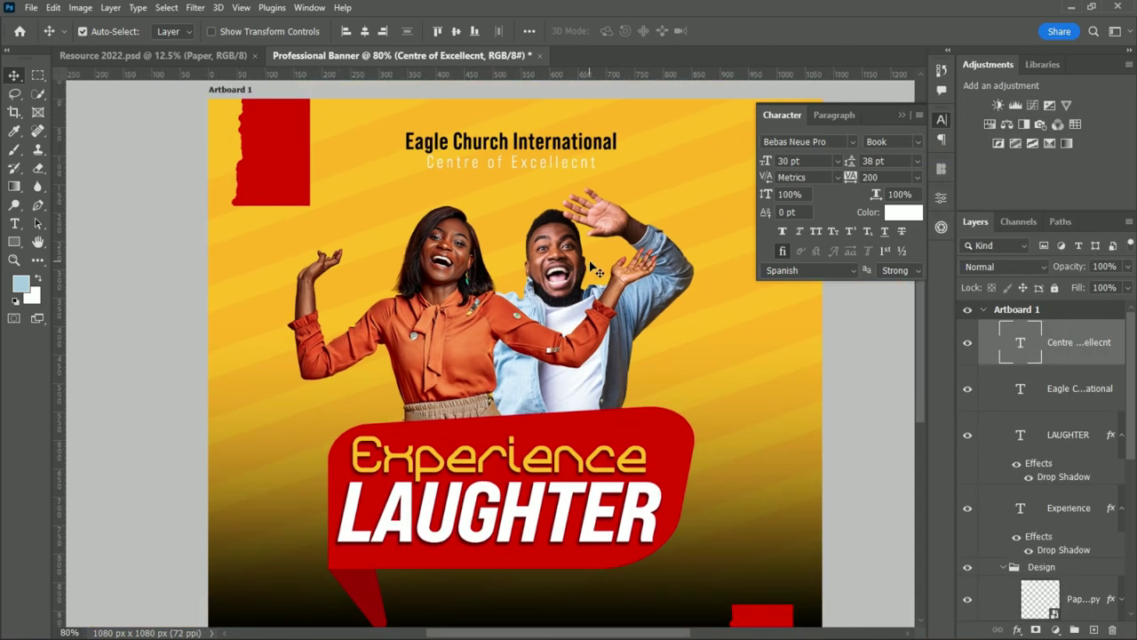
scroll(538, 290, "down", 2)
scroll(613, 271, "down", 1)
scroll(624, 251, "down", 2)
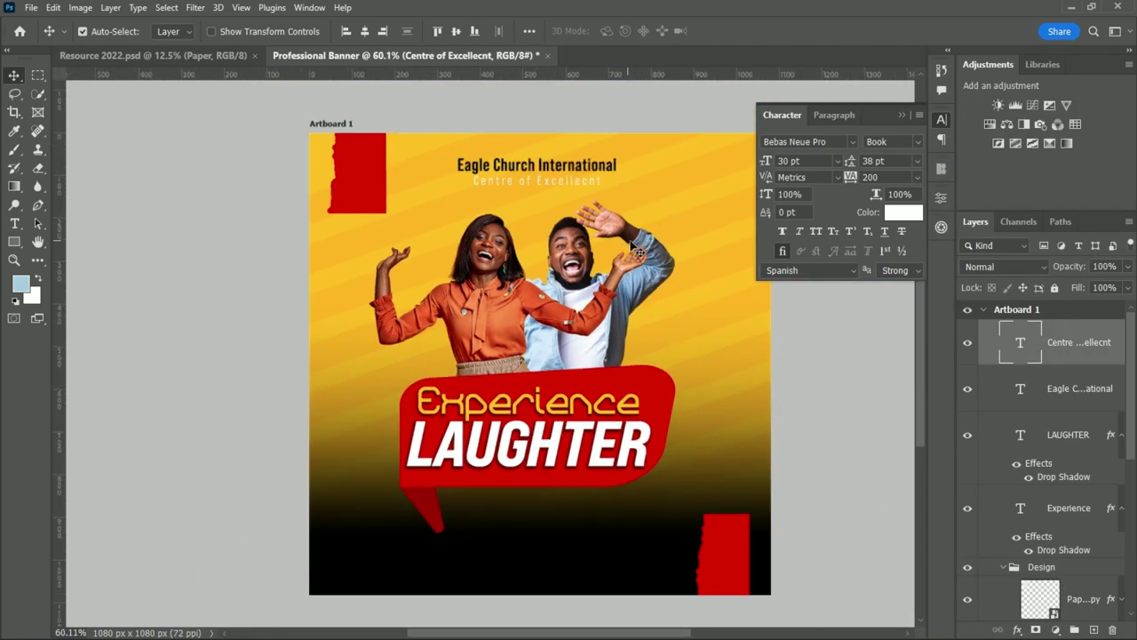
left_click(903, 116)
scroll(545, 432, "up", 1)
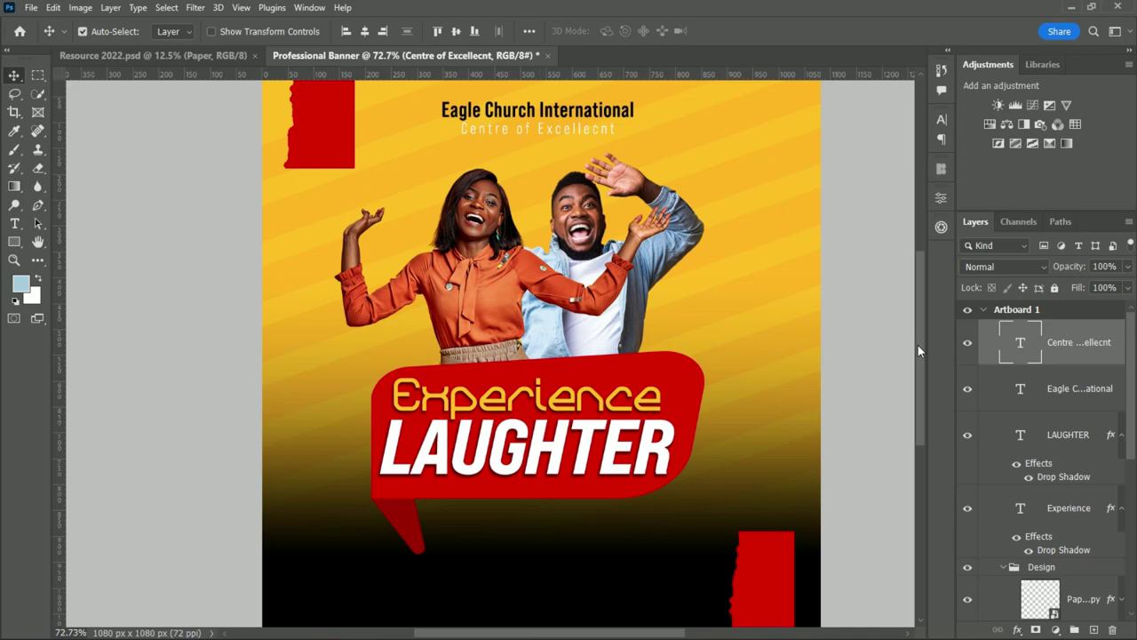
scroll(918, 350, "down", 2)
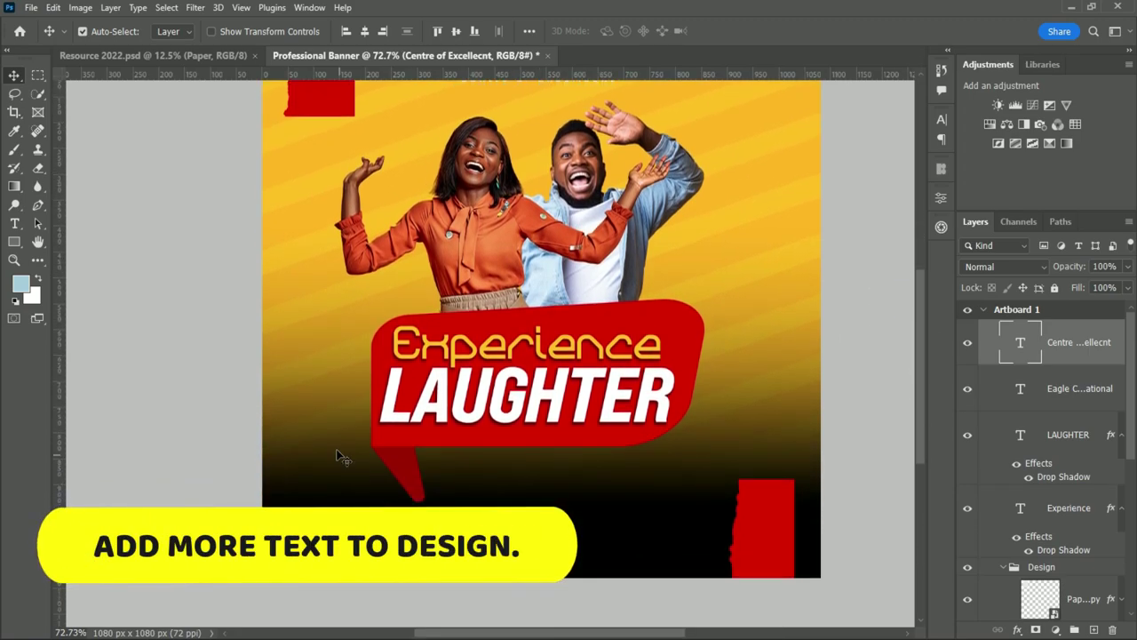
Add a centred street address line below the bubble in the Middle font style
left_click(14, 223)
left_click(586, 548)
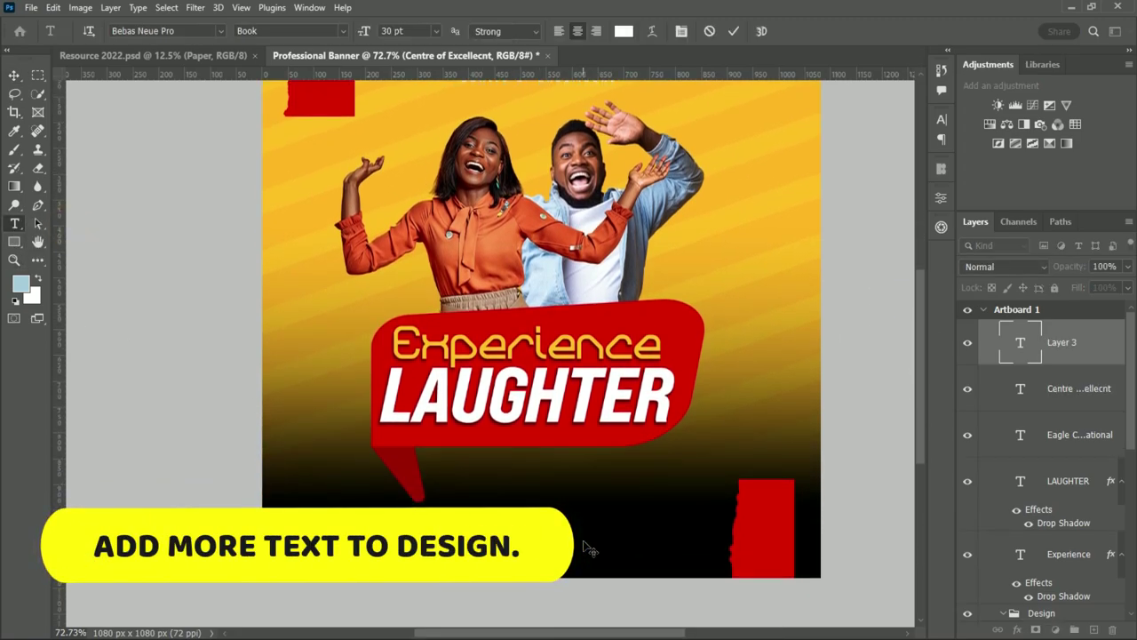
type("DEX LA")
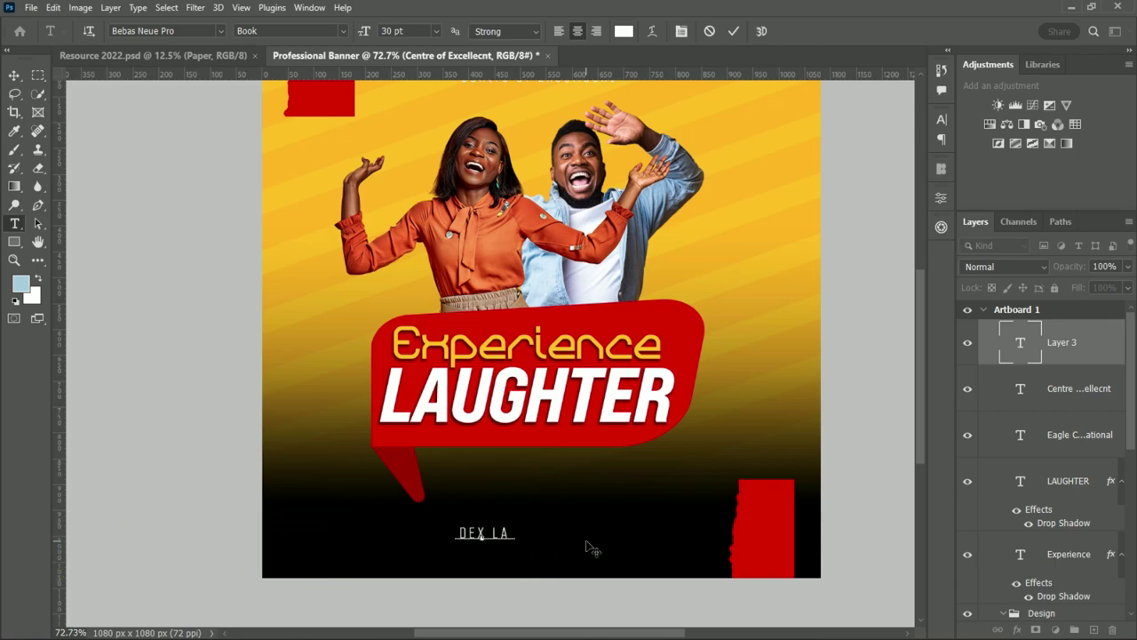
type("NE 22/40")
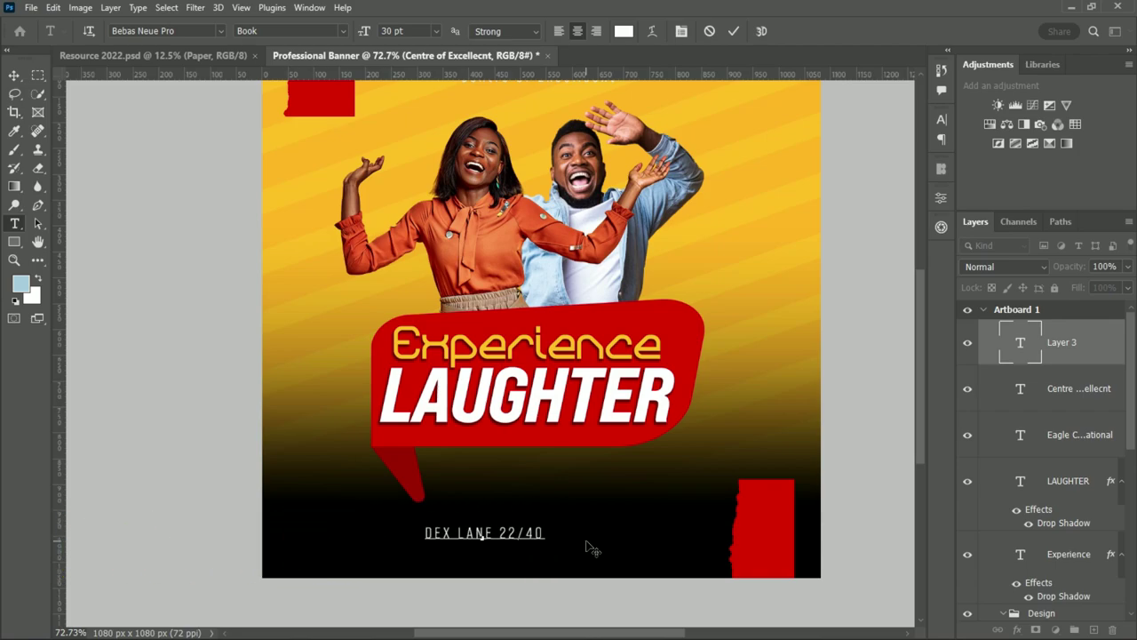
type(" DALLAS ")
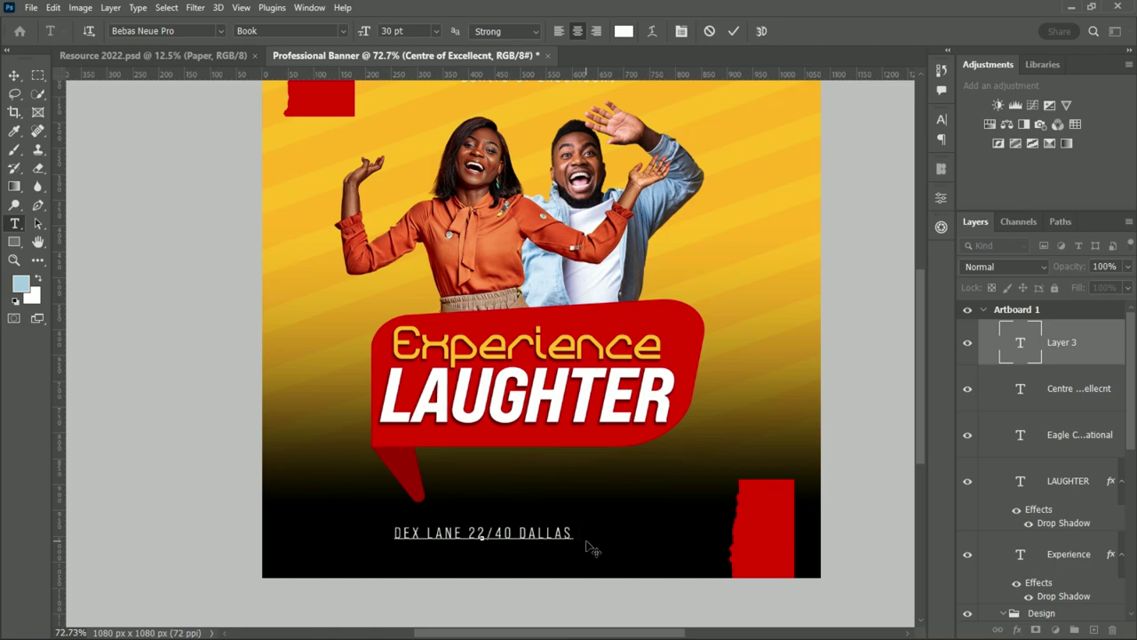
type("USA")
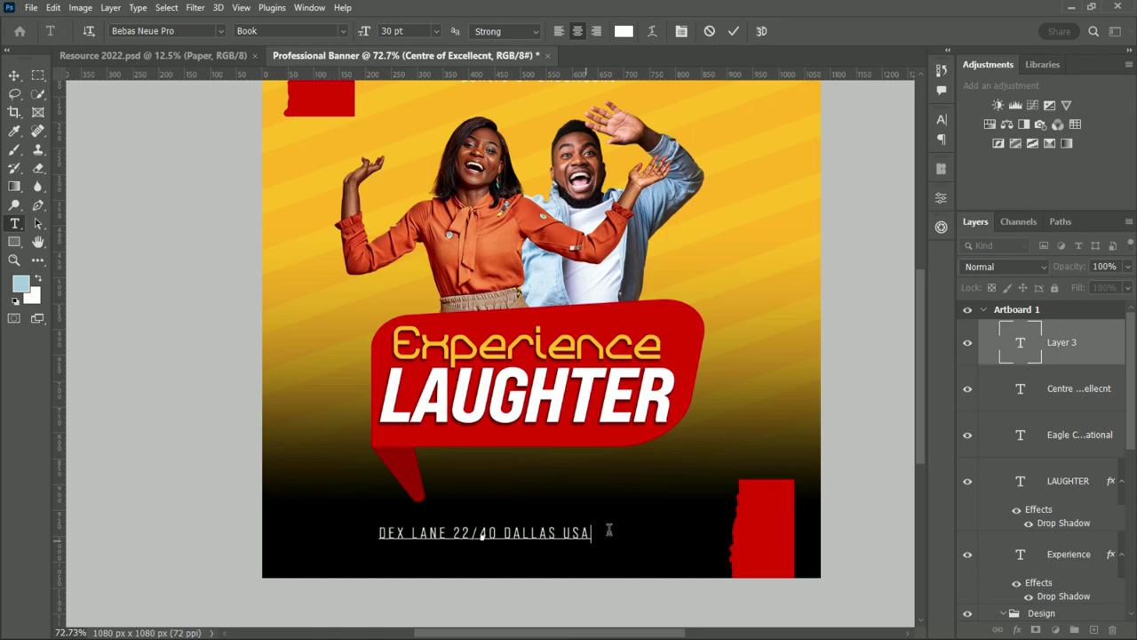
left_click(733, 31)
key("v")
left_click_drag(436, 534, 479, 527)
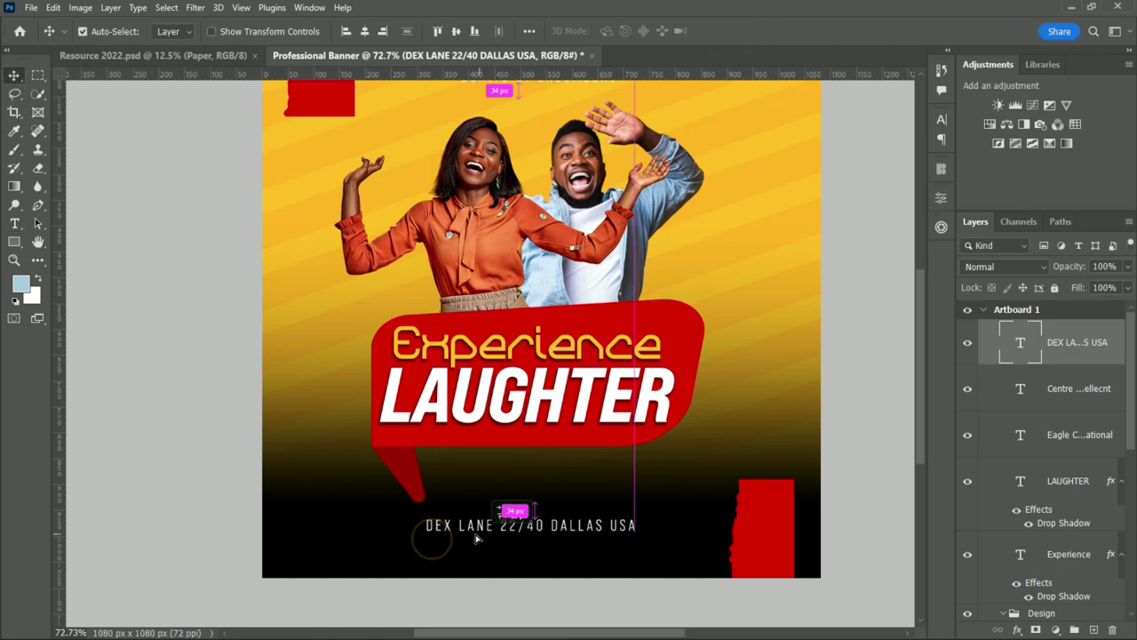
left_click(942, 124)
left_click(897, 145)
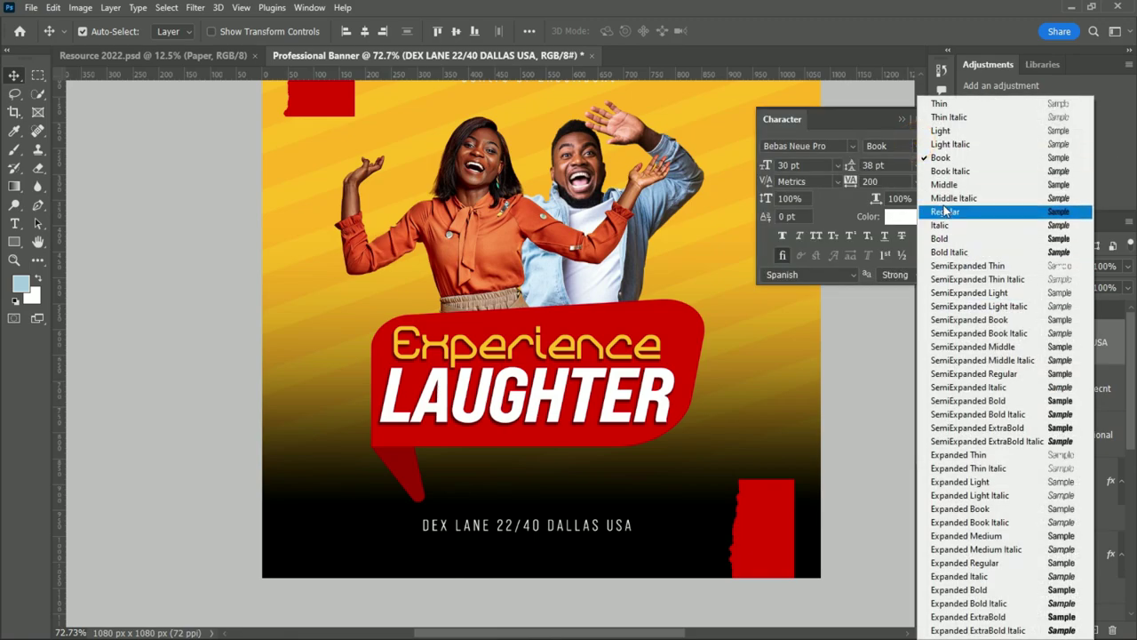
left_click(951, 183)
left_click(942, 124)
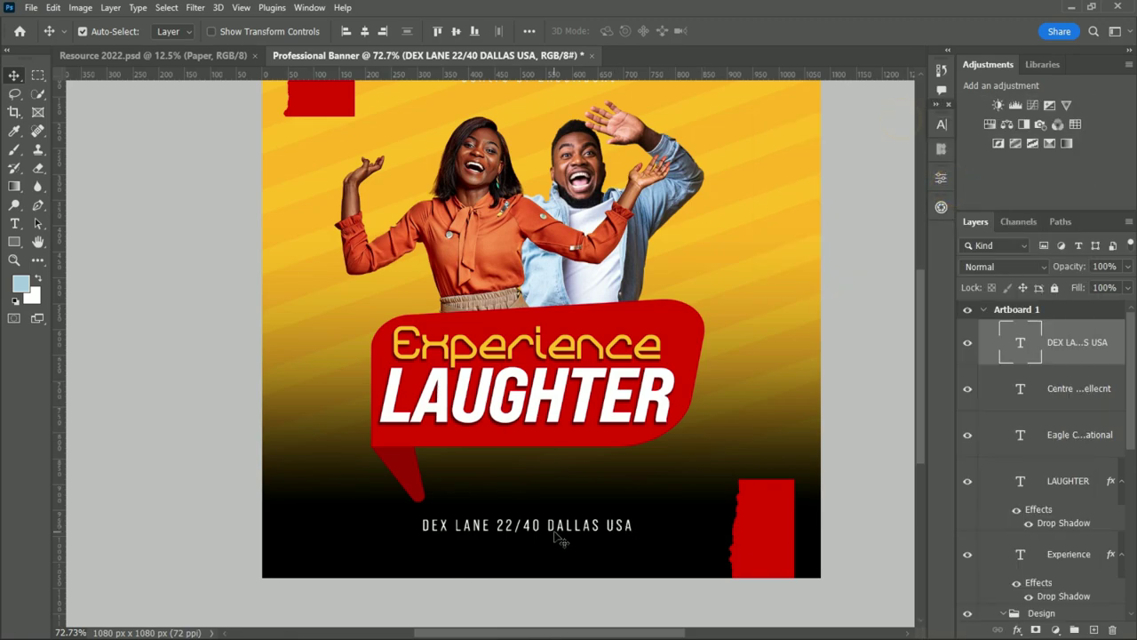
Duplicate the address line below and retype it as 'FOR MORE INFO CALL' plus the phone number
left_click_drag(548, 533, 560, 548)
double_click(560, 548)
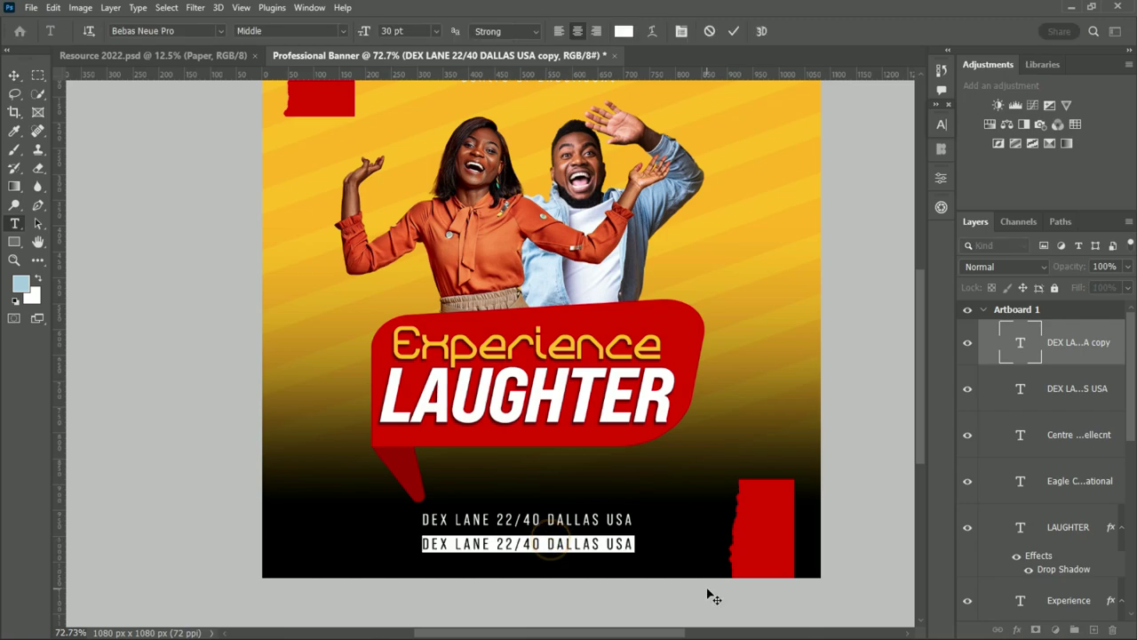
type("FOR MORE INFO ")
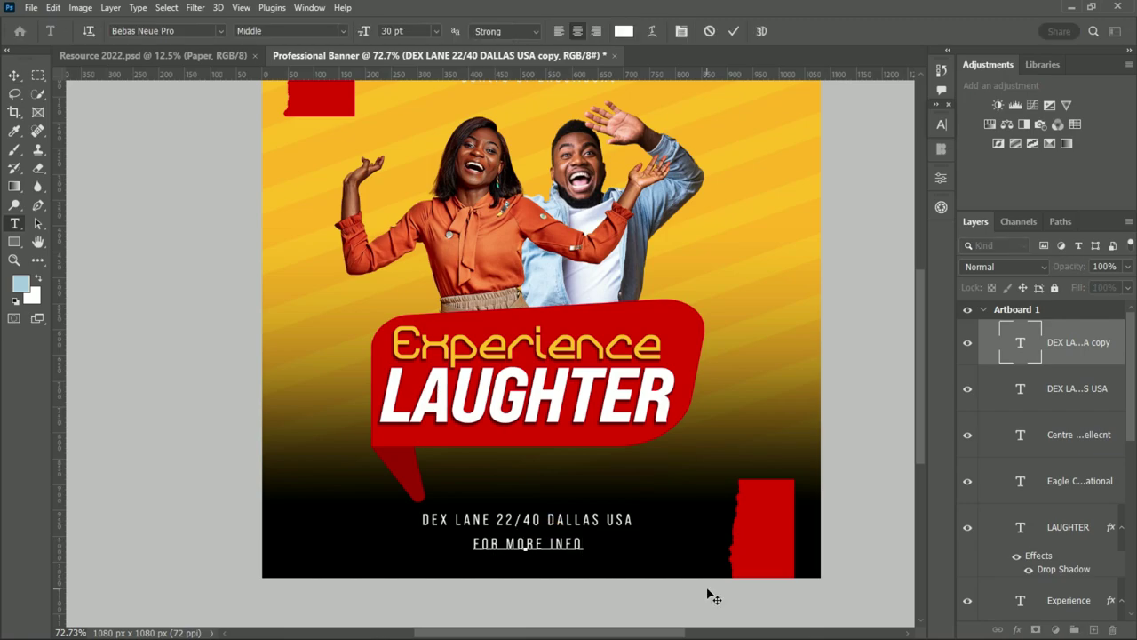
type("CALL 01")
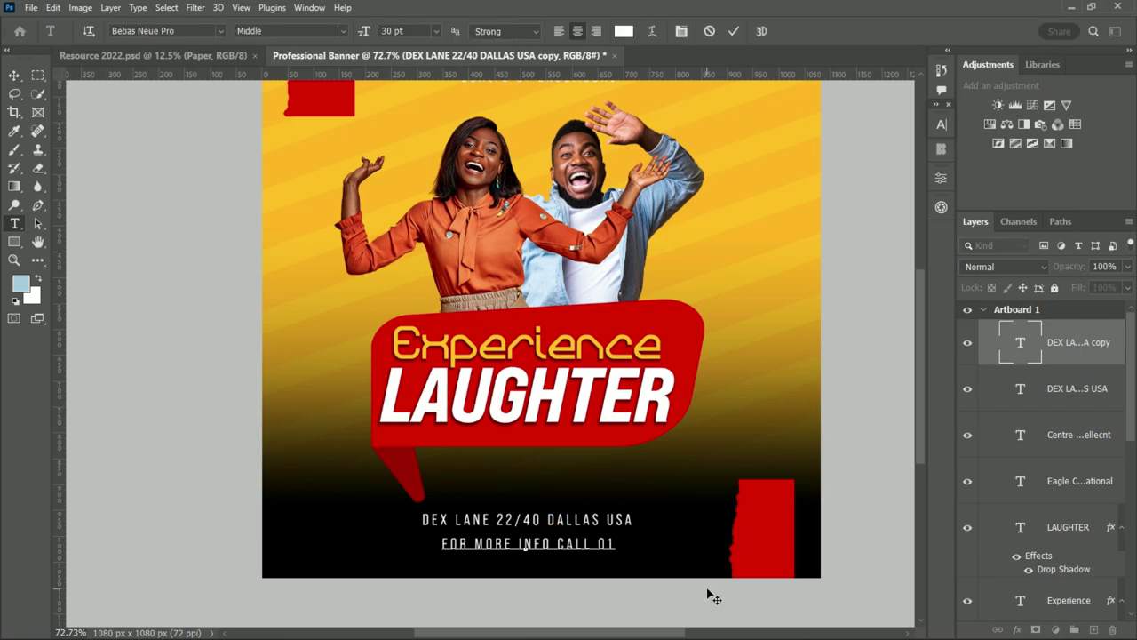
type("1 12")
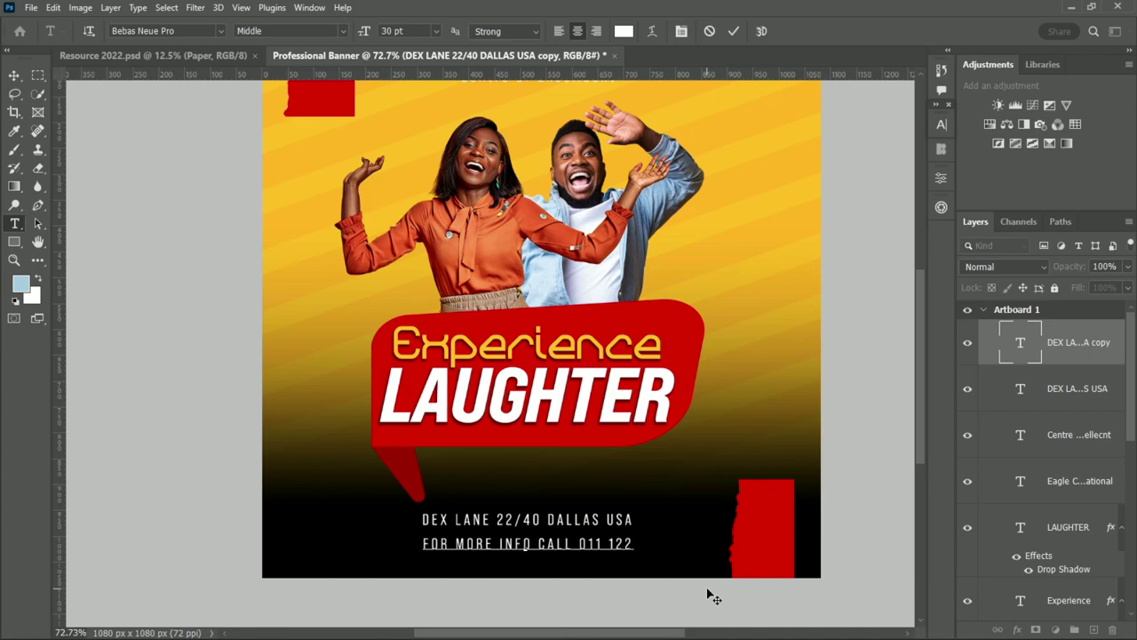
type("3456789")
key("ctrl+Return")
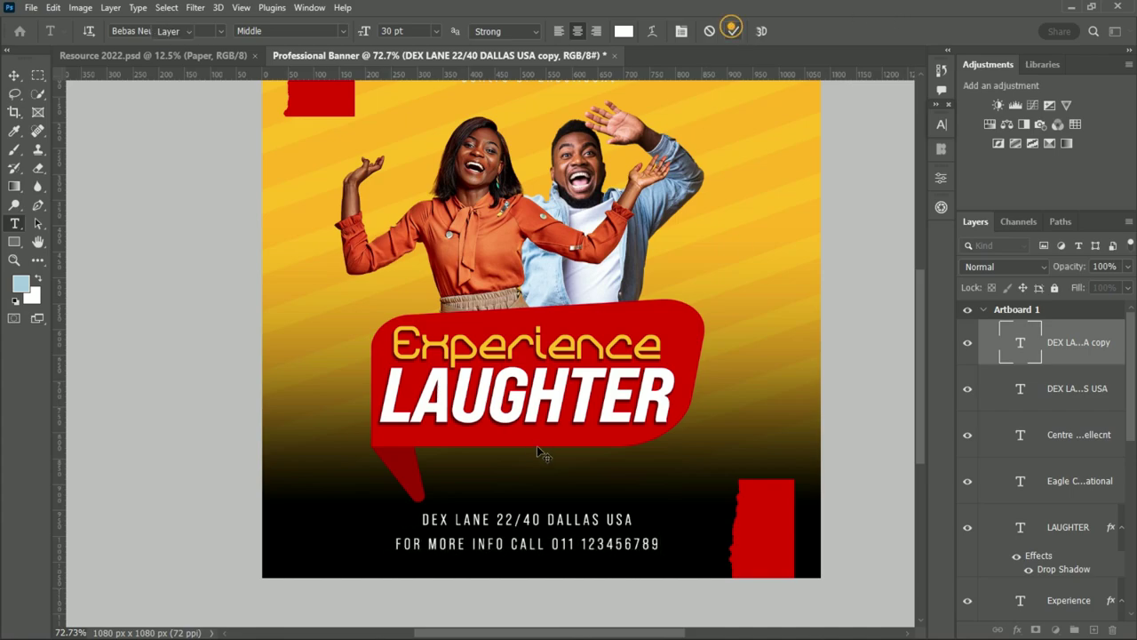
key("v")
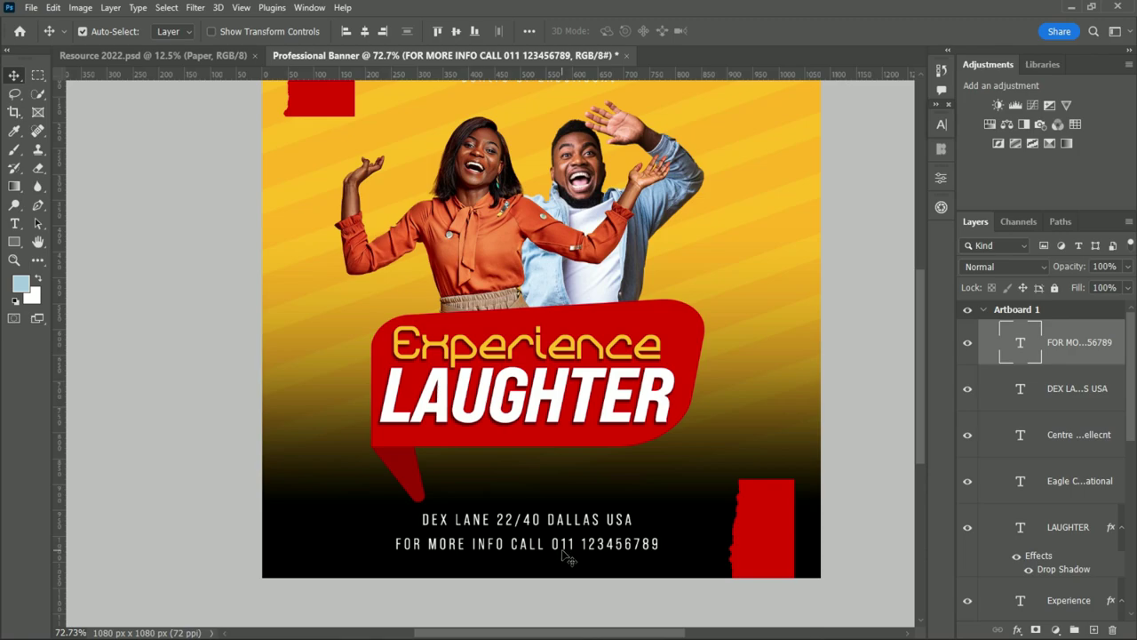
Make the white contact line Bold
left_click(942, 124)
left_click(903, 216)
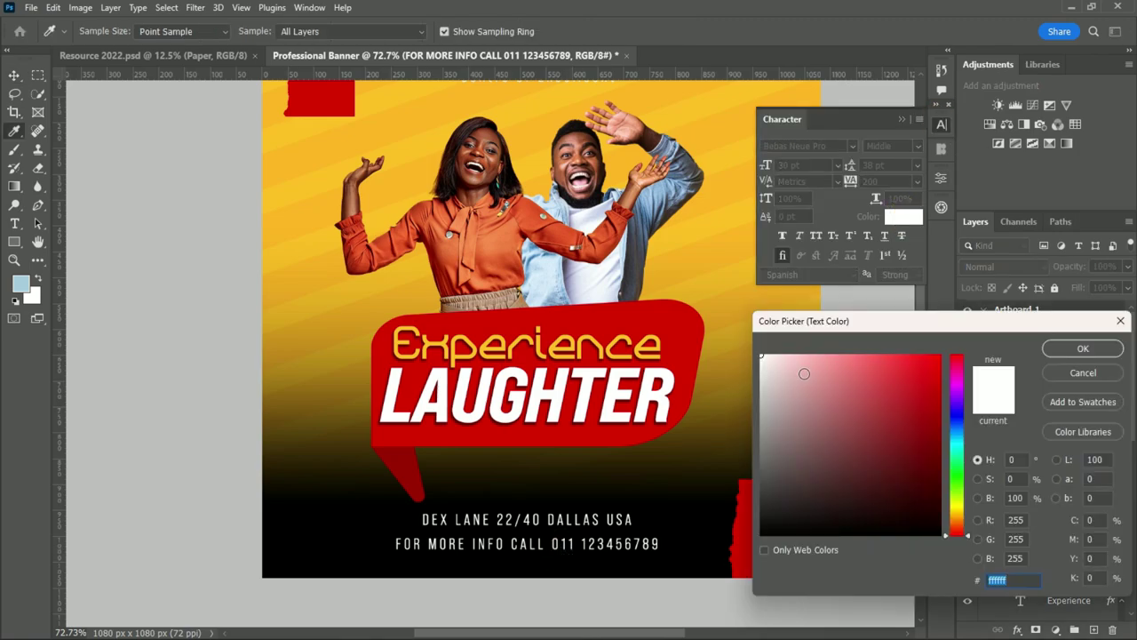
left_click(1086, 349)
left_click(891, 145)
left_click(945, 237)
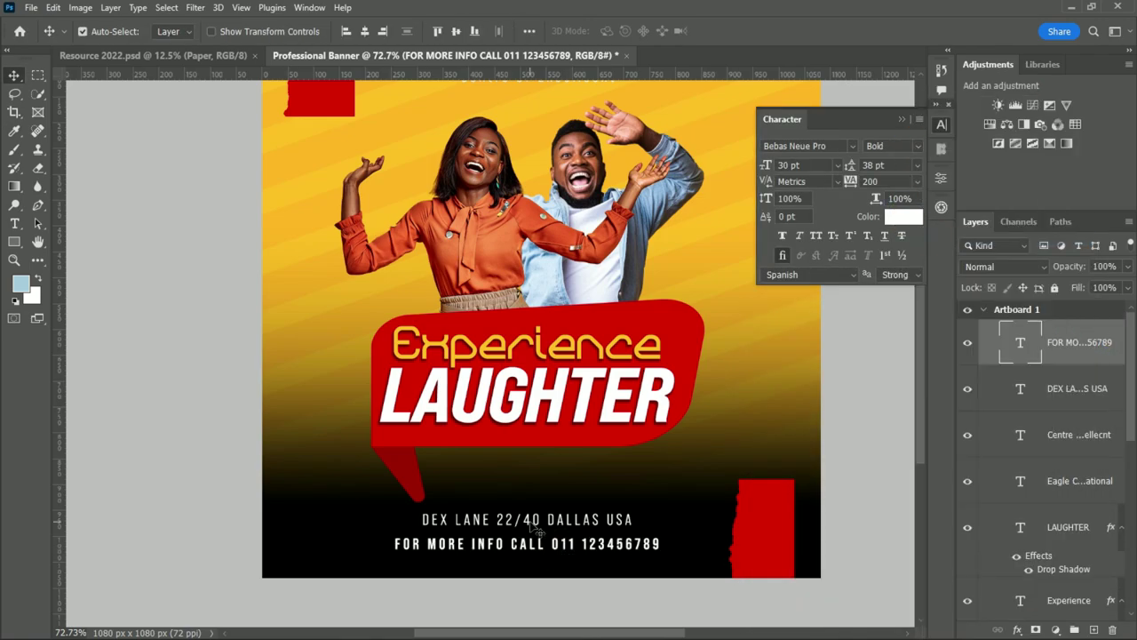
Enlarge the address line to 36 pt and set it to Bold
key("alt+[")
left_click(917, 166)
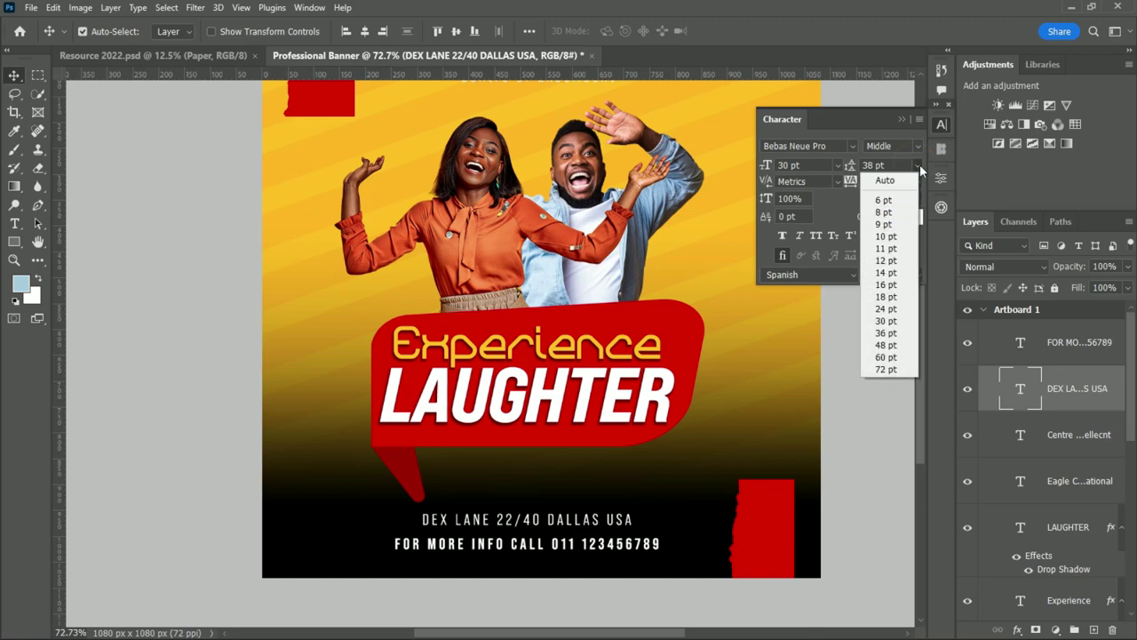
left_click(837, 165)
left_click(799, 335)
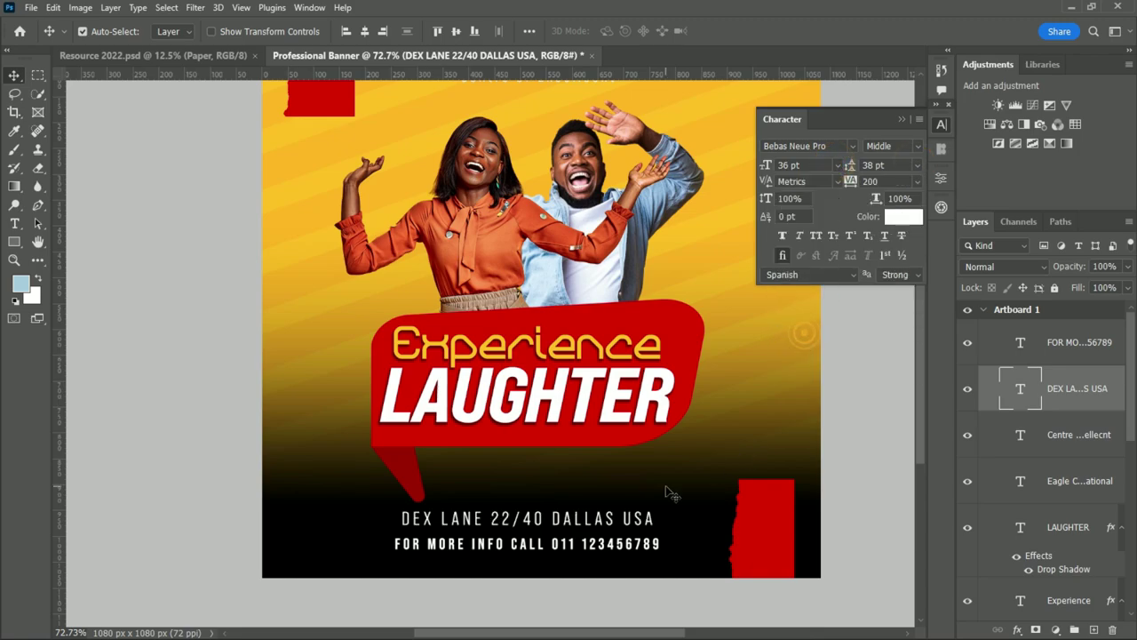
left_click(918, 145)
left_click(945, 237)
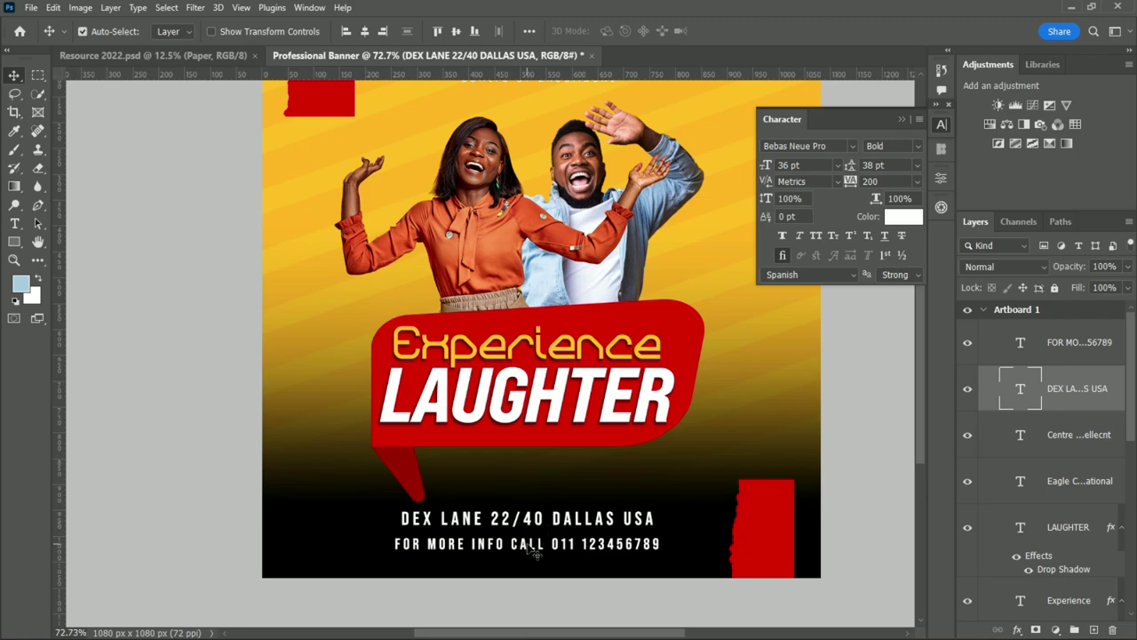
scroll(613, 511, "down", 1)
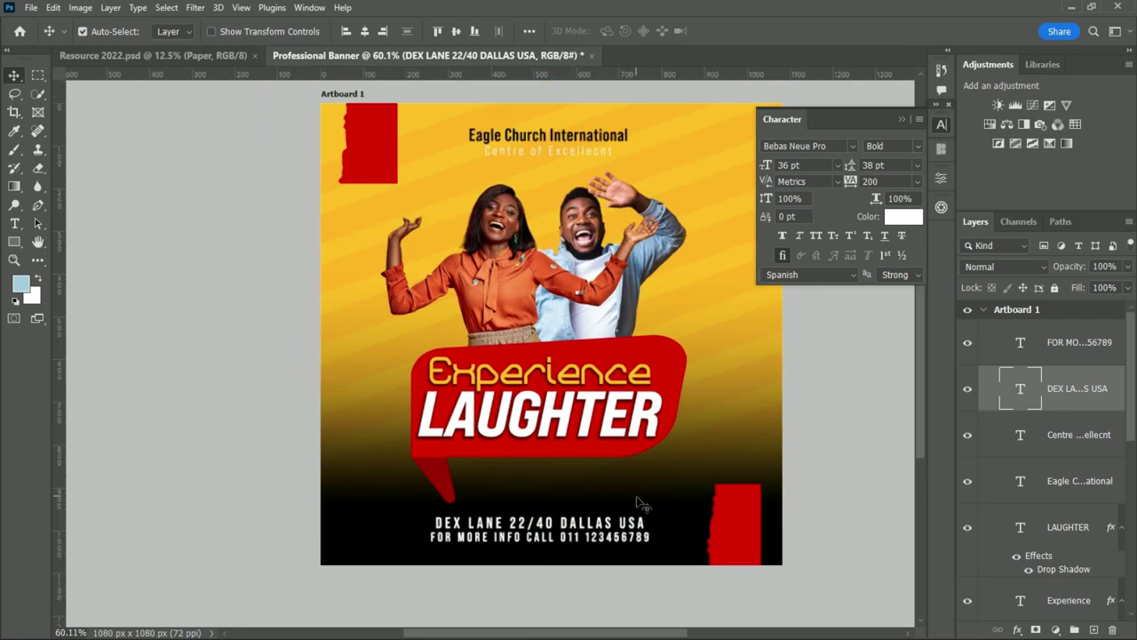
left_click(584, 535)
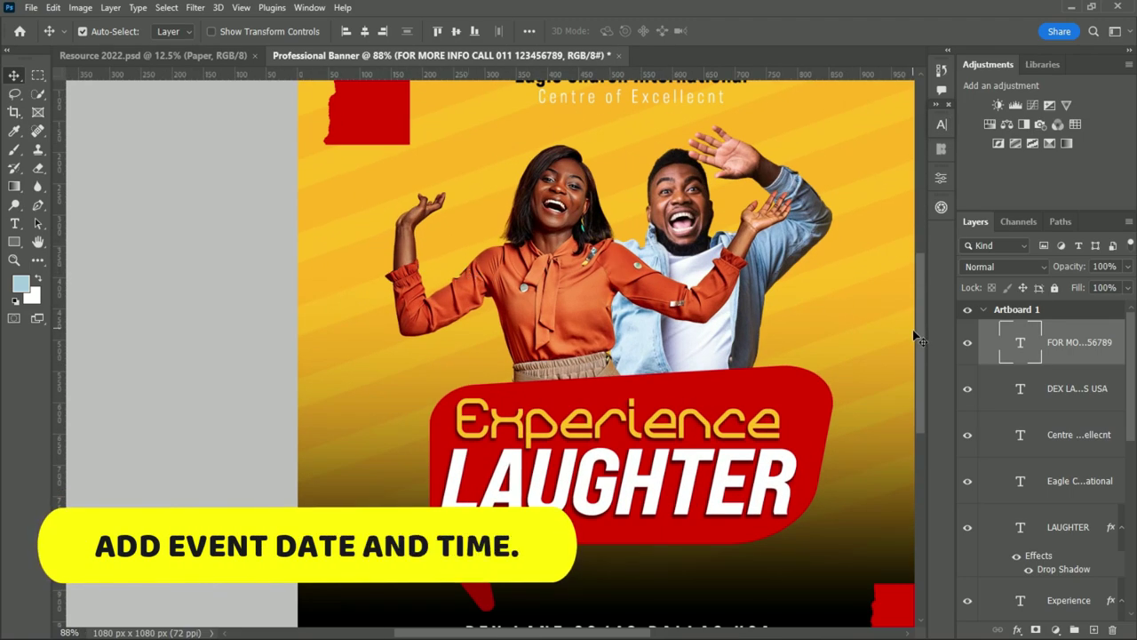
Add a white SUNDAY text line on the top red shape with letter spacing 0
scroll(917, 337, "up", 4)
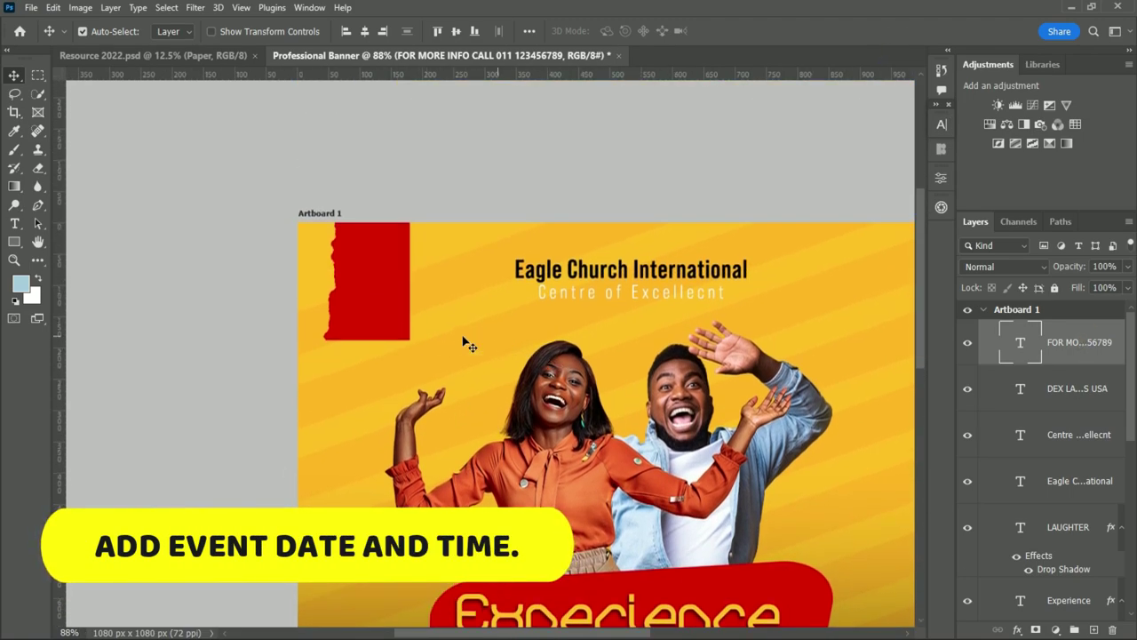
key("t")
left_click(331, 386)
type("S")
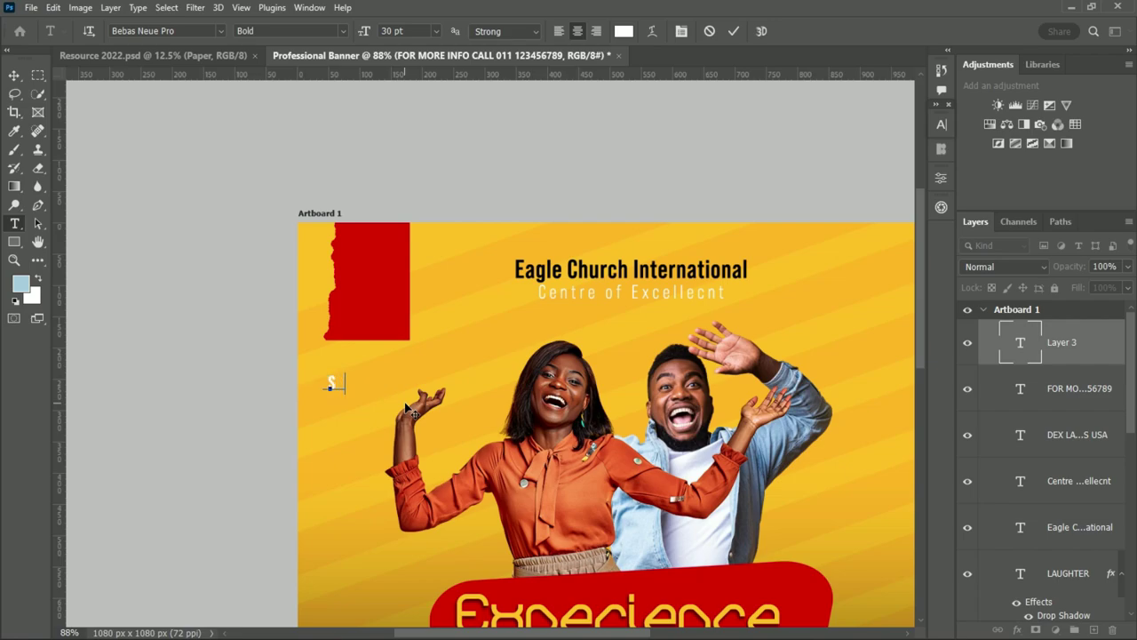
type("UNDAY")
left_click(14, 75)
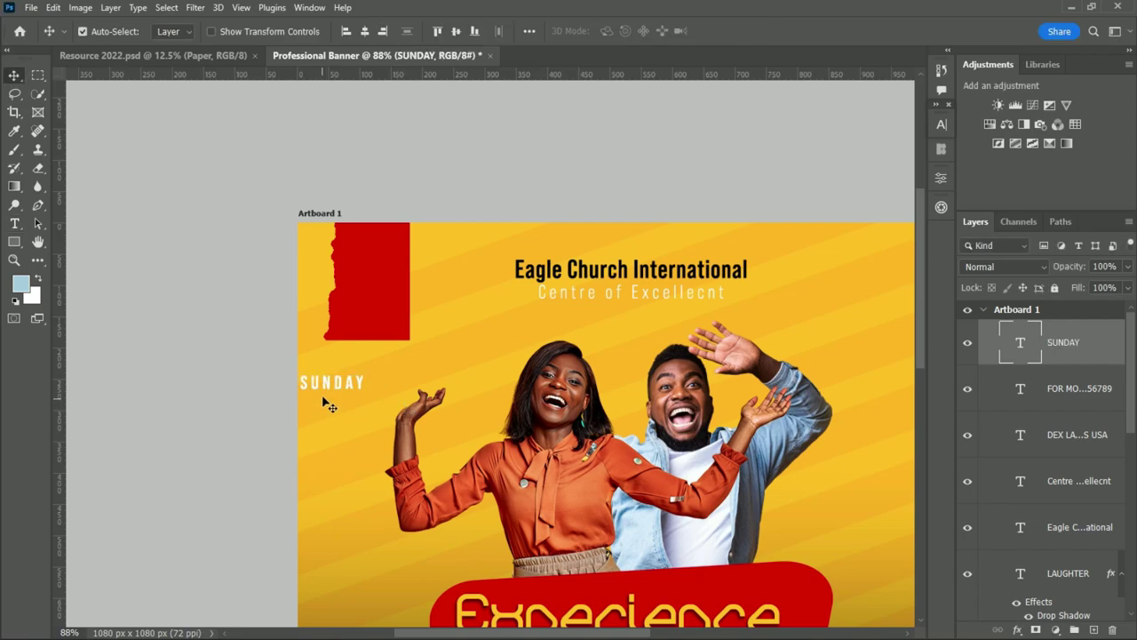
mouse_move(328, 404)
left_mouse_down()
mouse_move(372, 272)
mouse_move(361, 262)
left_mouse_up()
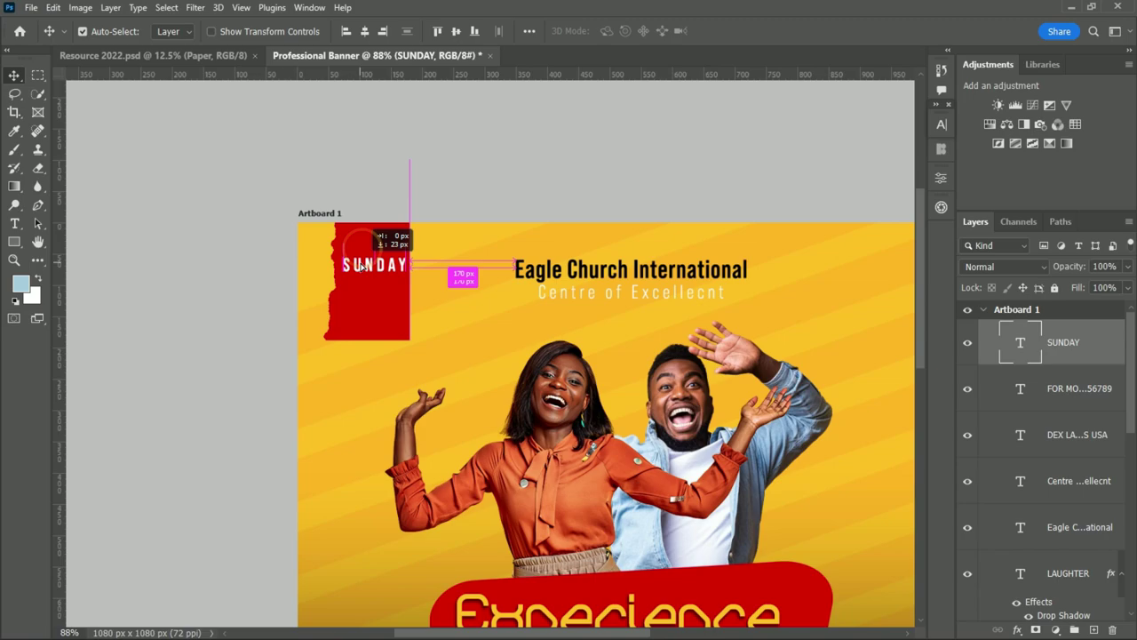
left_click(941, 124)
left_click(917, 182)
left_click(888, 273)
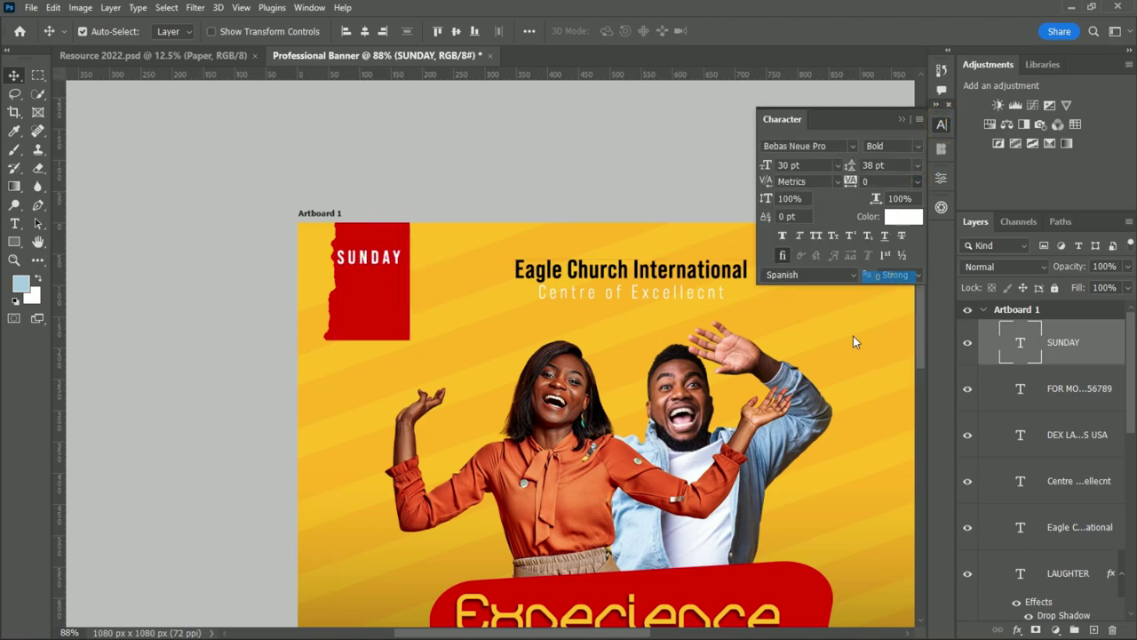
Duplicate SUNDAY just below as 25 in the Expanded ExtraBold Italic style
left_click_drag(373, 265, 367, 283)
double_click(367, 282)
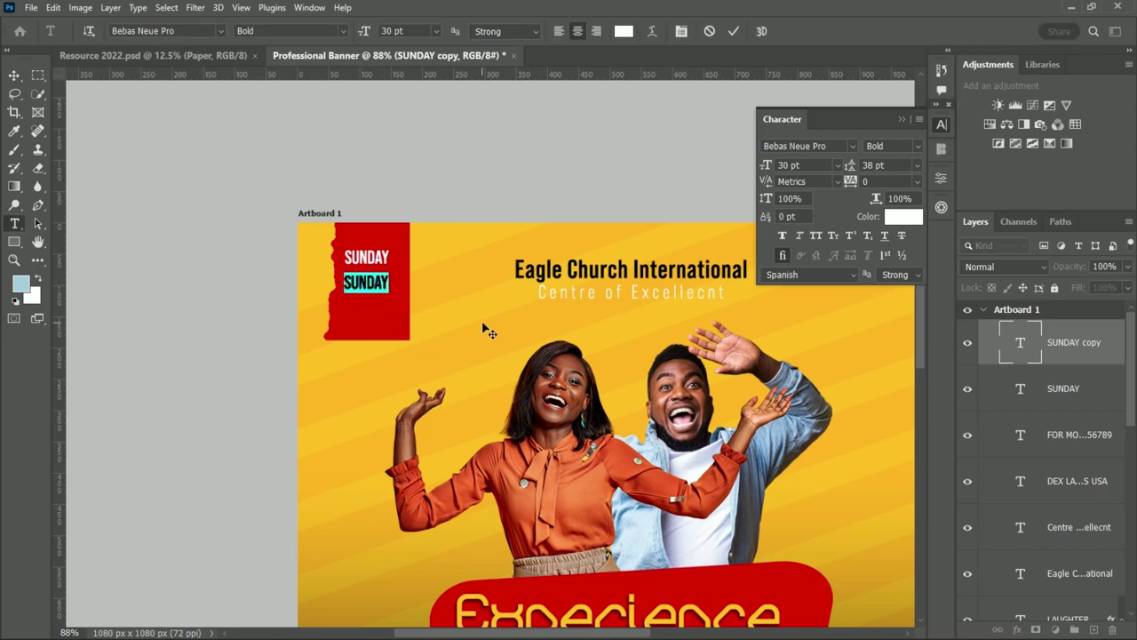
type("25")
left_click(733, 31)
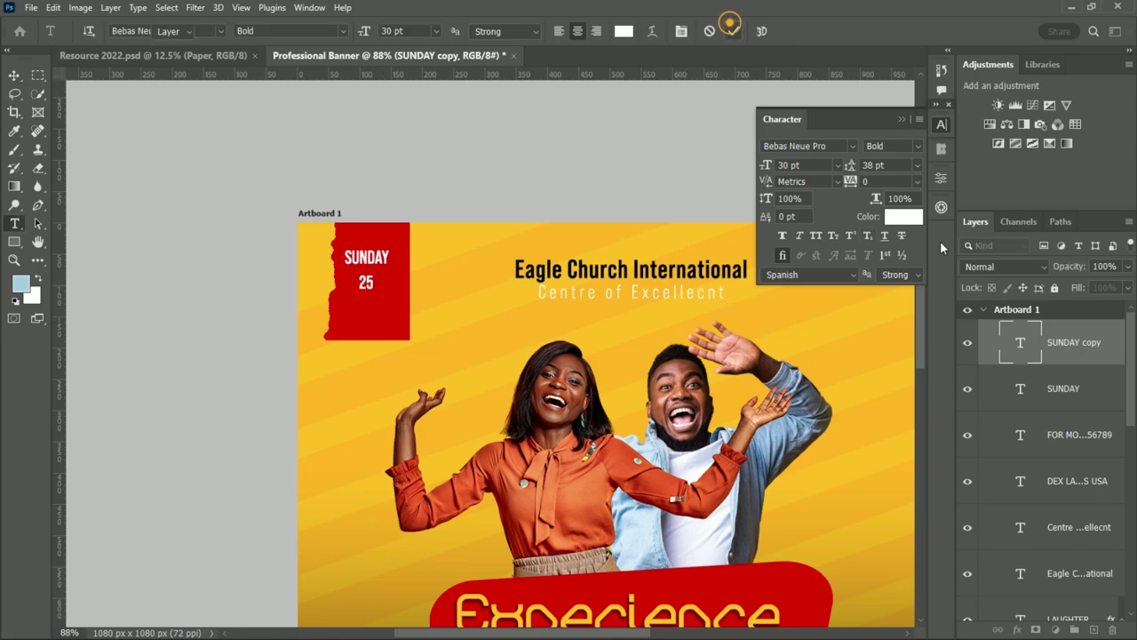
left_click(917, 145)
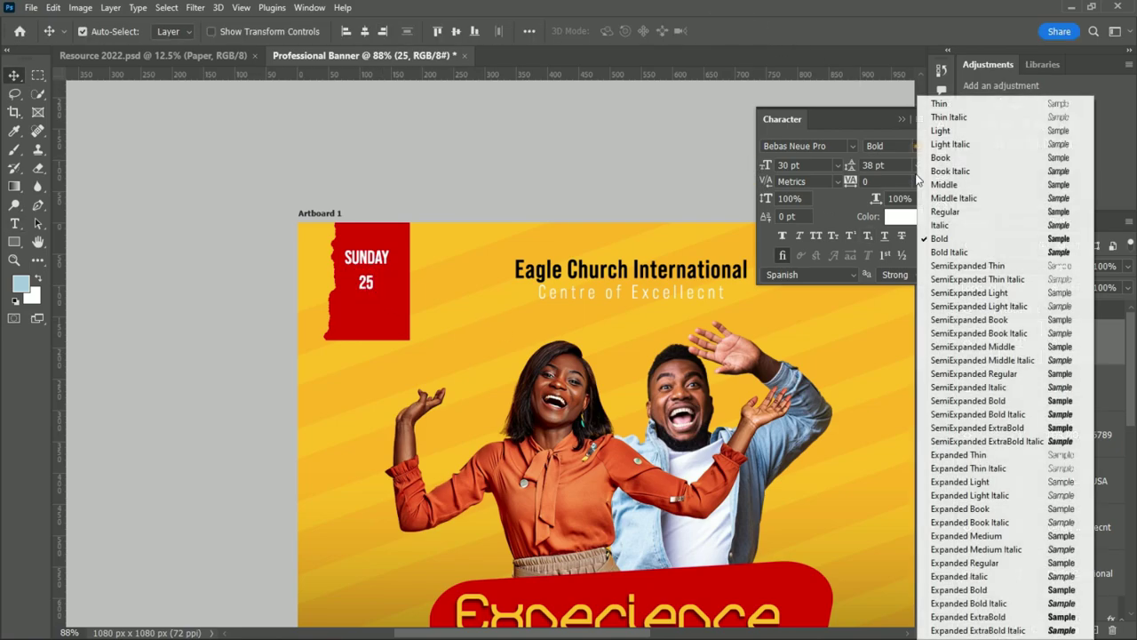
left_click(1009, 631)
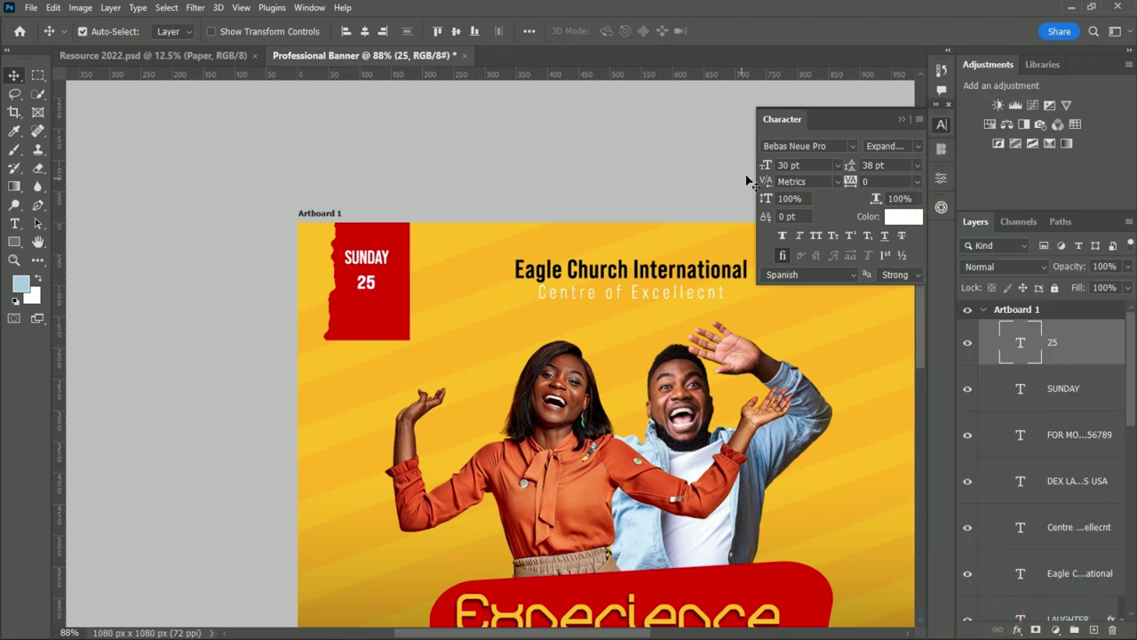
Enlarge 25, place it under SUNDAY, and retype a smaller copy as DEC
left_click_drag(762, 169, 764, 165)
left_click_drag(391, 286, 384, 325)
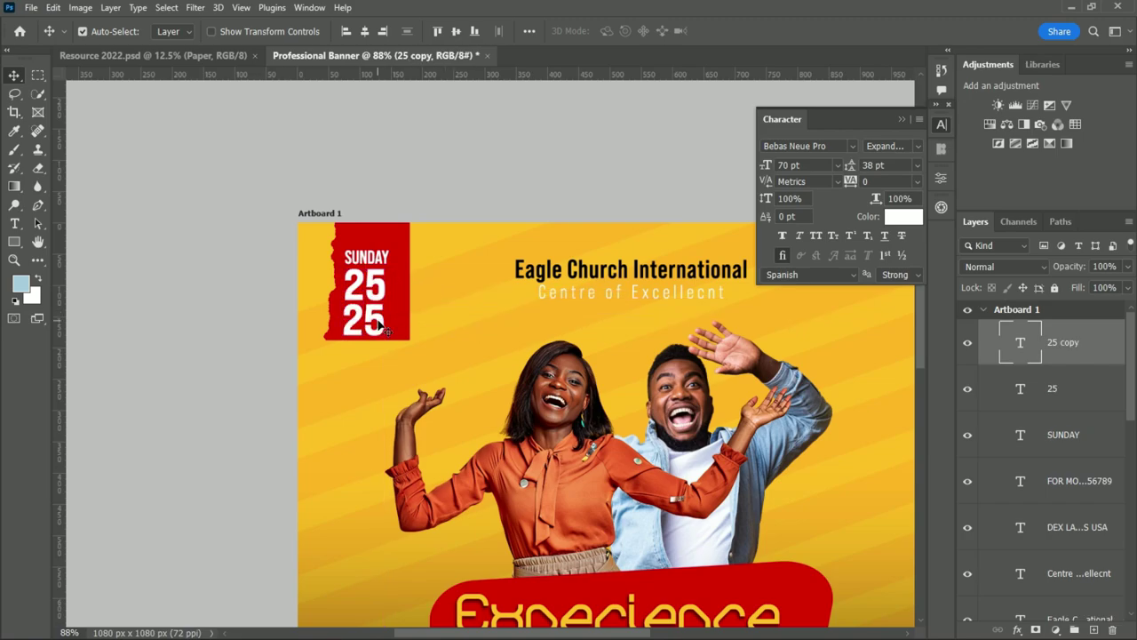
double_click(364, 319)
type("DEC")
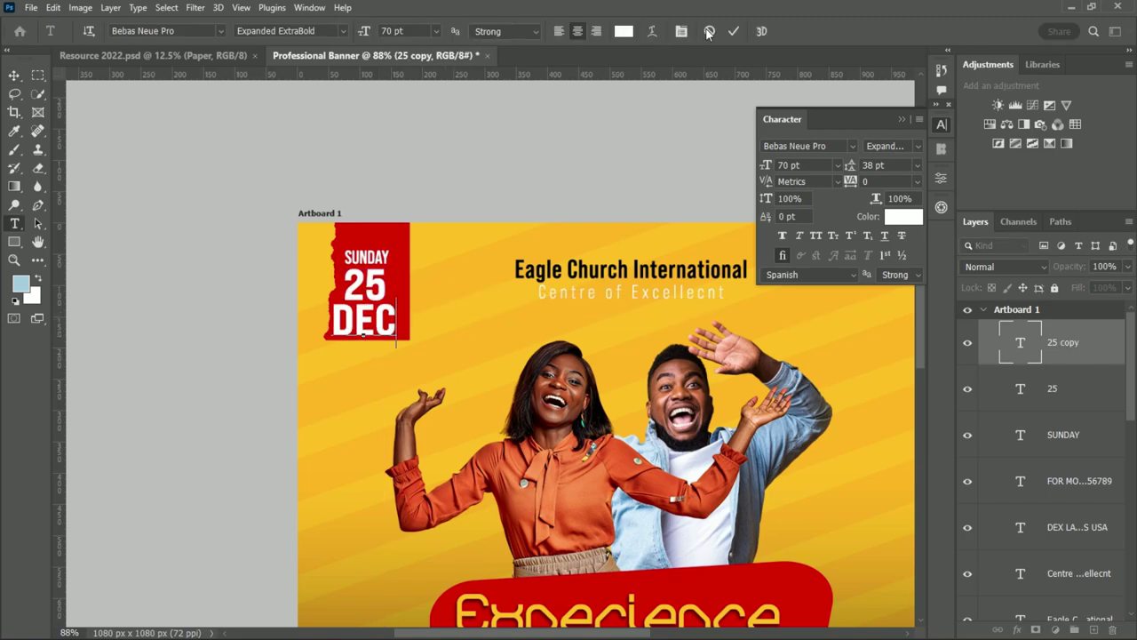
left_click(732, 31)
key("v")
left_click_drag(768, 171, 749, 169)
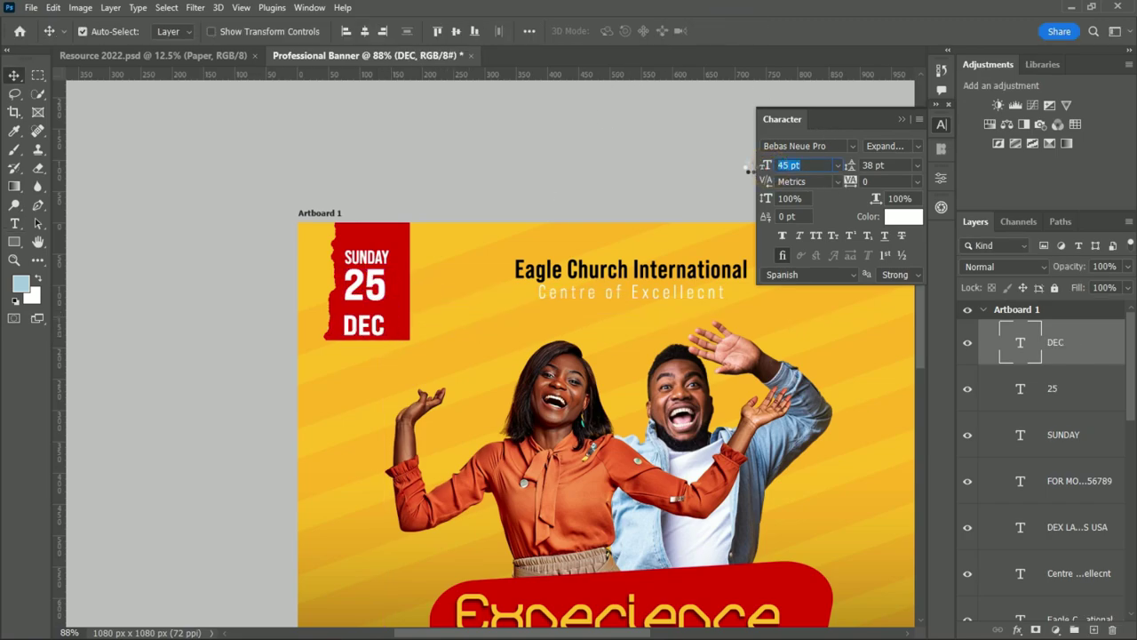
left_click_drag(343, 349, 342, 340)
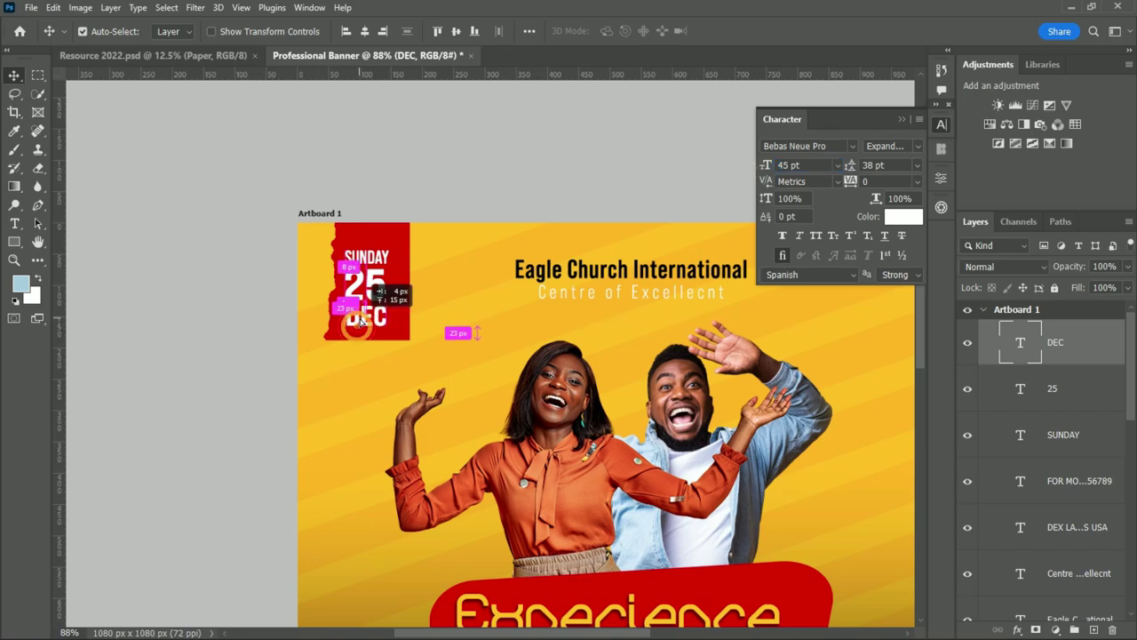
Enlarge 25 to 86 pt and DEC to 58 pt with -10 letter spacing
left_click(372, 260)
left_click(365, 284)
mouse_move(766, 167)
left_mouse_down()
mouse_move(783, 164)
mouse_move(770, 165)
left_mouse_up()
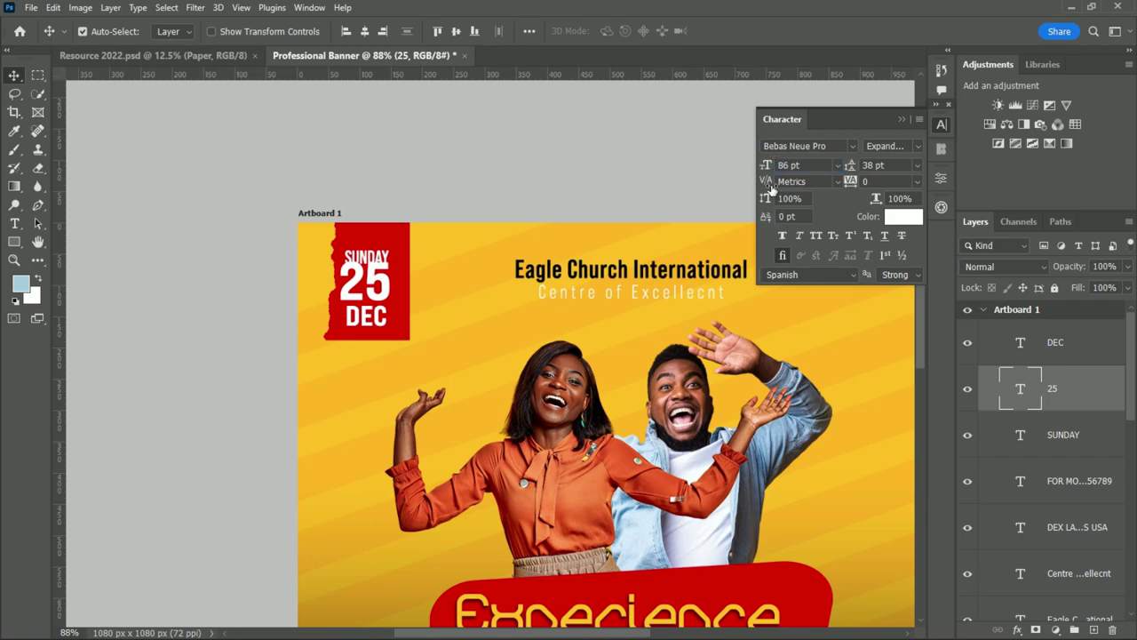
left_click_drag(371, 279, 365, 323)
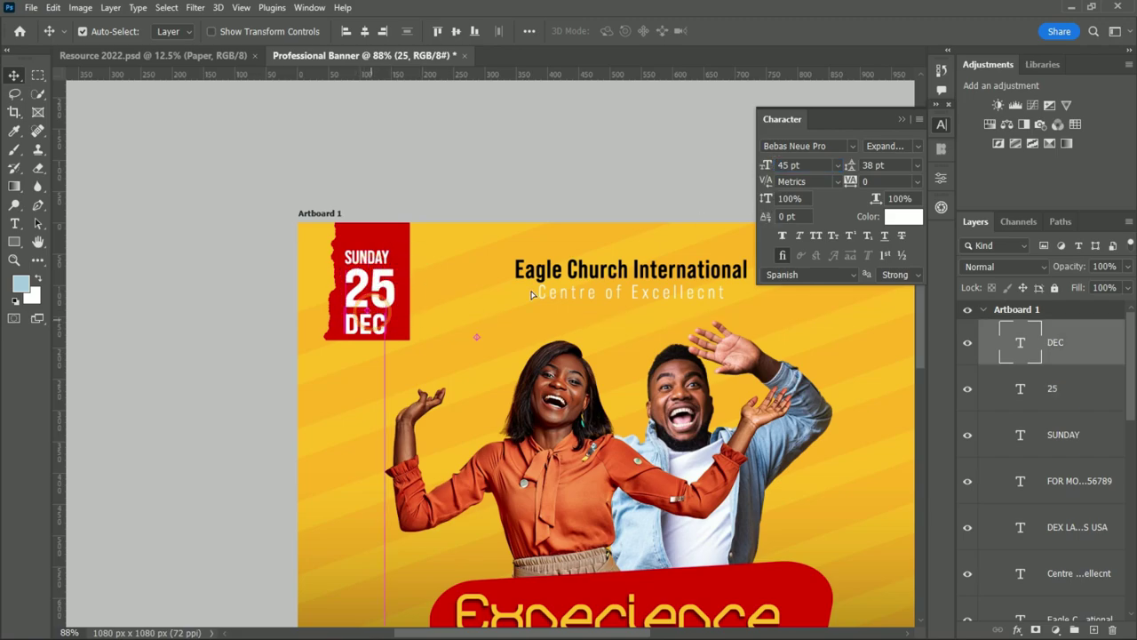
left_click_drag(766, 164, 770, 165)
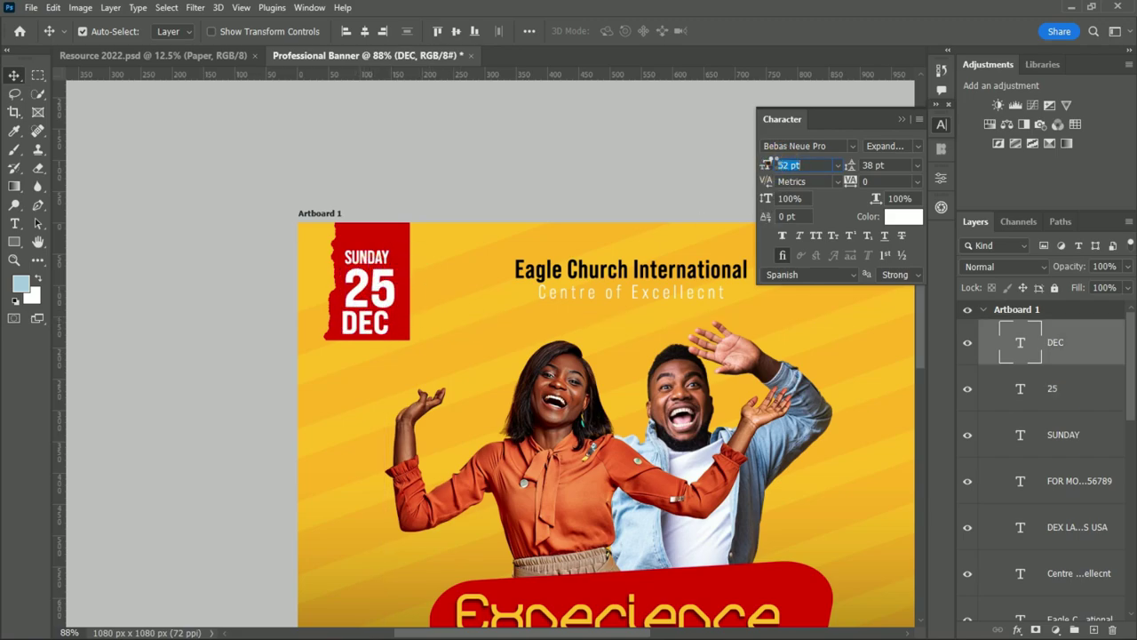
type("58")
left_click_drag(411, 323, 389, 322)
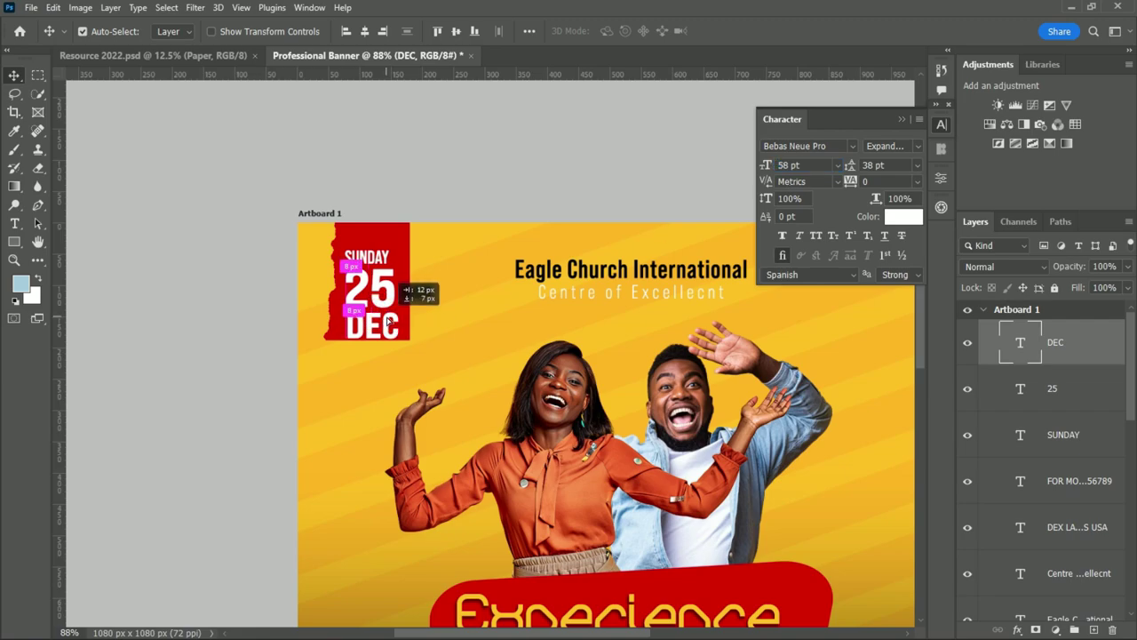
left_click(917, 182)
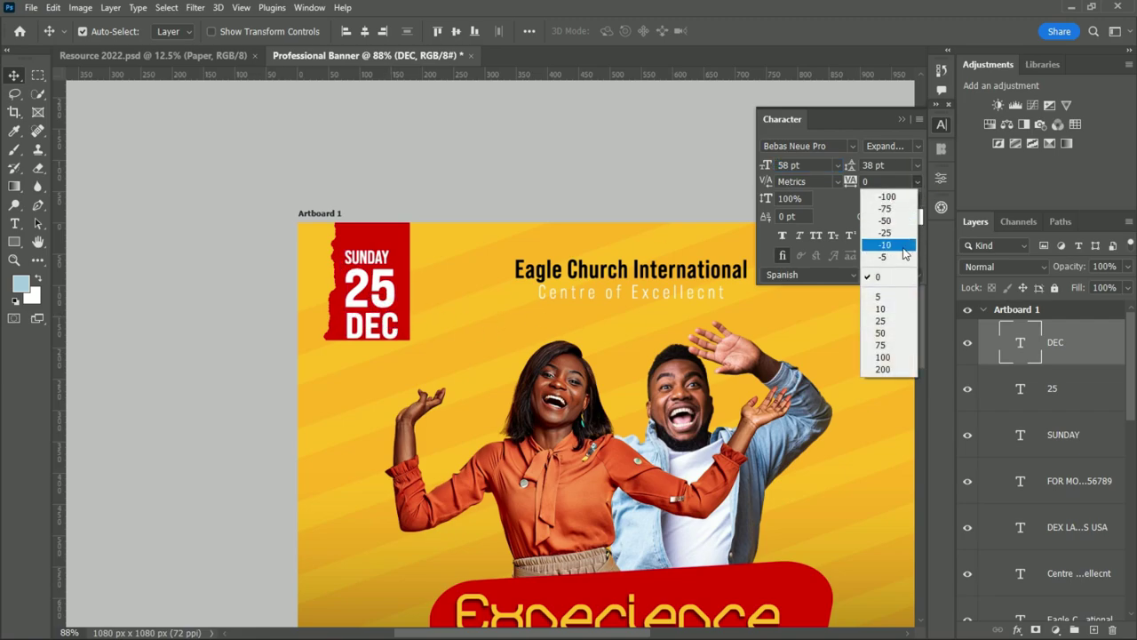
left_click(896, 243)
left_click(888, 245)
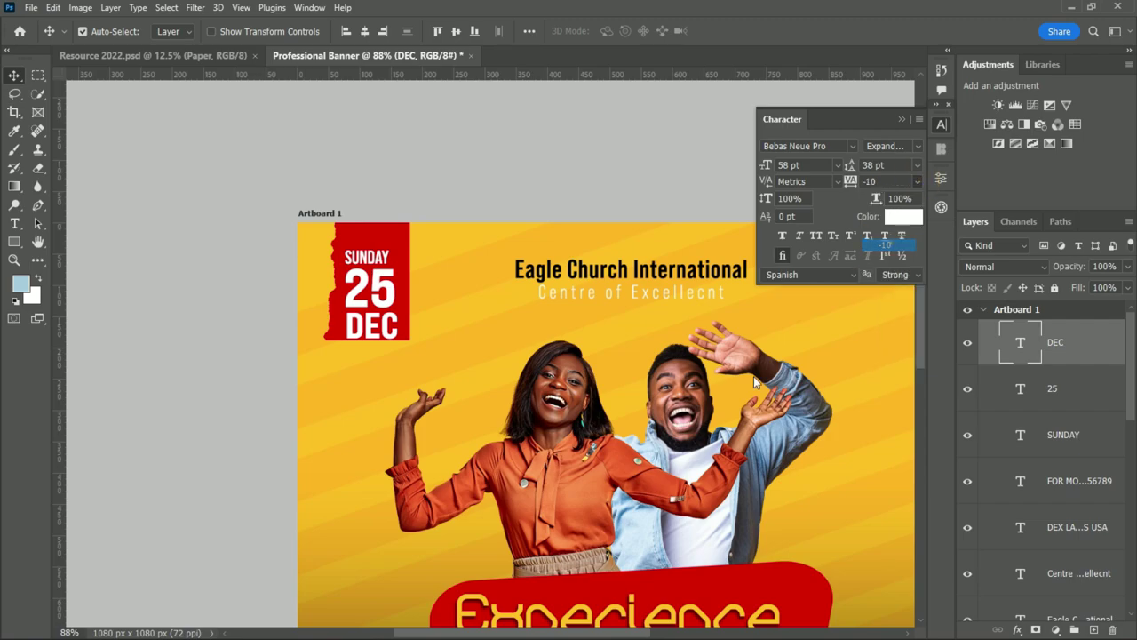
Try faux italic on 25, then remove it and keep Expanded ExtraBold Italic
left_click(377, 297)
left_click(364, 256)
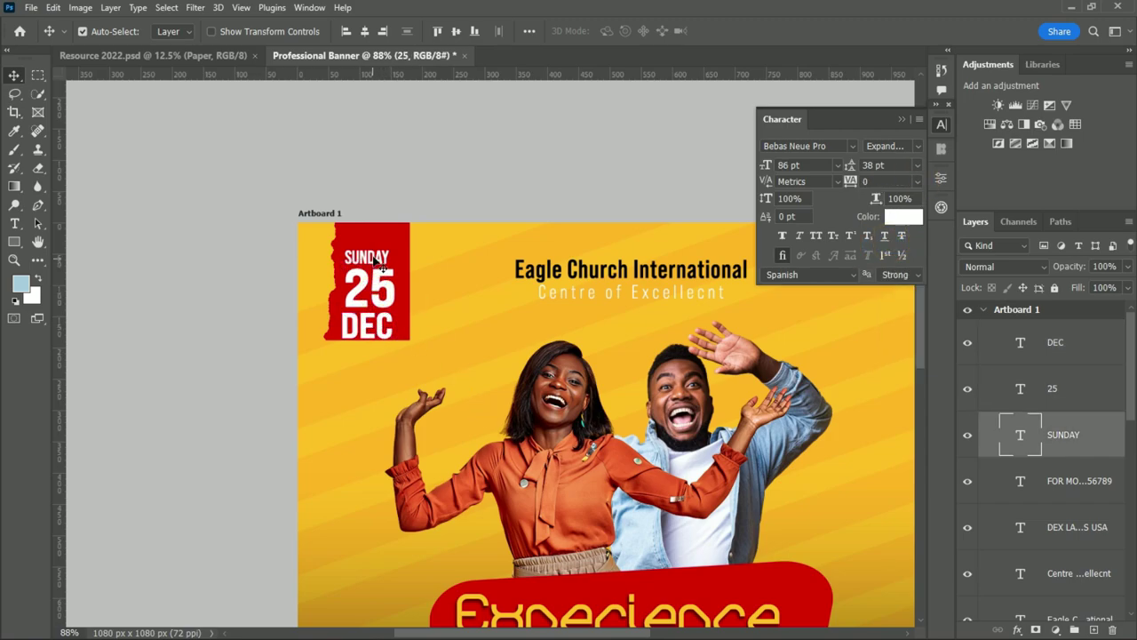
left_click(375, 283)
left_click(373, 251)
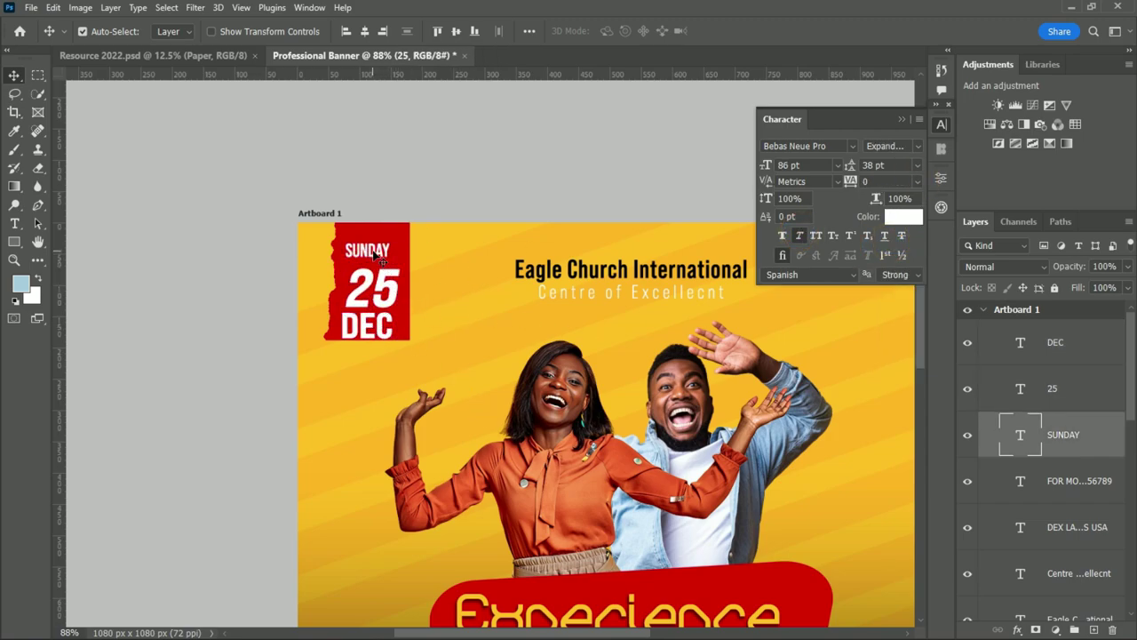
key("ctrl+shift+i")
left_click(373, 285)
left_click_drag(388, 316, 378, 327)
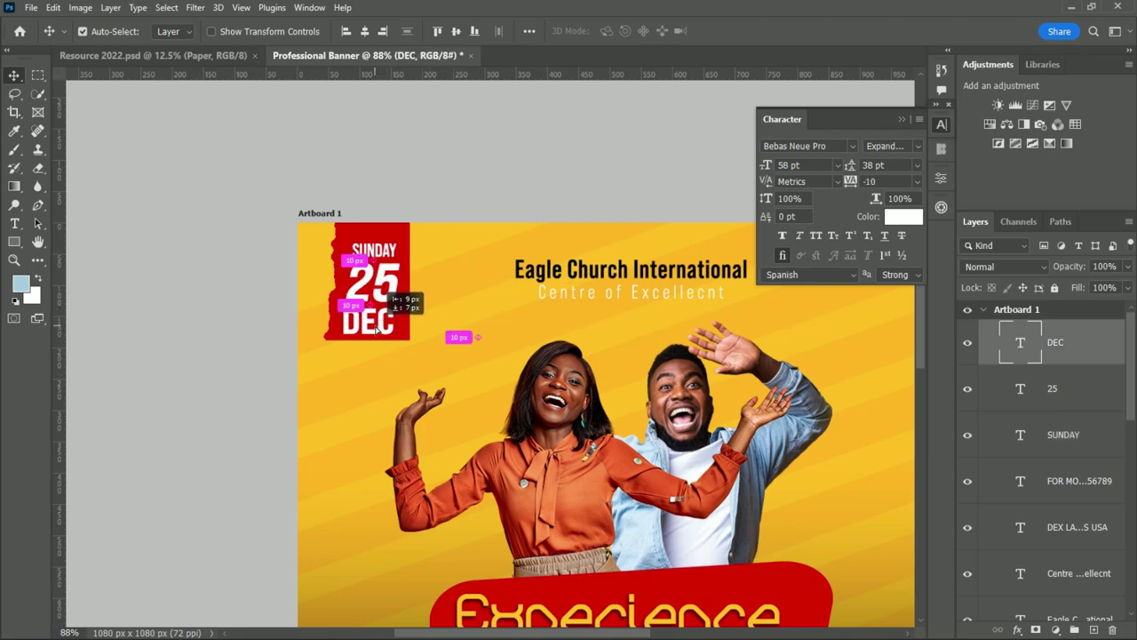
left_click(382, 289)
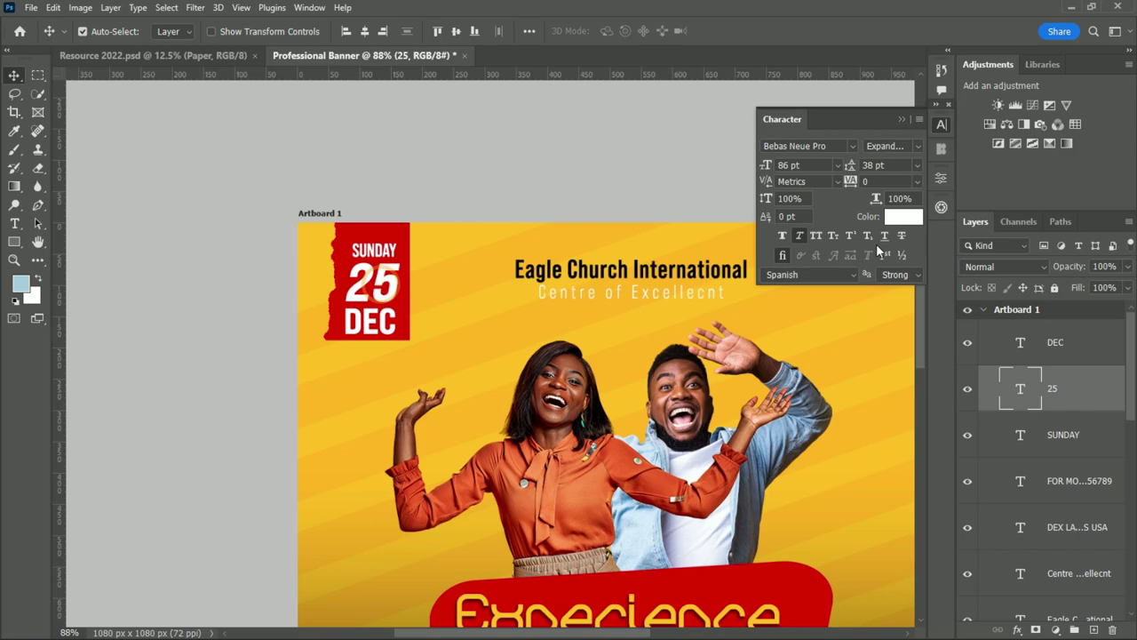
left_click(799, 236)
left_click(917, 146)
left_click(1002, 630)
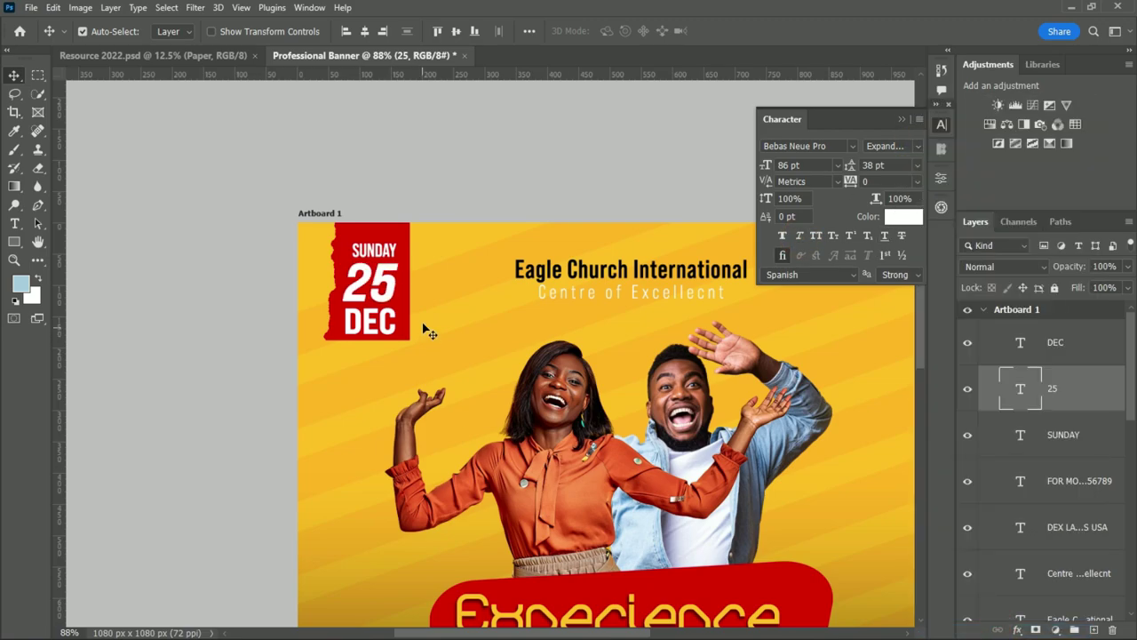
Set SUNDAY's font size to 35 pt and check the 25 and DEC lines
left_click(388, 261)
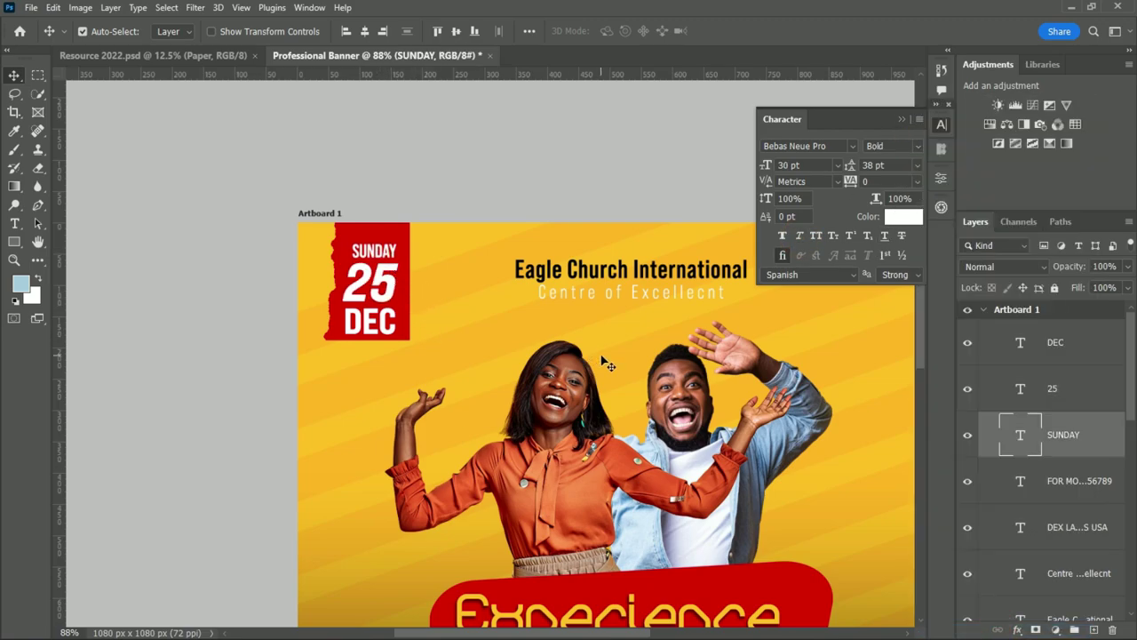
double_click(807, 165)
type("35")
key("Return")
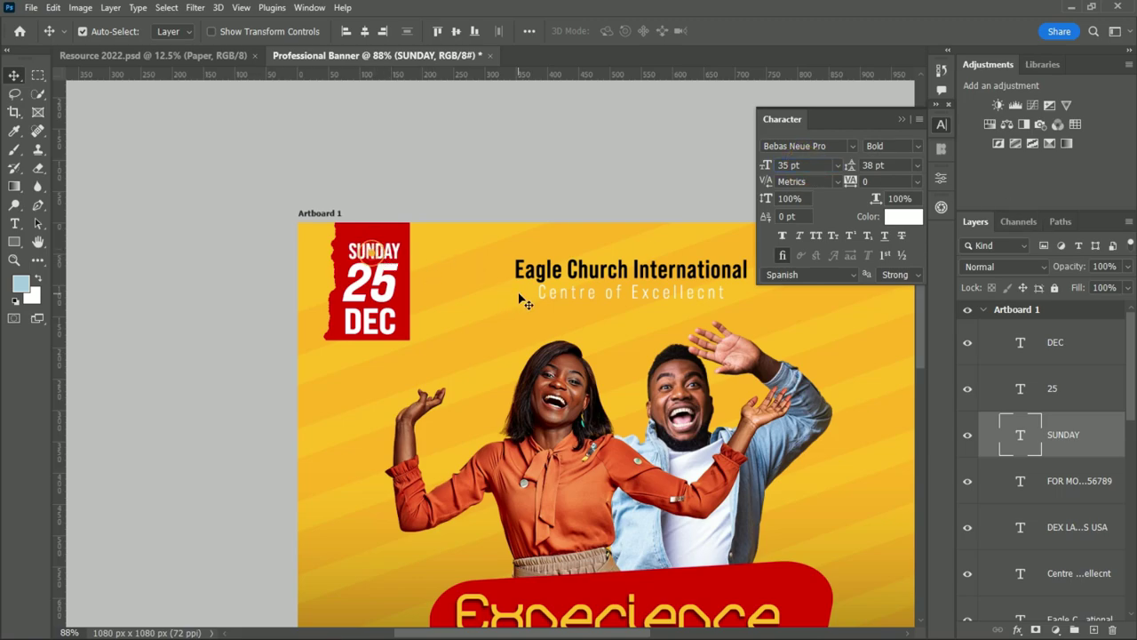
left_click(384, 286)
left_click(396, 343)
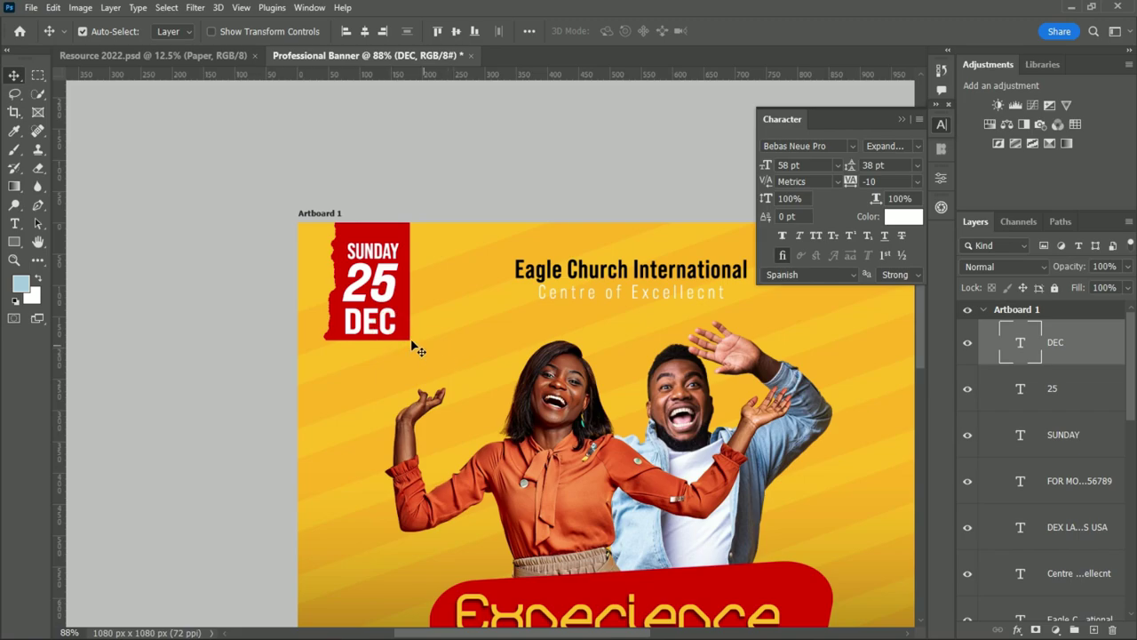
Copy the 25 into the bottom-right red box, retype it as 6, and duplicate it
scroll(487, 366, "down", 2)
scroll(622, 409, "down", 2)
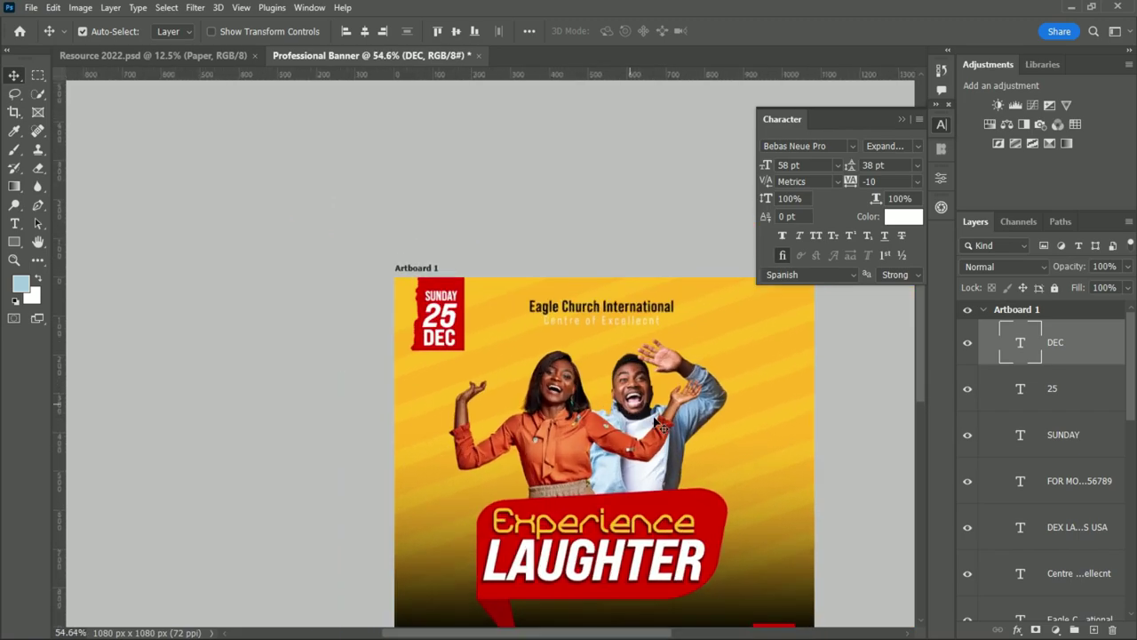
left_click_drag(917, 318, 922, 367)
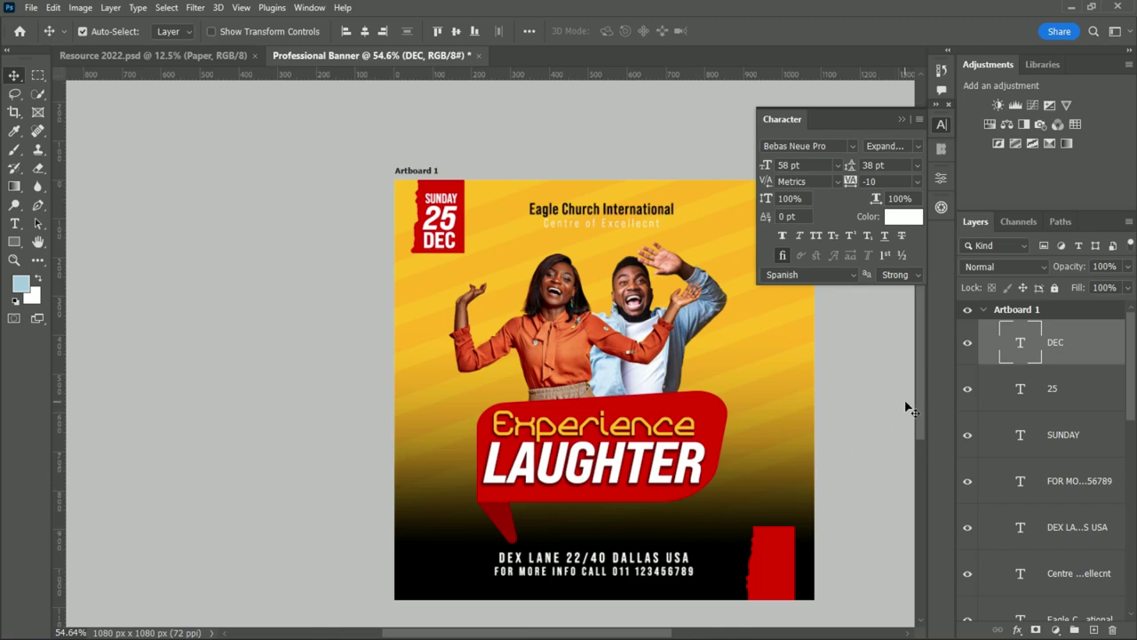
left_click_drag(920, 406, 922, 409)
left_click(902, 118)
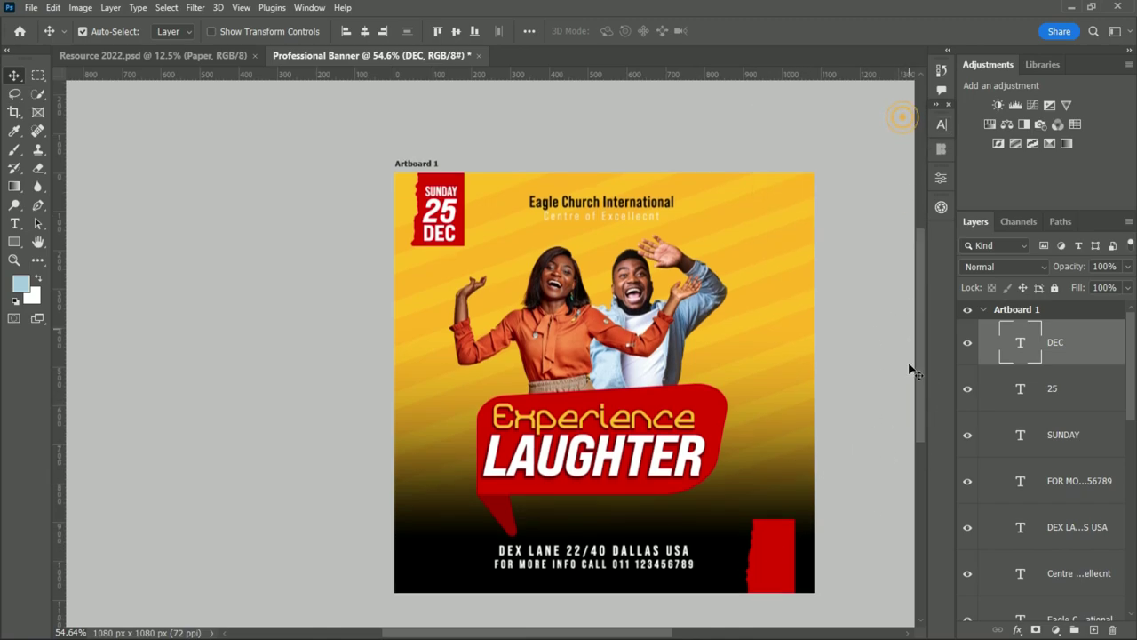
left_click_drag(449, 227, 779, 553)
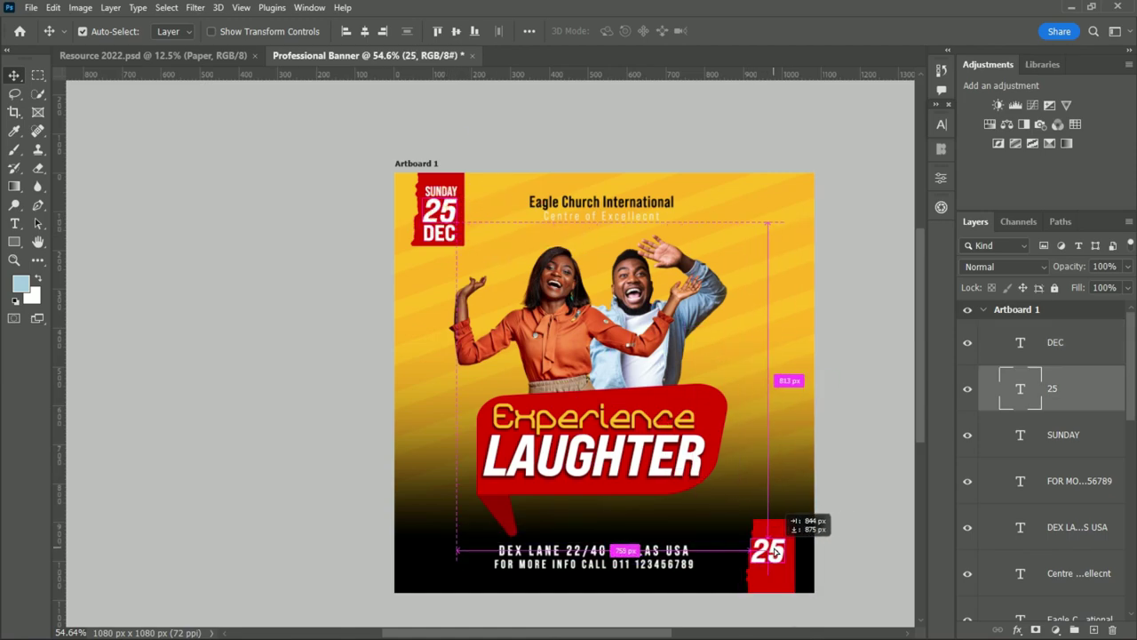
double_click(778, 555)
type("6")
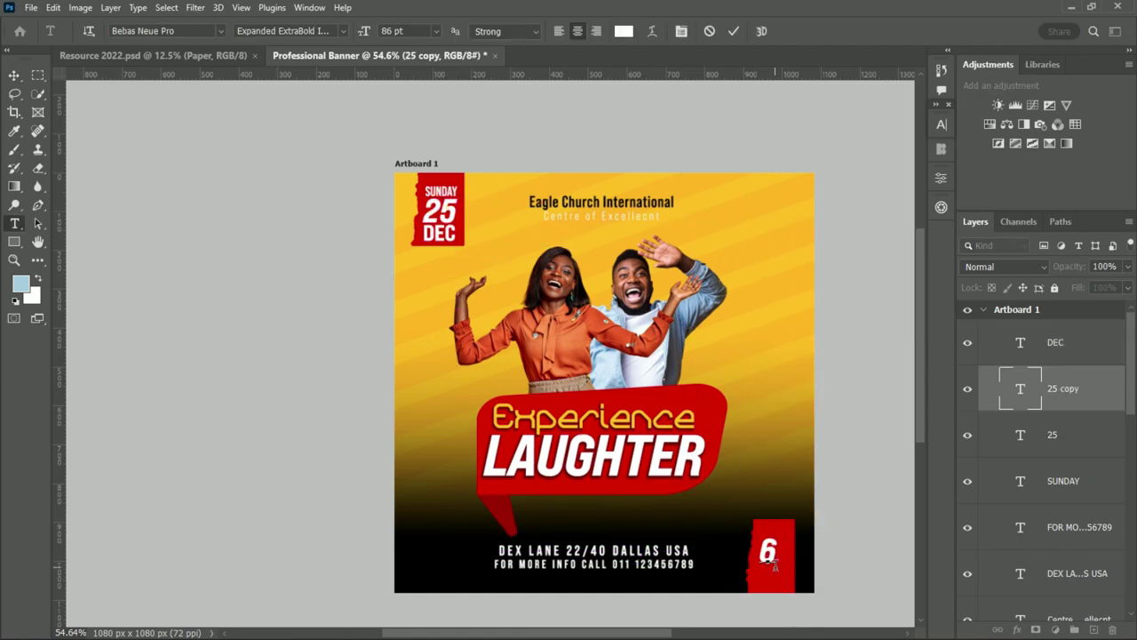
left_click(733, 31)
key("v")
mouse_move(770, 561)
left_mouse_down()
mouse_move(767, 551)
mouse_move(771, 579)
left_mouse_up()
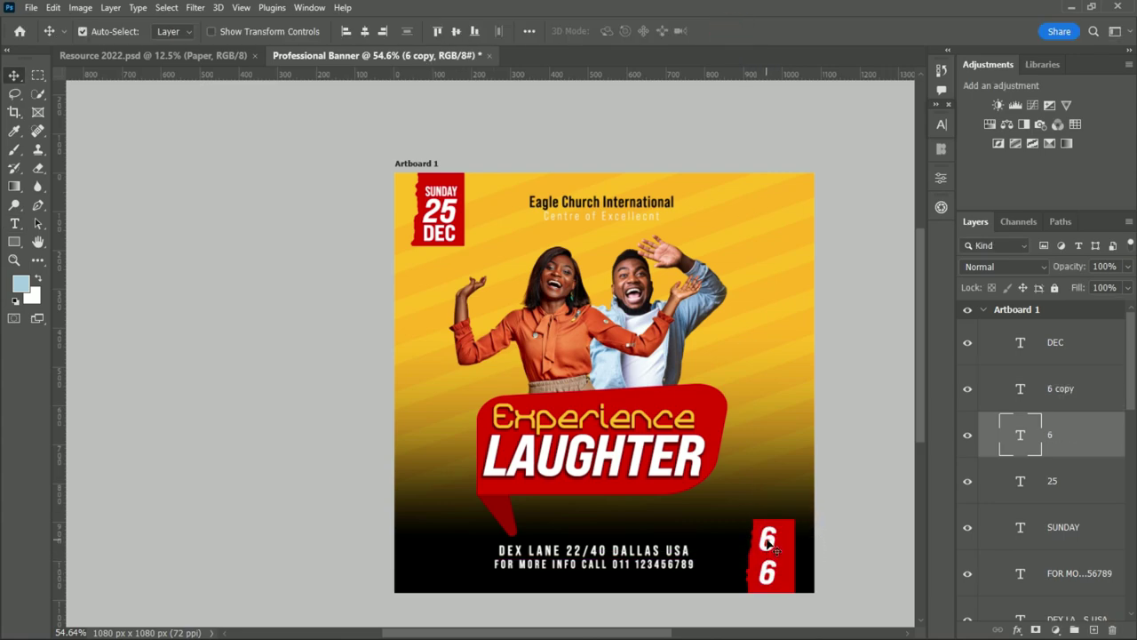
Retype the top copy as 8 and the lower copy as AM
double_click(768, 539)
type("8")
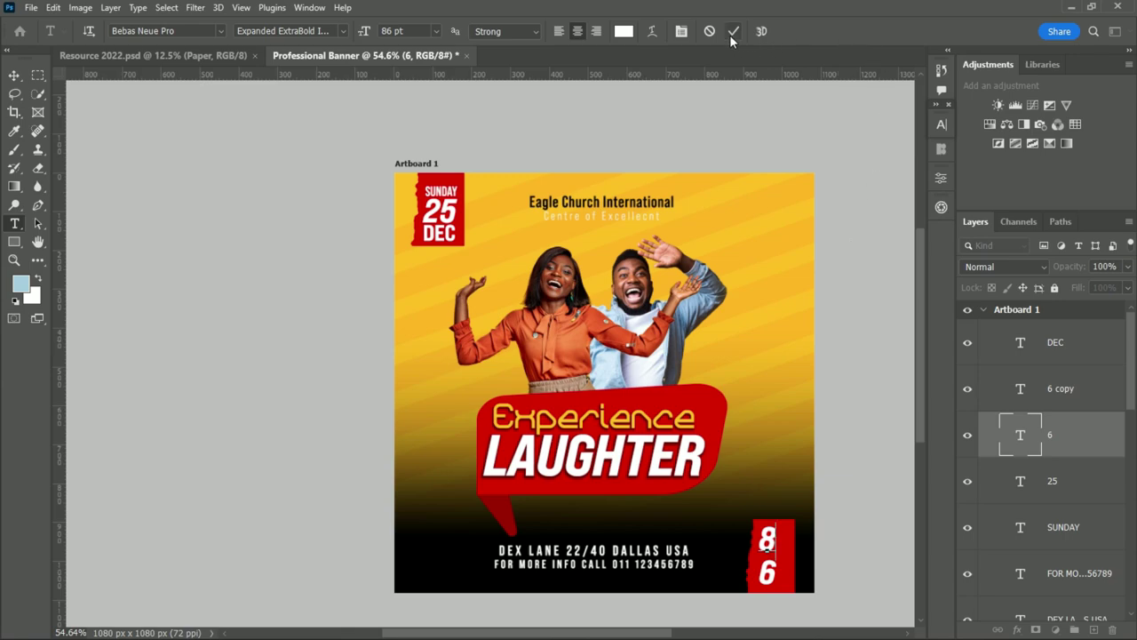
left_click(733, 31)
double_click(768, 573)
type("AM")
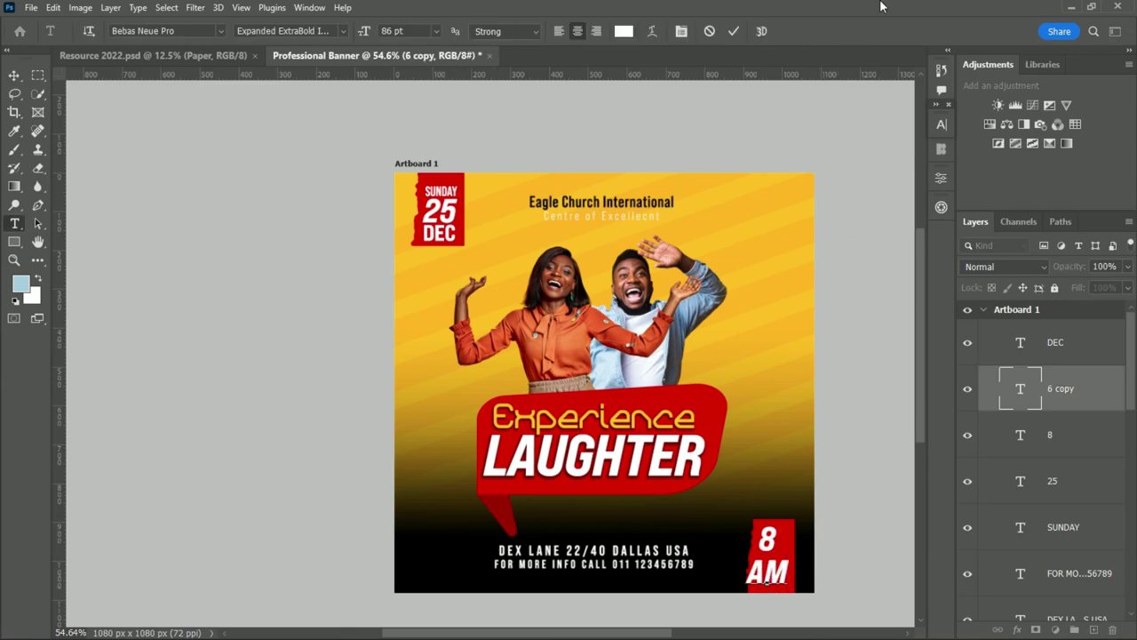
left_click(733, 31)
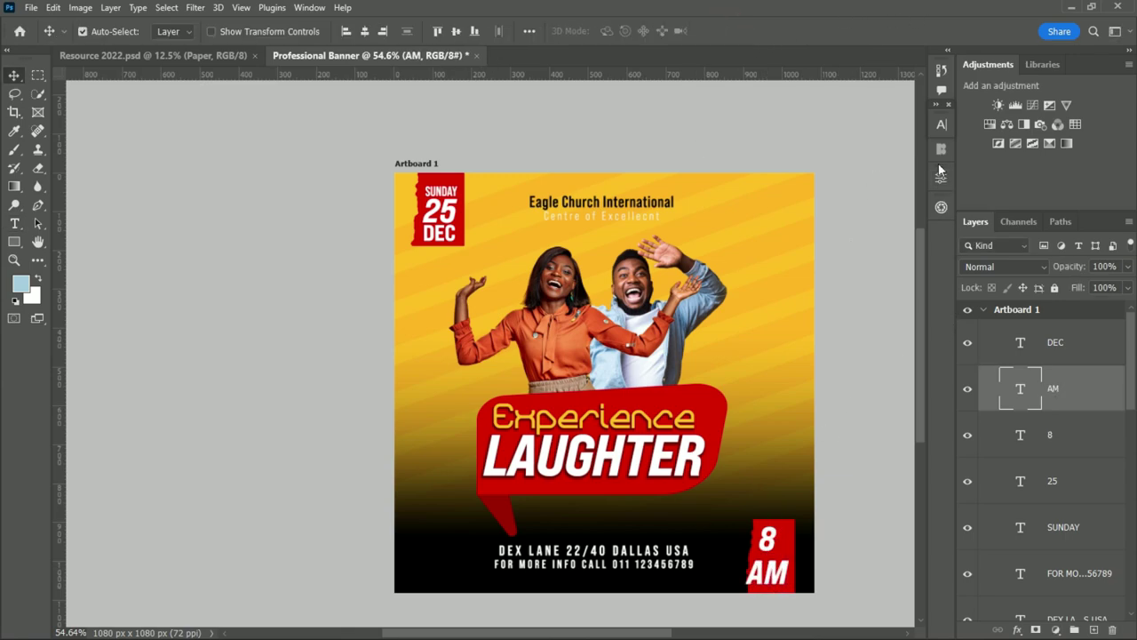
Switch AM to an upright Expanded font style and nudge the 8 into the time box
left_click(942, 125)
left_click(917, 148)
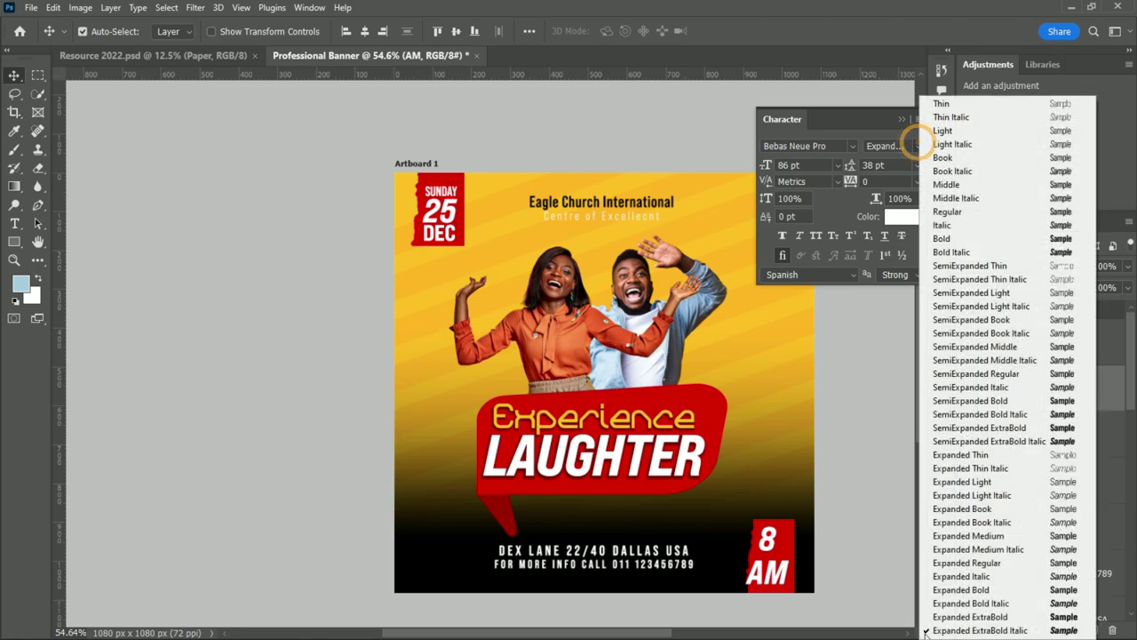
left_click(981, 584)
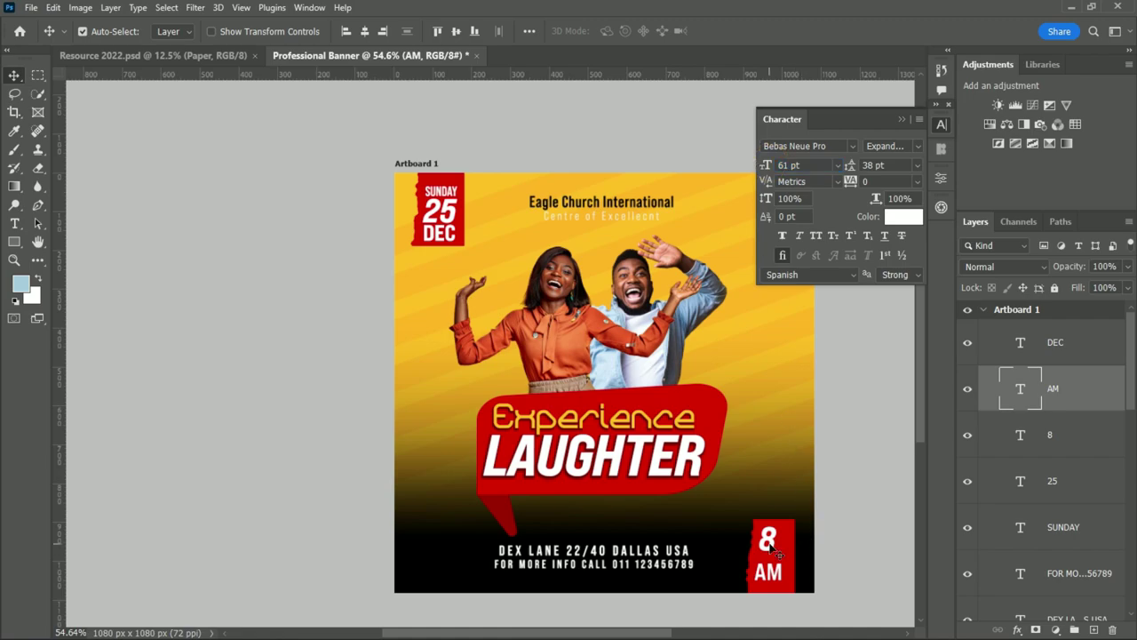
mouse_move(769, 542)
left_mouse_down()
mouse_move(769, 569)
mouse_move(776, 549)
left_mouse_up()
left_click(780, 579)
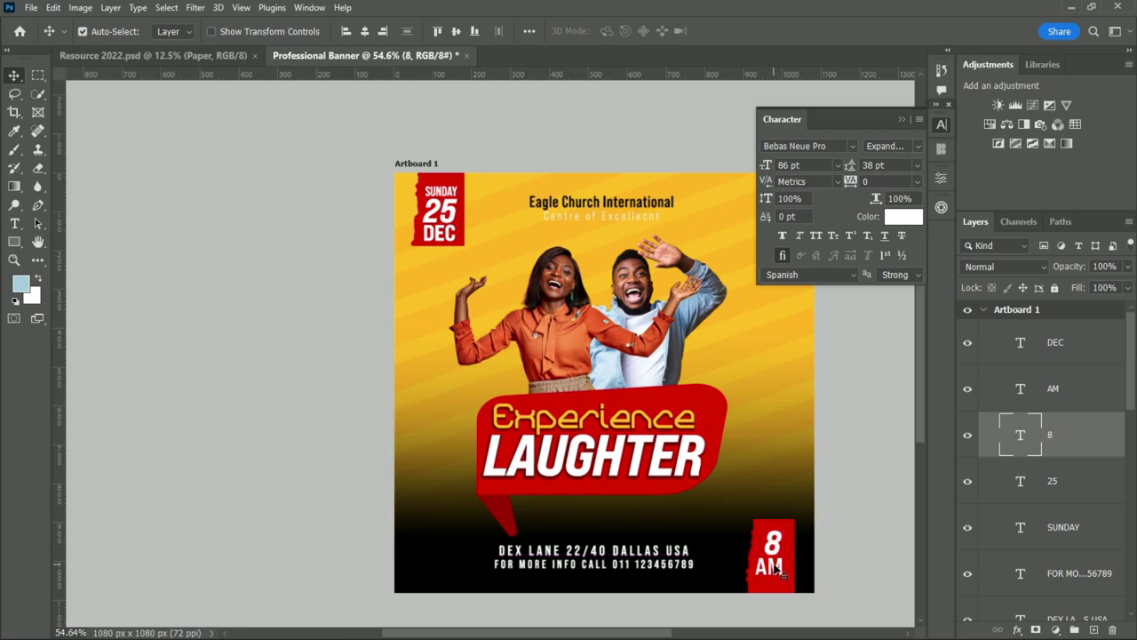
left_click(825, 309)
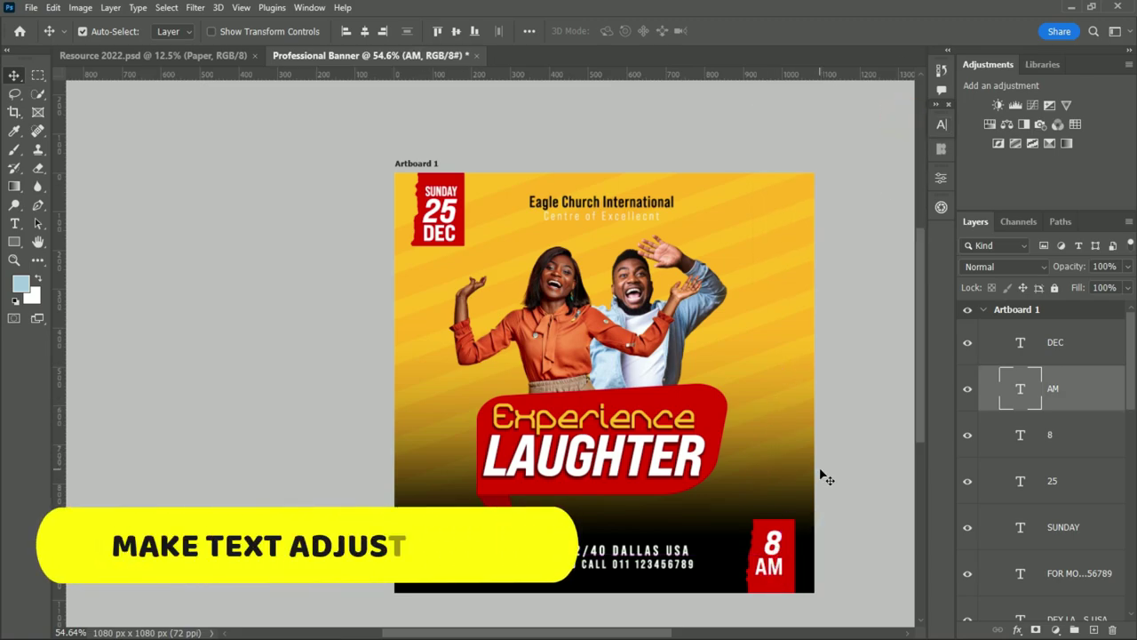
Set the DEX LANE address line's font size to 40 pt
scroll(840, 436, "up", 2)
left_click(917, 349)
left_click(551, 454)
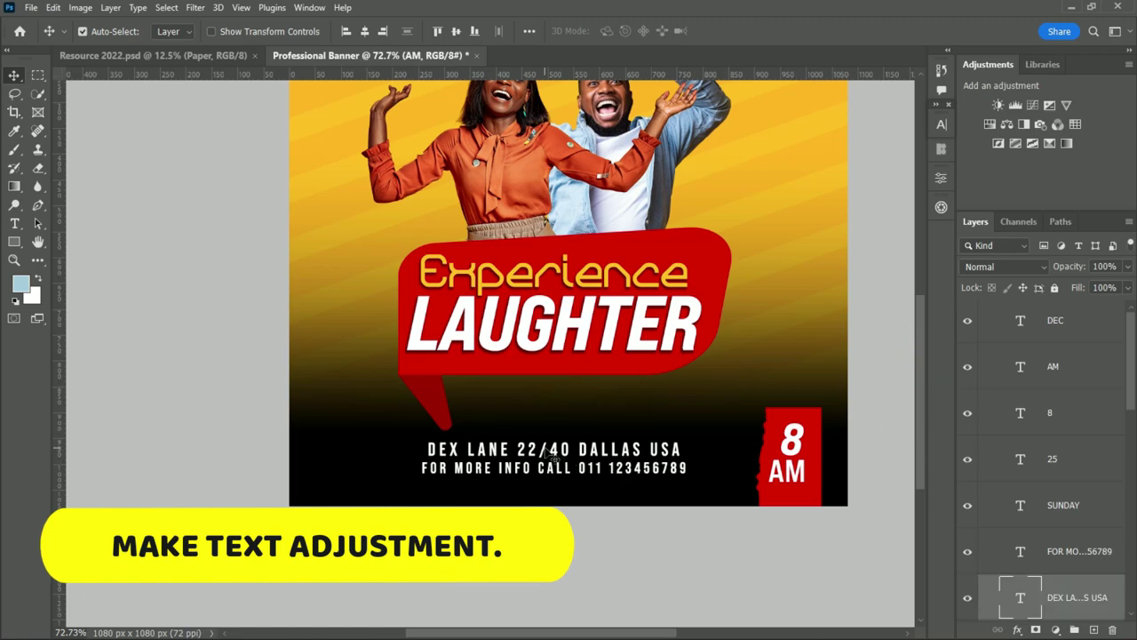
left_click(942, 124)
left_click(803, 163)
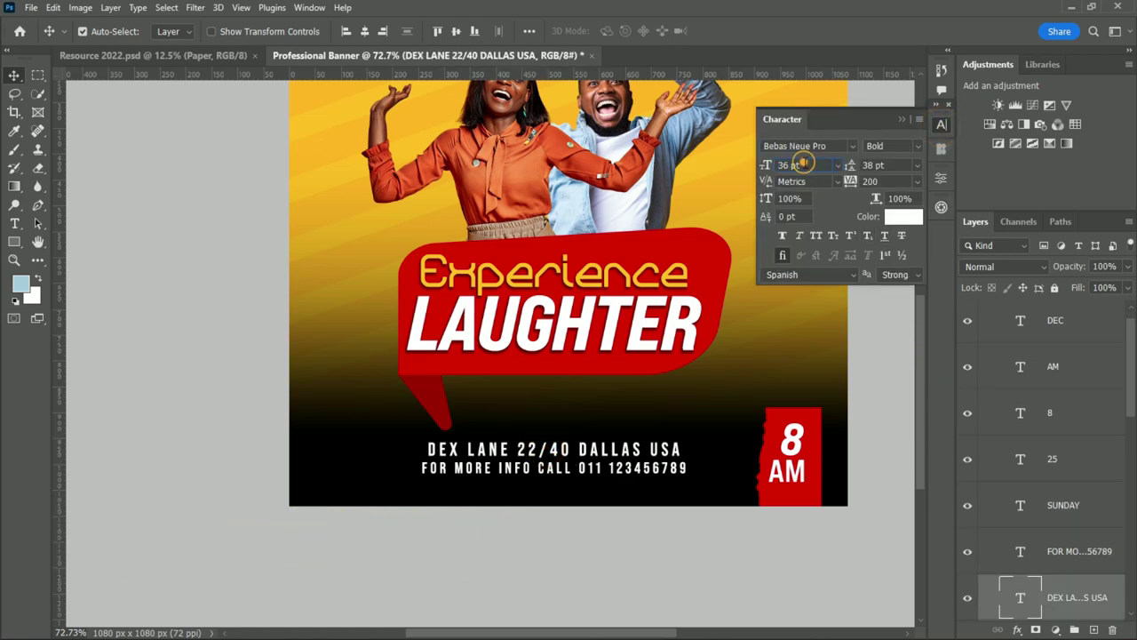
left_click(838, 166)
left_click(807, 331)
type("40")
key("Return")
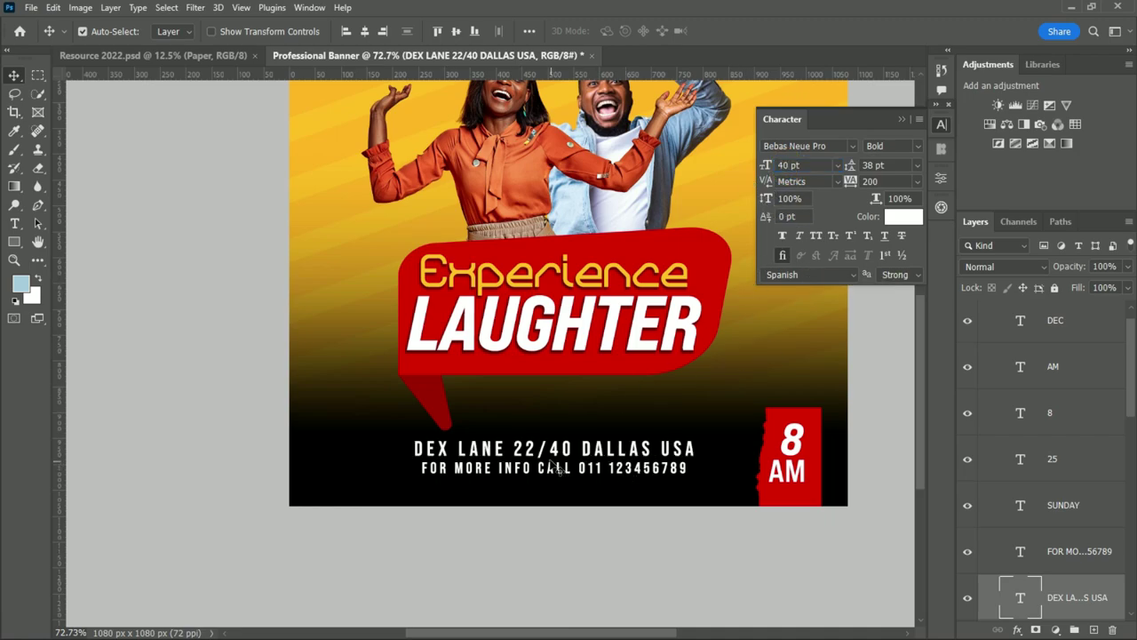
Collapse the Character panel and nudge the DEX LANE line up slightly
left_click(601, 411)
left_click(579, 467)
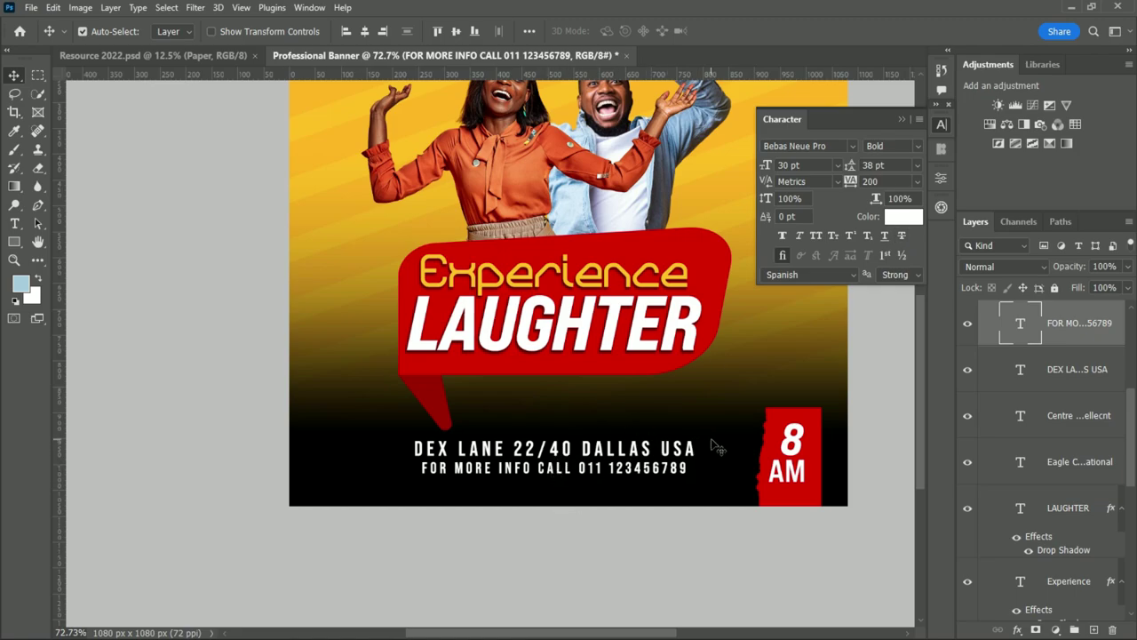
scroll(746, 403, "down", 1)
left_click(917, 120)
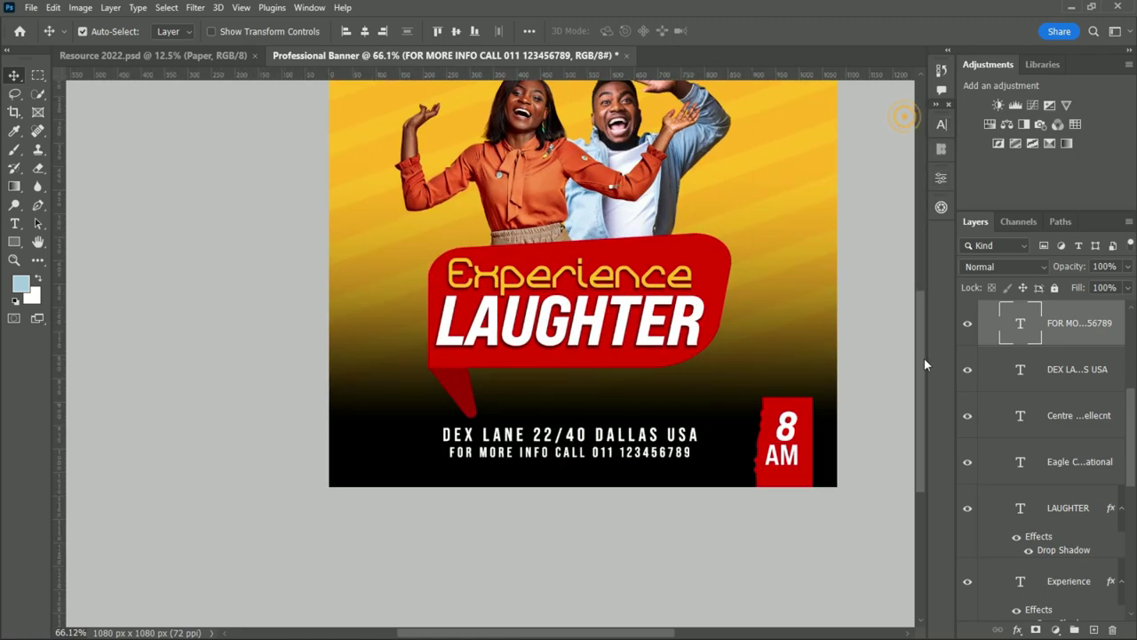
mouse_move(922, 364)
left_mouse_down()
mouse_move(923, 286)
mouse_move(923, 319)
left_mouse_up()
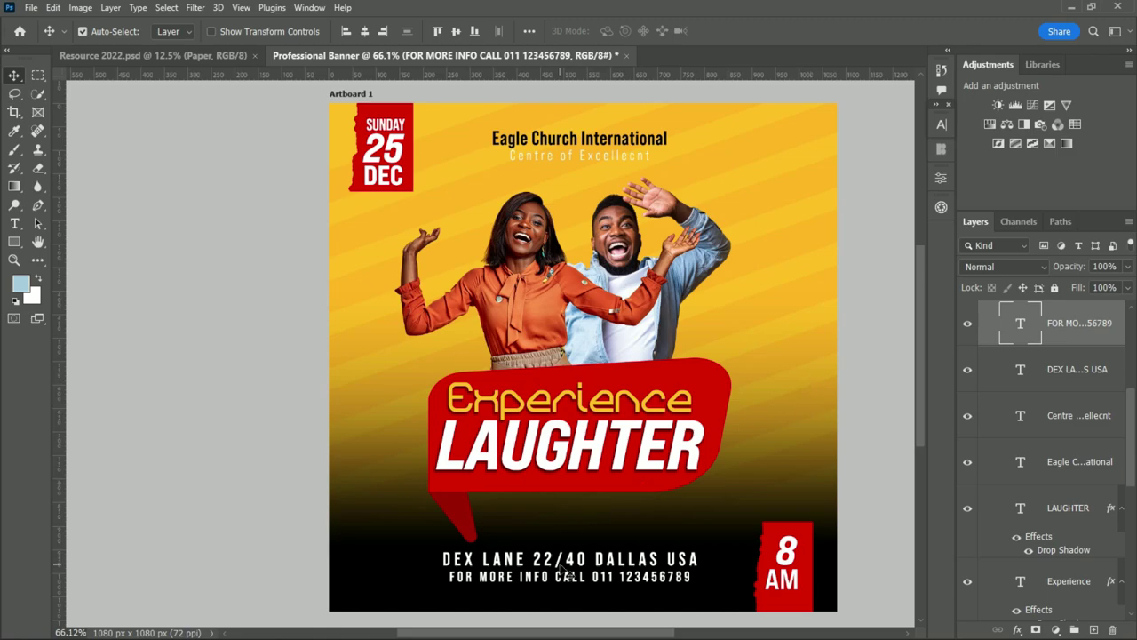
left_click_drag(560, 562, 560, 559)
left_click(606, 578)
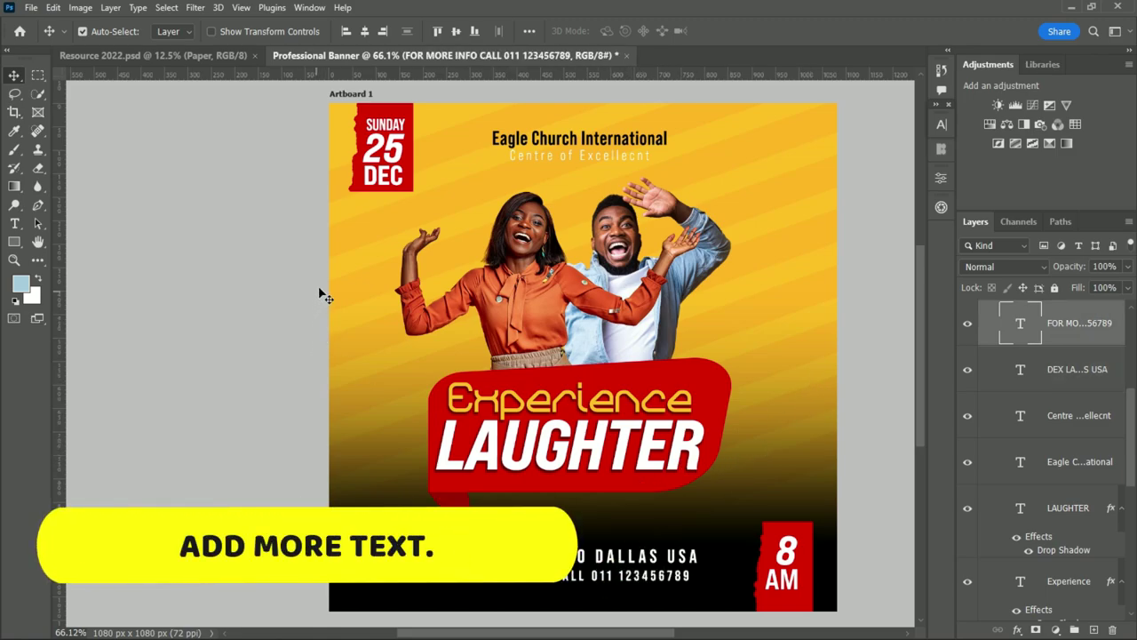
Type the white note 'Event is free as it stand come first, first served!' left of the bubble
key("t")
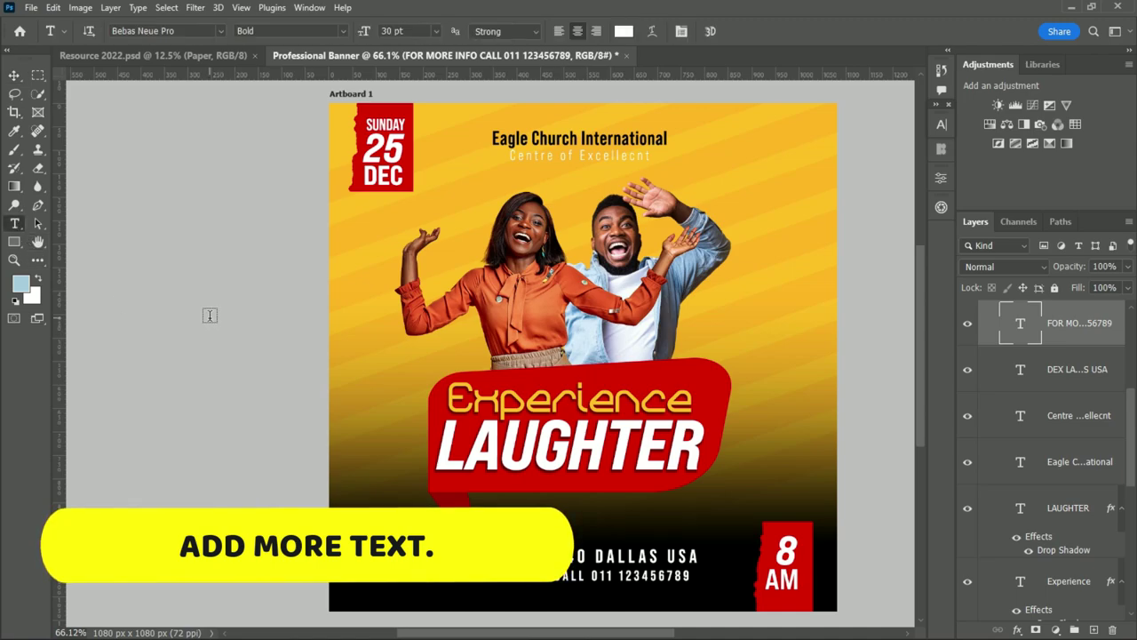
left_click(376, 396)
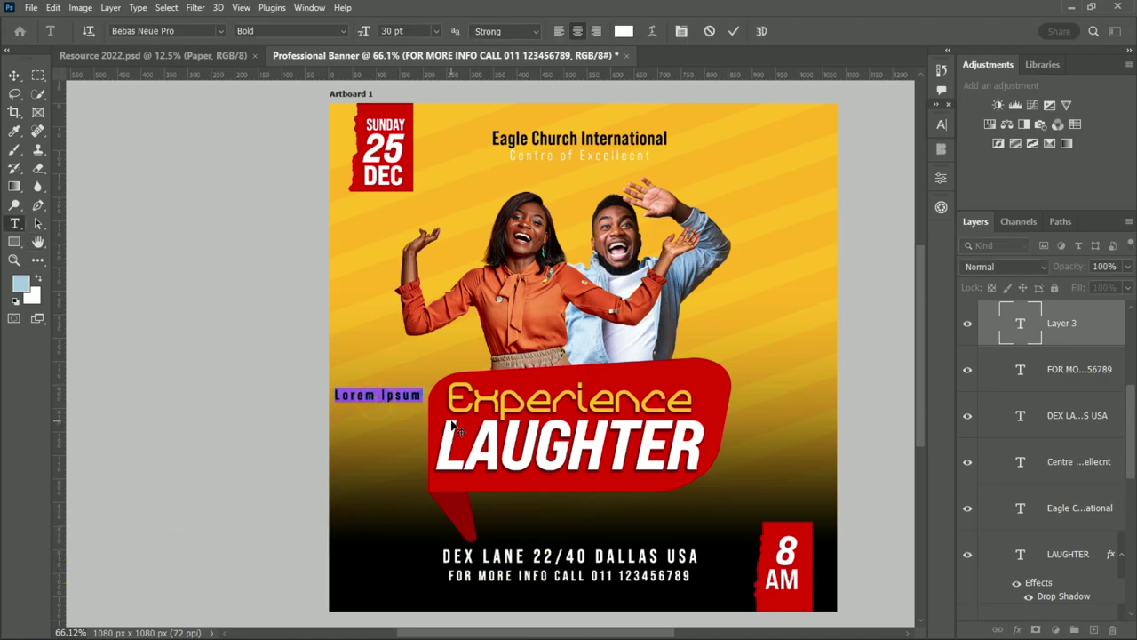
key("BackSpace")
type("Even")
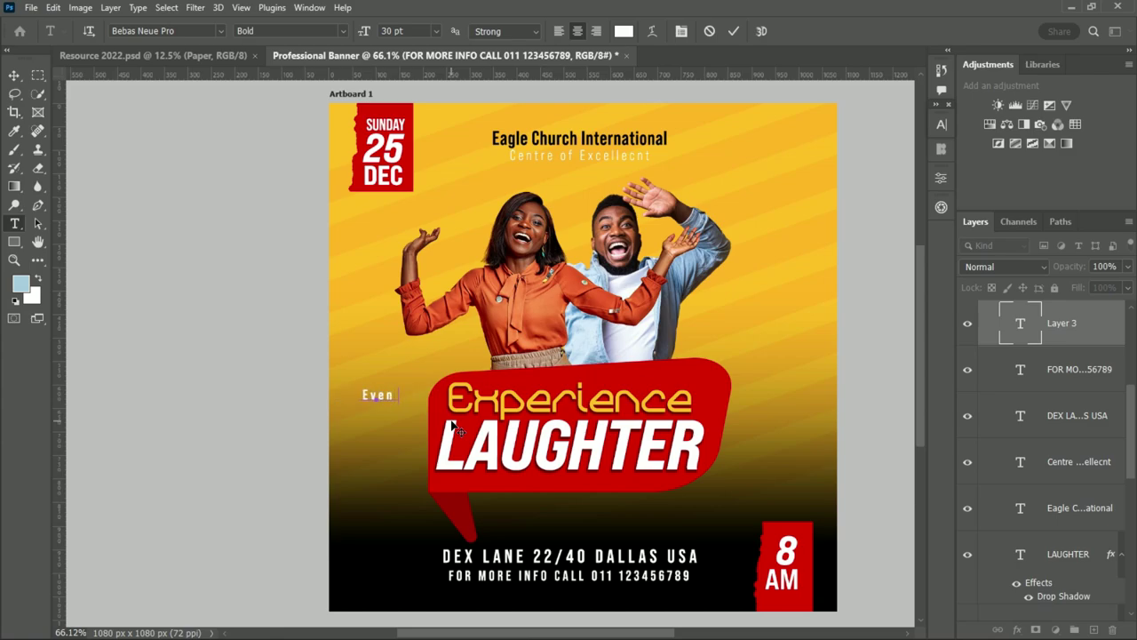
type("t is ")
type("free")
type(" as")
type(" it ")
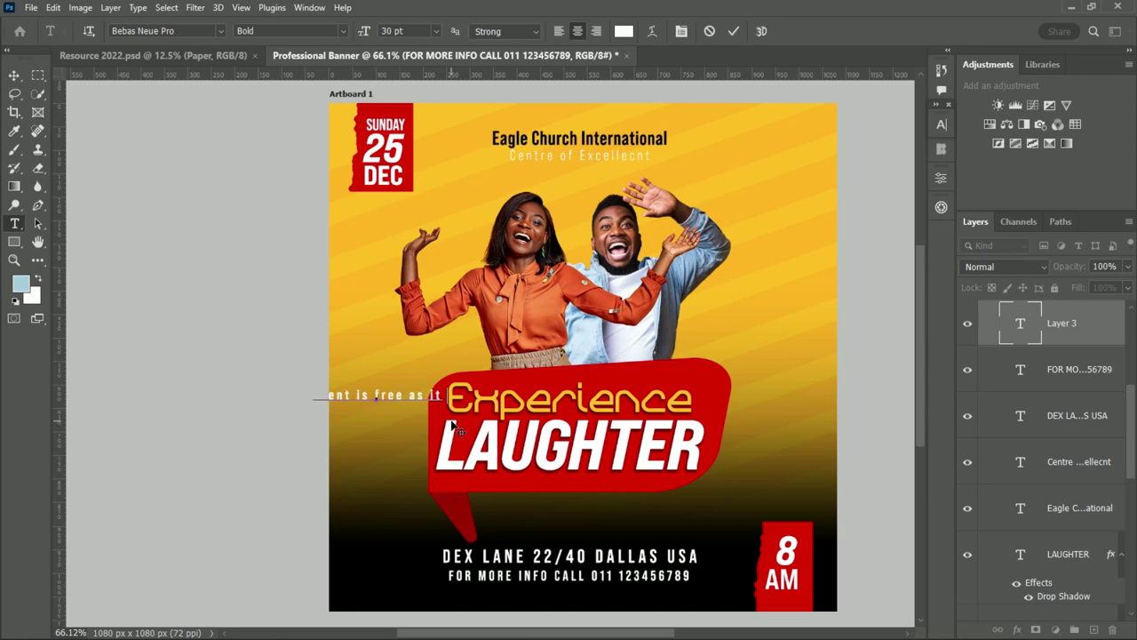
type("stand")
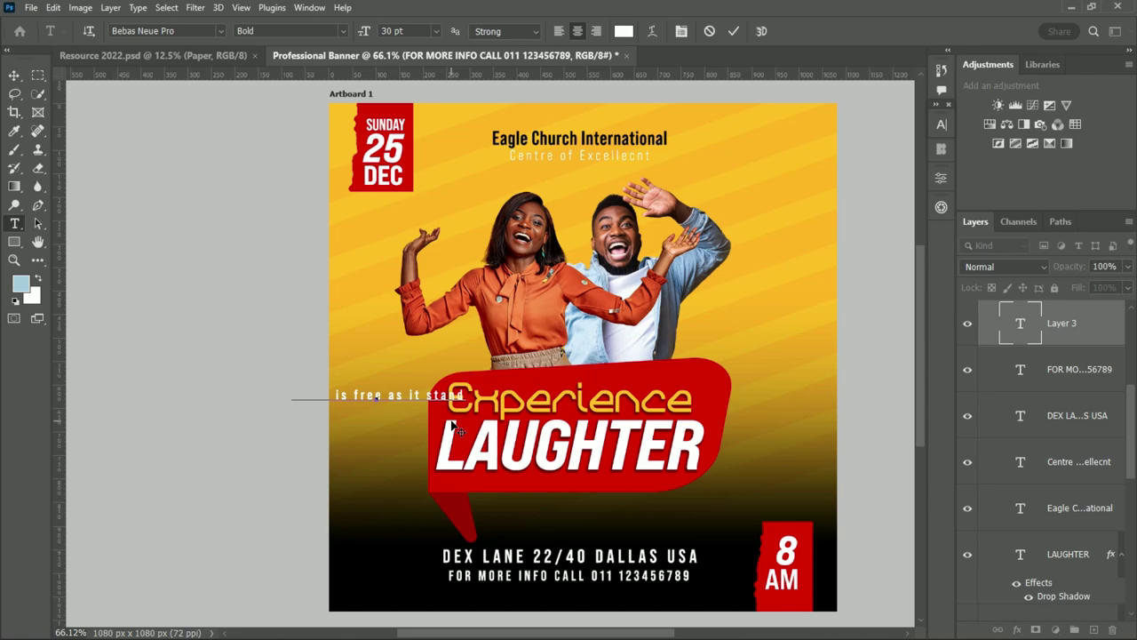
type(" so")
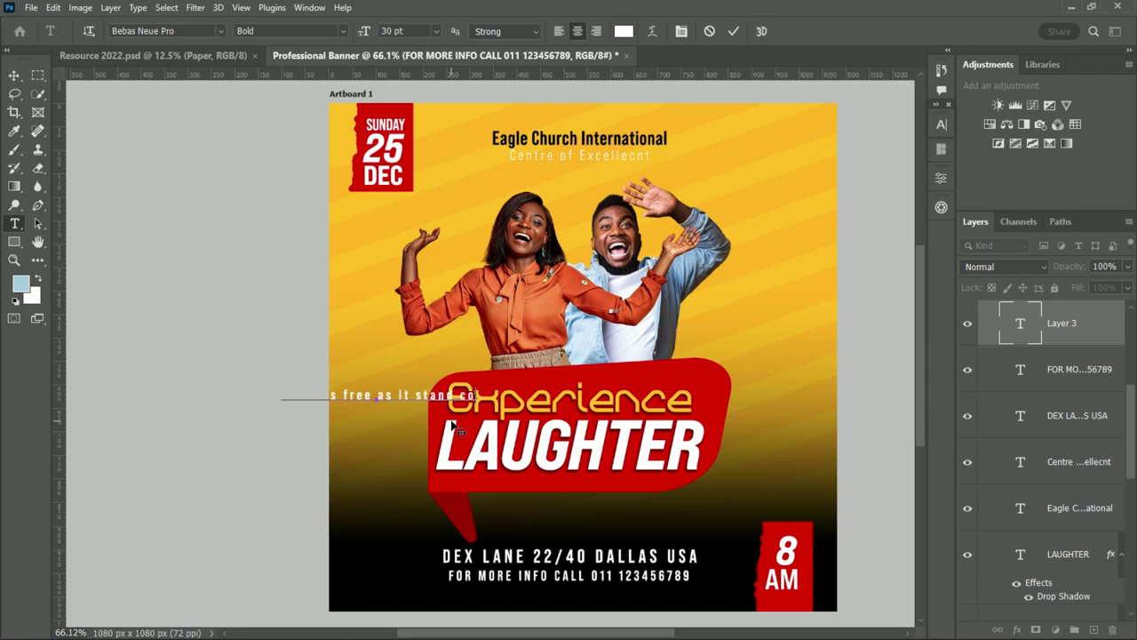
type("me f")
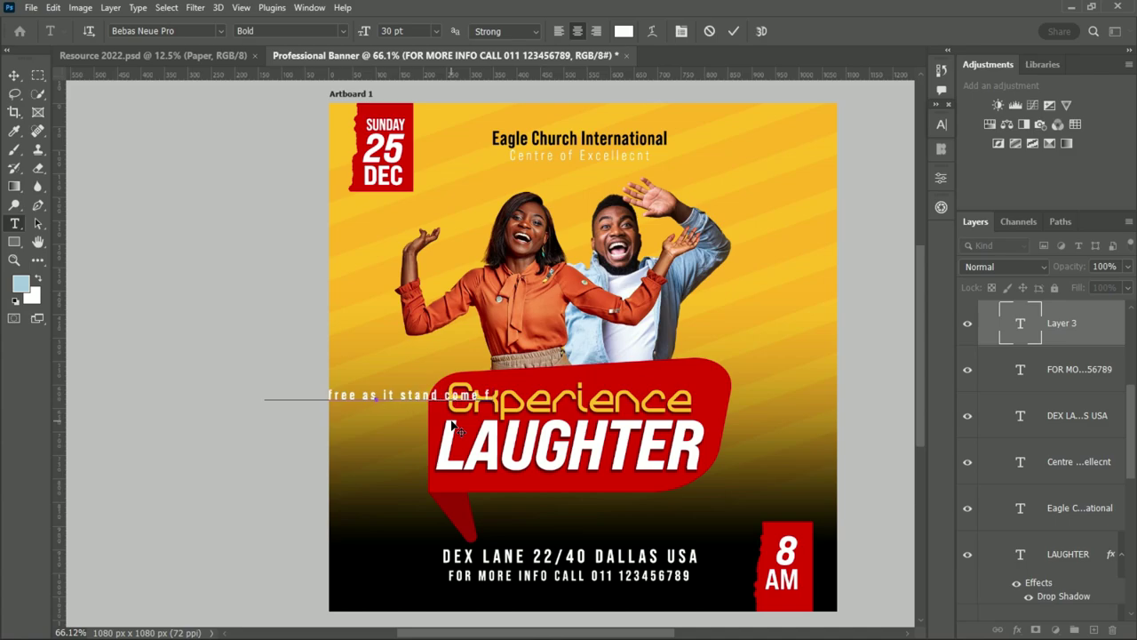
type("irst,")
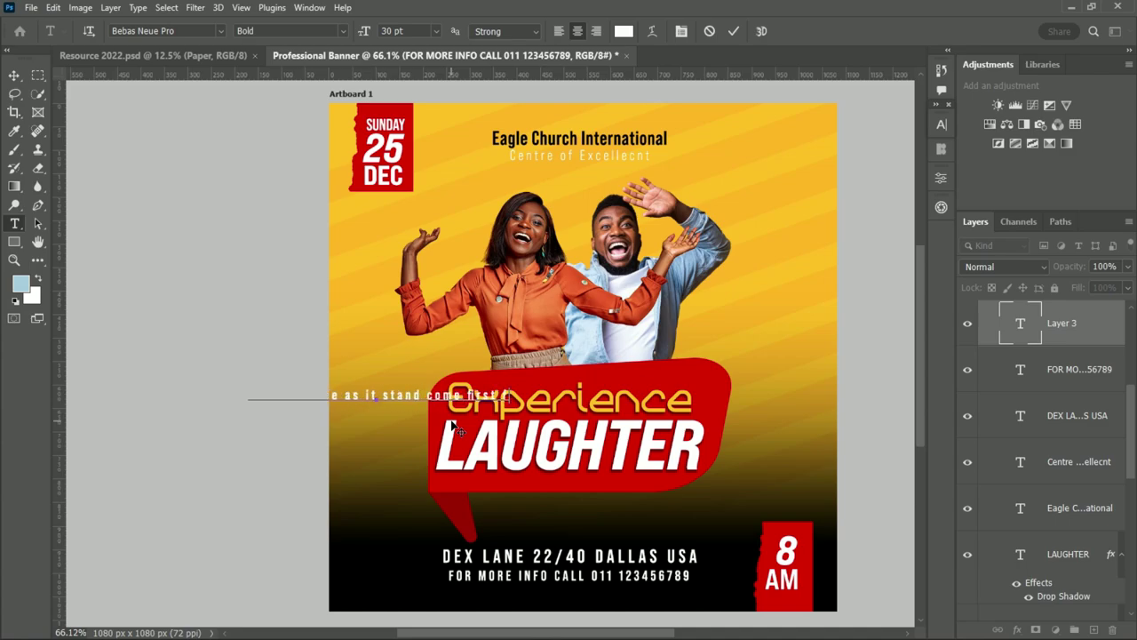
key("BackSpace")
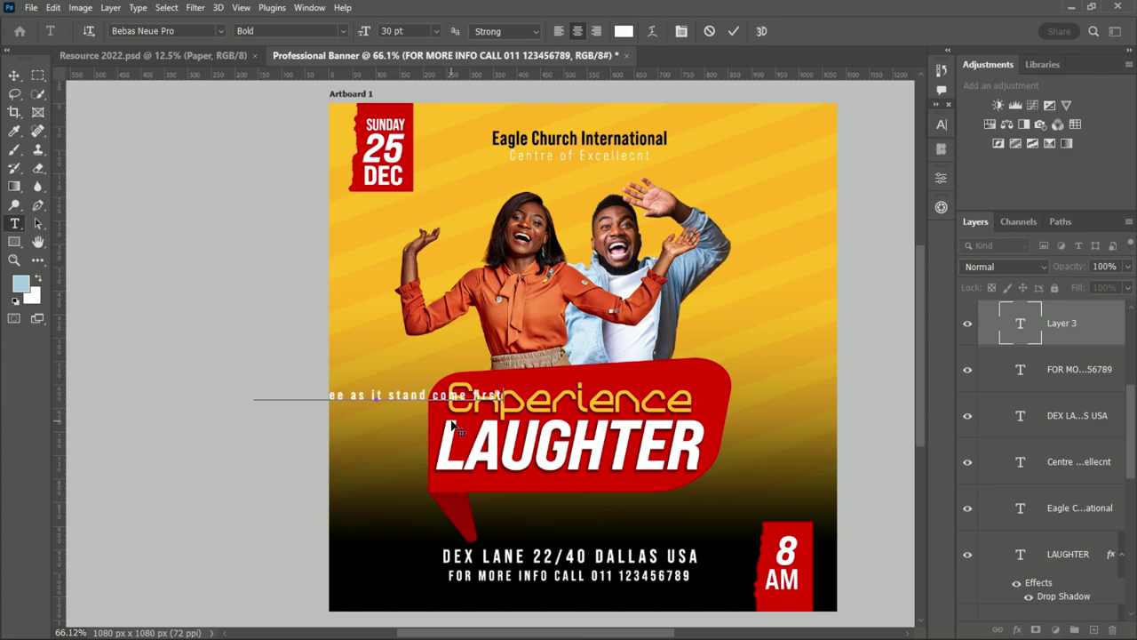
type(", firs")
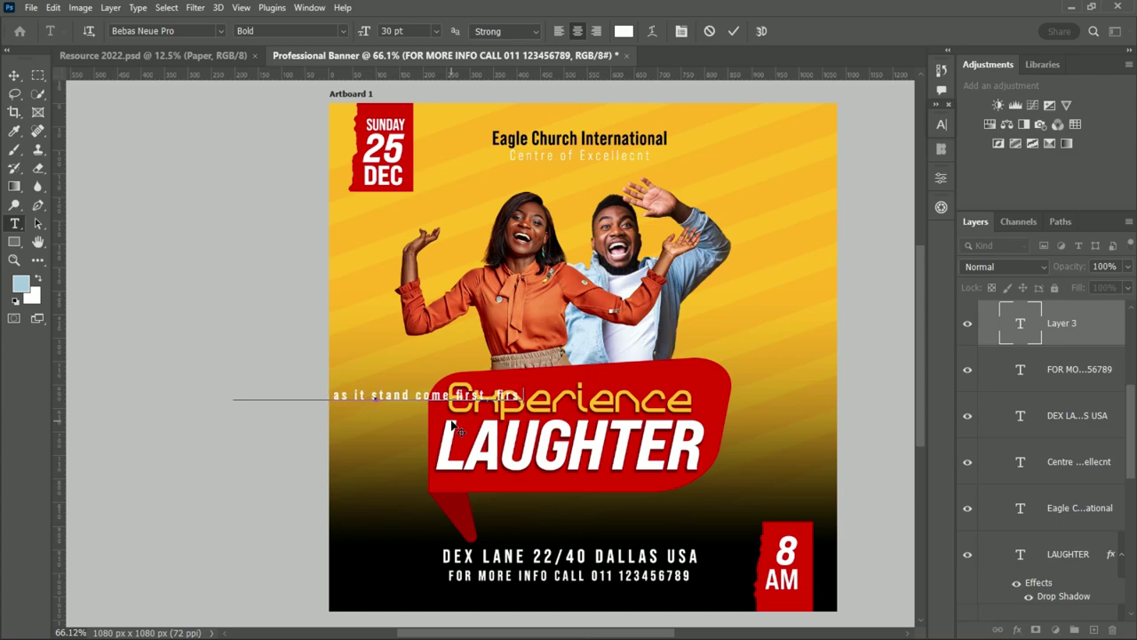
type("t ser")
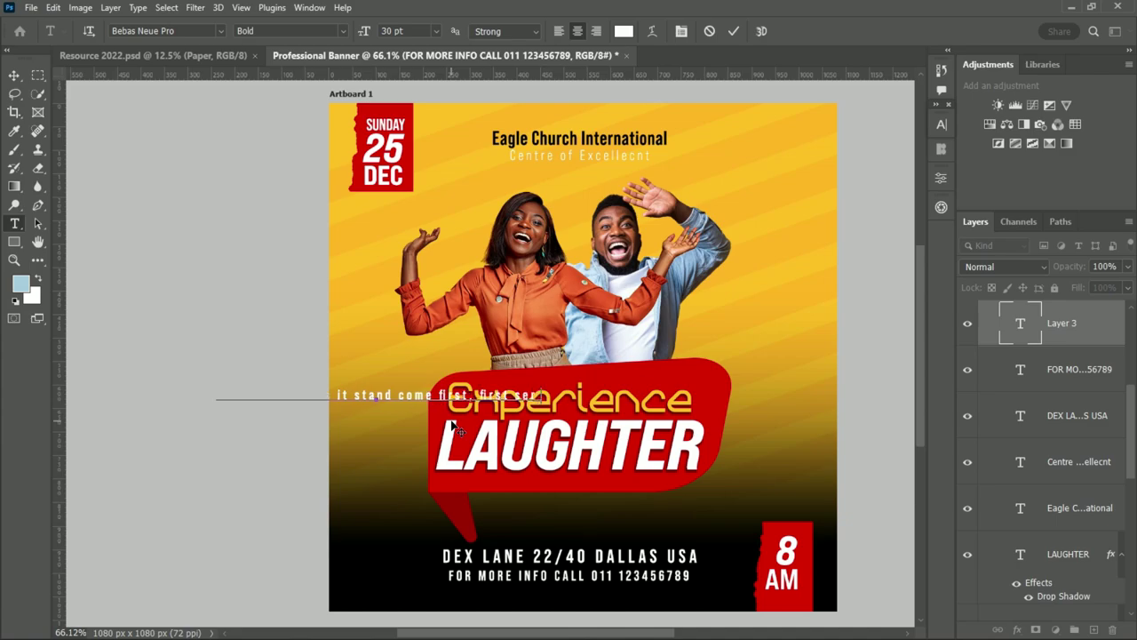
type("ved")
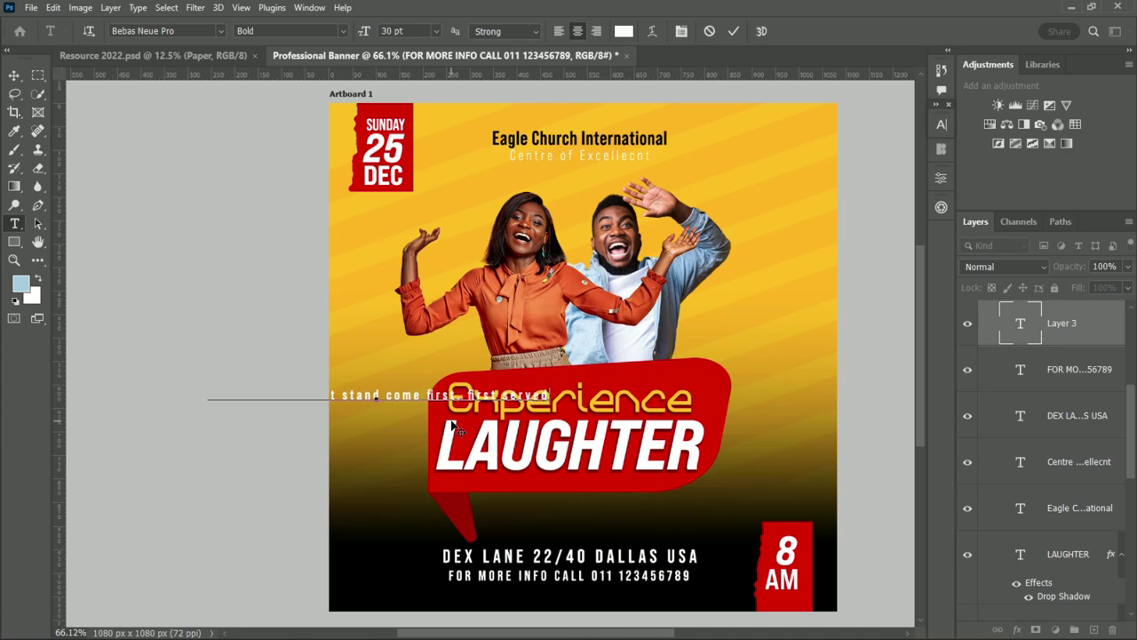
type("!")
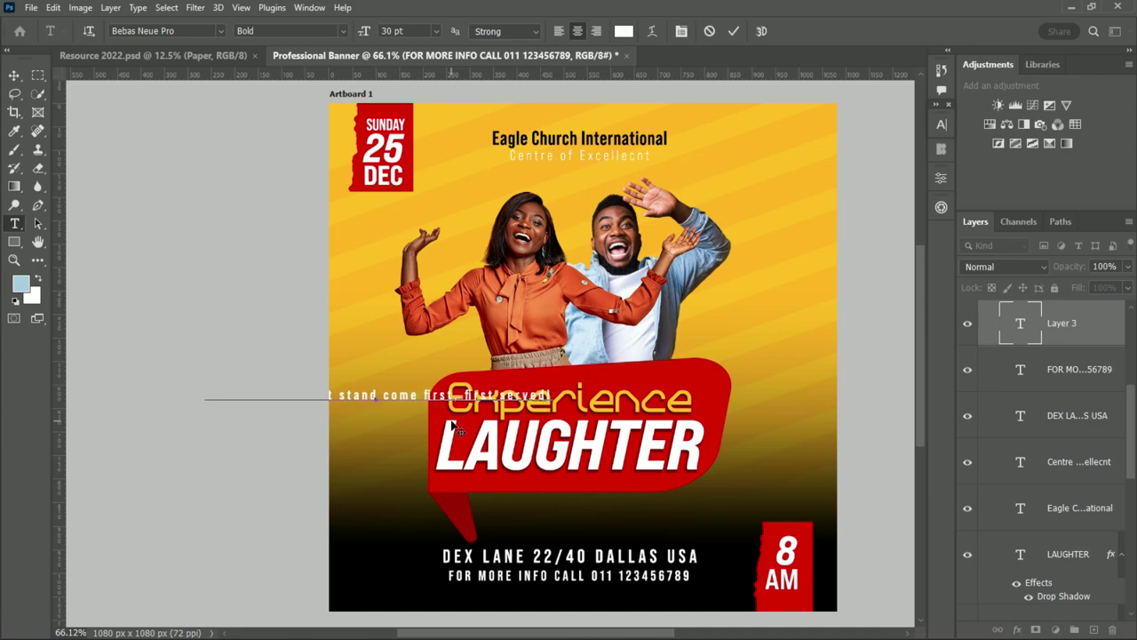
left_click(14, 75)
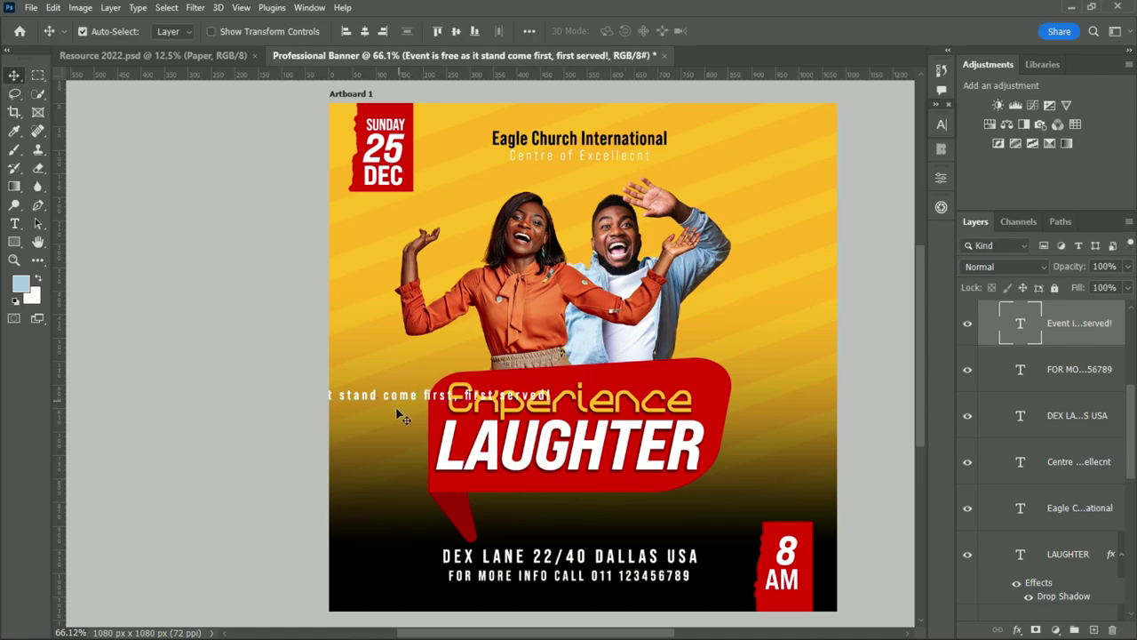
Move the event note under Experience and rotate it 90° clockwise
left_click_drag(392, 399, 569, 422)
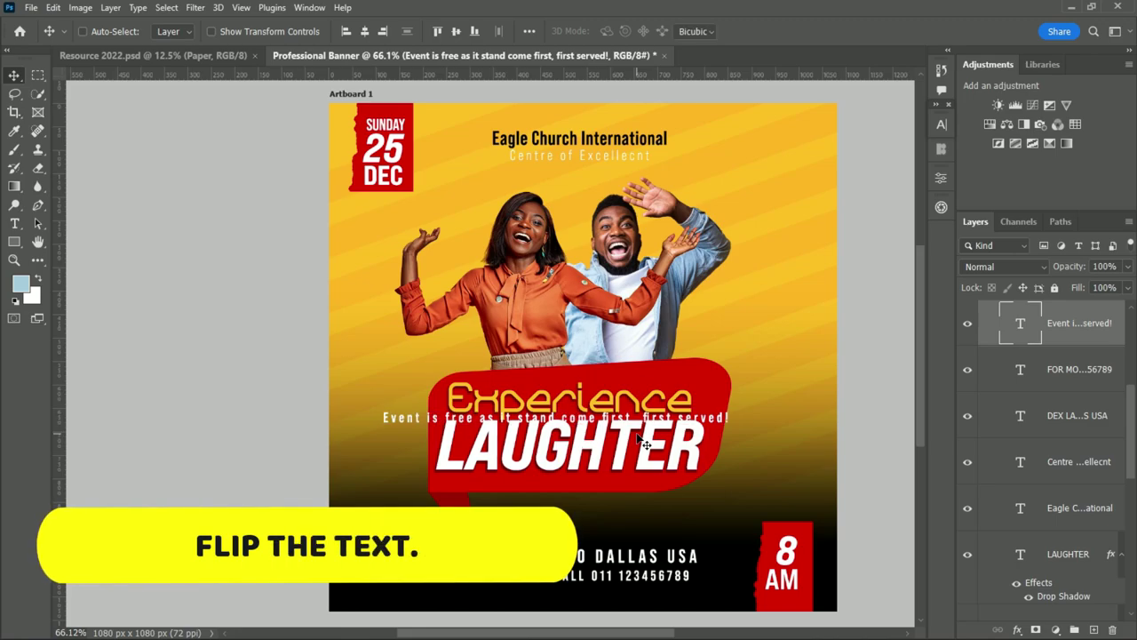
key("ctrl+t")
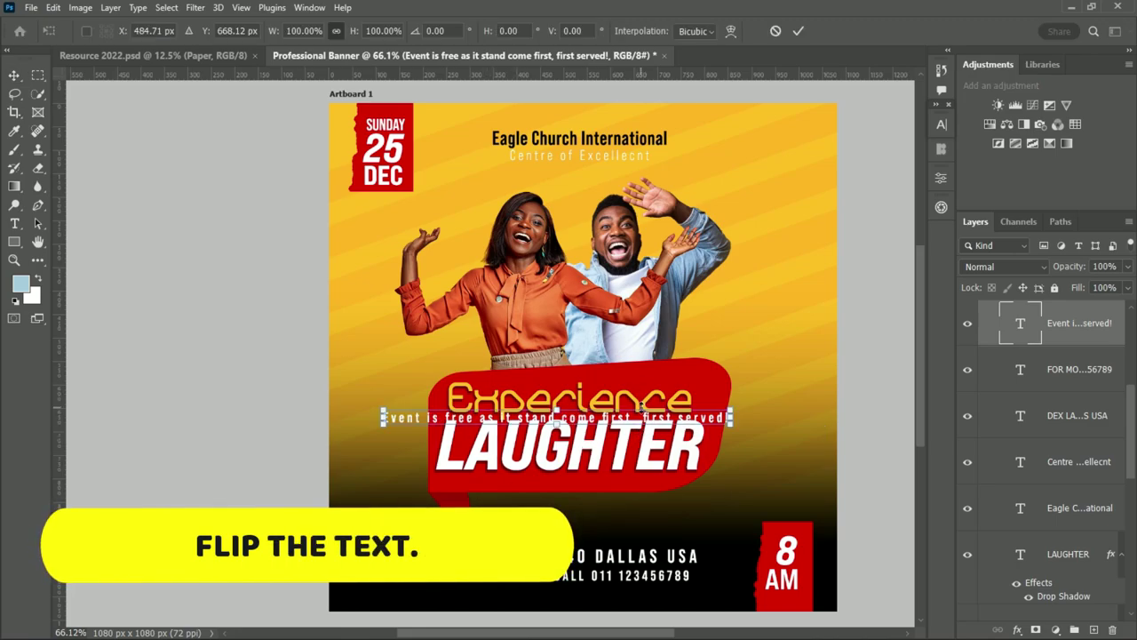
right_click(642, 408)
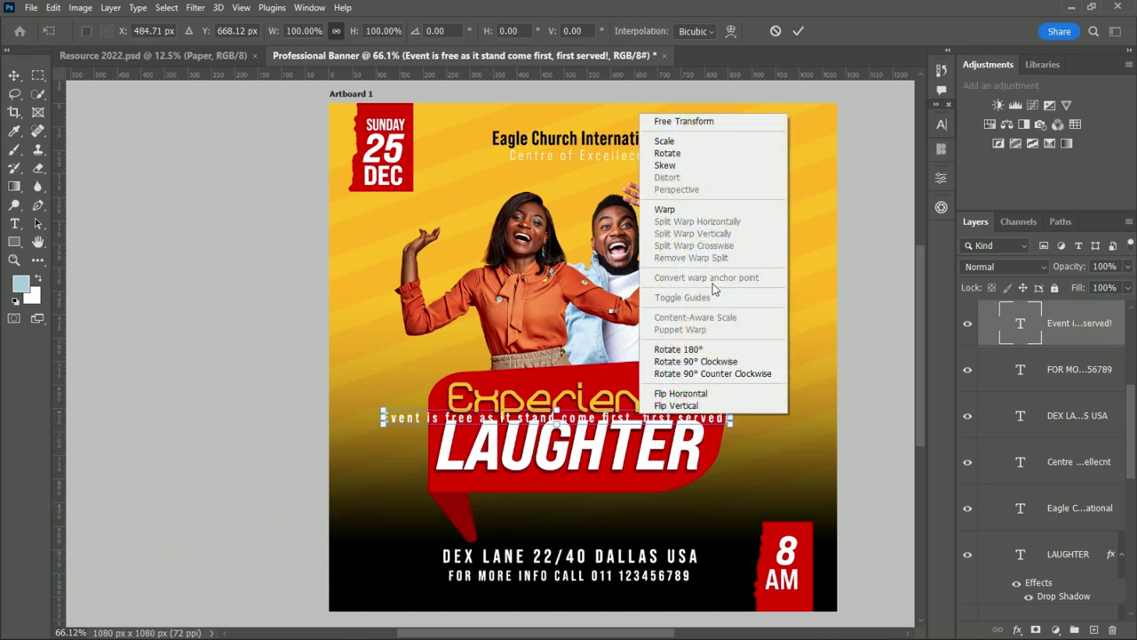
left_click(702, 361)
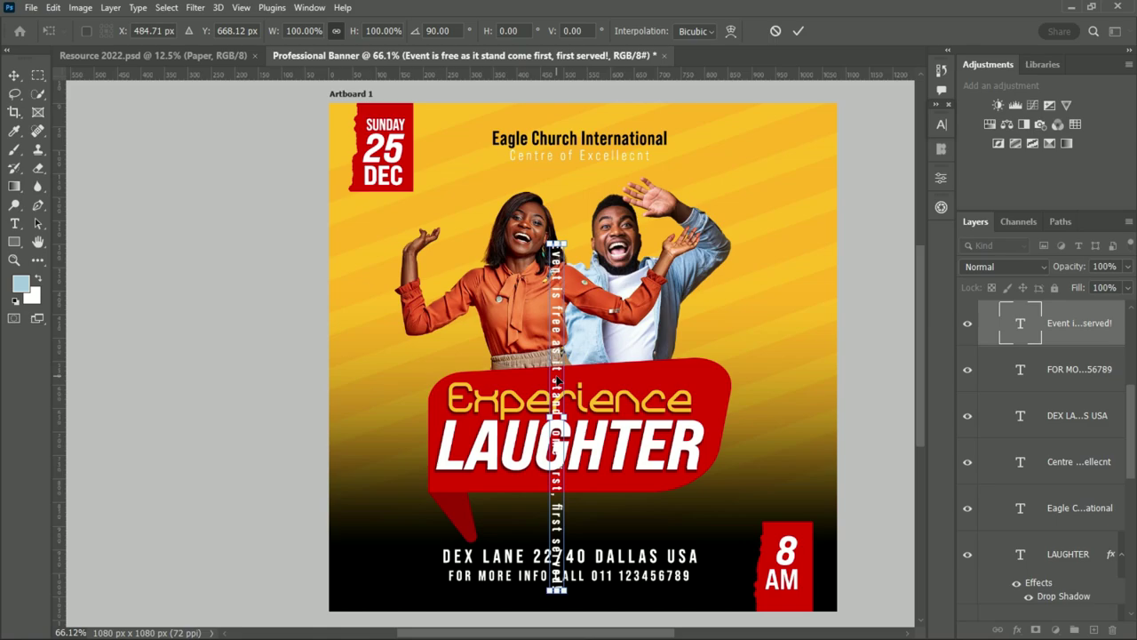
Rotate the 'Event is free…' line 90° counter-clockwise so it reads upward, and move it to the left edge
right_click(557, 382)
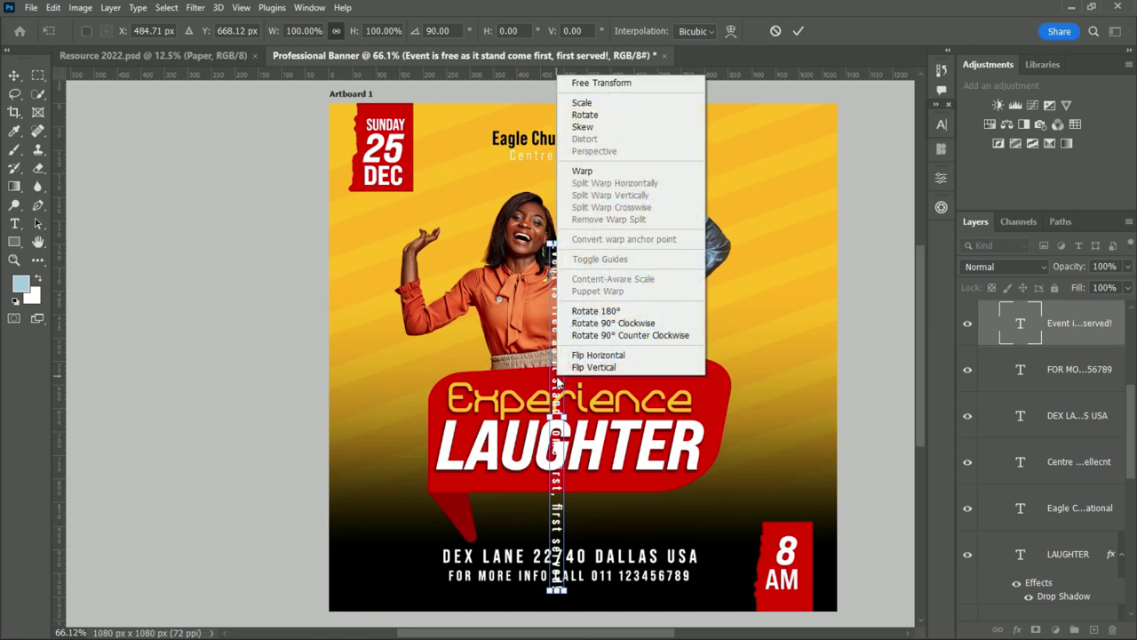
left_click(622, 335)
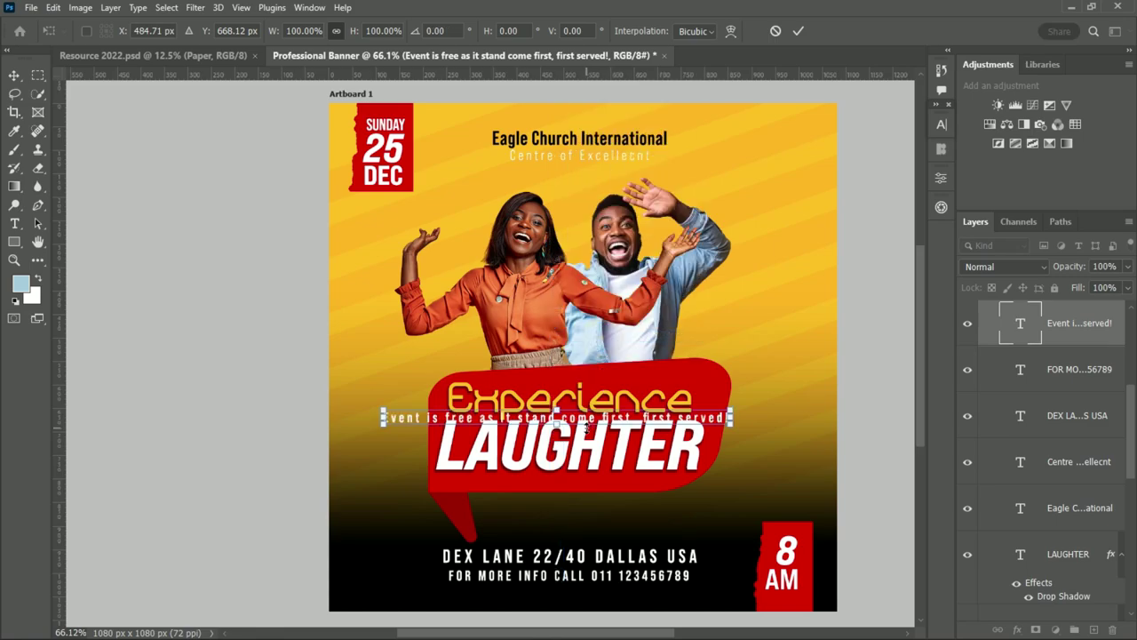
right_click(589, 418)
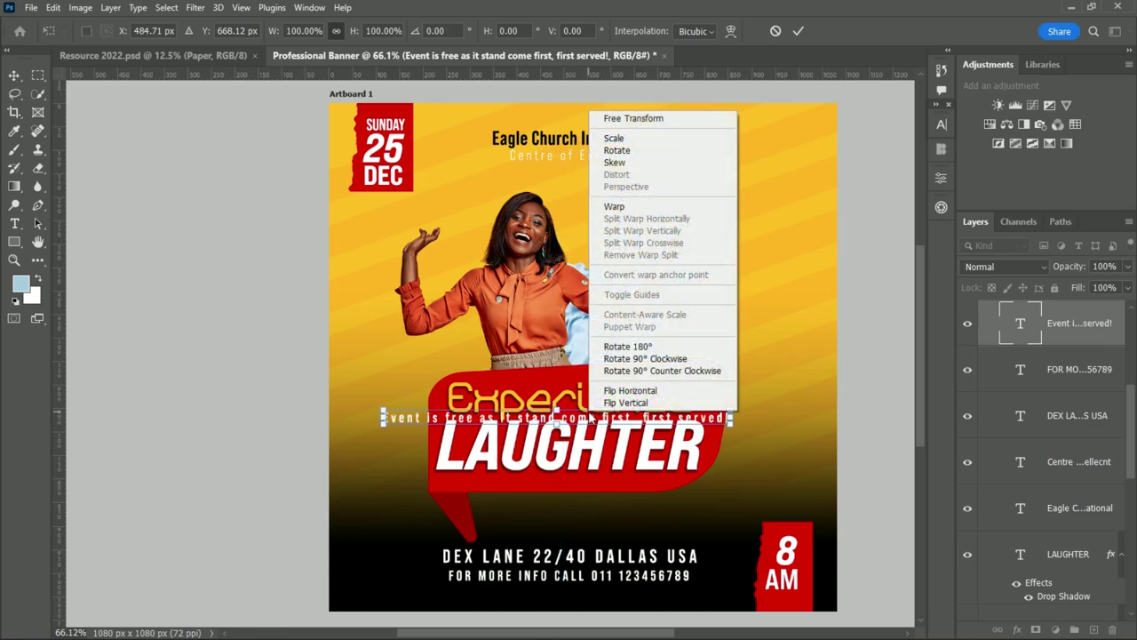
left_click(653, 371)
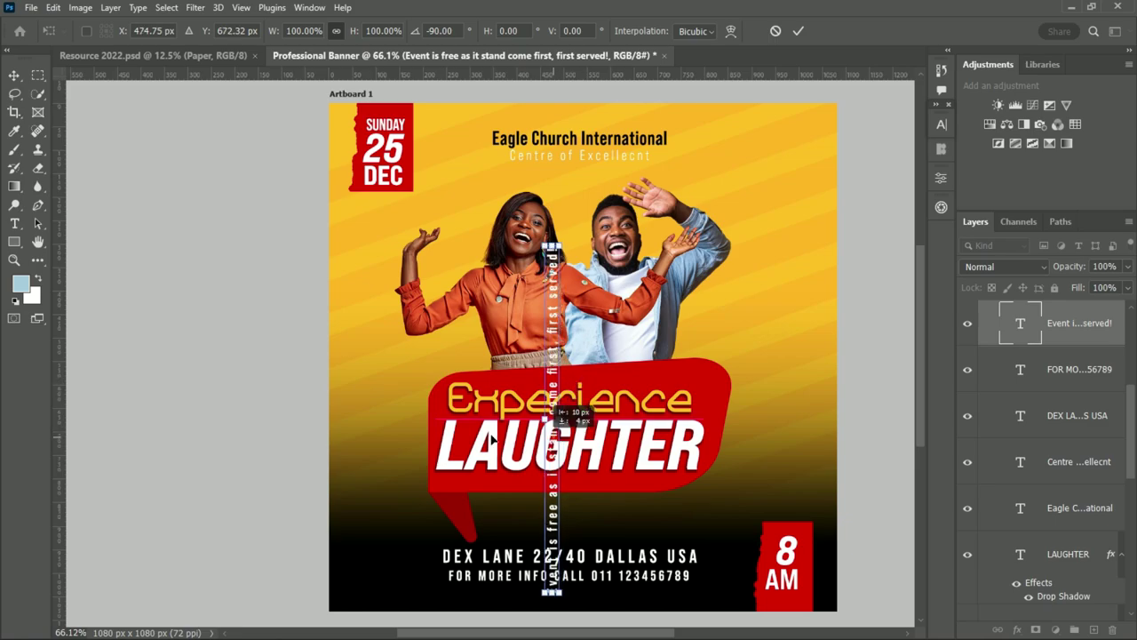
mouse_move(557, 441)
left_mouse_down()
mouse_move(379, 416)
mouse_move(375, 432)
left_mouse_up()
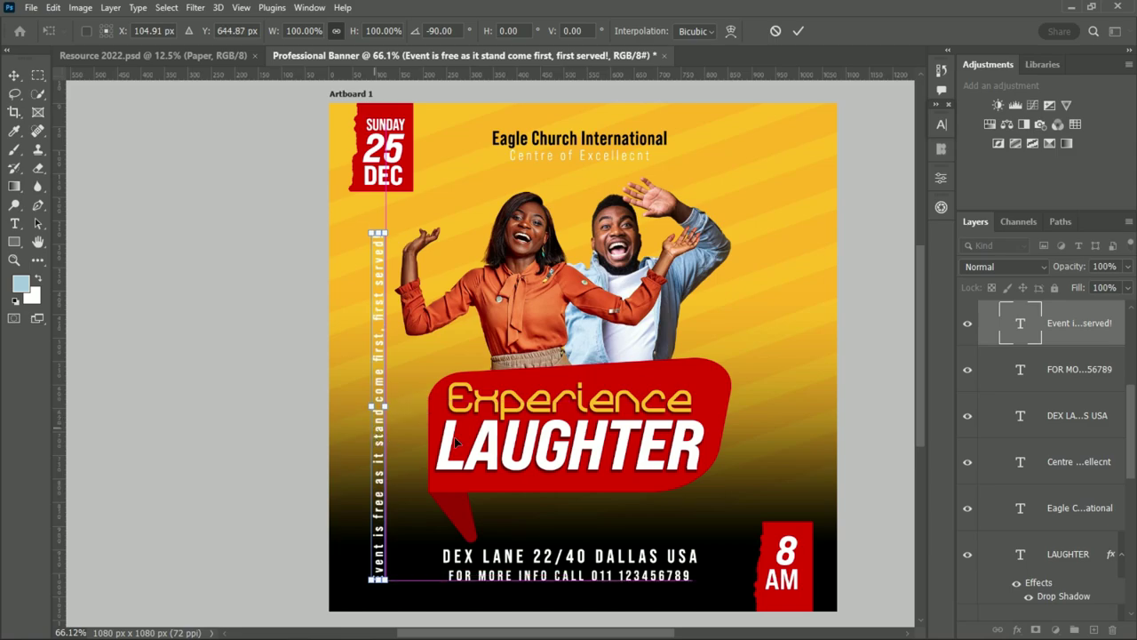
left_click(795, 32)
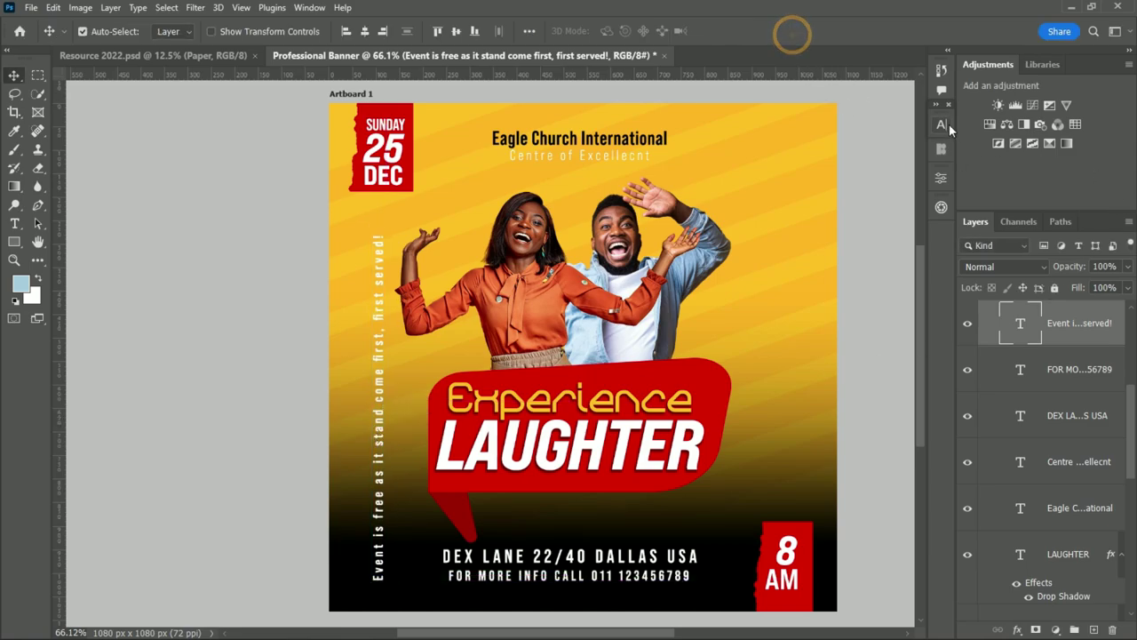
Switch the event text to Book weight with 200 letter spacing
left_click(942, 123)
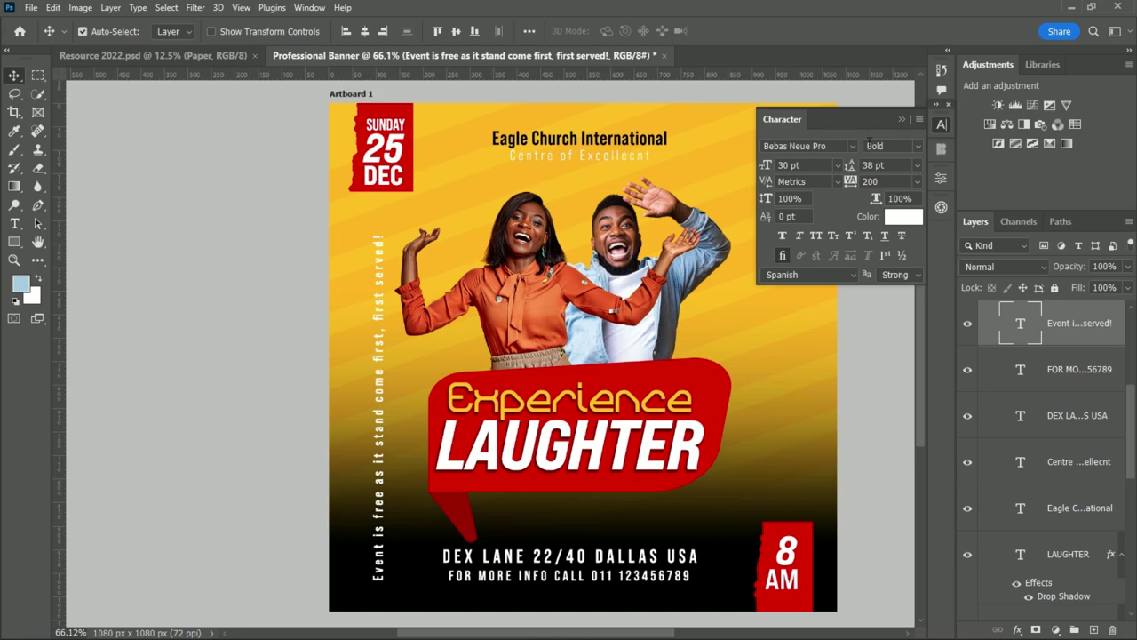
left_click(918, 182)
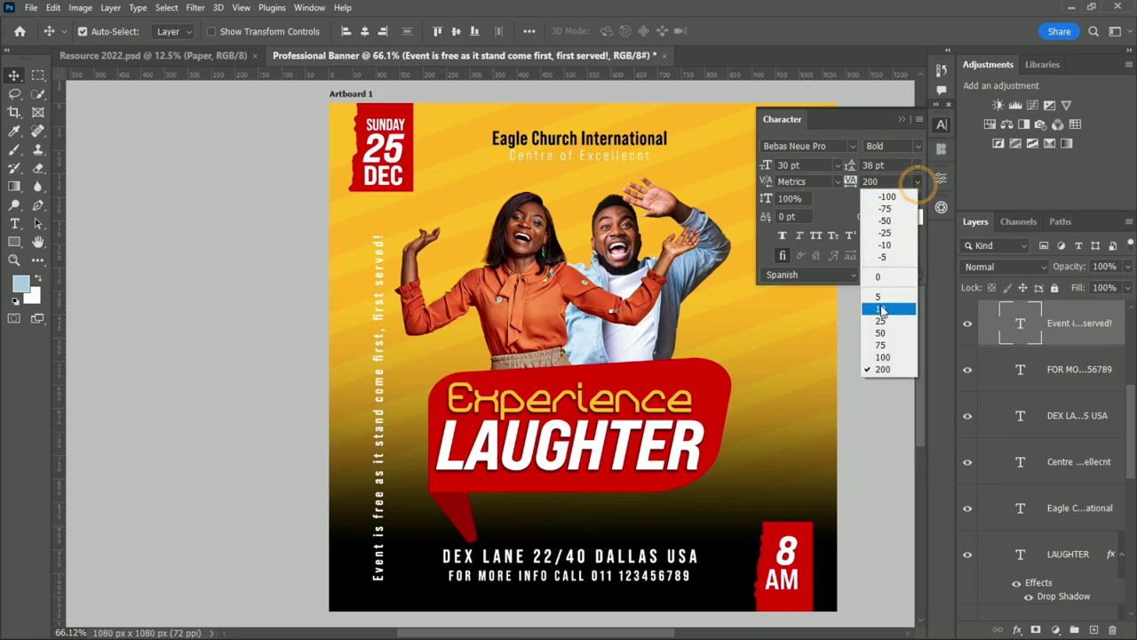
left_click(884, 277)
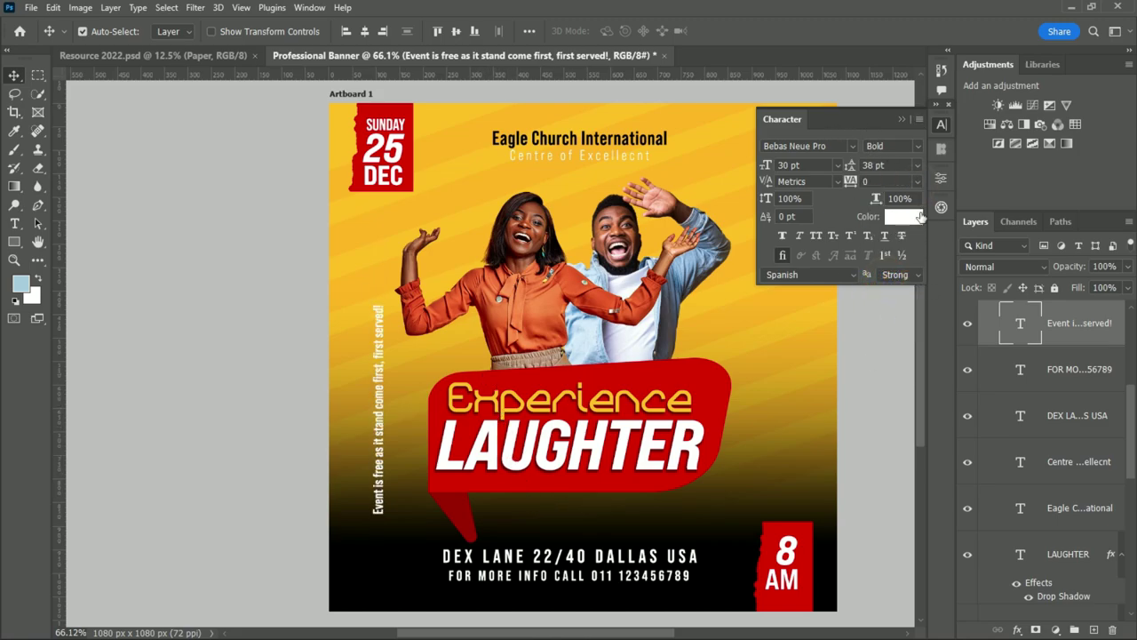
left_click(916, 145)
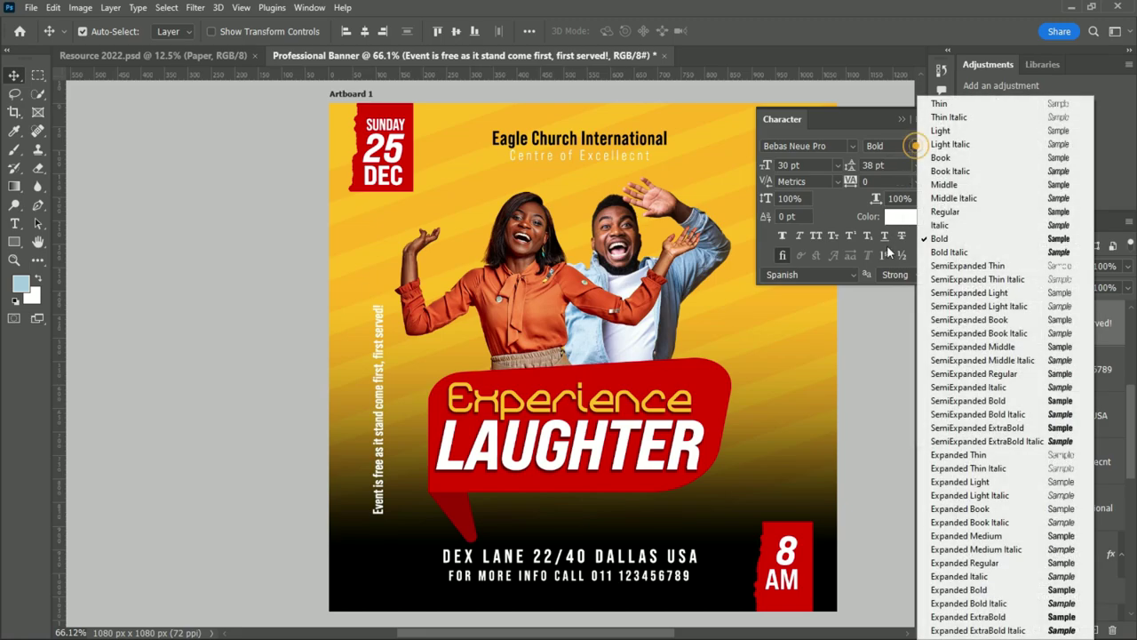
left_click(940, 158)
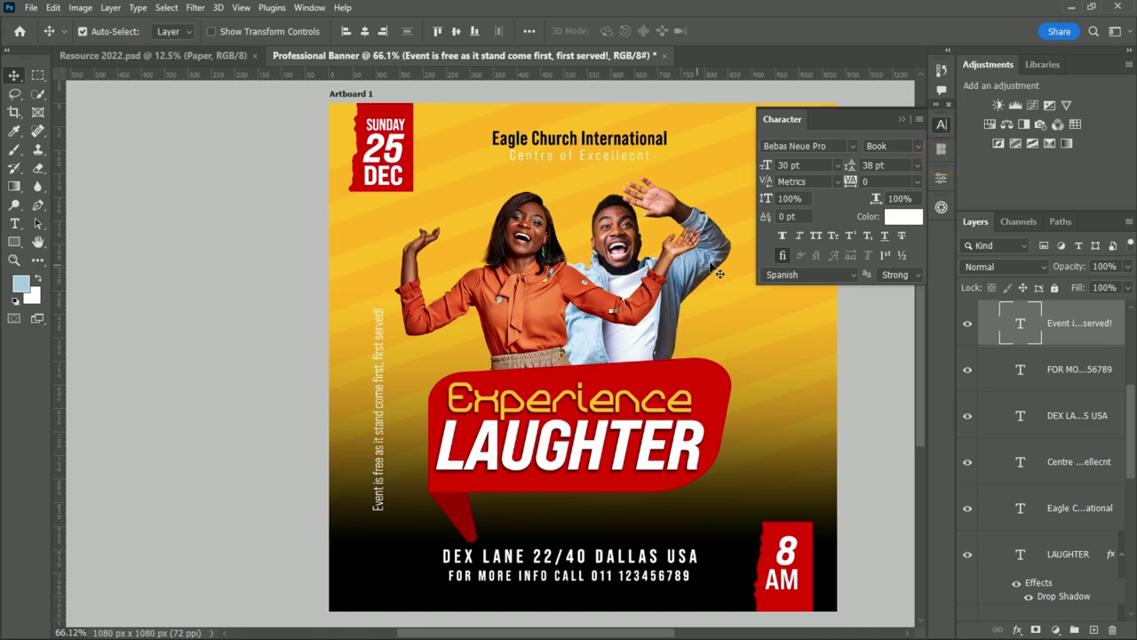
left_click(916, 181)
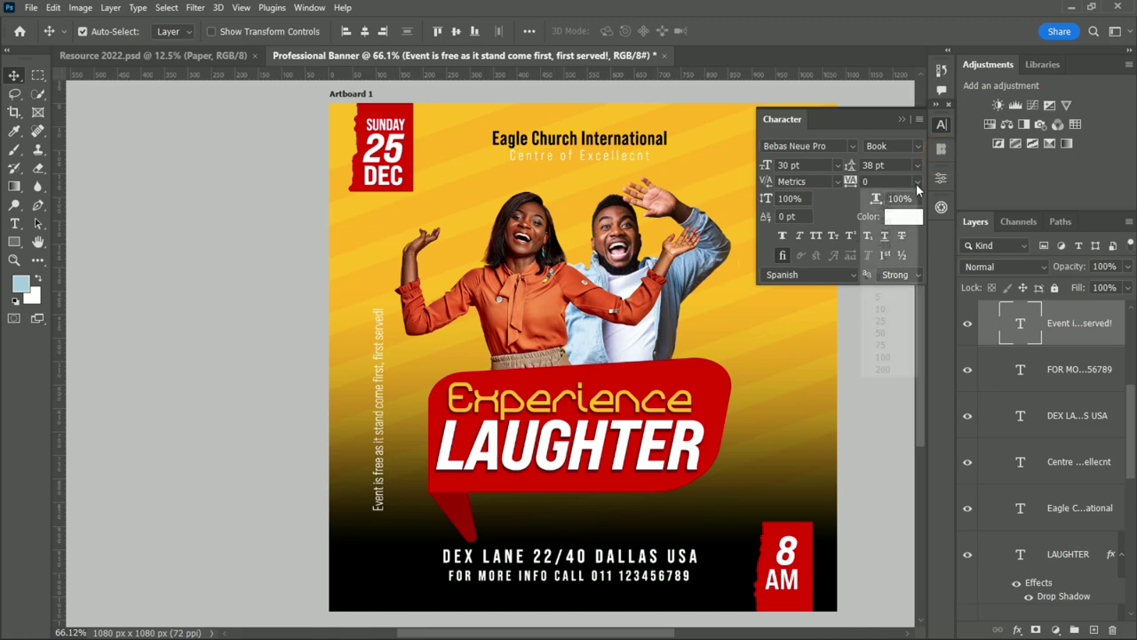
left_click(894, 369)
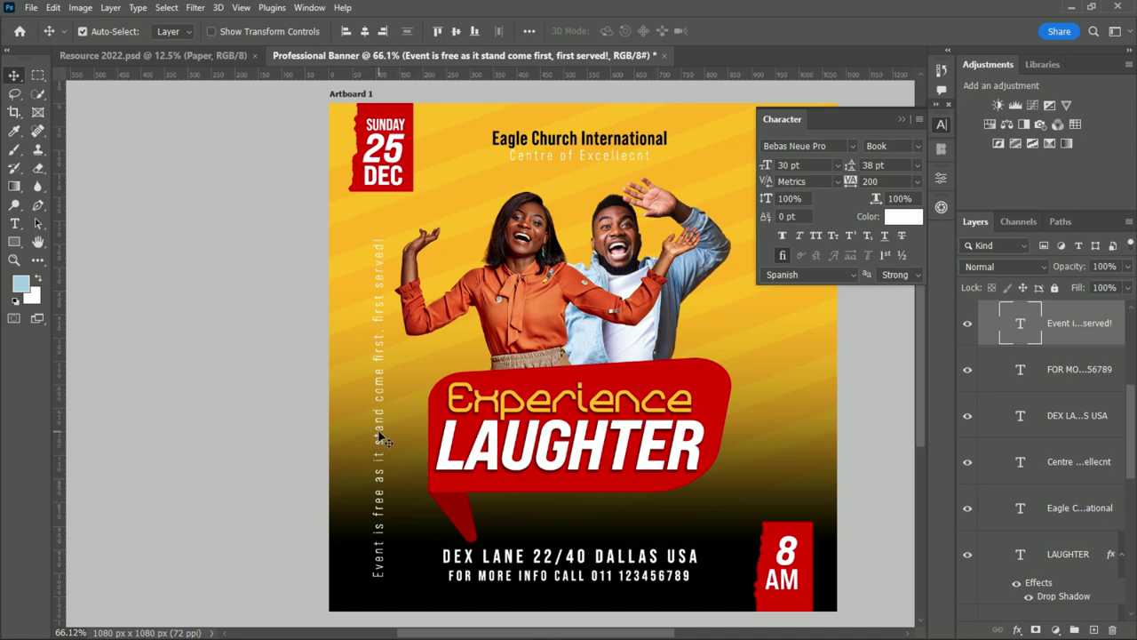
Resize the event text to 20 pt and move it lower along the left edge
mouse_move(382, 455)
left_mouse_down()
mouse_move(360, 435)
mouse_move(372, 441)
left_mouse_up()
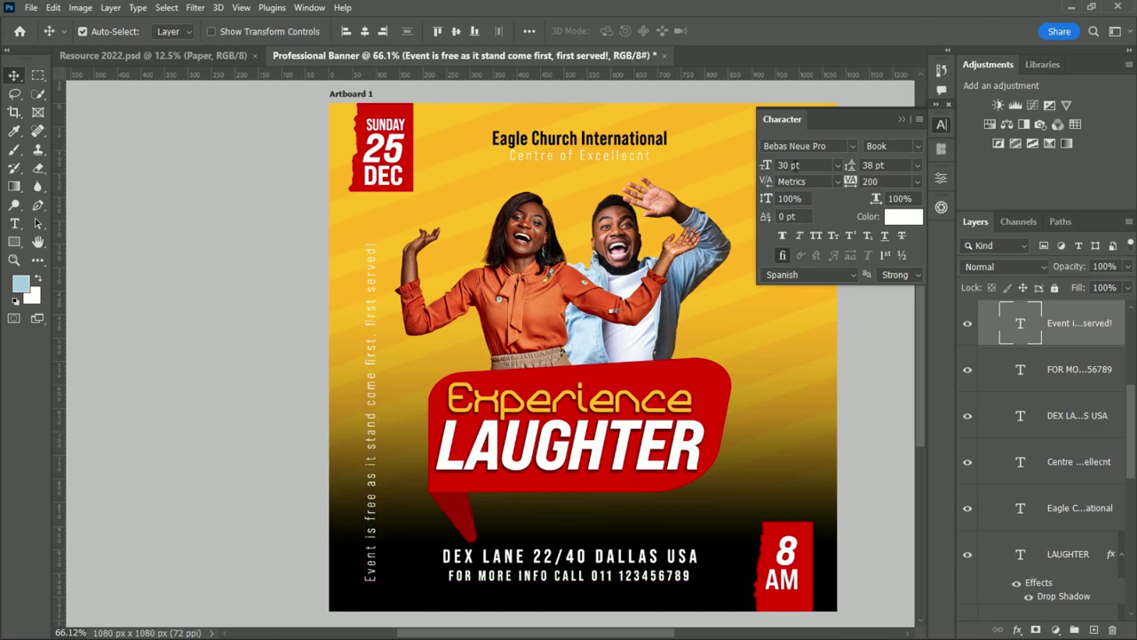
double_click(784, 164)
type("20")
left_click(372, 434)
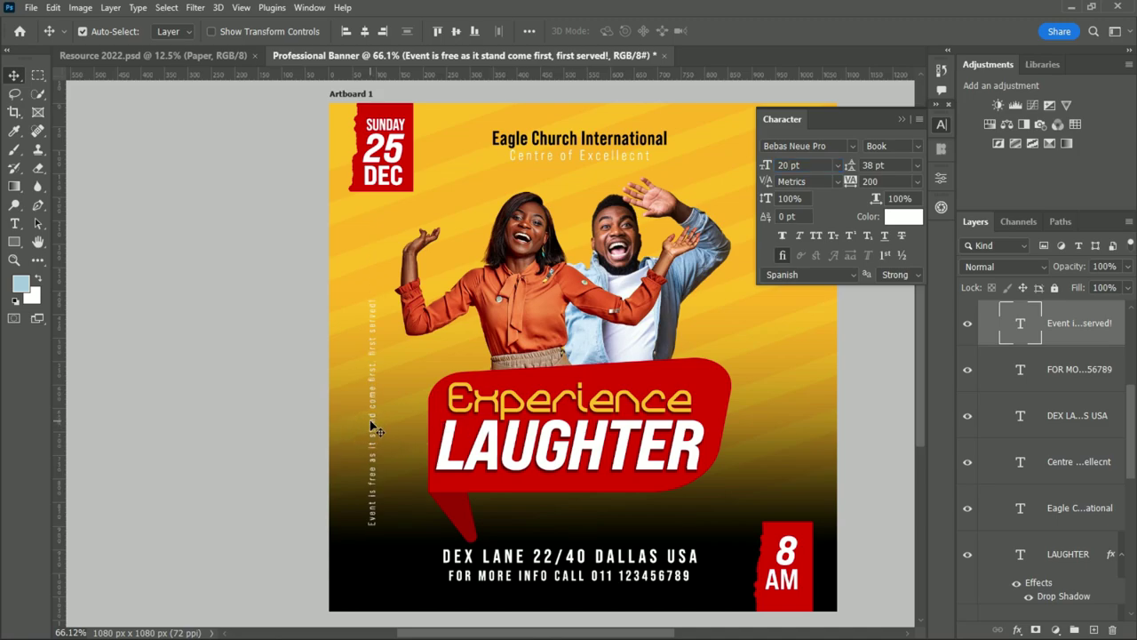
left_click_drag(372, 430, 372, 481)
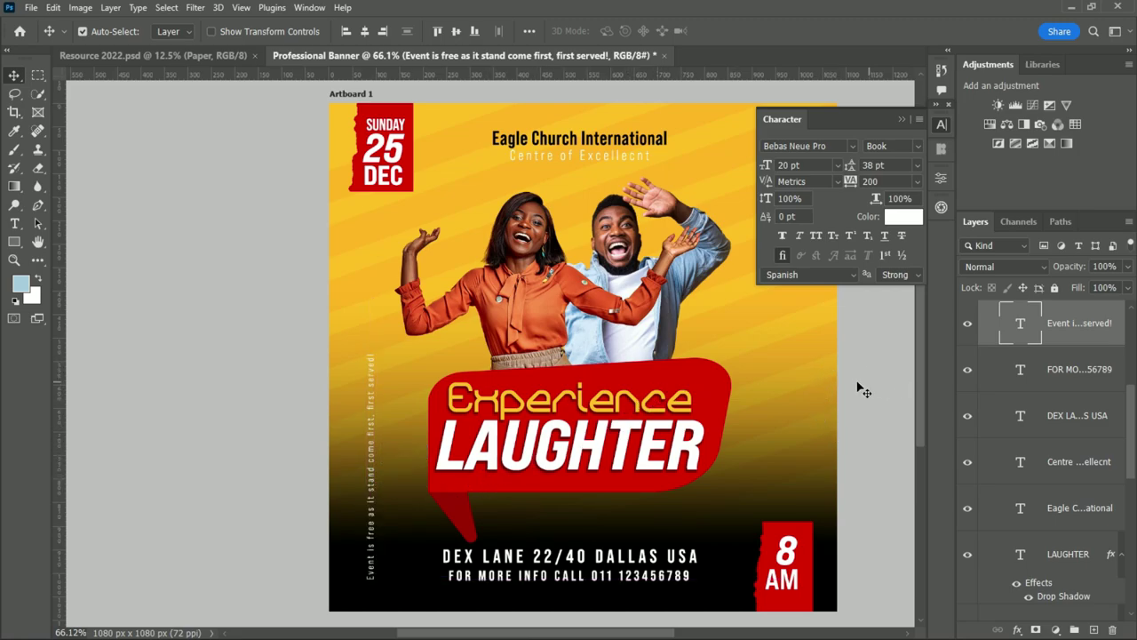
left_click(902, 118)
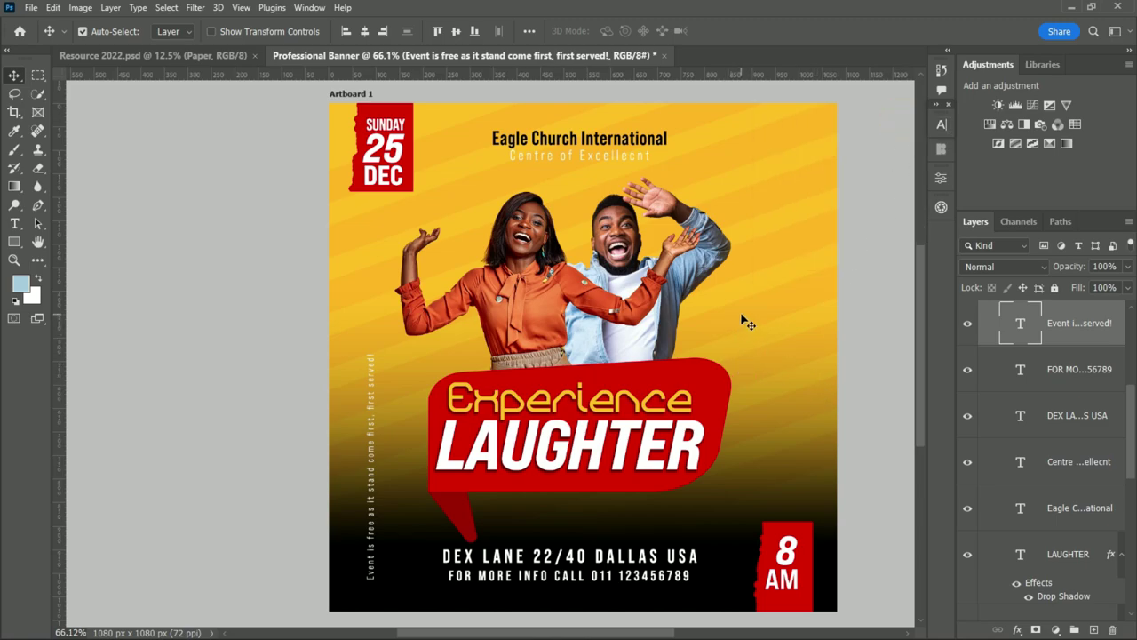
Set the Eagle Church International heading to 48 pt
left_click(611, 144)
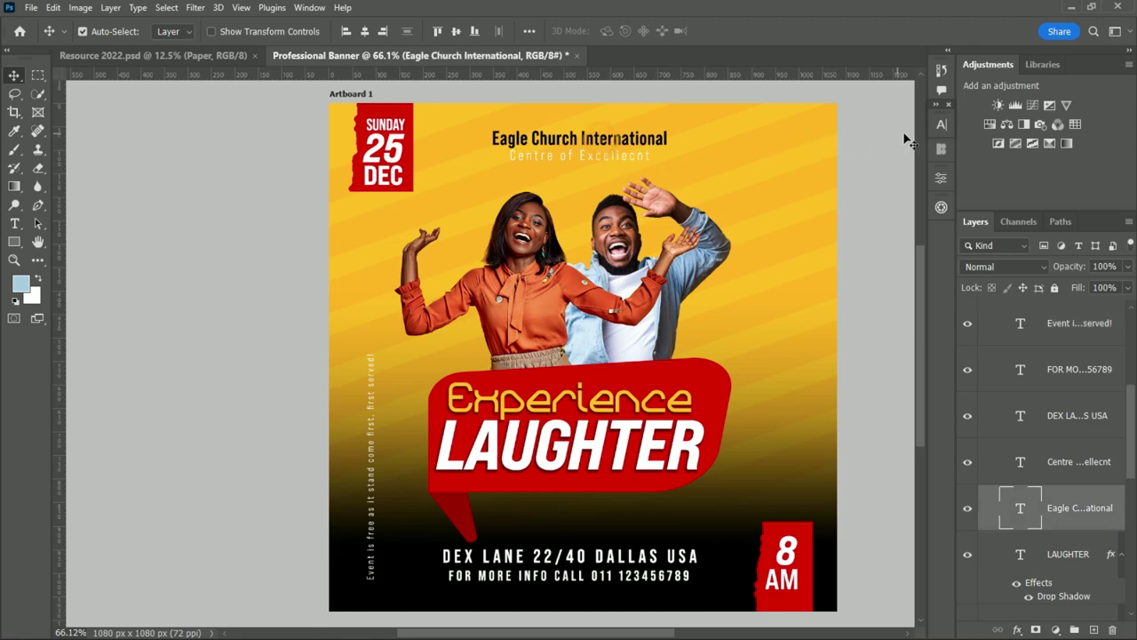
left_click(941, 125)
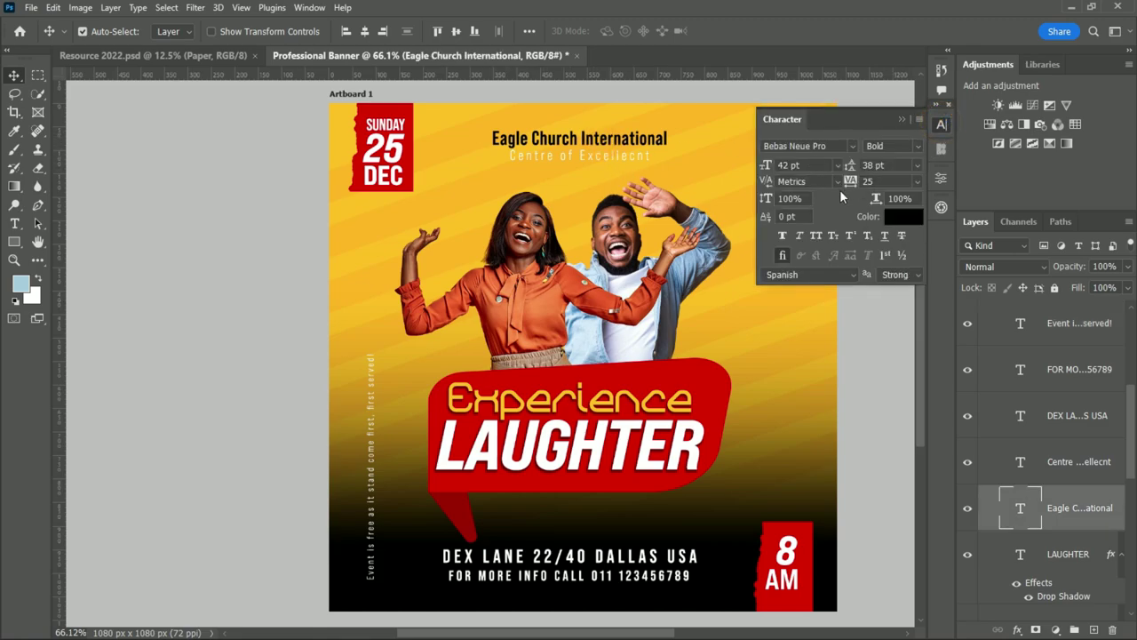
left_click(837, 165)
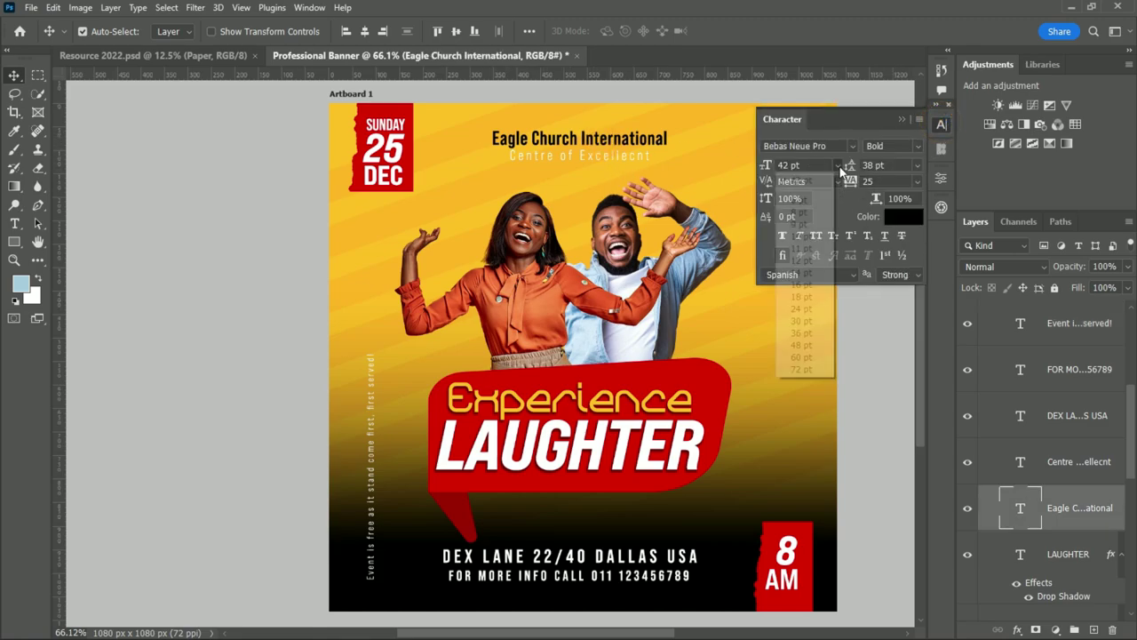
left_click(802, 345)
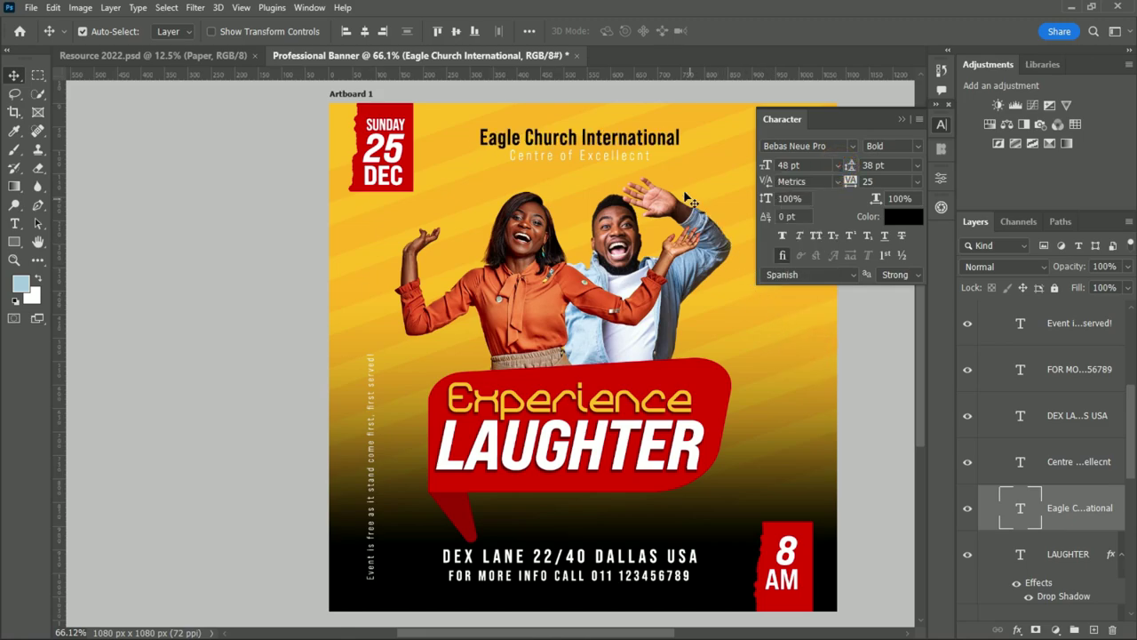
Widen the Centre of Excellecnt letter spacing to 280
left_click(611, 160)
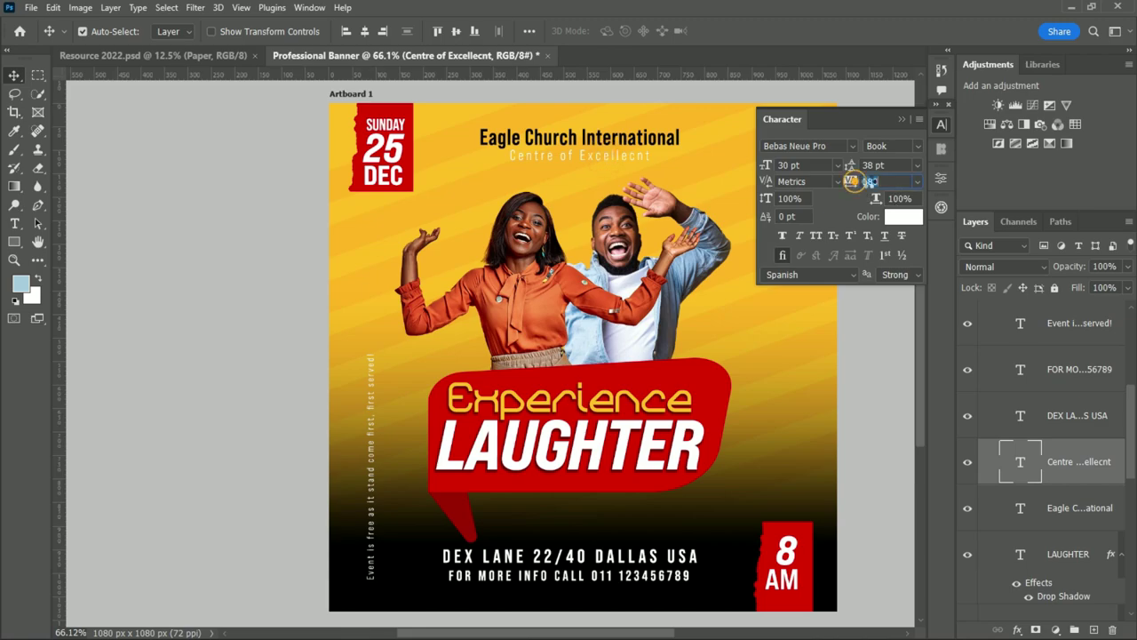
mouse_move(853, 182)
left_mouse_down()
mouse_move(869, 181)
mouse_move(857, 181)
left_mouse_up()
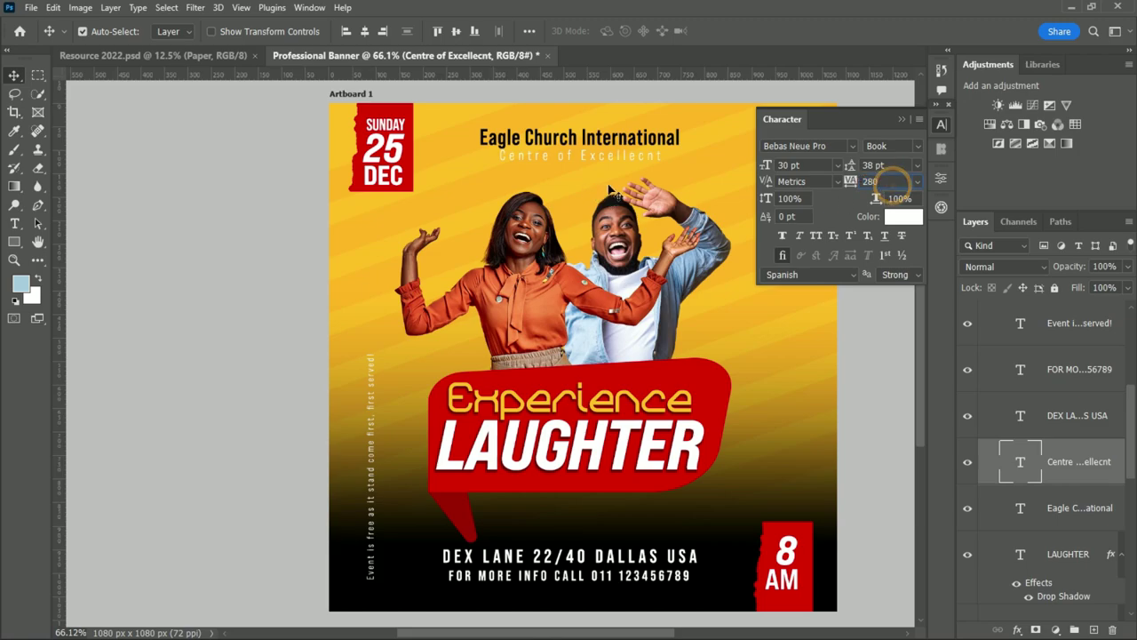
left_click(901, 119)
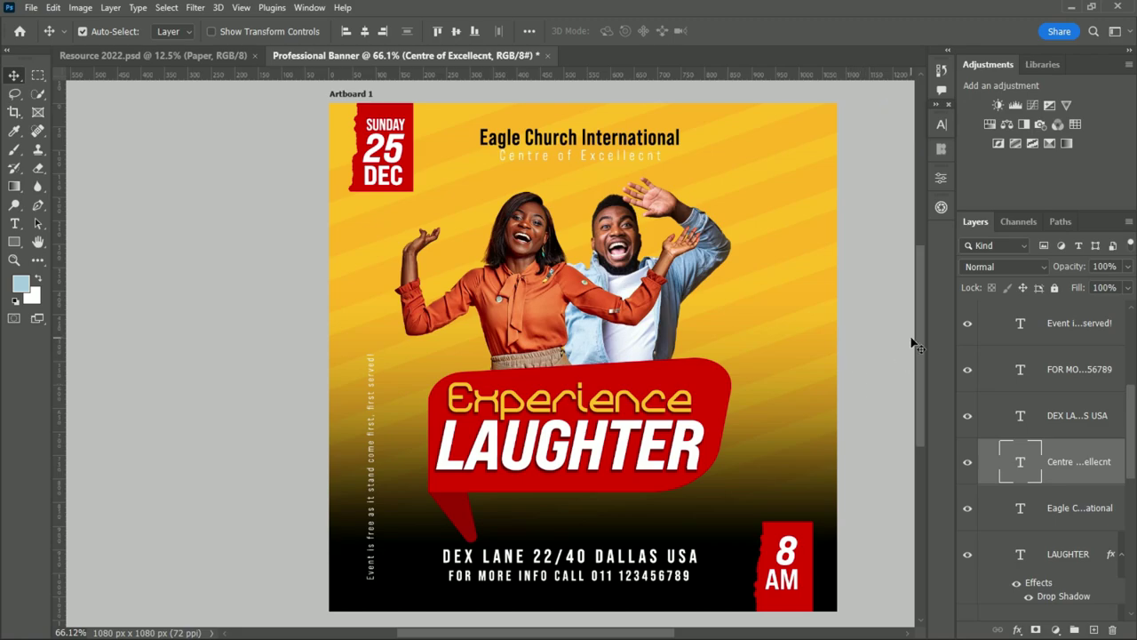
scroll(918, 348, "down", 1)
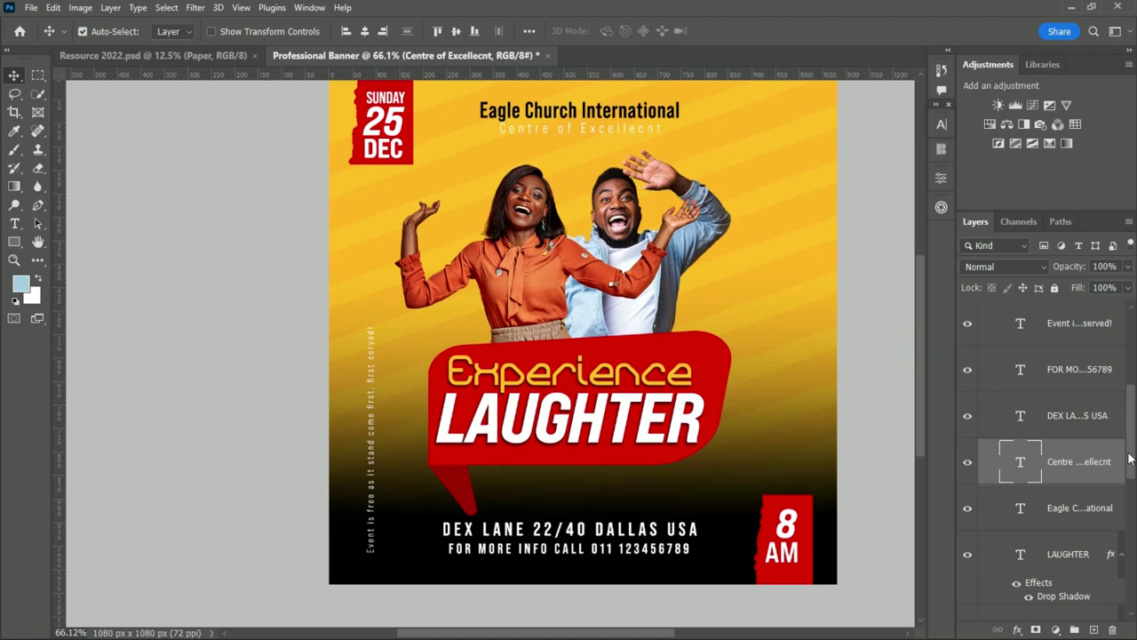
scroll(845, 408, "up", 1, "alt")
scroll(815, 447, "down", 1, "alt")
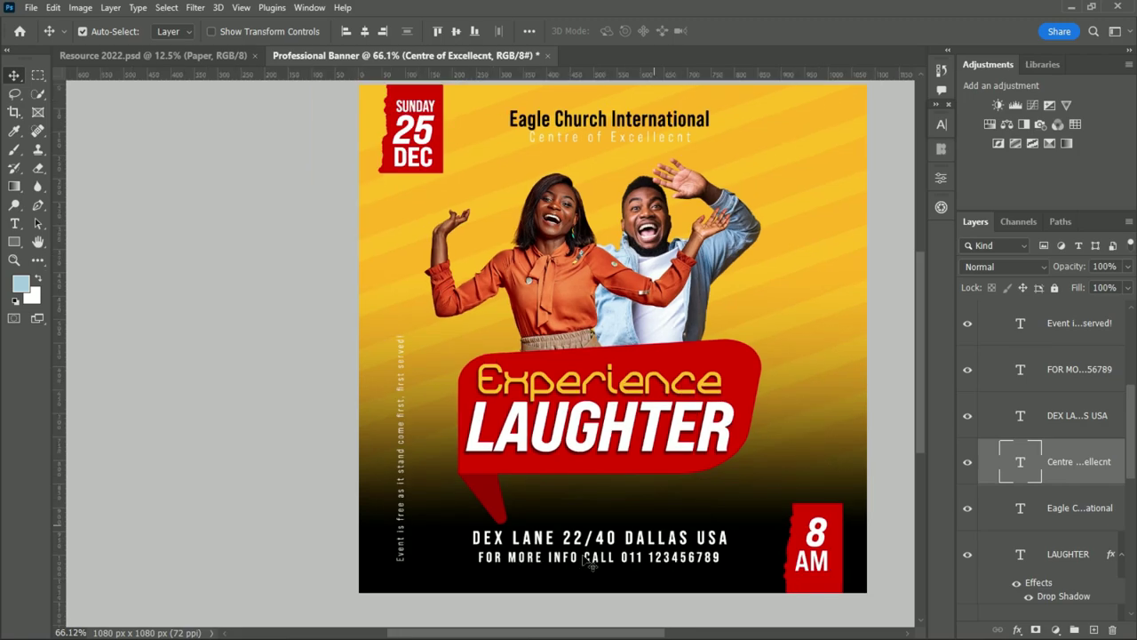
left_click_drag(550, 636, 573, 638)
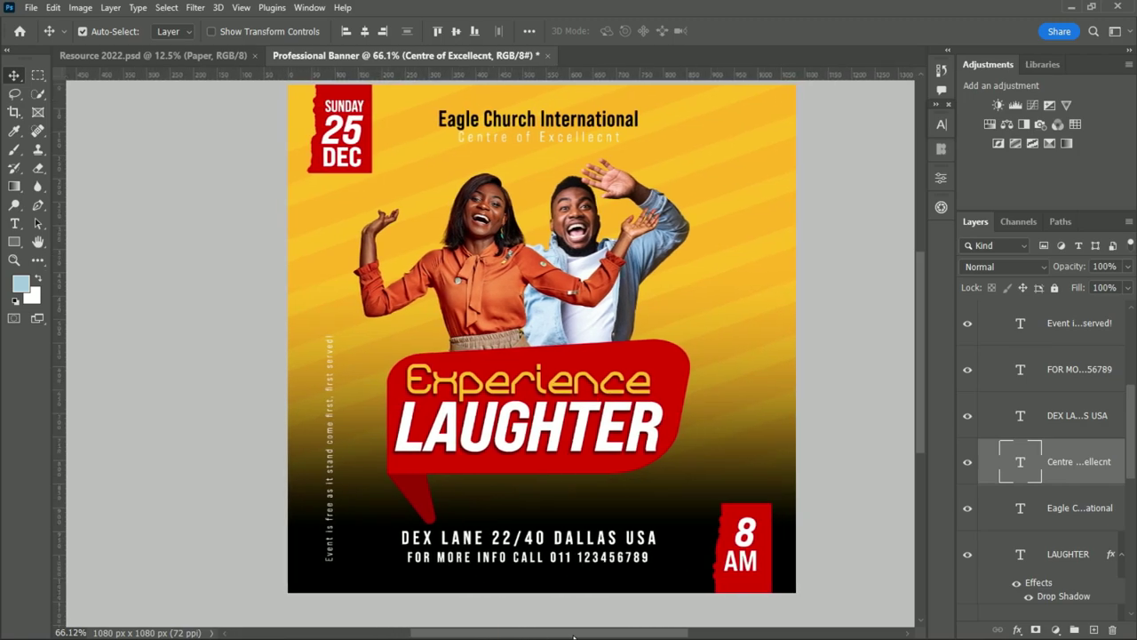
left_click_drag(1133, 463, 1134, 378)
Group the text layers from DEC down to Experience into Group 1 and collapse it
left_click(1099, 347)
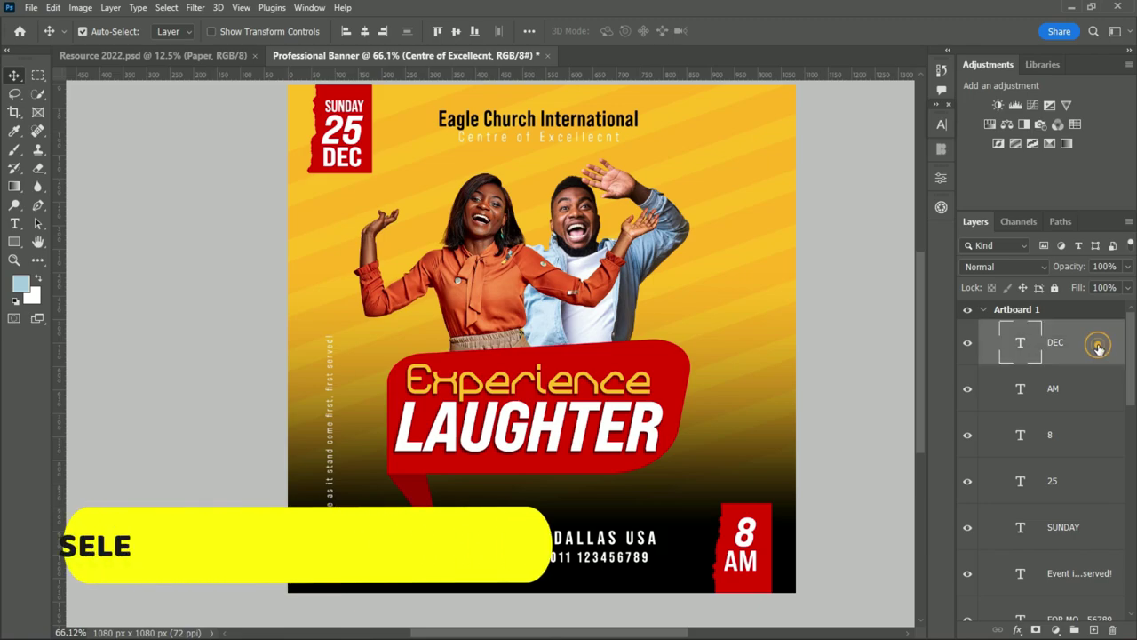
left_click_drag(1130, 369, 1135, 514)
left_click(1088, 452, "shift")
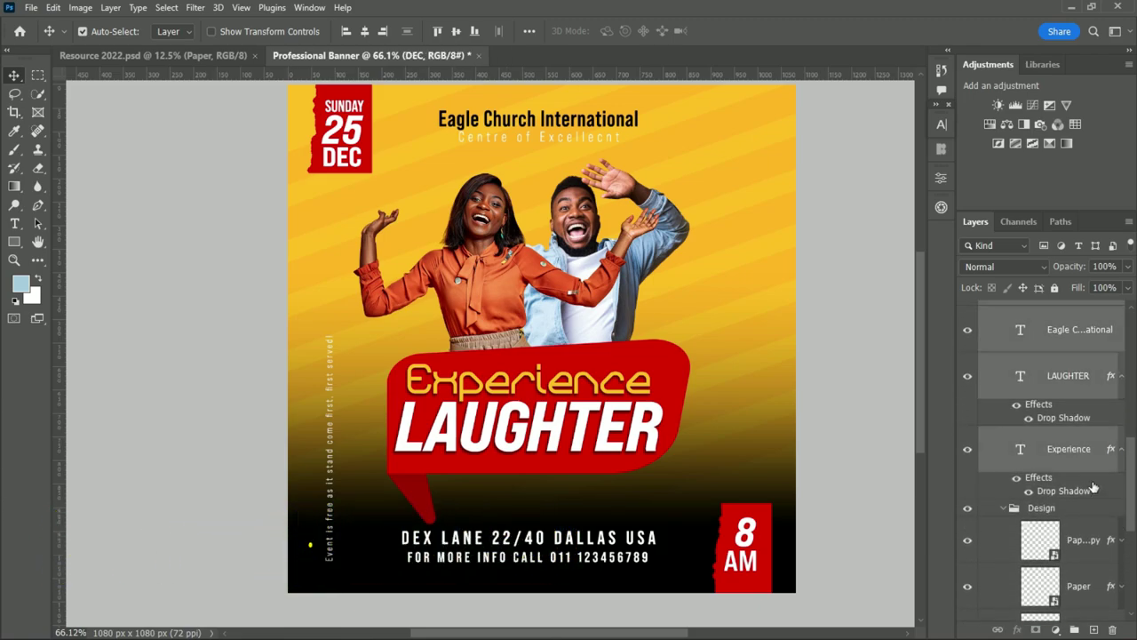
left_click(1075, 629)
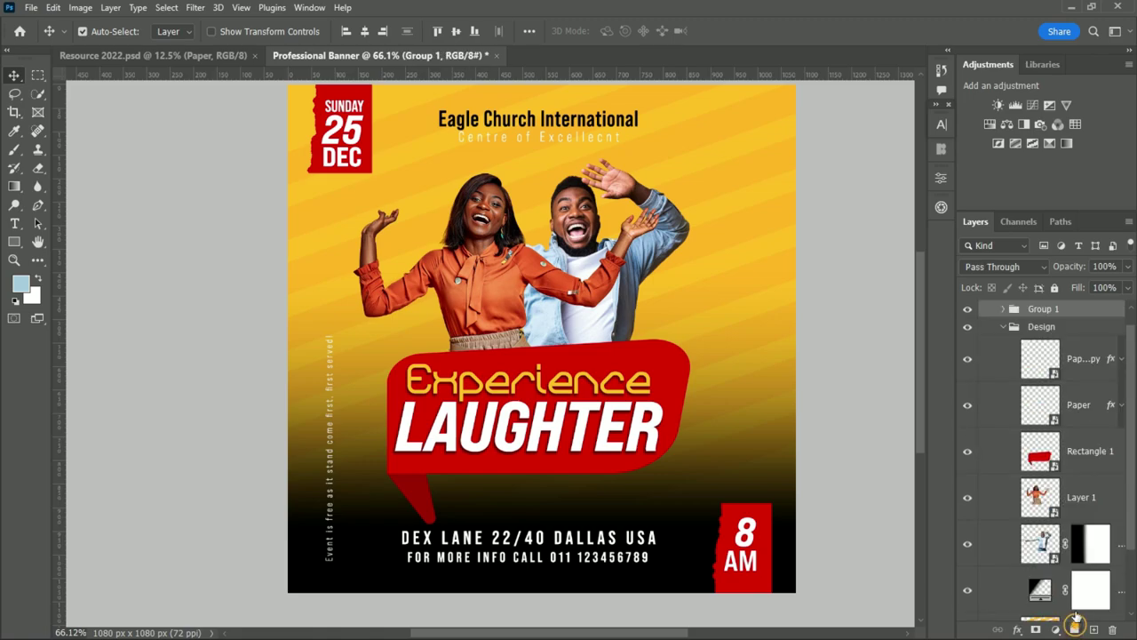
left_click(1003, 329)
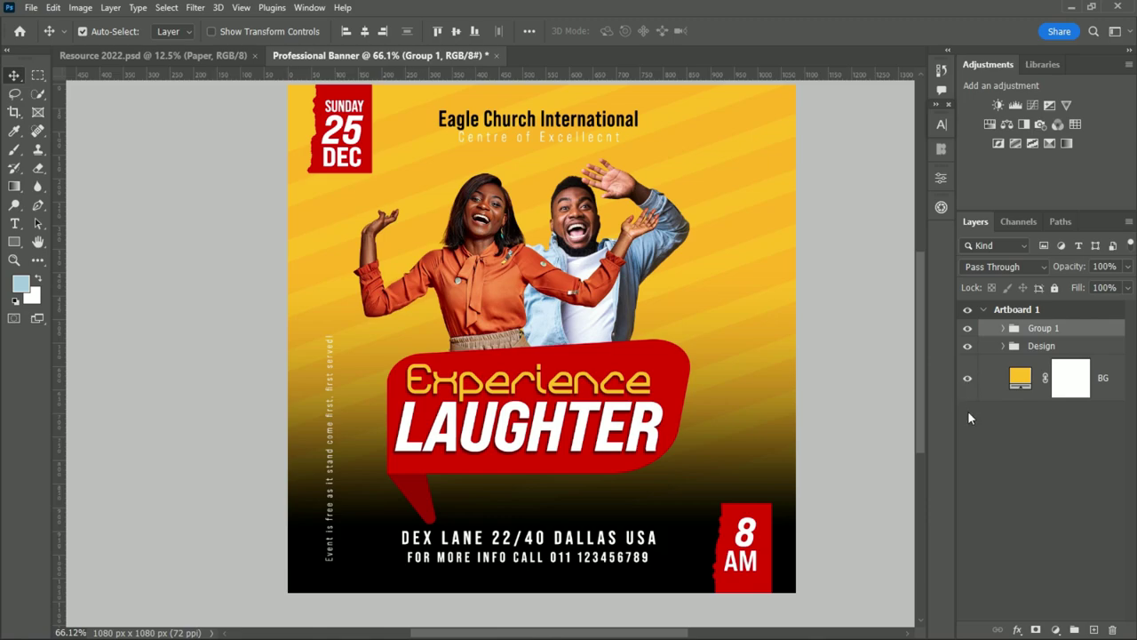
left_click_drag(610, 635, 619, 634)
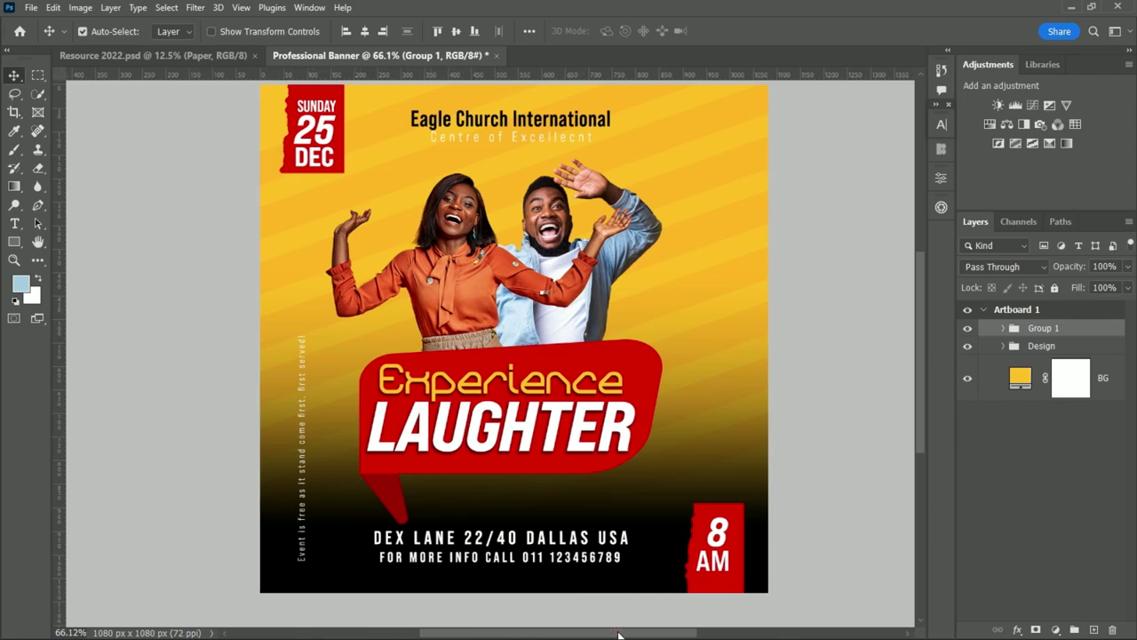